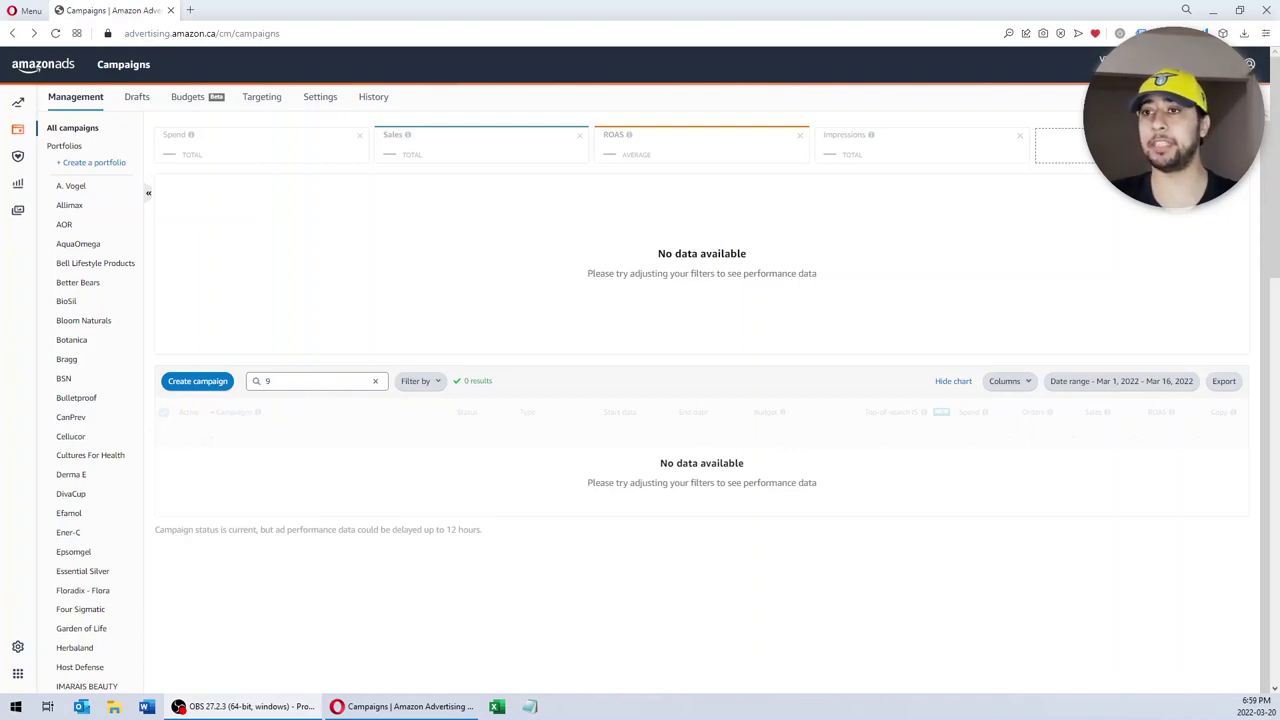
Step: Open Bulk operations and set the performance metrics date range to Mar 1, 2022 - Mar 19, 2022
{"action": "left_click", "coordinate": [19, 138]}
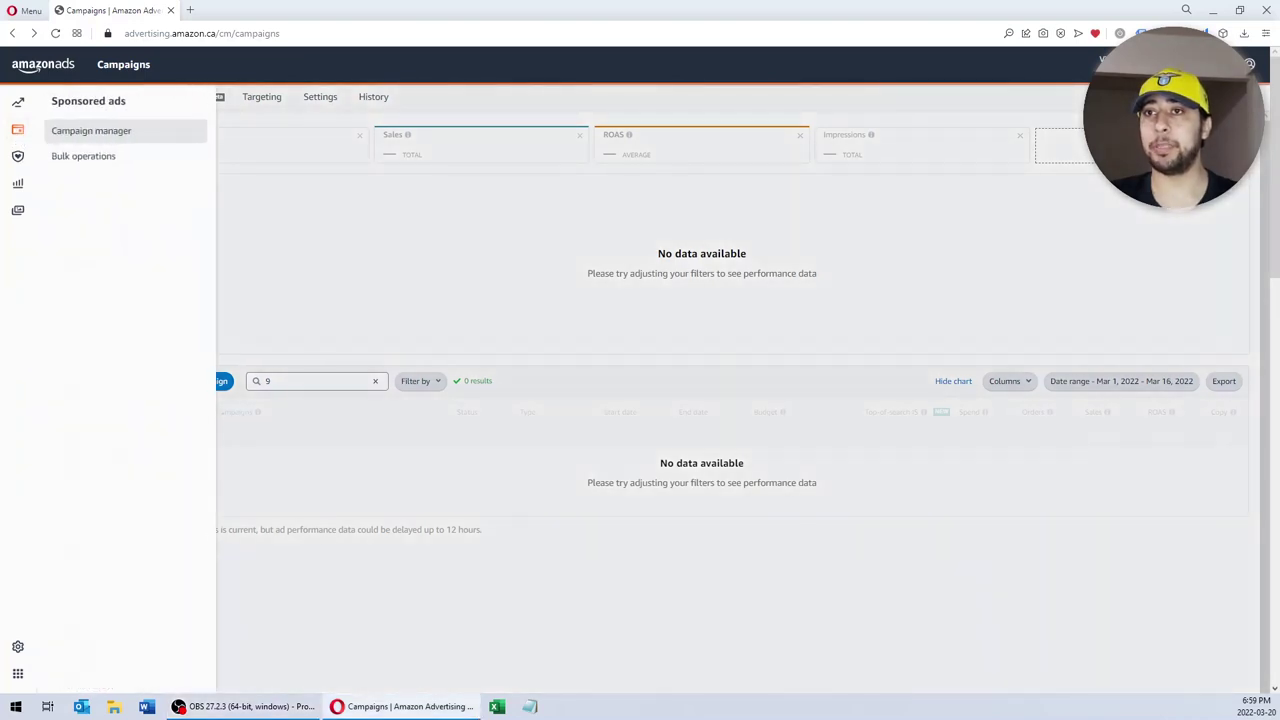
{"action": "left_click", "coordinate": [88, 168]}
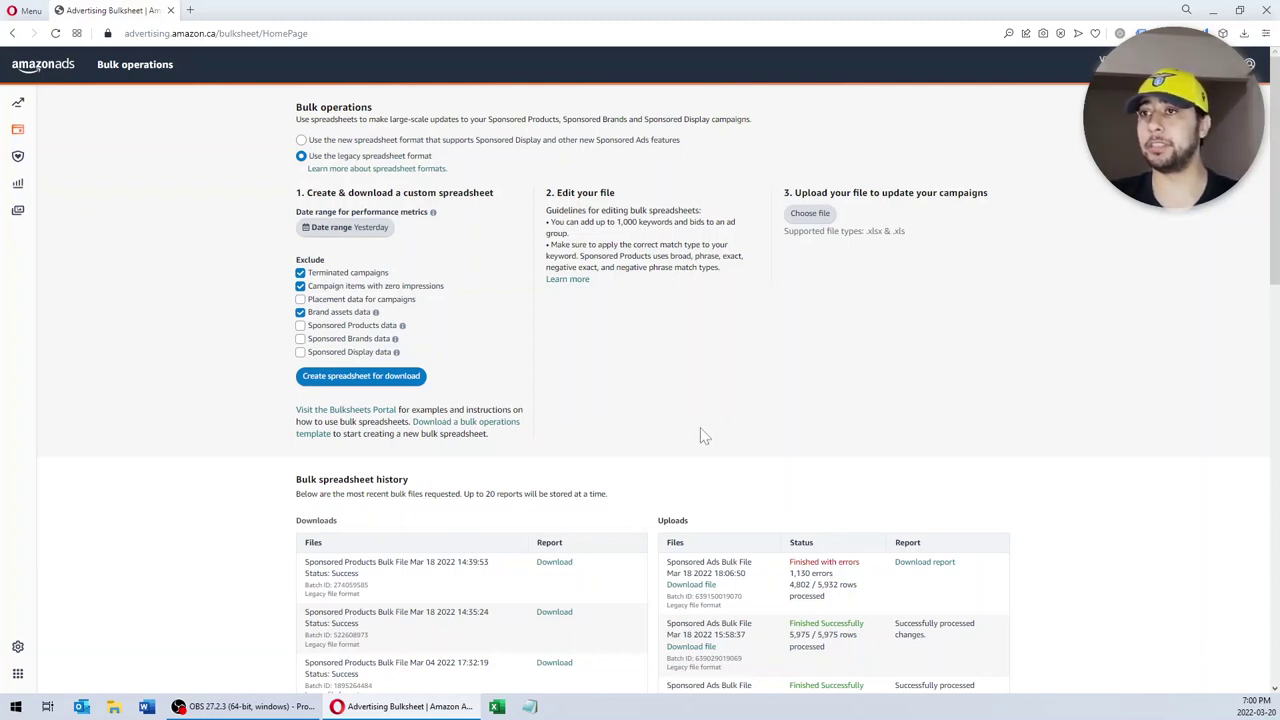
{"action": "left_click", "coordinate": [381, 240]}
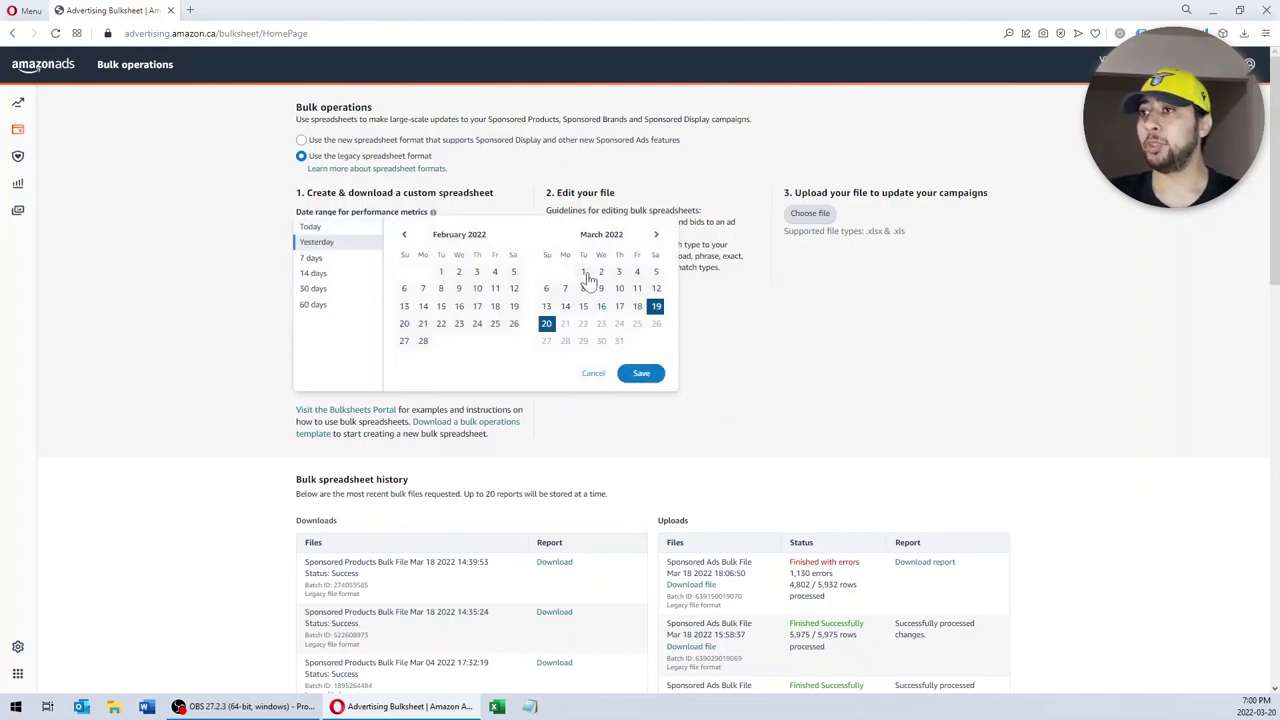
{"action": "left_click", "coordinate": [583, 274]}
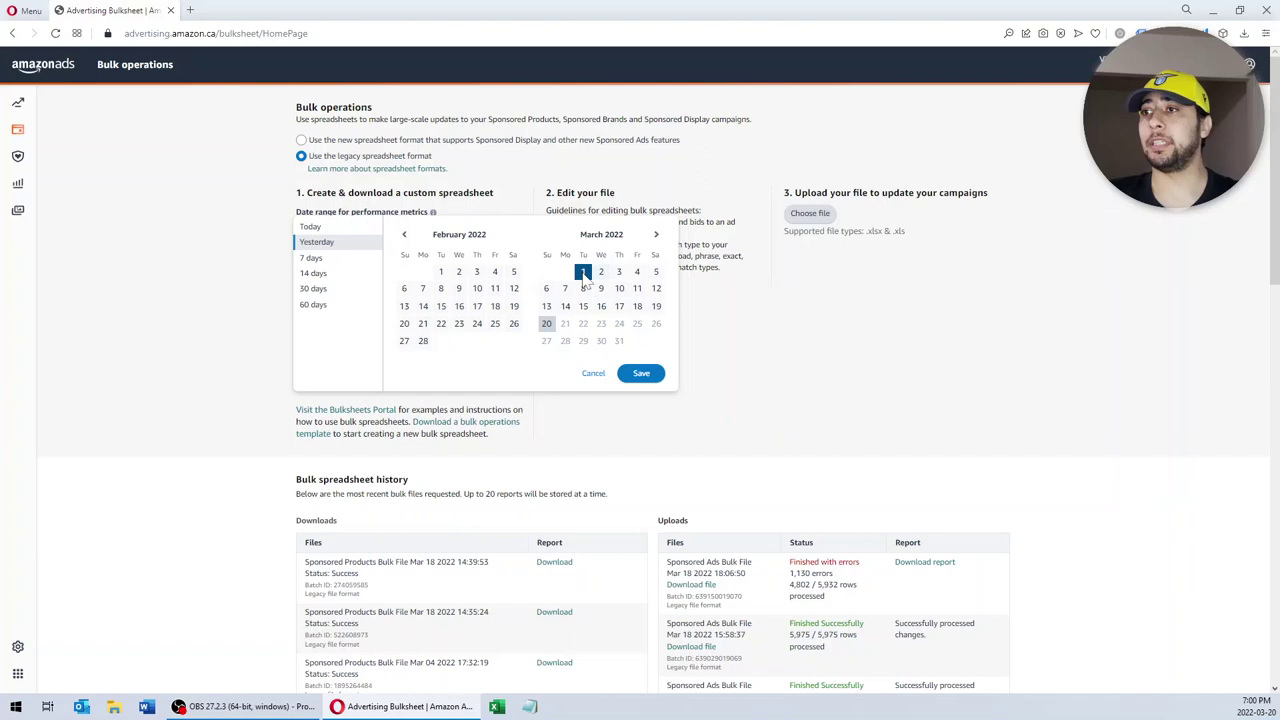
{"action": "left_click", "coordinate": [637, 306]}
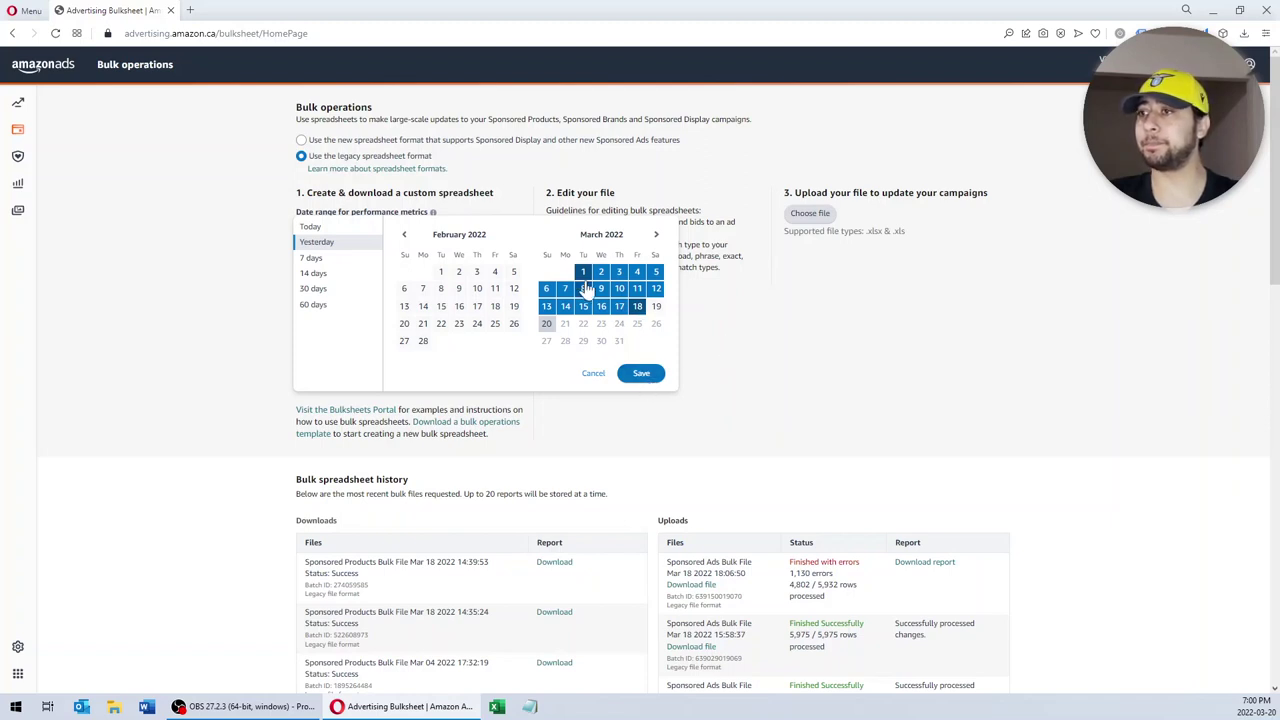
{"action": "left_click", "coordinate": [655, 307]}
{"action": "left_click", "coordinate": [641, 373]}
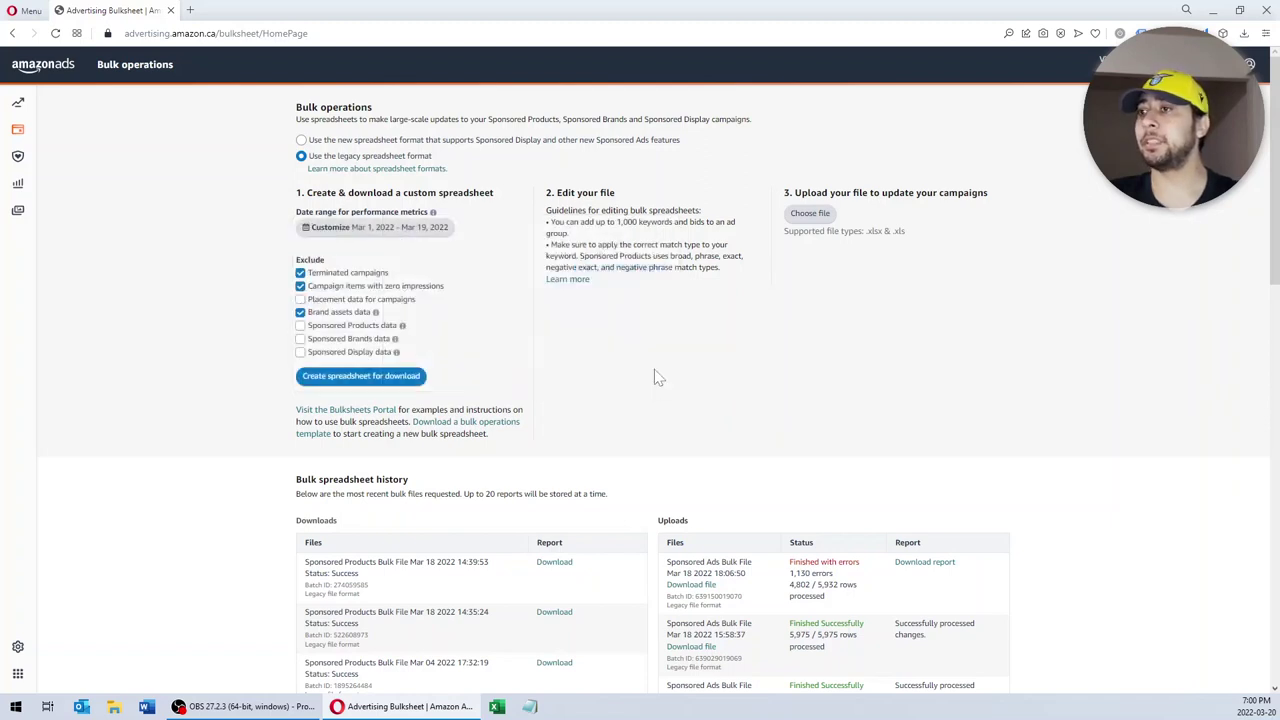
Step: Stop excluding campaign items with zero impressions, and download the Sponsored Products bulk file of Mar 18 2022 14:39:53 for viewing in Excel
{"action": "left_click", "coordinate": [300, 286]}
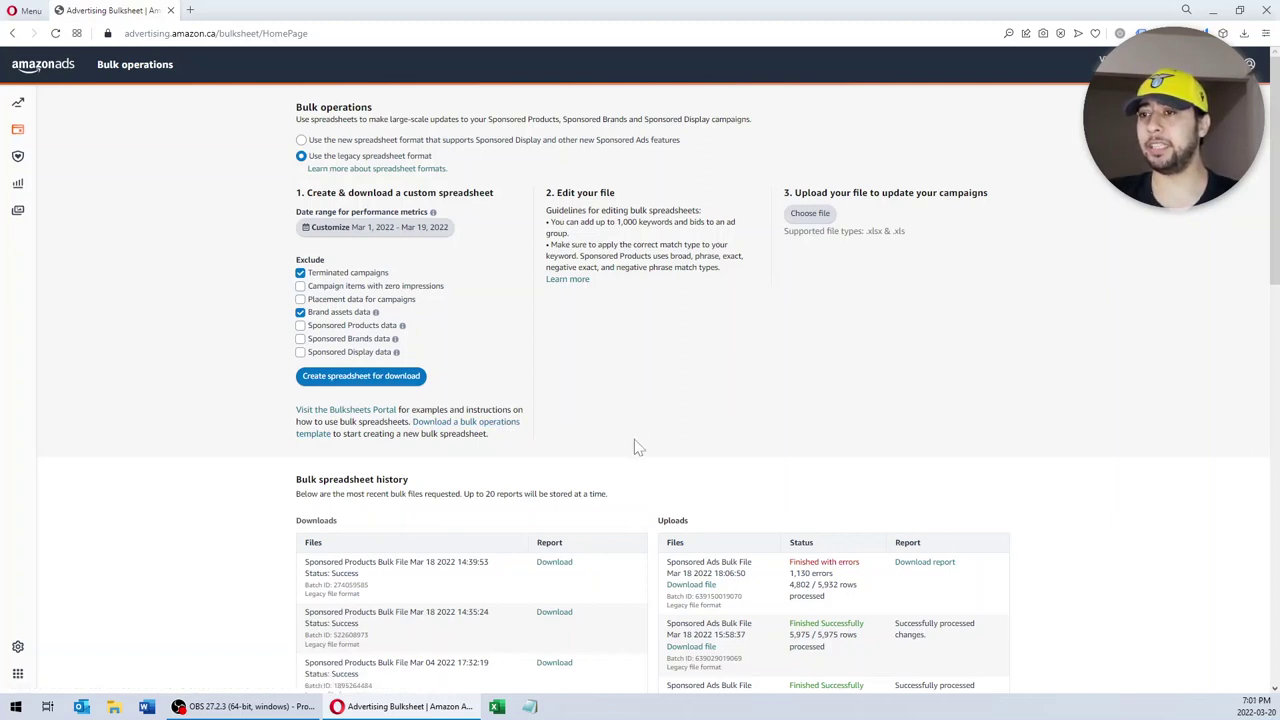
{"action": "left_click", "coordinate": [335, 390]}
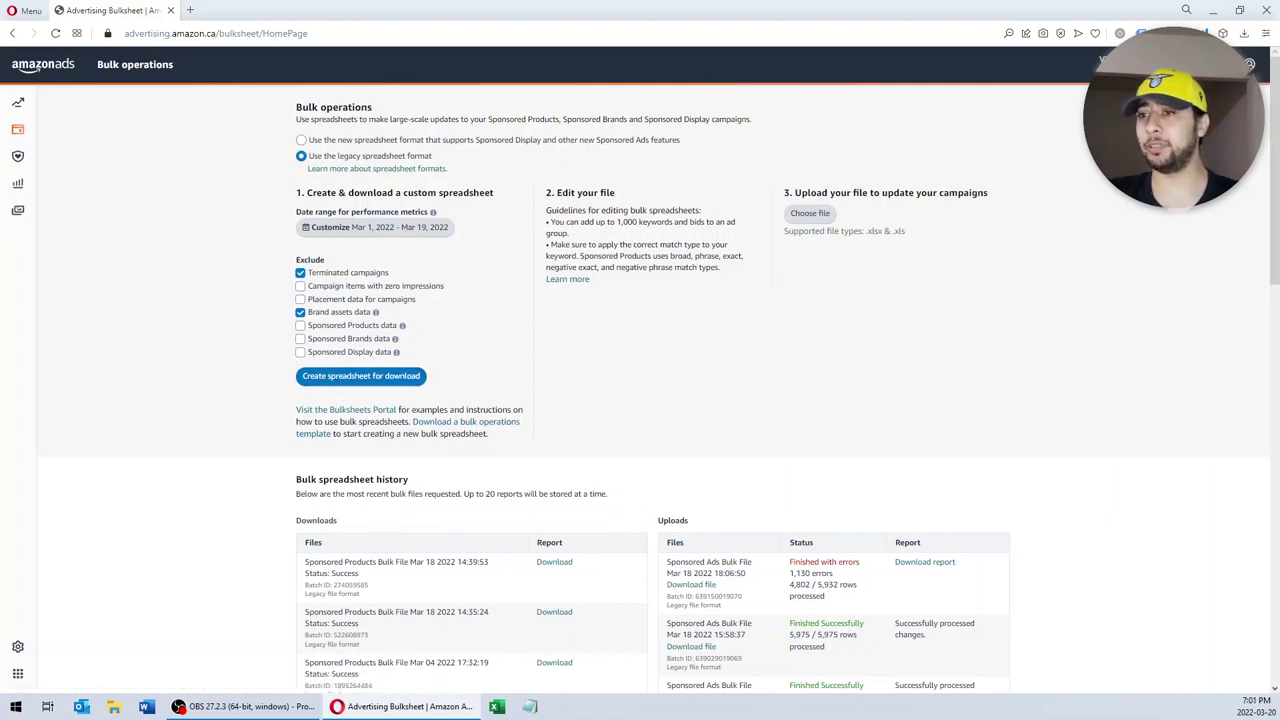
{"action": "left_click_drag", "start_coordinate": [304, 562], "coordinate": [580, 597]}
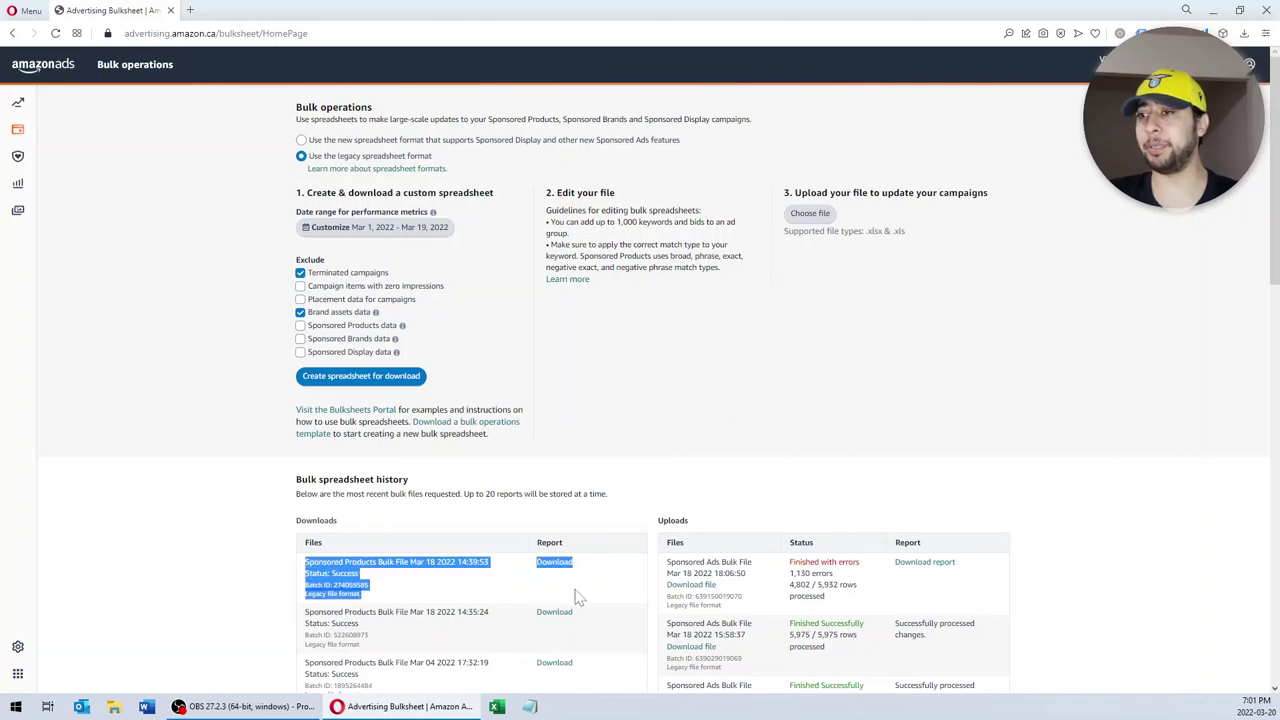
{"action": "left_click", "coordinate": [597, 594]}
{"action": "left_click", "coordinate": [556, 571]}
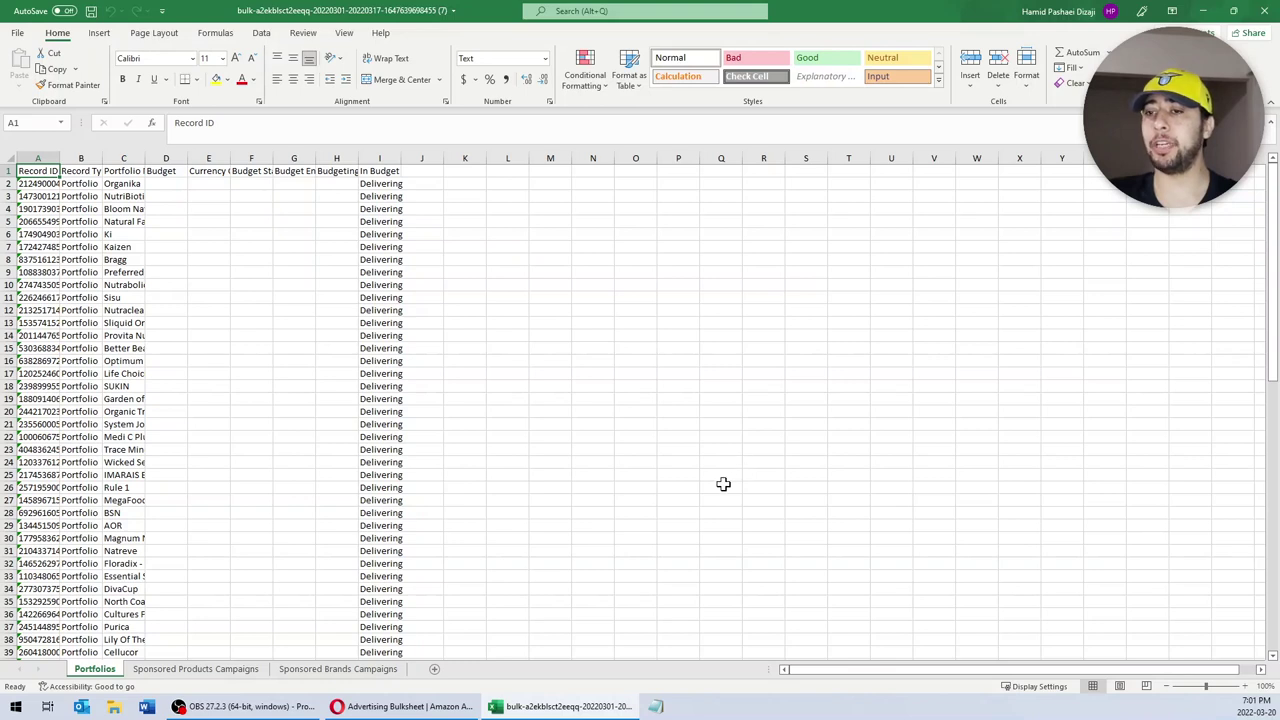
Step: Delete the Portfolios and Sponsored Brands Campaigns sheets from the bulk workbook
{"action": "right_click", "coordinate": [90, 672]}
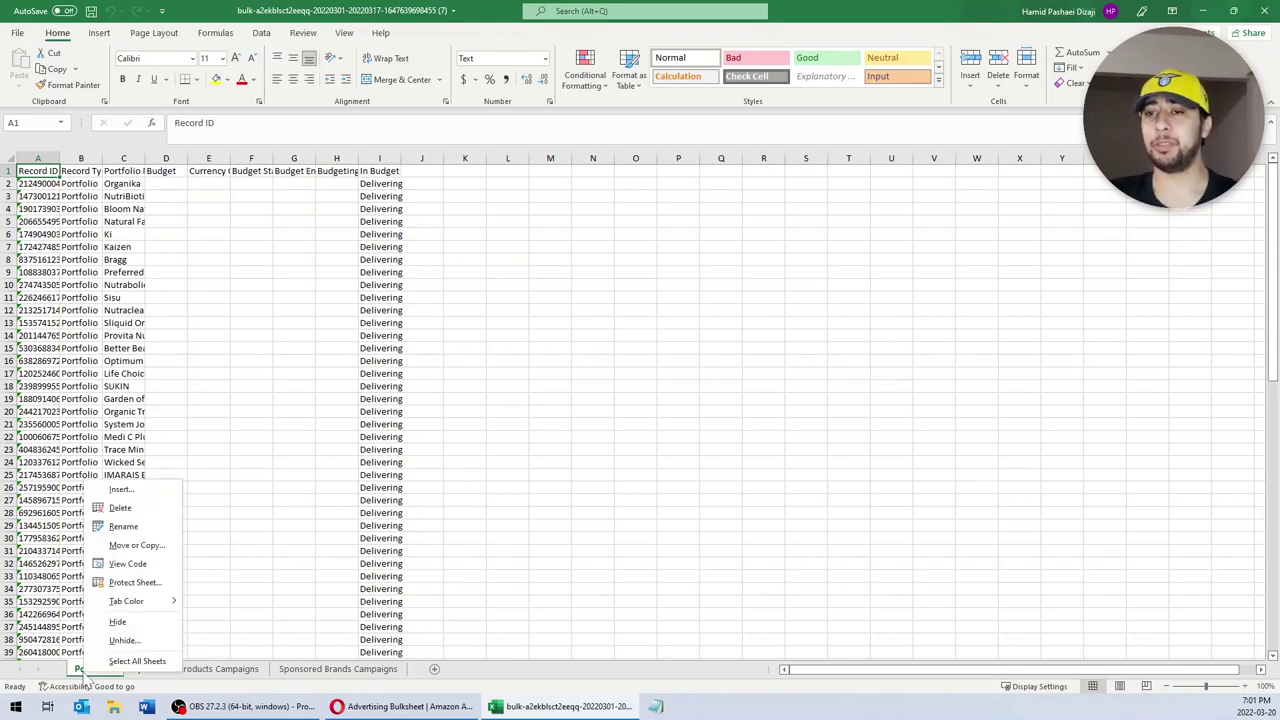
{"action": "left_click", "coordinate": [115, 507]}
{"action": "left_click", "coordinate": [618, 390]}
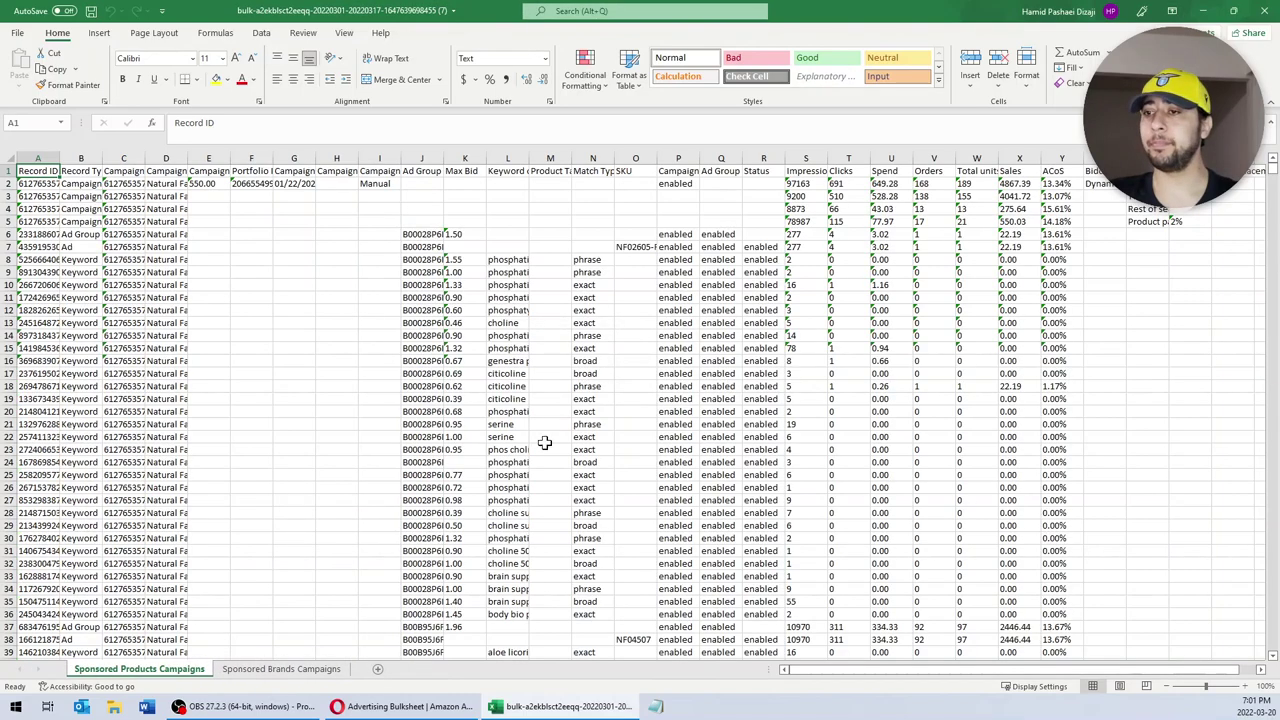
{"action": "left_click", "coordinate": [275, 670]}
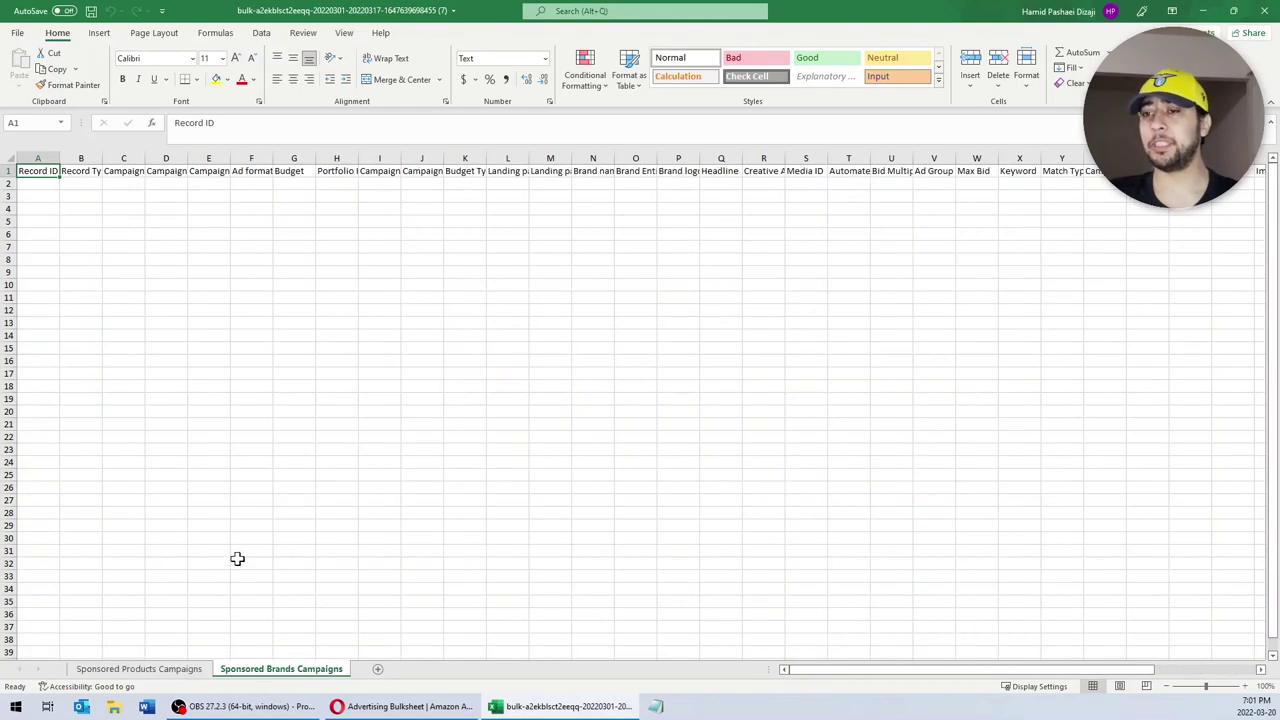
{"action": "right_click", "coordinate": [290, 680]}
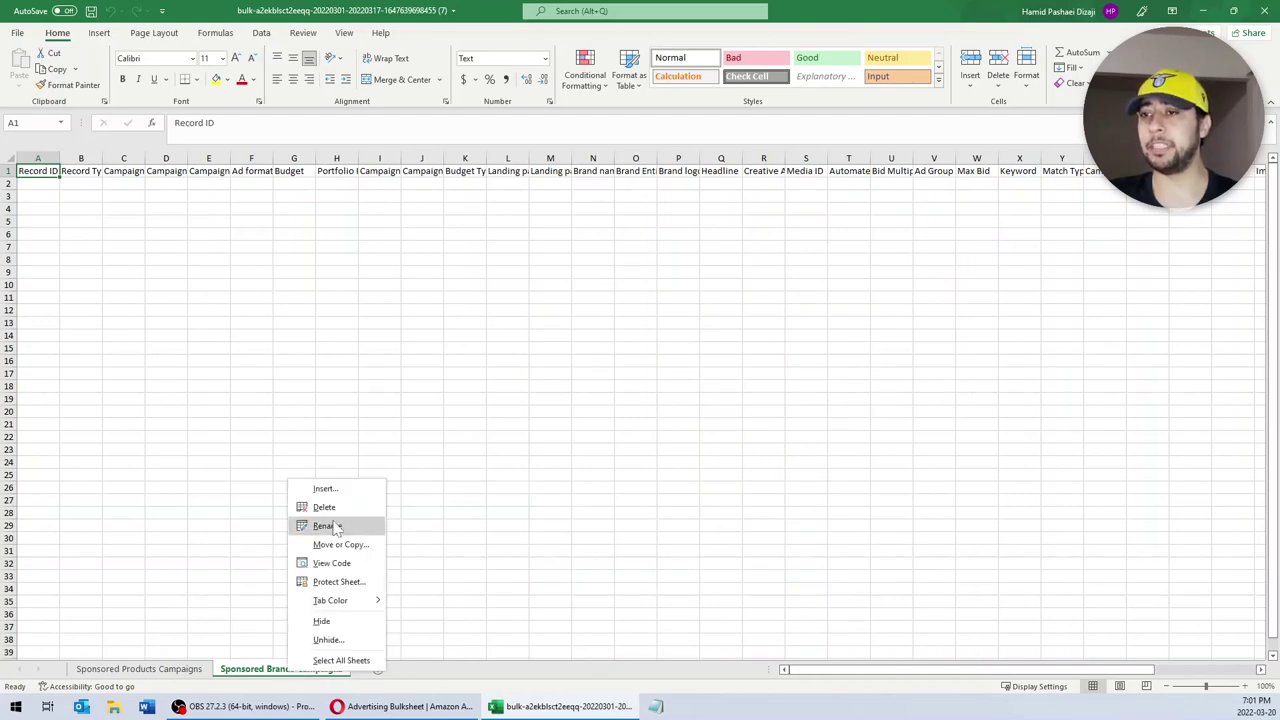
{"action": "left_click", "coordinate": [322, 507]}
{"action": "left_click", "coordinate": [606, 396]}
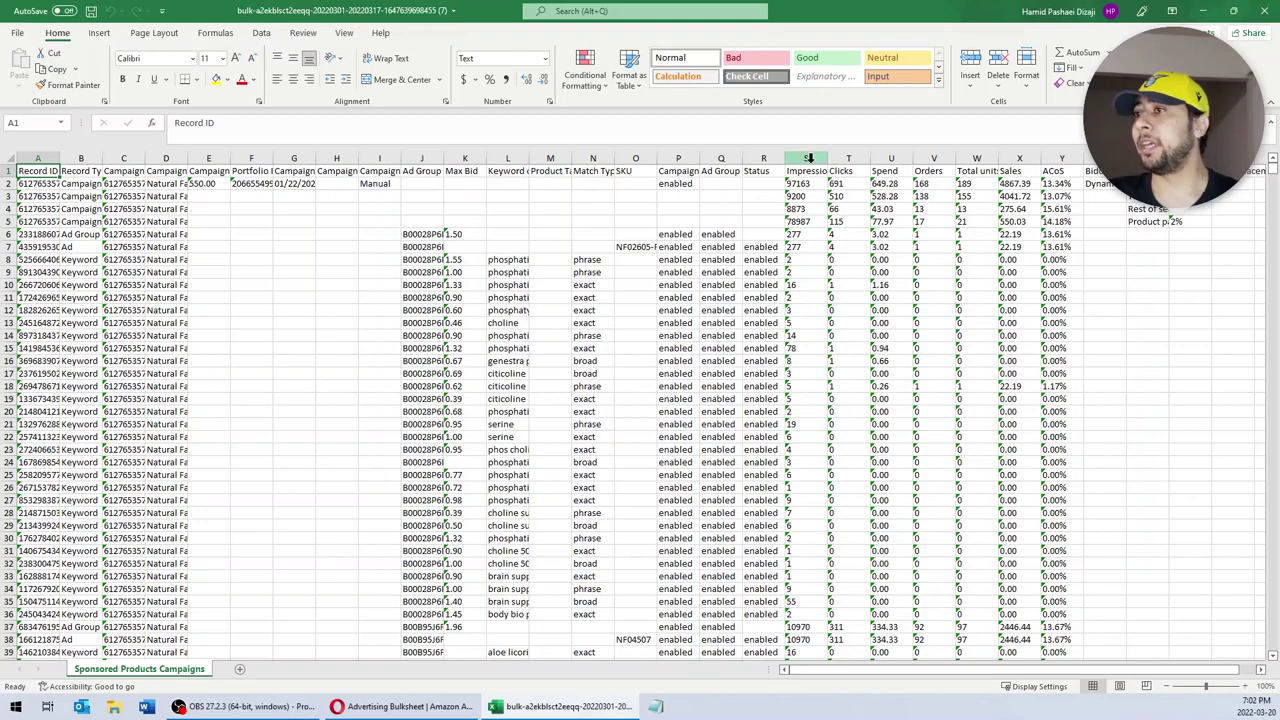
Step: Convert the text values in the Impressions, Clicks, Spend, Orders, Total units and Sales columns to numbers for all data rows
{"action": "left_click_drag", "start_coordinate": [806, 158], "coordinate": [1011, 150]}
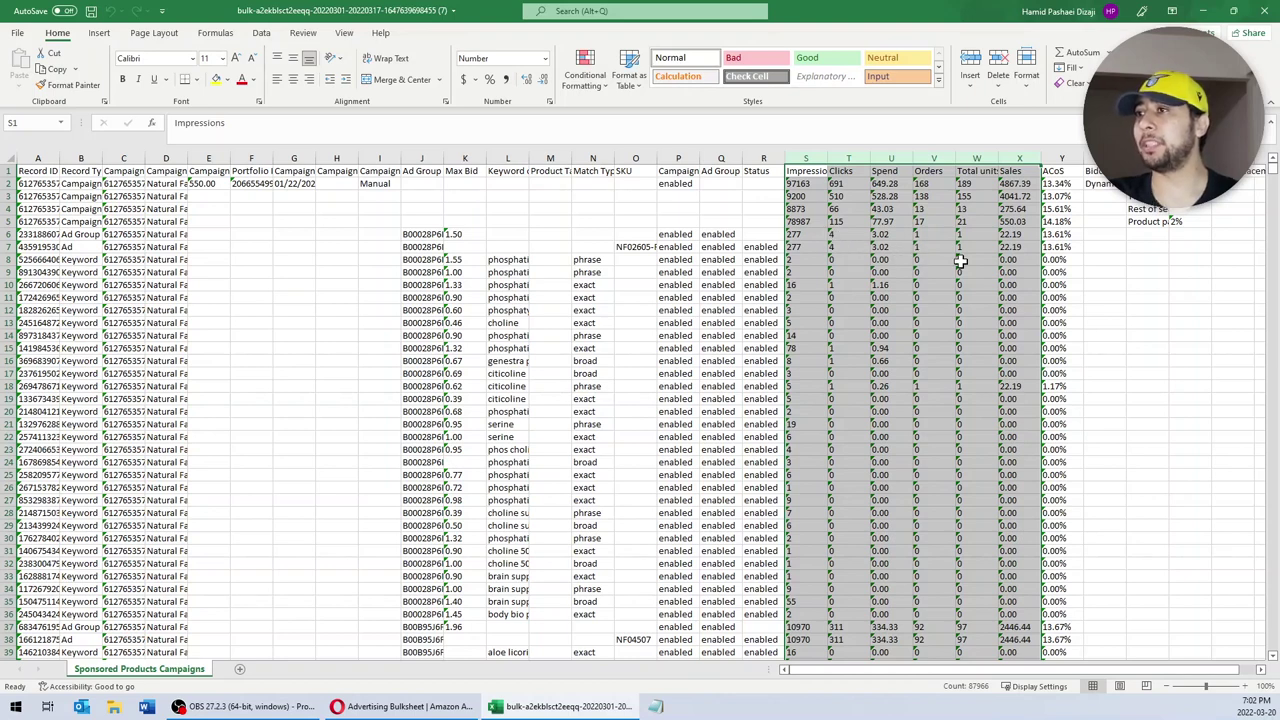
{"action": "left_click", "coordinate": [918, 249]}
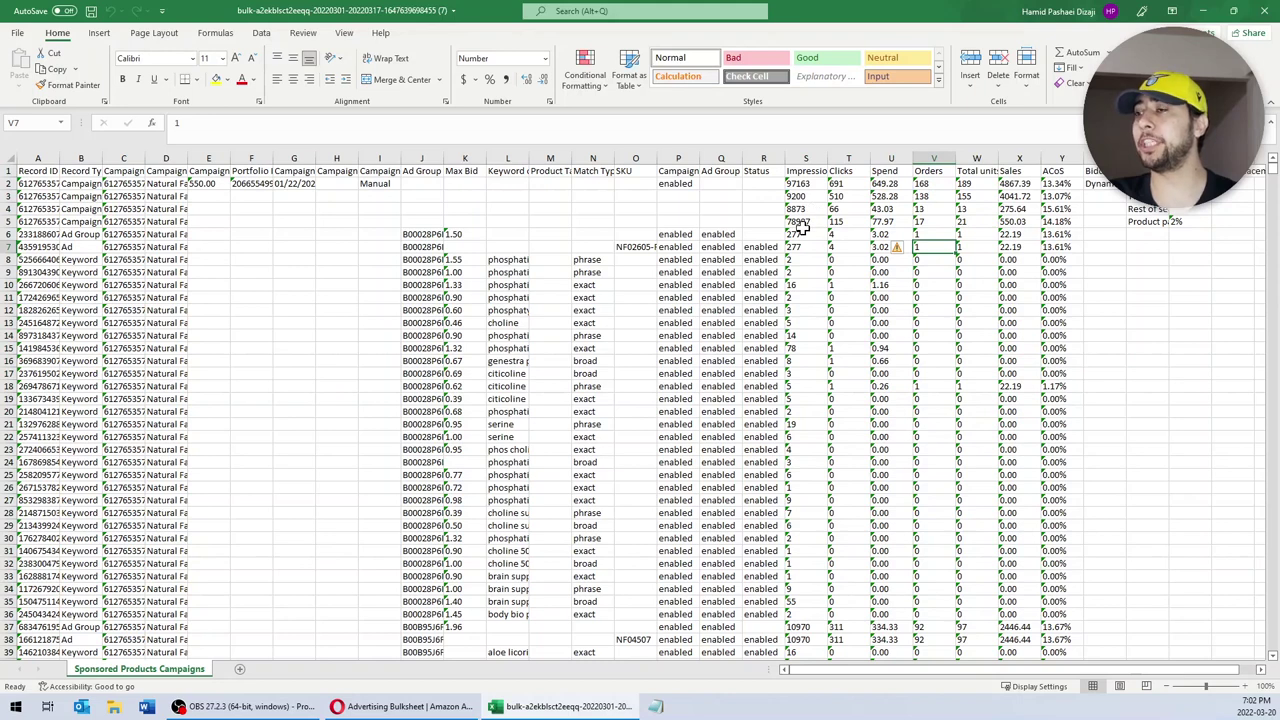
{"action": "left_click_drag", "start_coordinate": [808, 157], "coordinate": [1002, 158]}
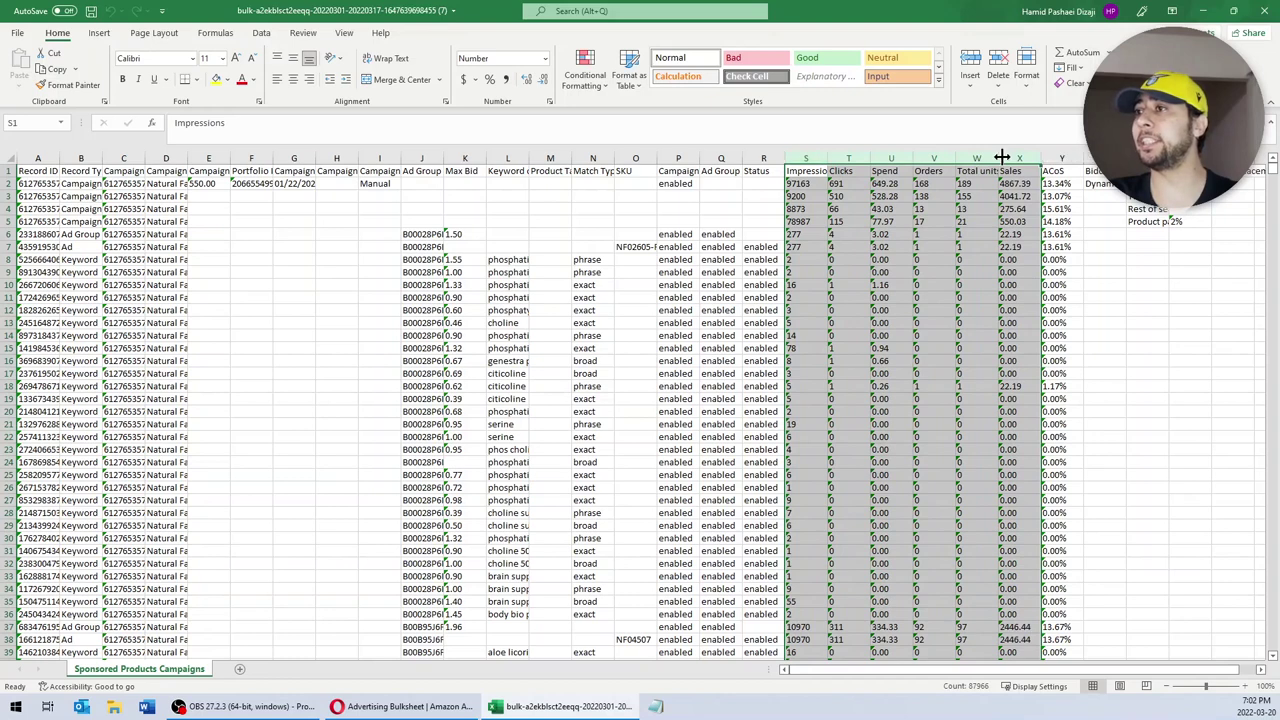
{"action": "left_click", "coordinate": [933, 222]}
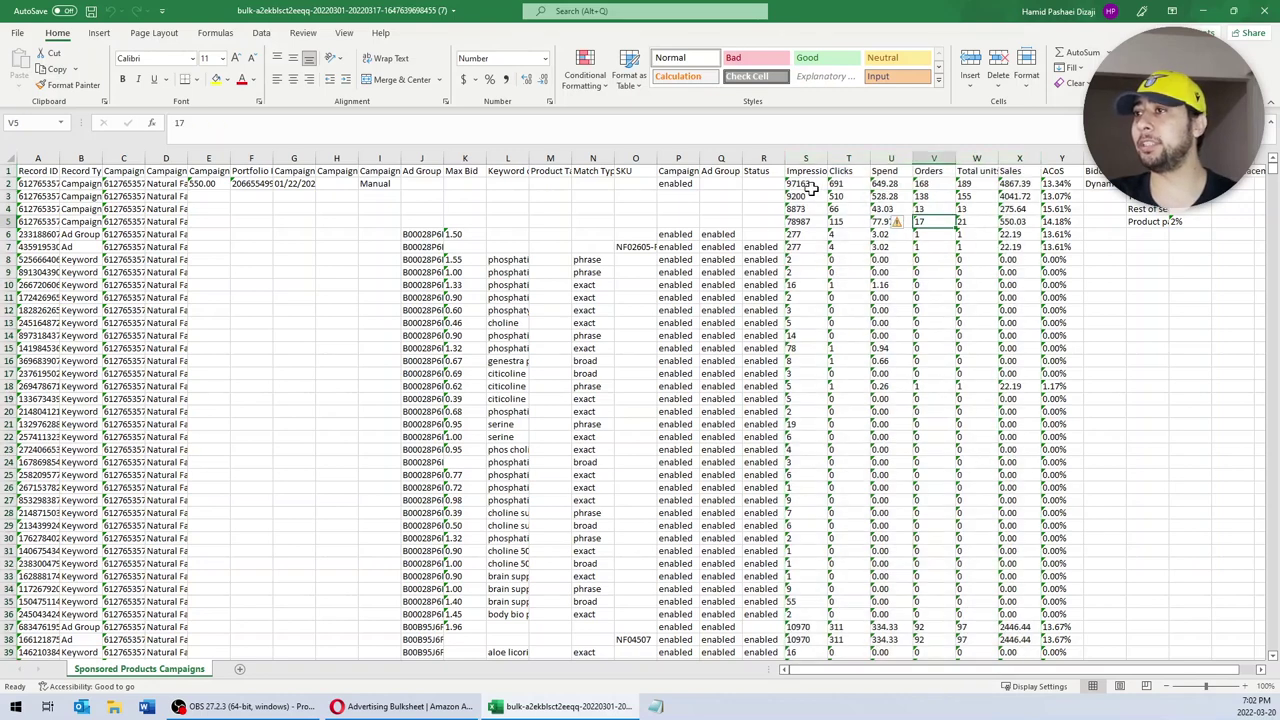
{"action": "left_click_drag", "start_coordinate": [806, 187], "coordinate": [1022, 182]}
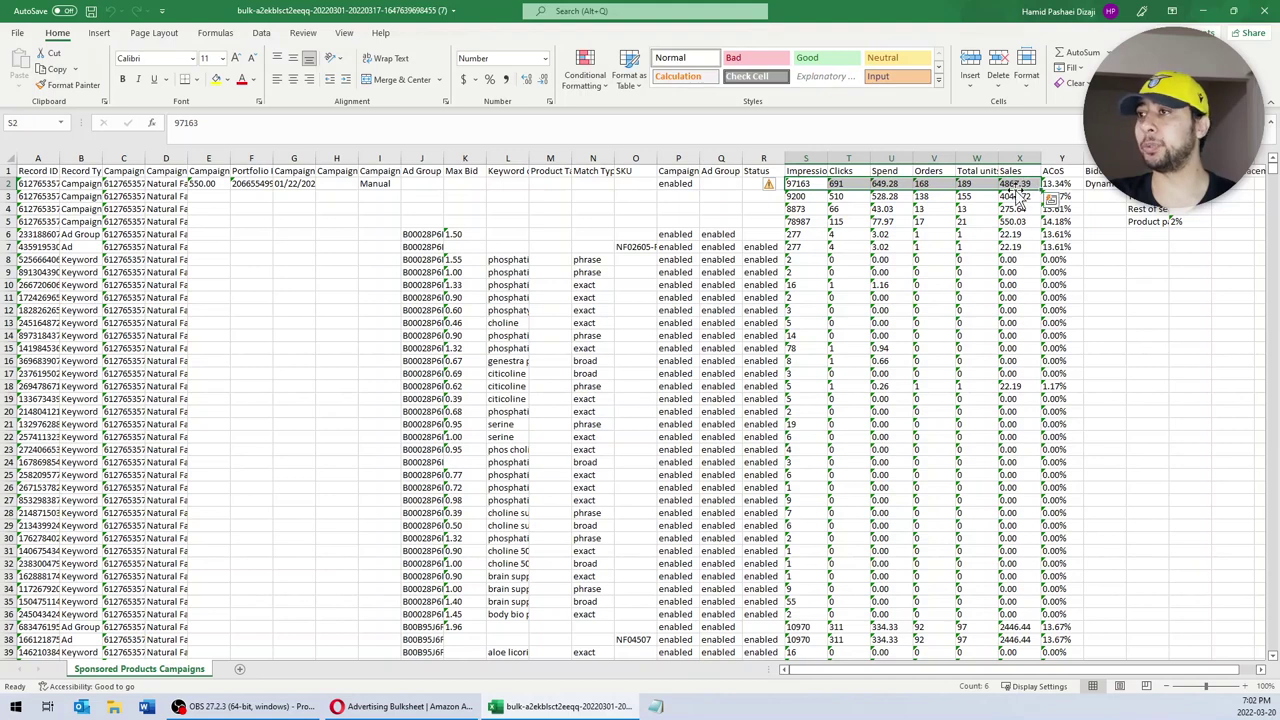
{"action": "key", "text": "ctrl+shift+Down"}
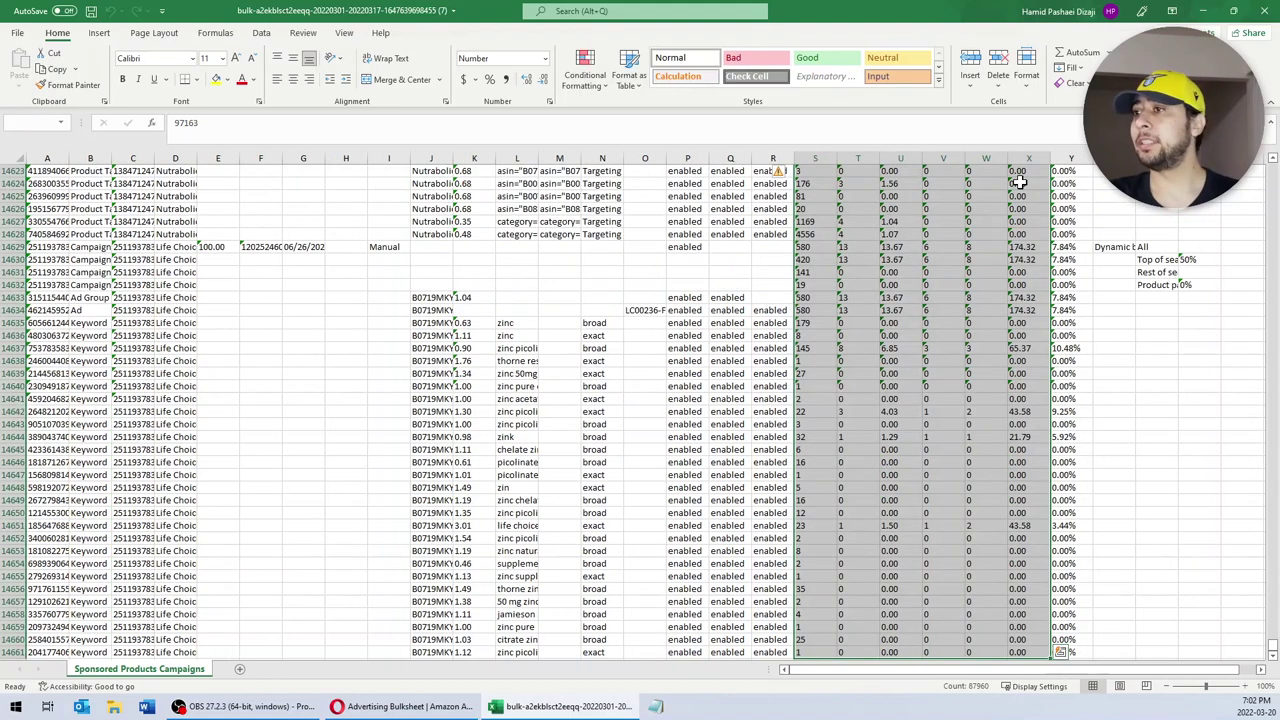
{"action": "left_click", "coordinate": [779, 172]}
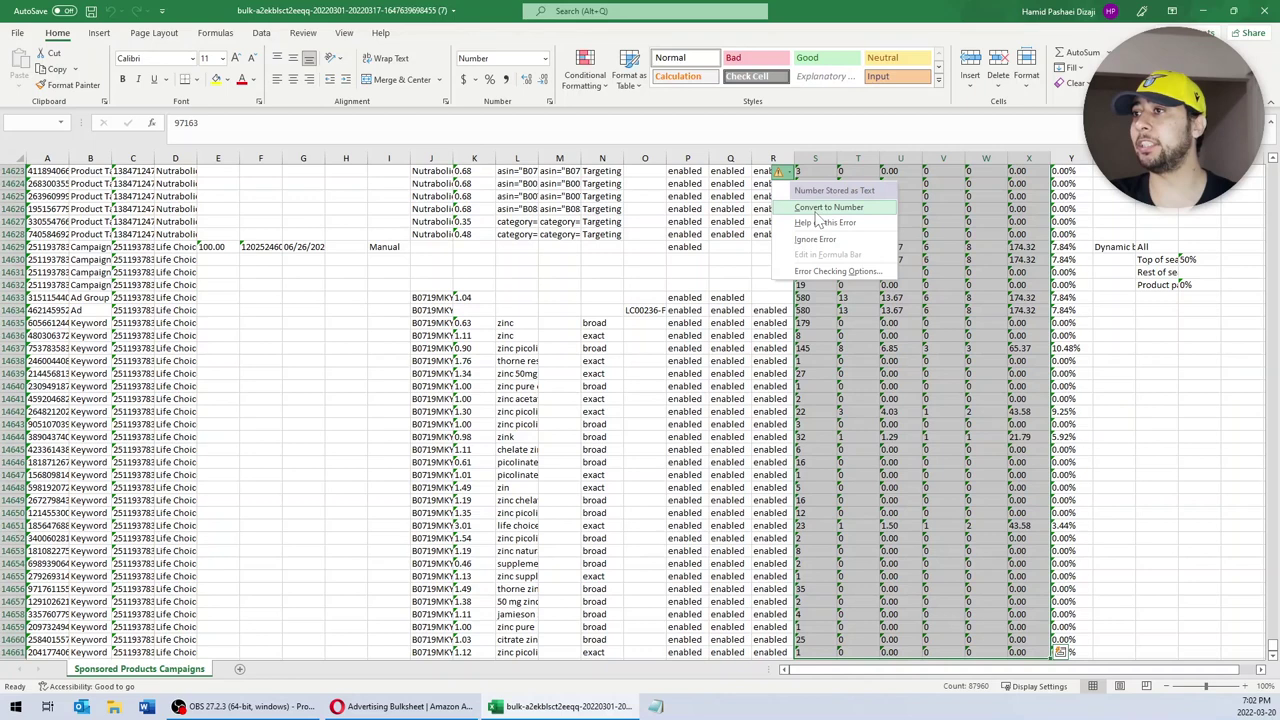
{"action": "left_click", "coordinate": [818, 210]}
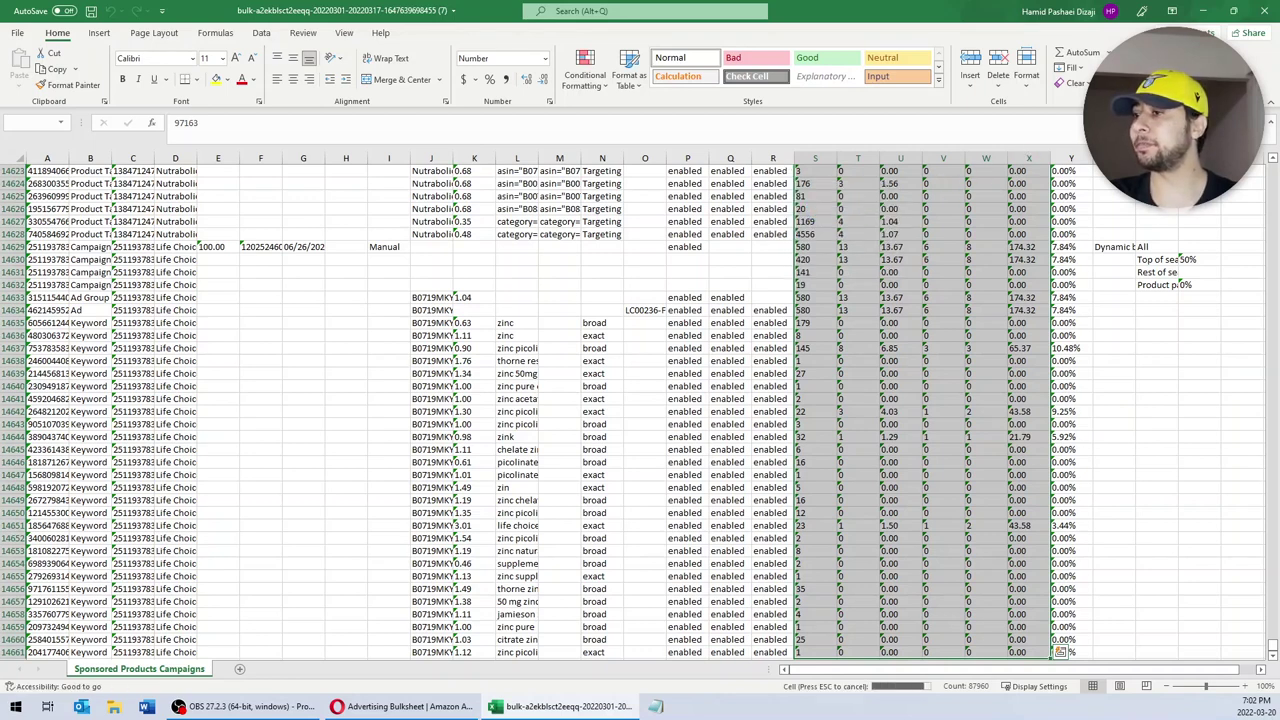
{"action": "left_click_drag", "start_coordinate": [1270, 645], "coordinate": [1272, 165]}
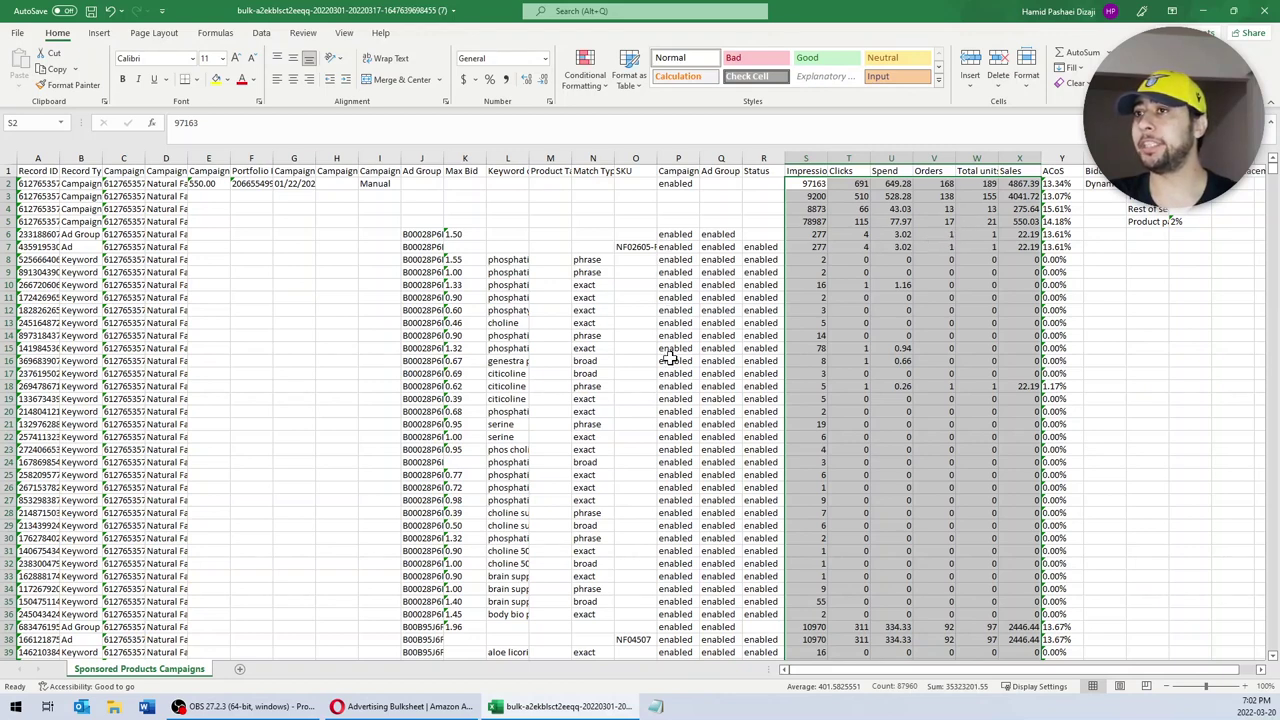
Step: Convert the text values in the Max Bid column to numbers from K6 down to the last row
{"action": "left_click", "coordinate": [474, 174]}
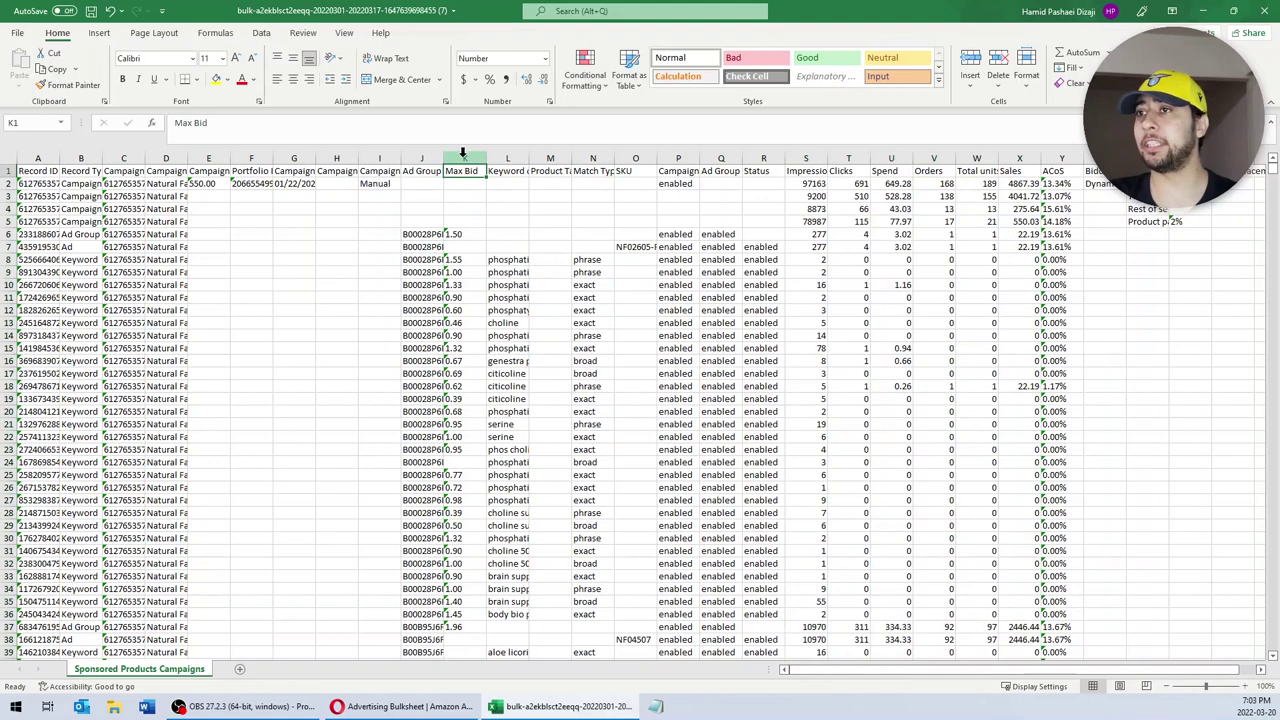
{"action": "left_click", "coordinate": [460, 152]}
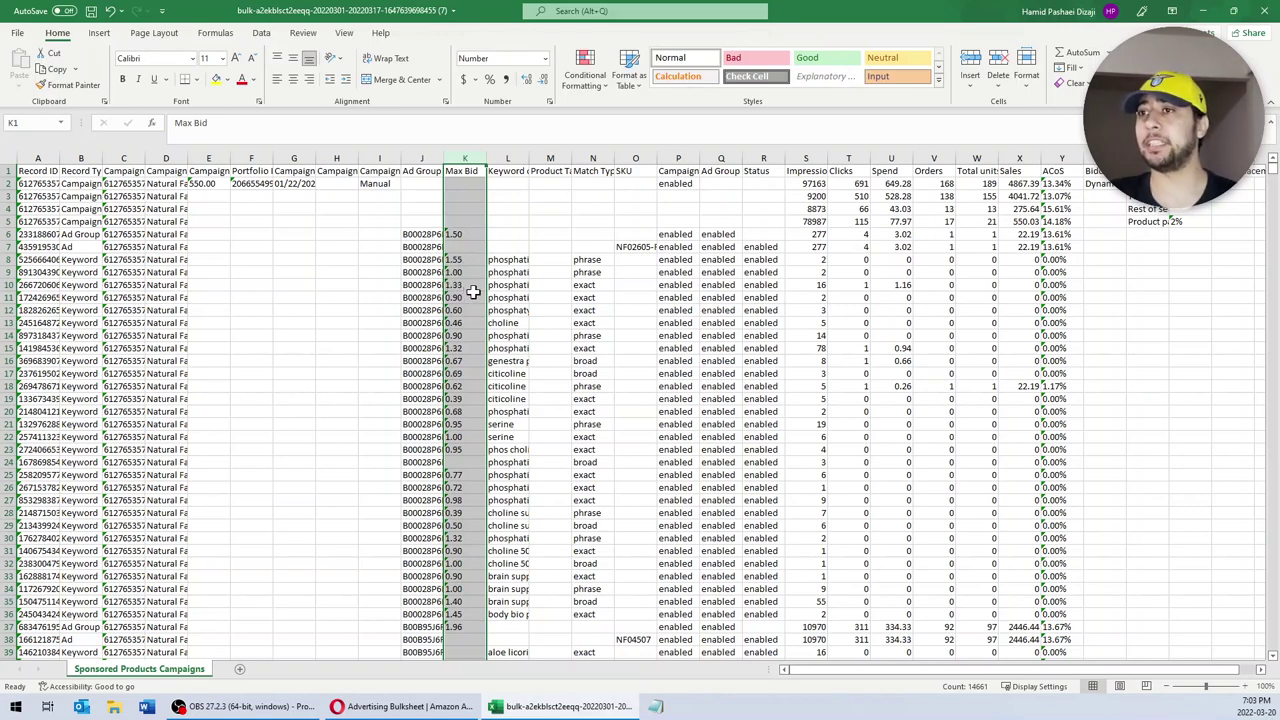
{"action": "left_click", "coordinate": [475, 234]}
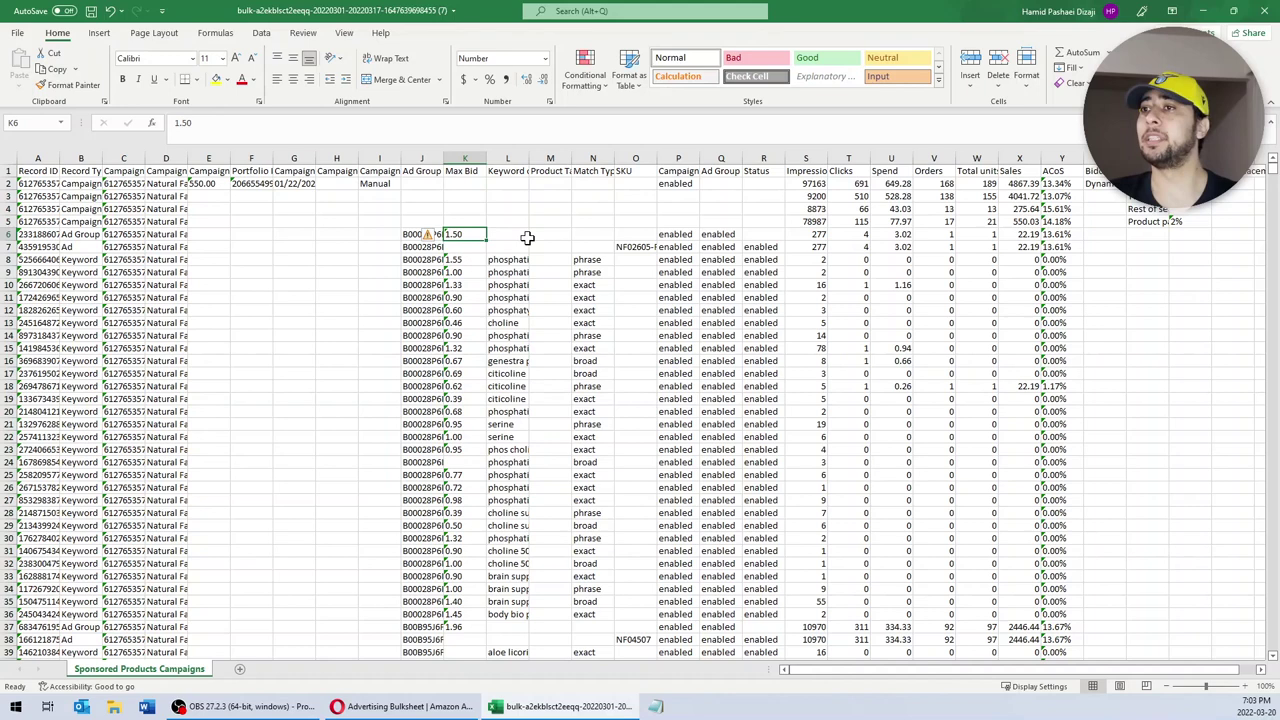
{"action": "key", "text": "ctrl+shift+Down"}
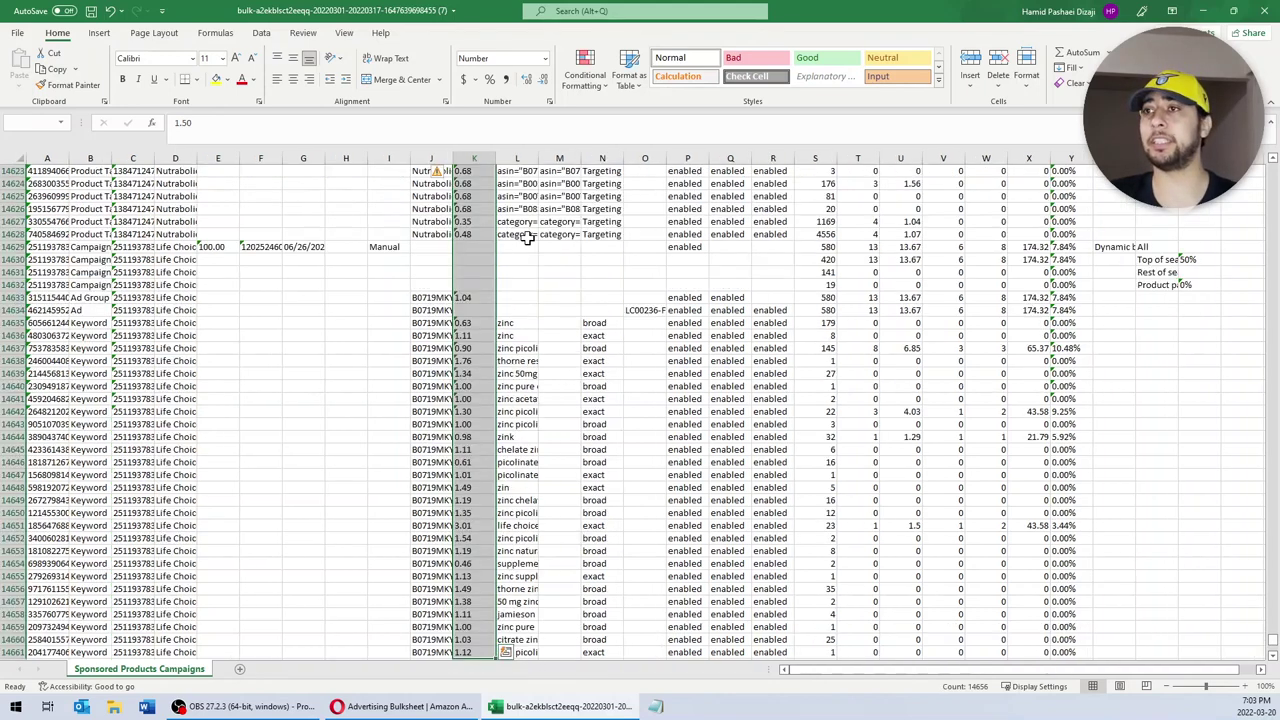
{"action": "left_click", "coordinate": [443, 184]}
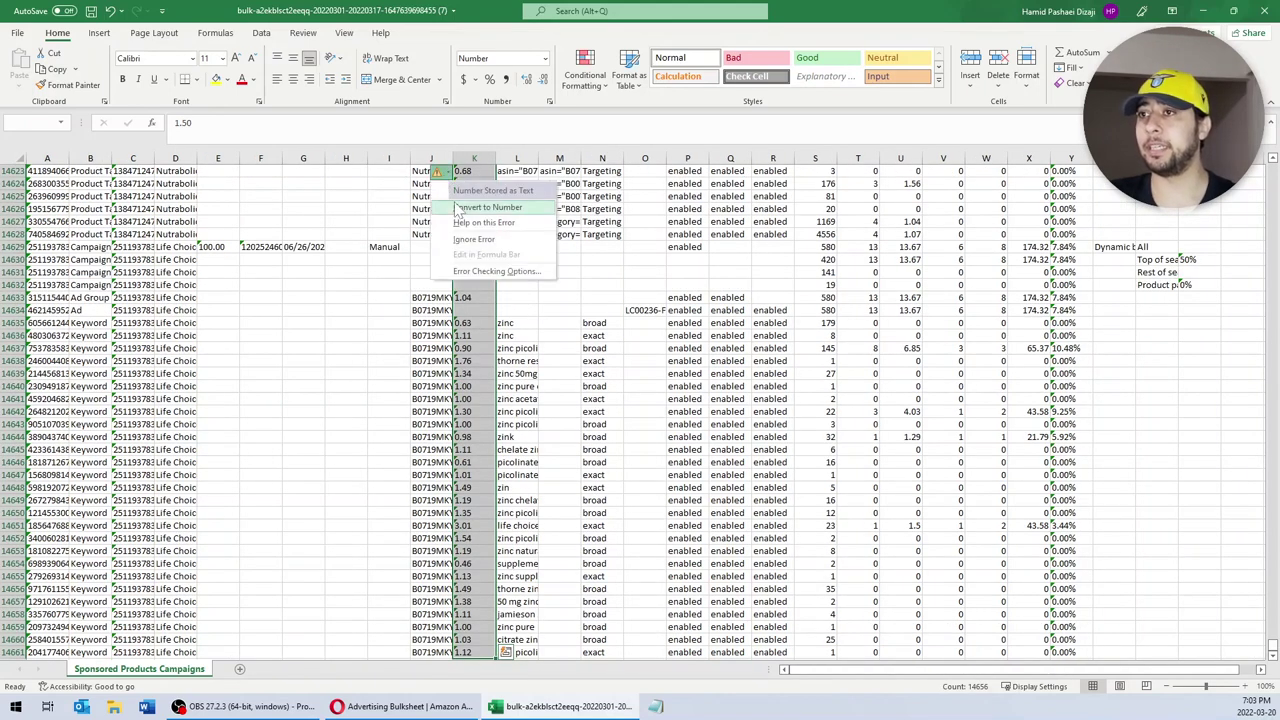
{"action": "left_click", "coordinate": [468, 210]}
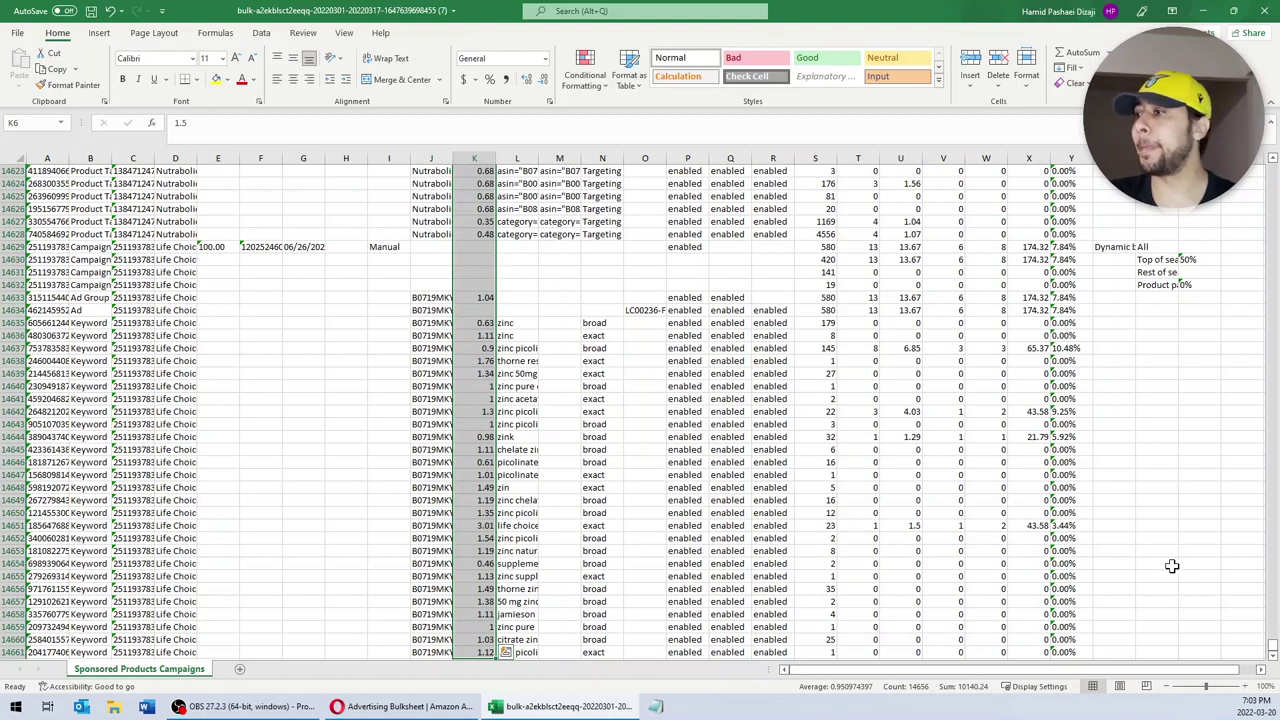
{"action": "left_click_drag", "start_coordinate": [1272, 658], "coordinate": [1270, 160]}
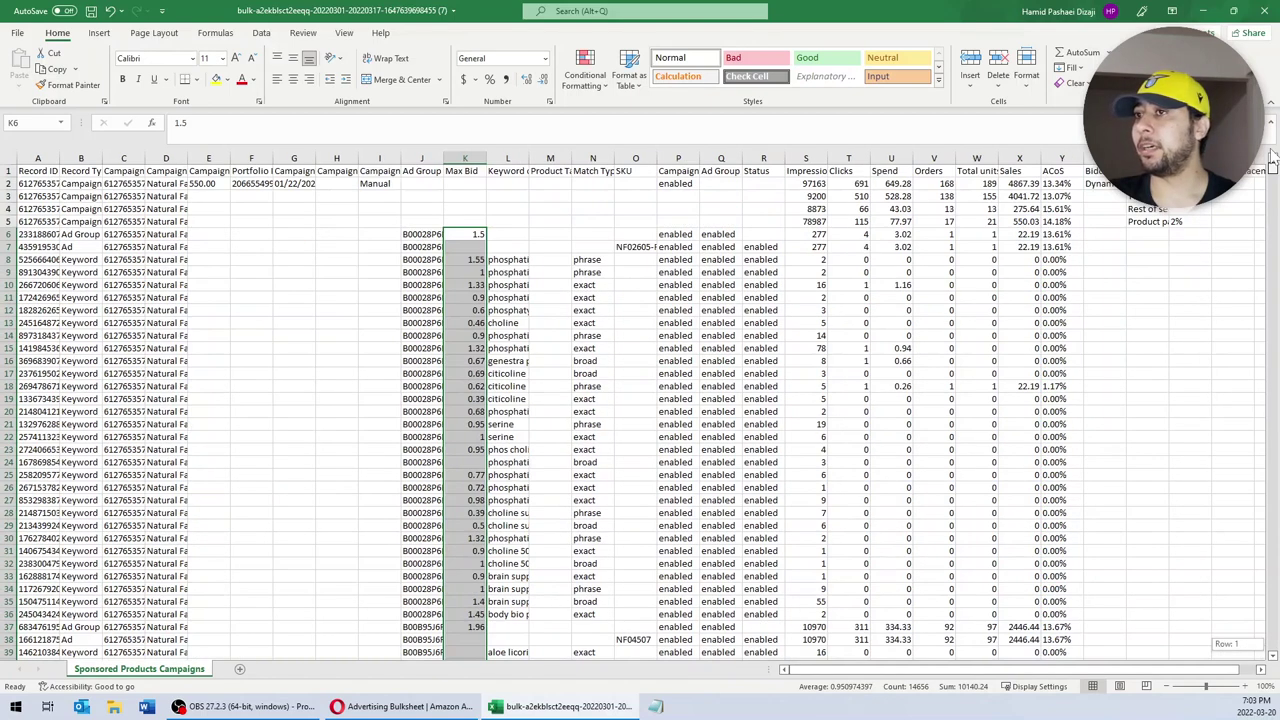
Step: Create a PivotTable from the Sponsored Products Campaigns data range on a new worksheet
{"action": "left_click", "coordinate": [822, 348]}
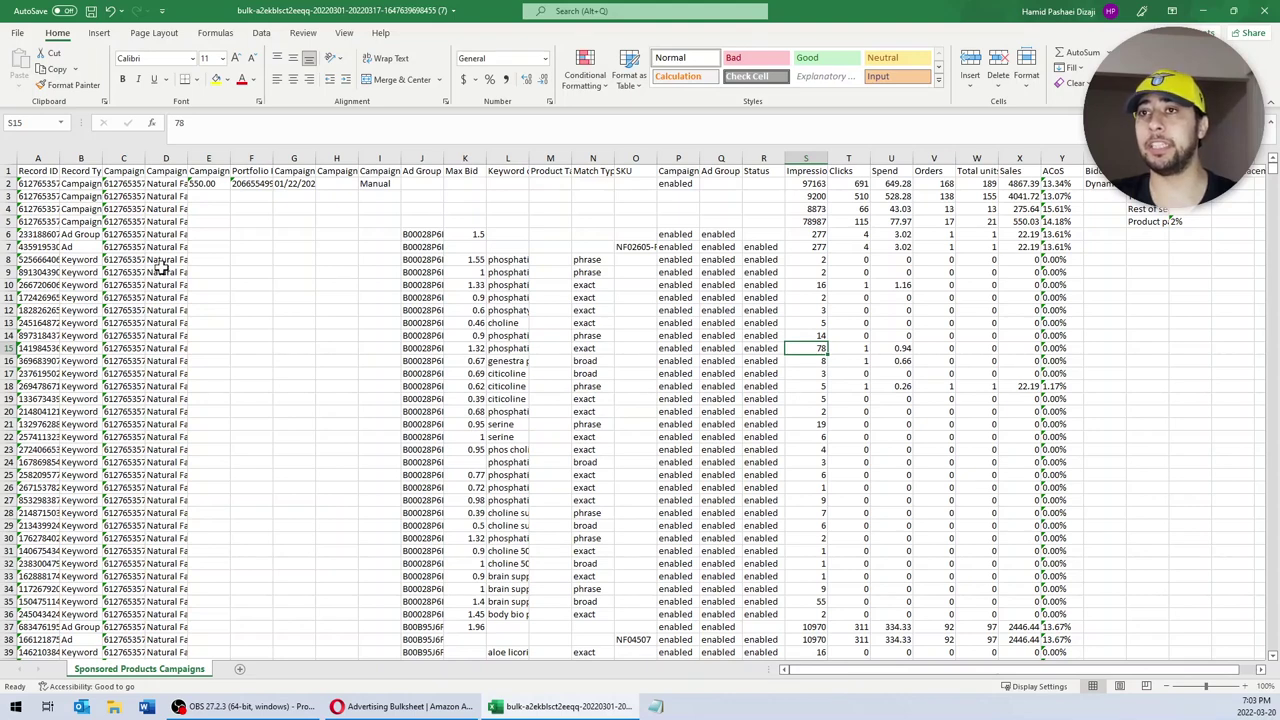
{"action": "left_click", "coordinate": [99, 35]}
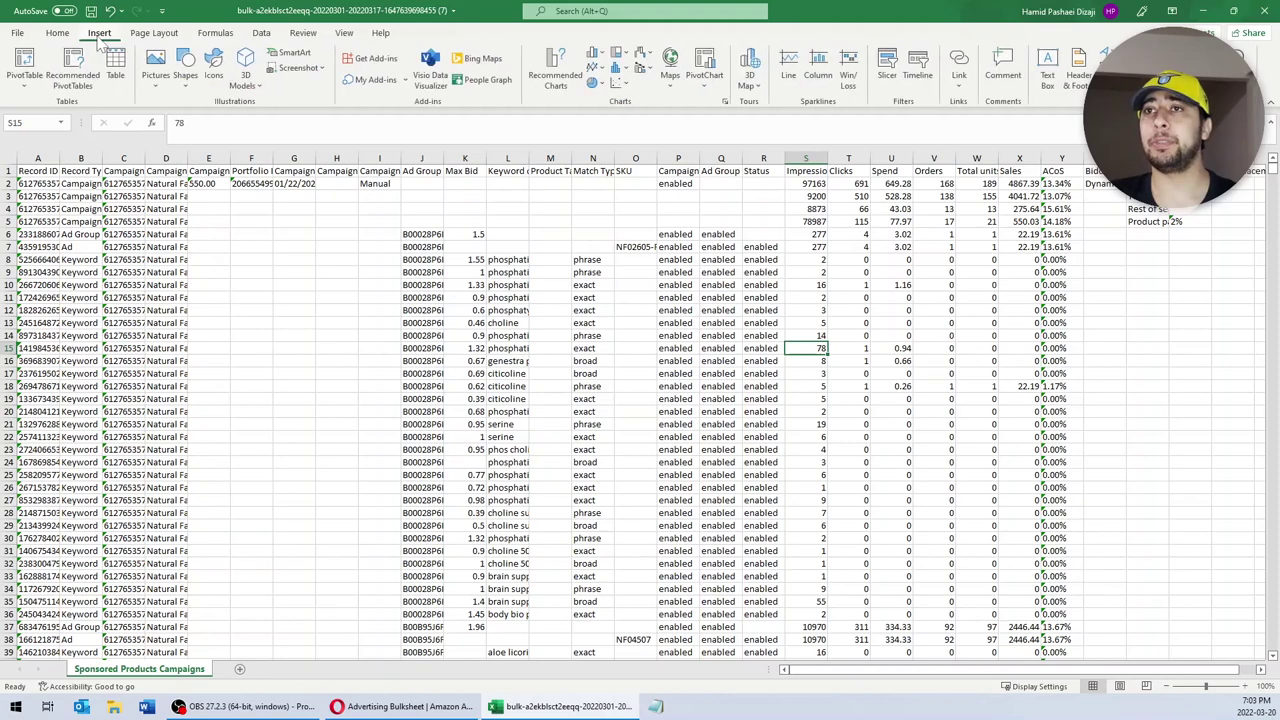
{"action": "left_click", "coordinate": [25, 84]}
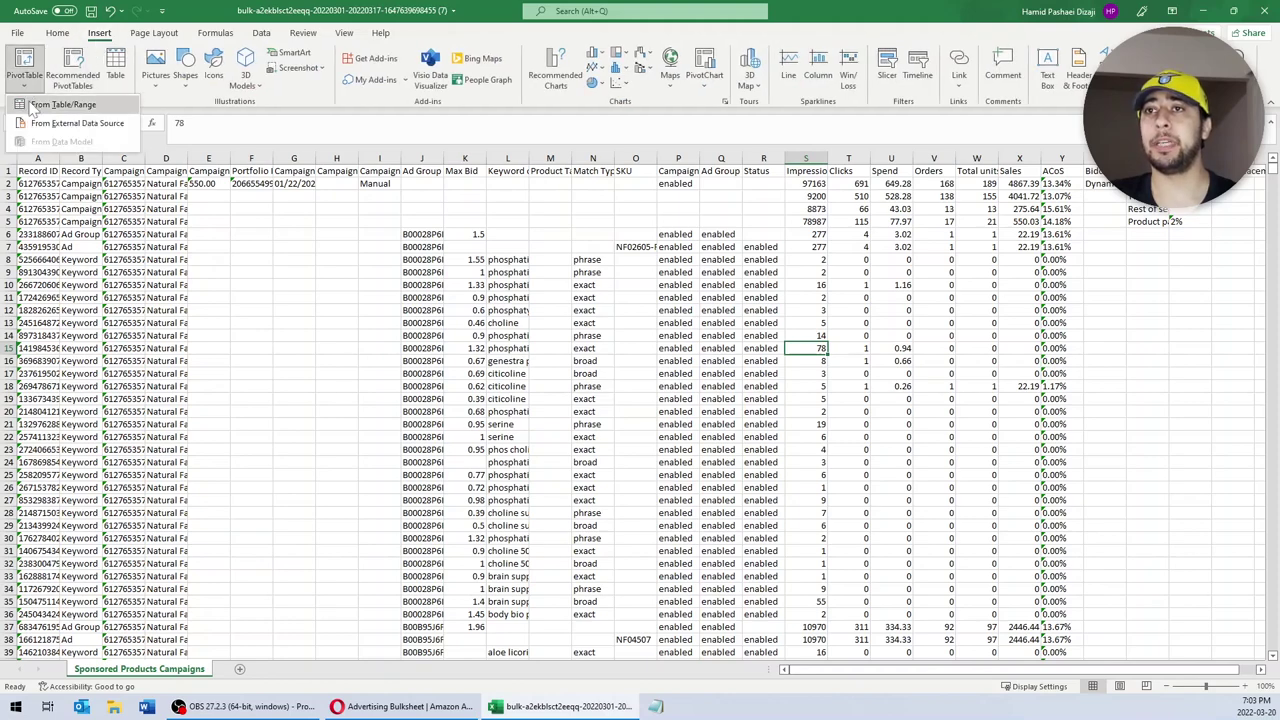
{"action": "left_click", "coordinate": [62, 105]}
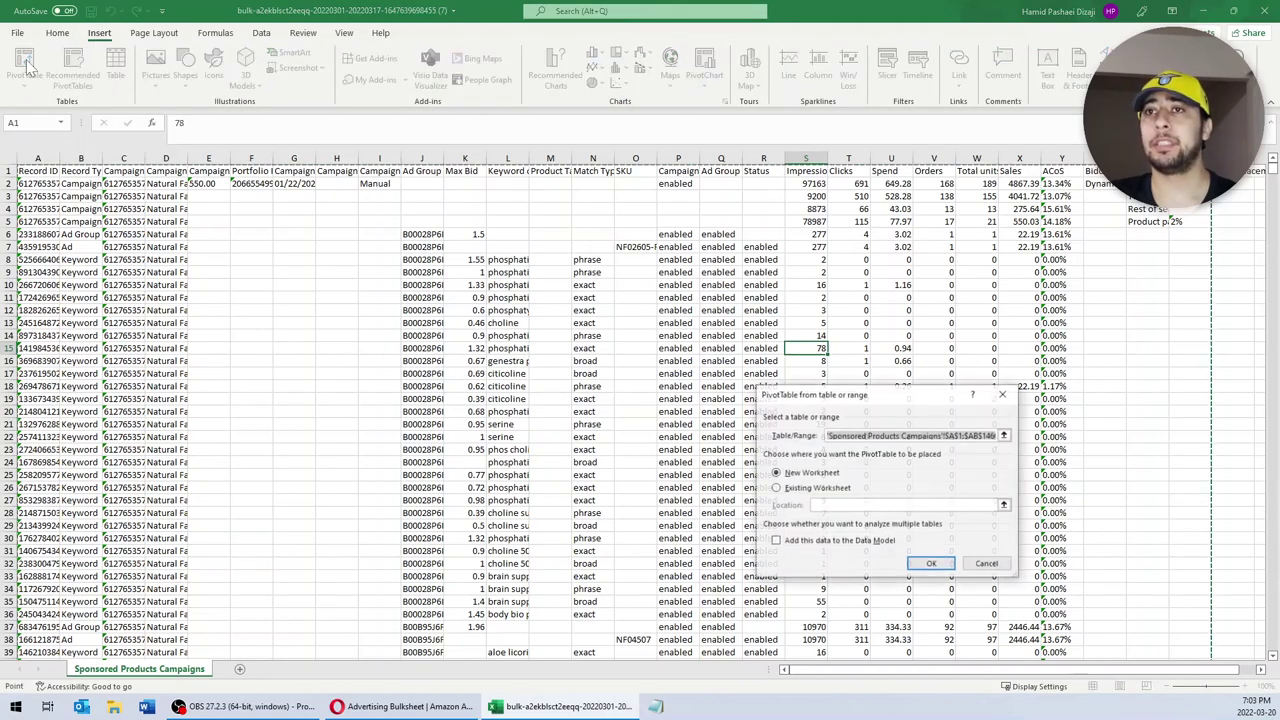
{"action": "left_click", "coordinate": [931, 566]}
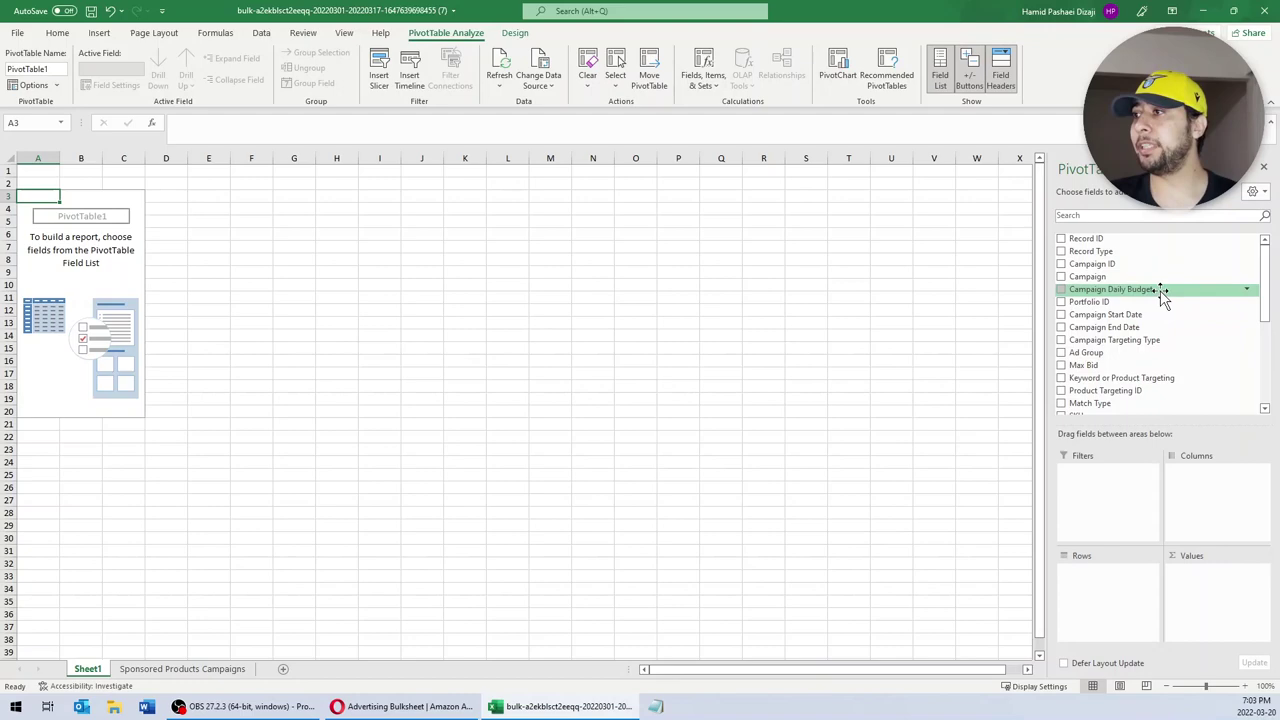
Step: Add Record Type, Campaign, Ad Group, Keyword or Product Targeting and Match Type, in that order, as the PivotTable's row fields
{"action": "left_click_drag", "start_coordinate": [1143, 251], "coordinate": [1143, 591]}
{"action": "left_click_drag", "start_coordinate": [1122, 276], "coordinate": [1117, 594]}
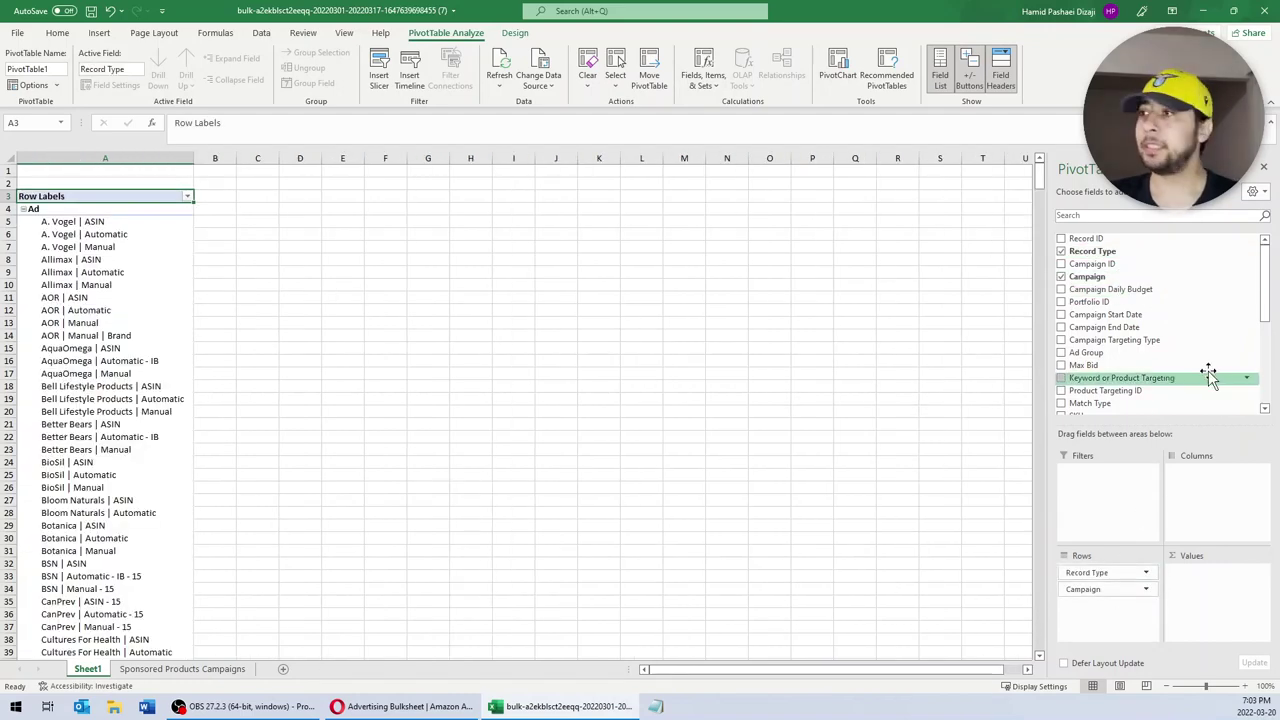
{"action": "left_click_drag", "start_coordinate": [1134, 352], "coordinate": [1115, 610]}
{"action": "left_click_drag", "start_coordinate": [1125, 378], "coordinate": [1122, 619]}
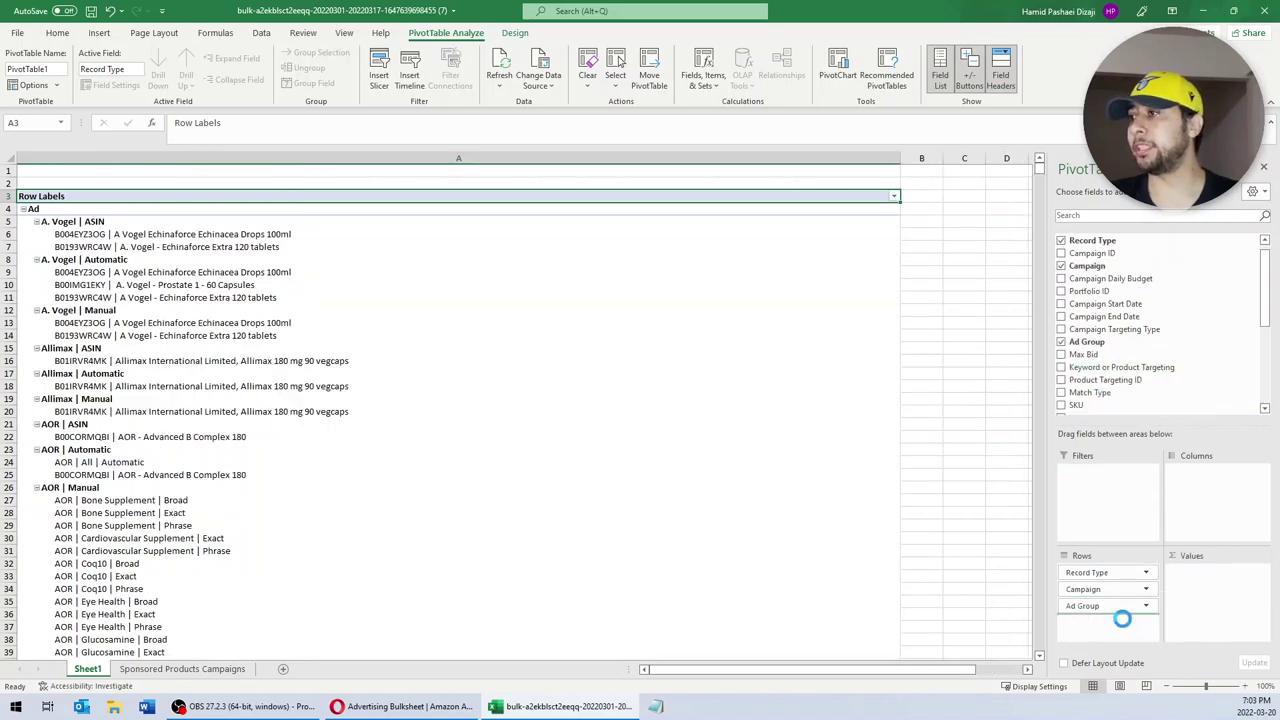
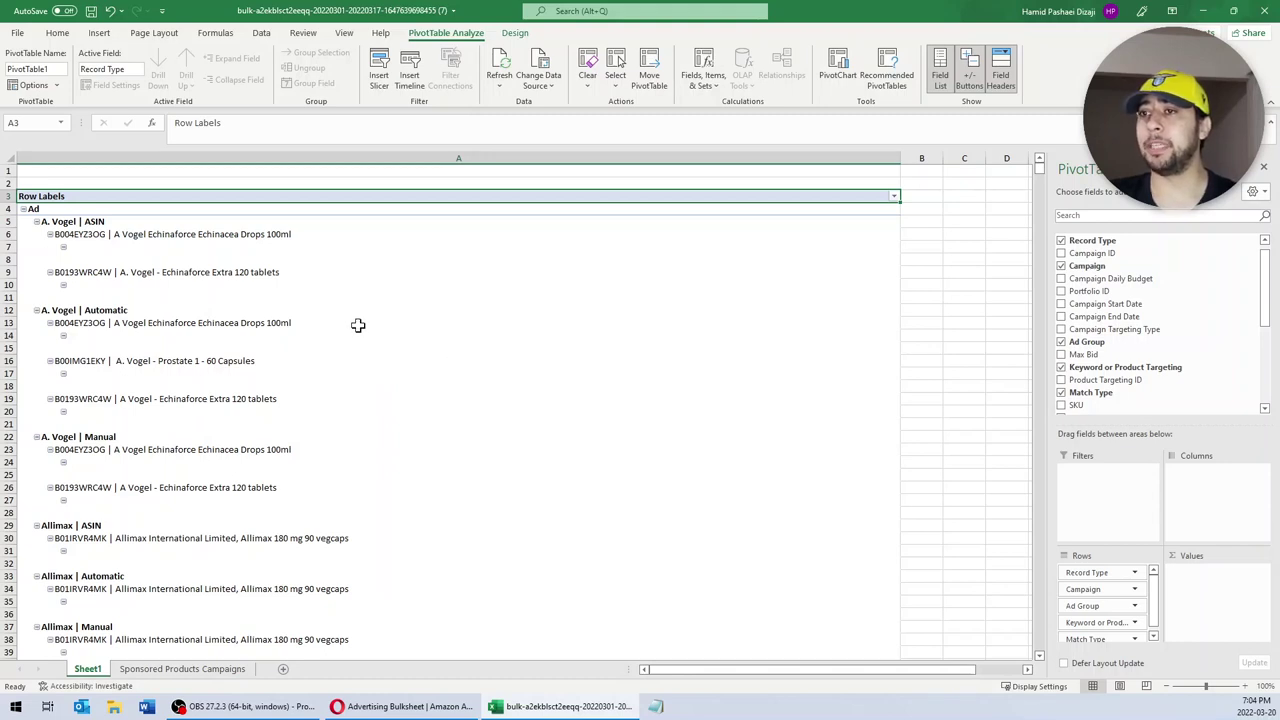
Step: Set the PivotTable to show blanks for error values and not autofit column widths on update, and narrow column A
{"action": "right_click", "coordinate": [268, 329]}
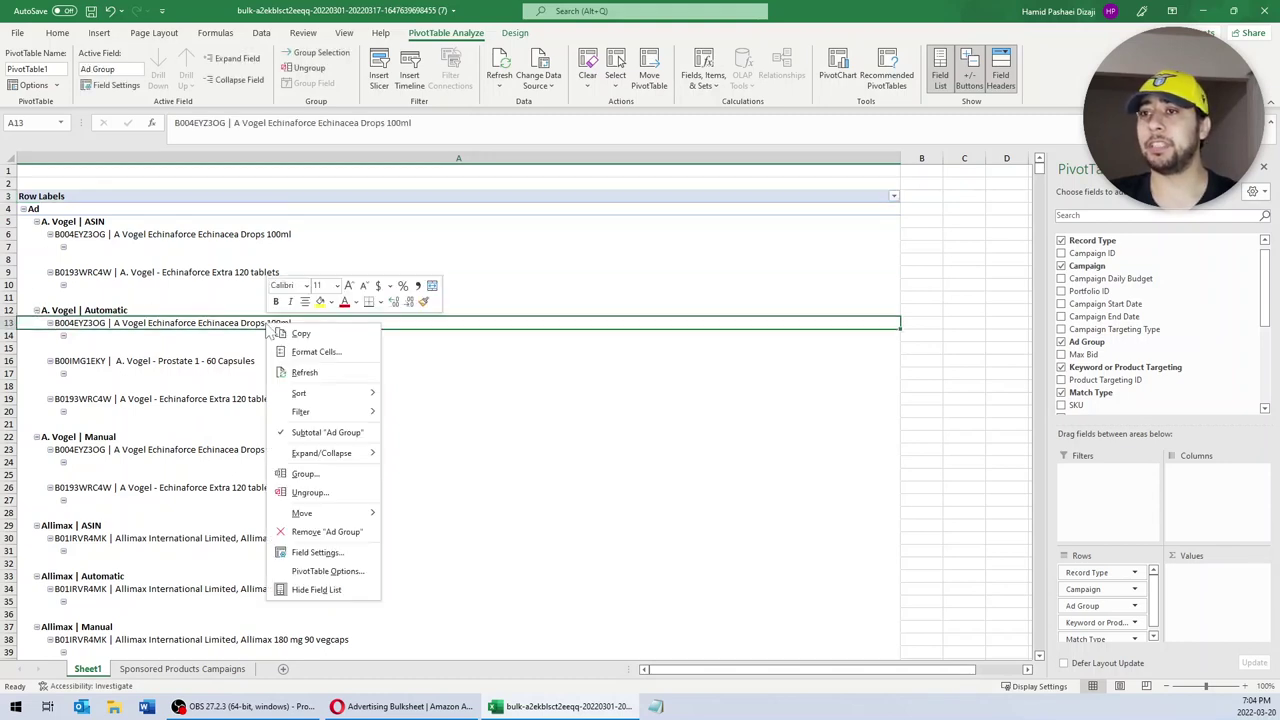
{"action": "left_click", "coordinate": [328, 571]}
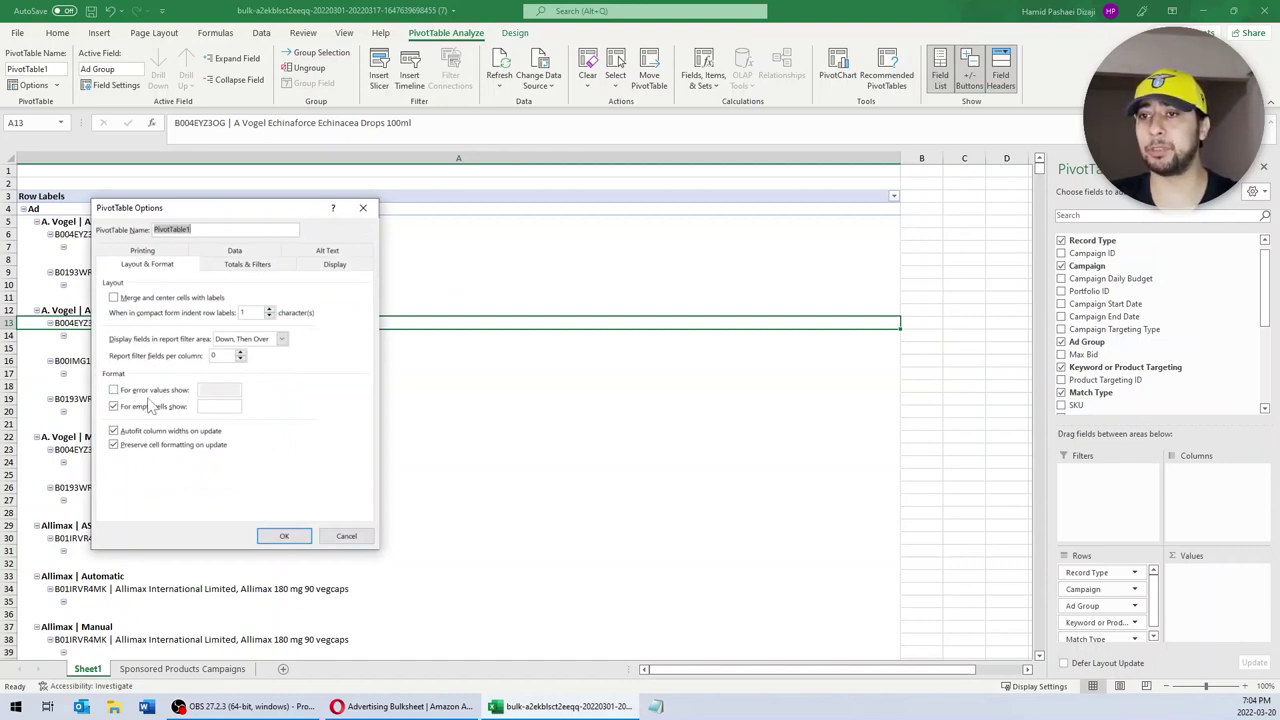
{"action": "left_click", "coordinate": [115, 390]}
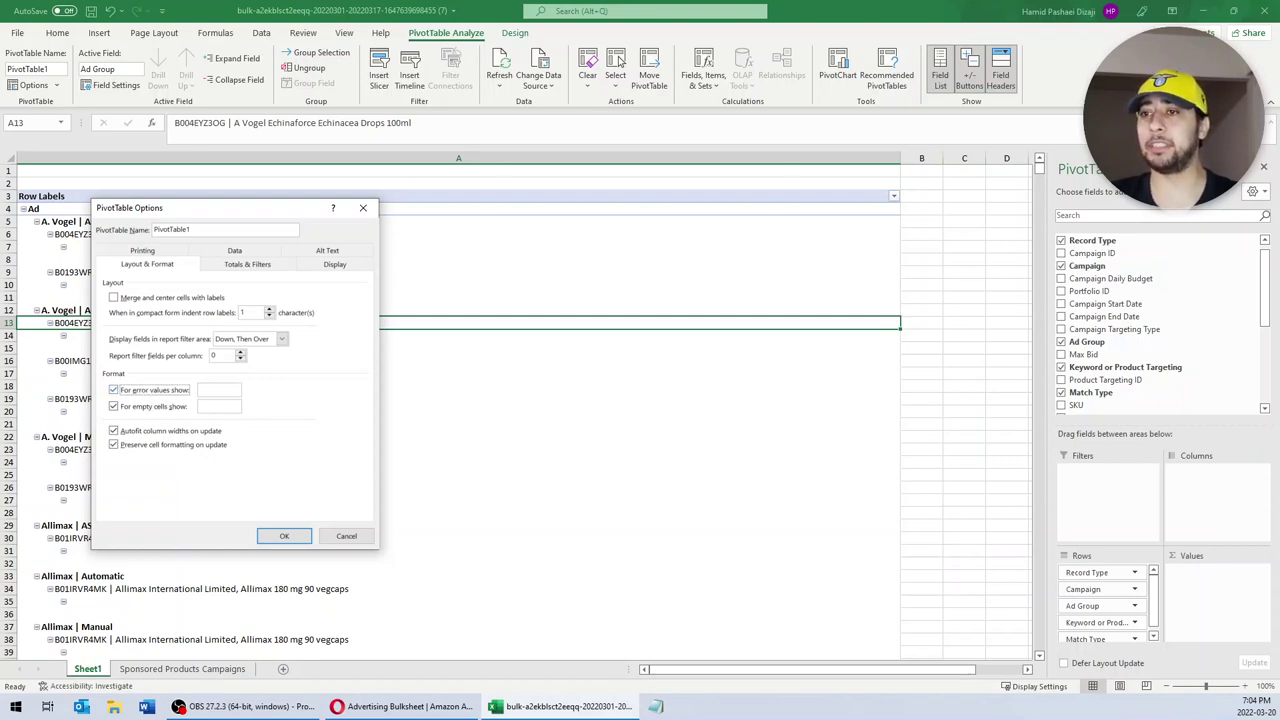
{"action": "left_click", "coordinate": [114, 434]}
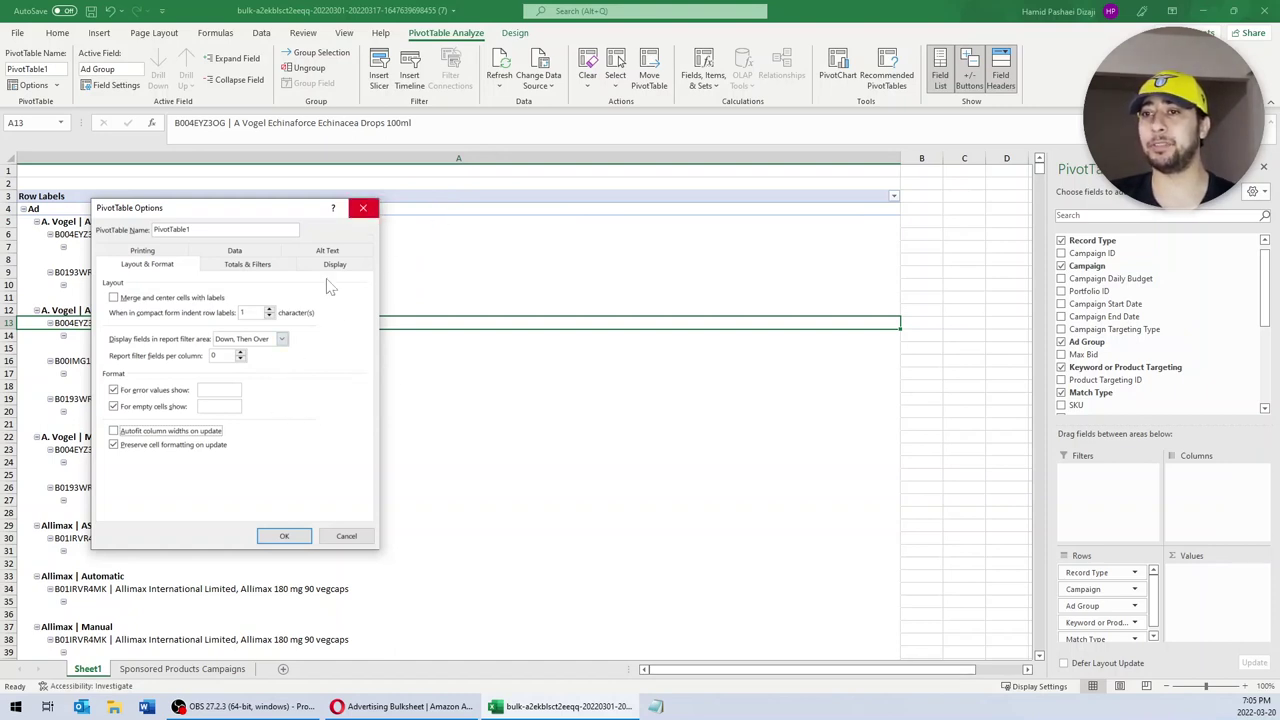
{"action": "left_click", "coordinate": [283, 537]}
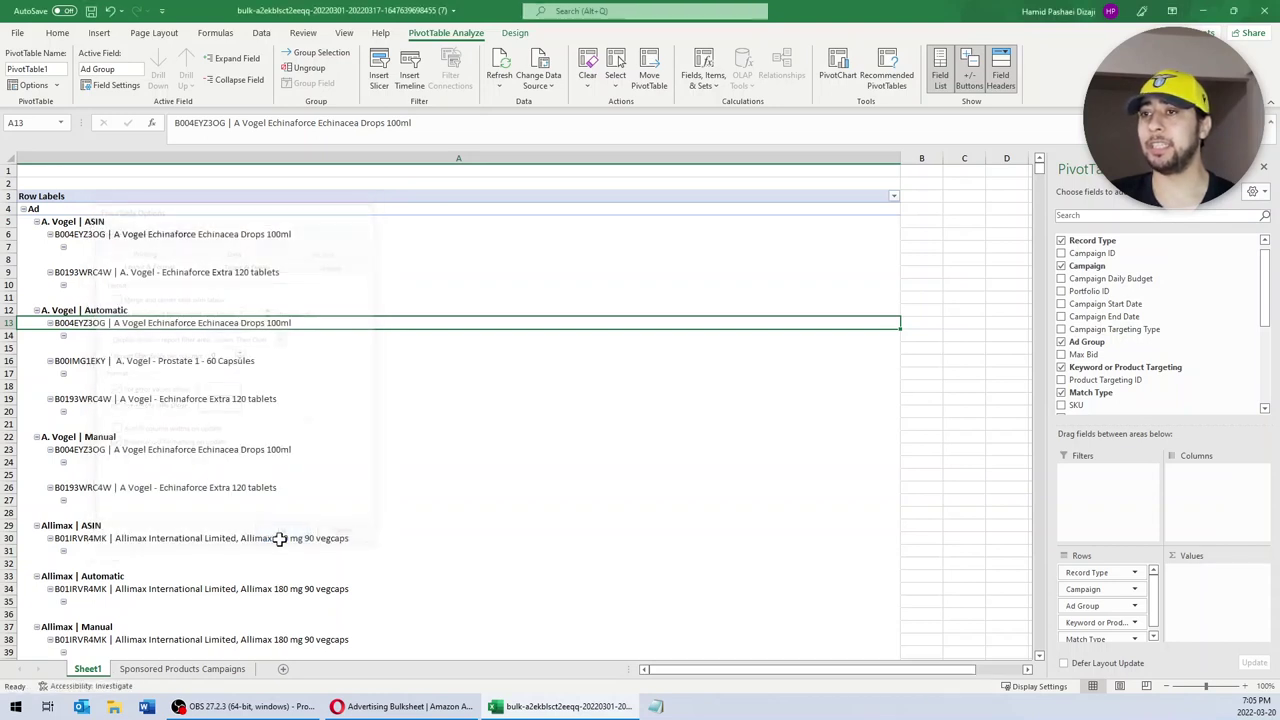
{"action": "left_click", "coordinate": [306, 430]}
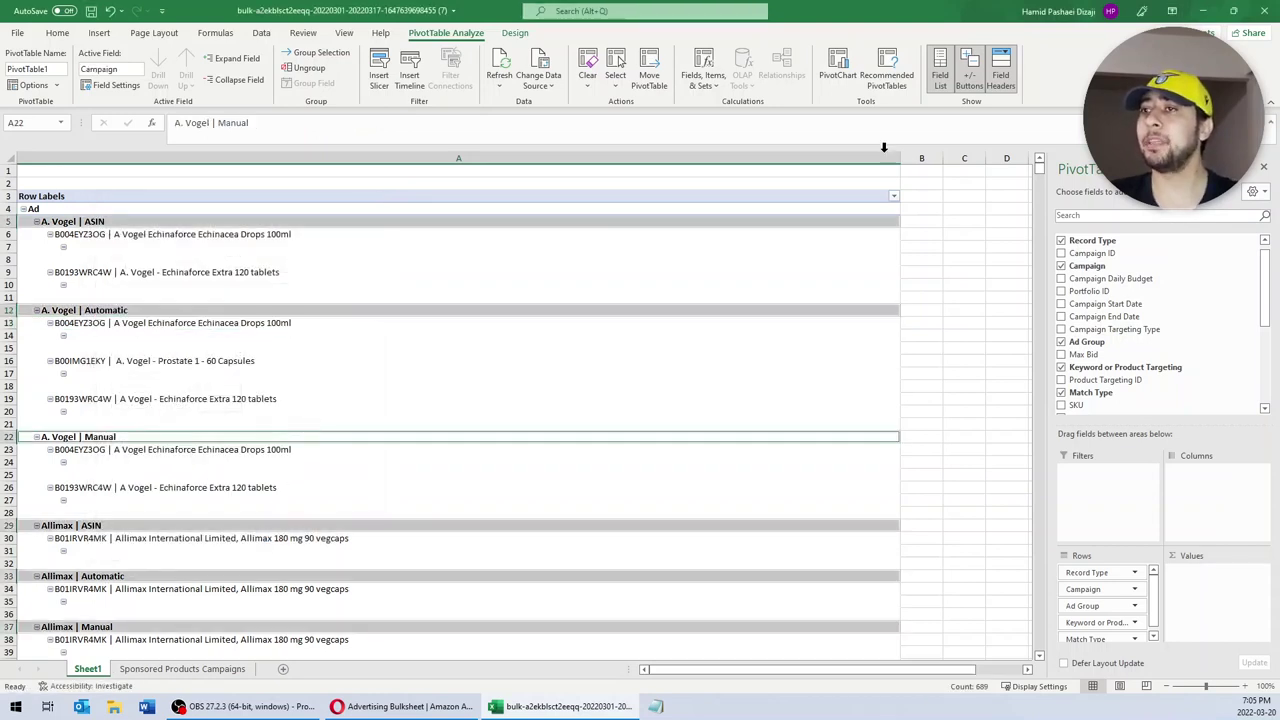
{"action": "left_click_drag", "start_coordinate": [897, 156], "coordinate": [122, 150]}
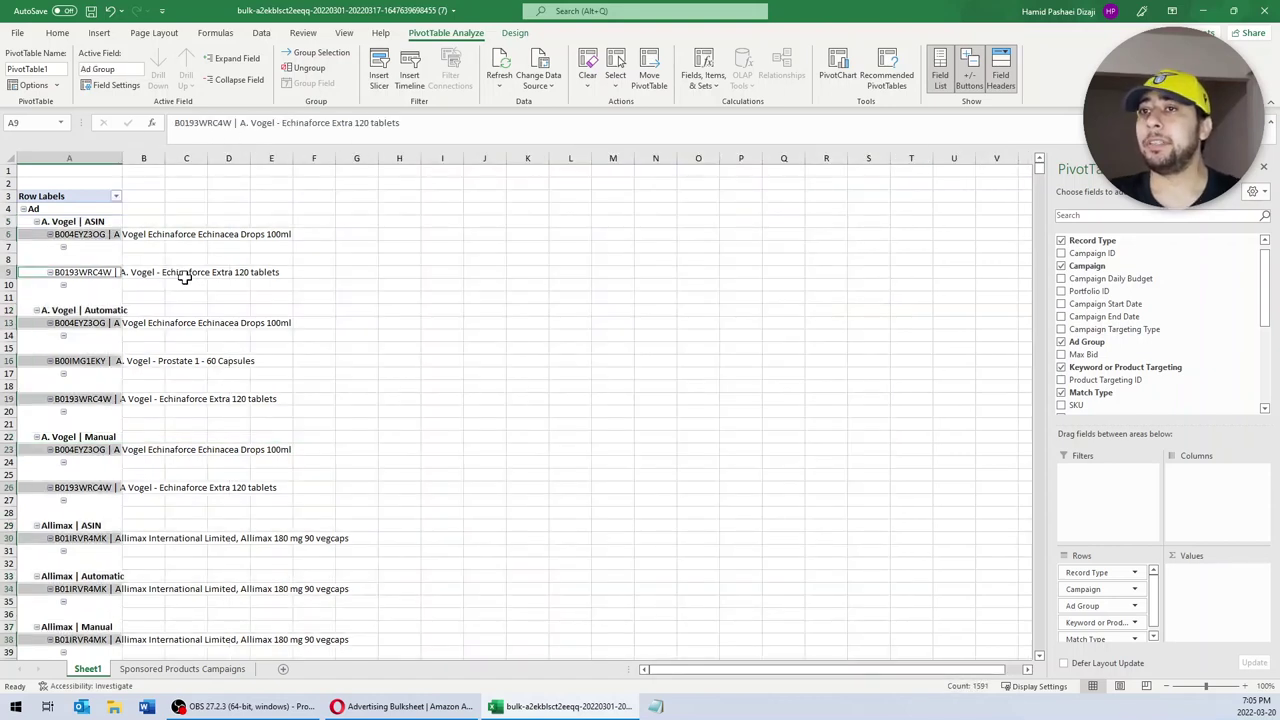
Step: Show the PivotTable report in tabular form and repeat all item labels
{"action": "left_click", "coordinate": [96, 272]}
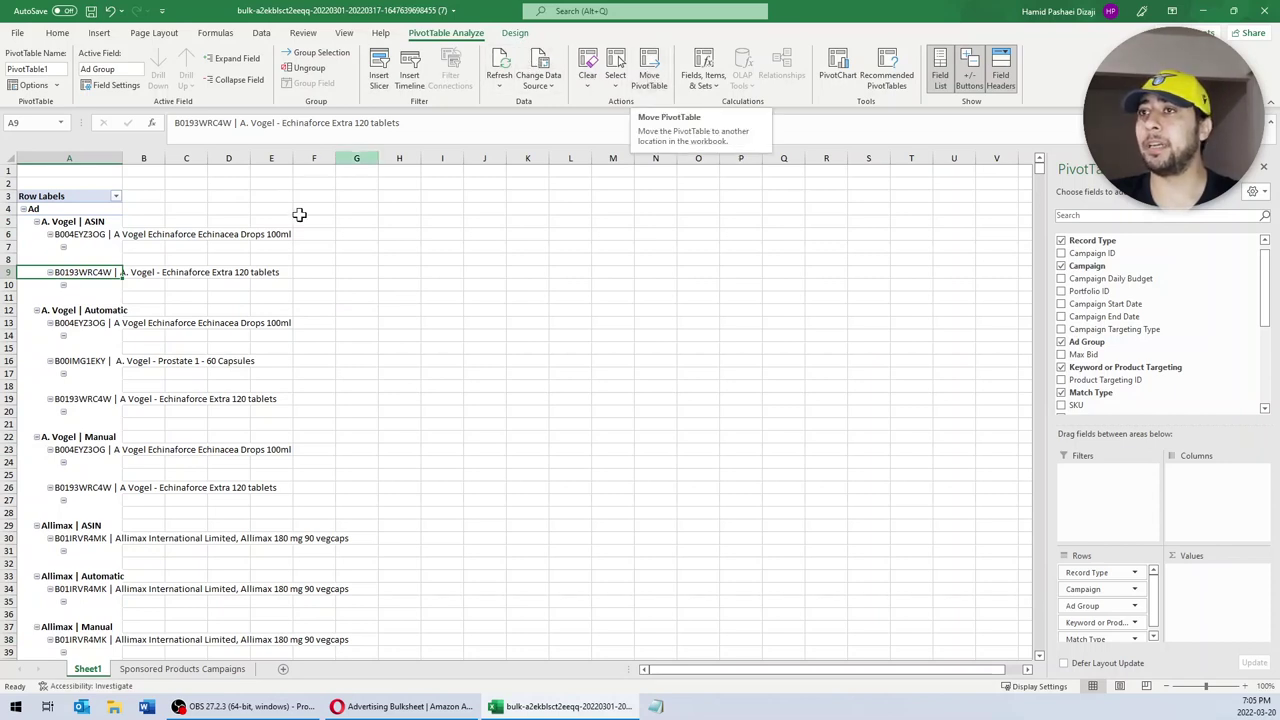
{"action": "left_click", "coordinate": [95, 259]}
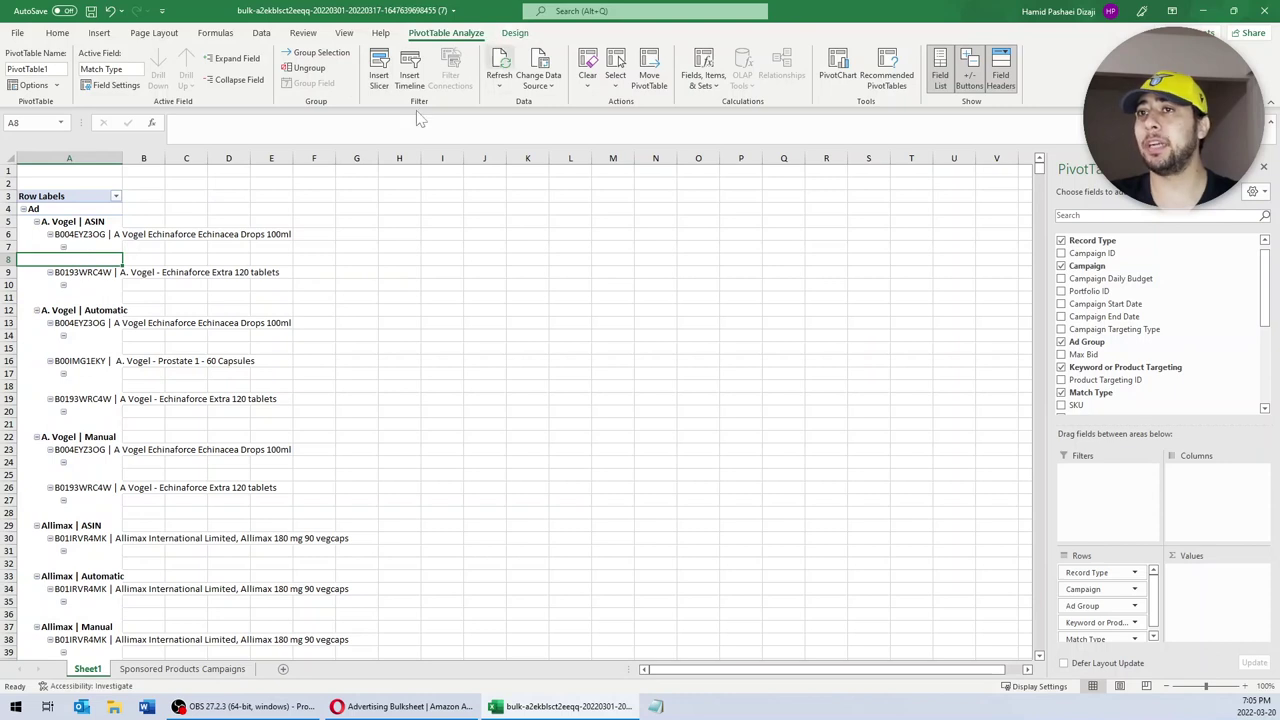
{"action": "left_click", "coordinate": [83, 247]}
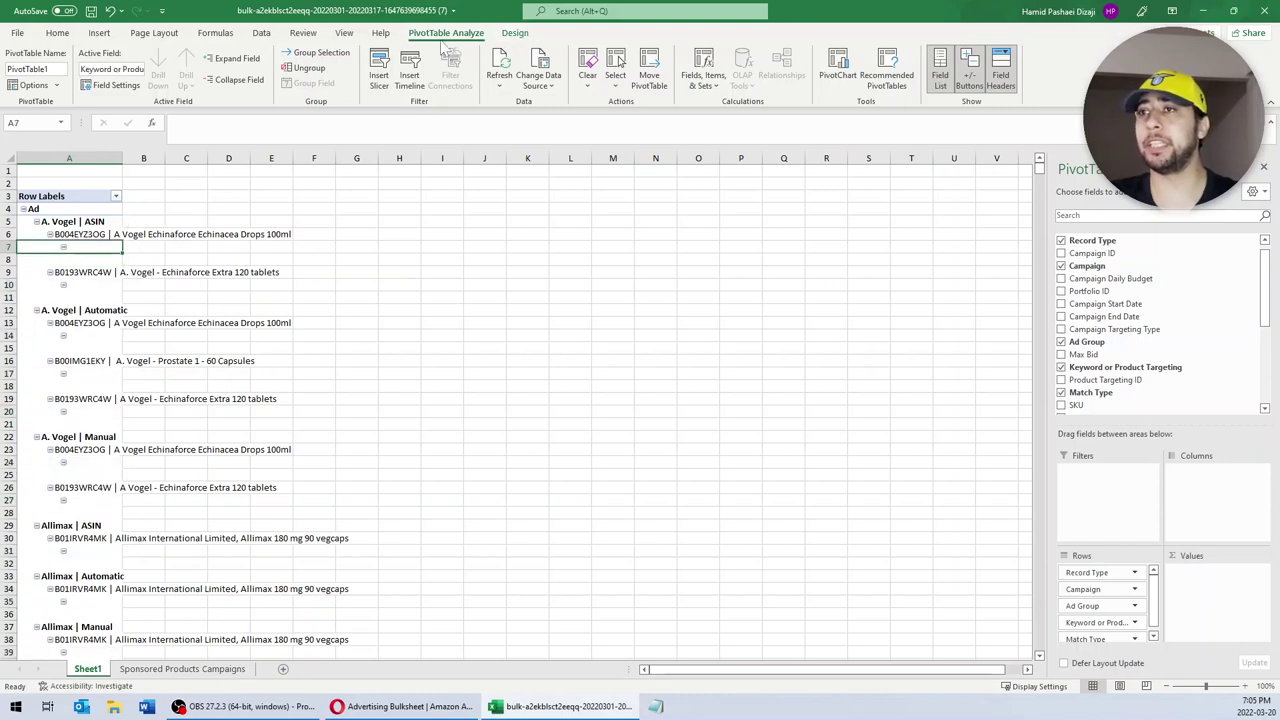
{"action": "left_click", "coordinate": [515, 33]}
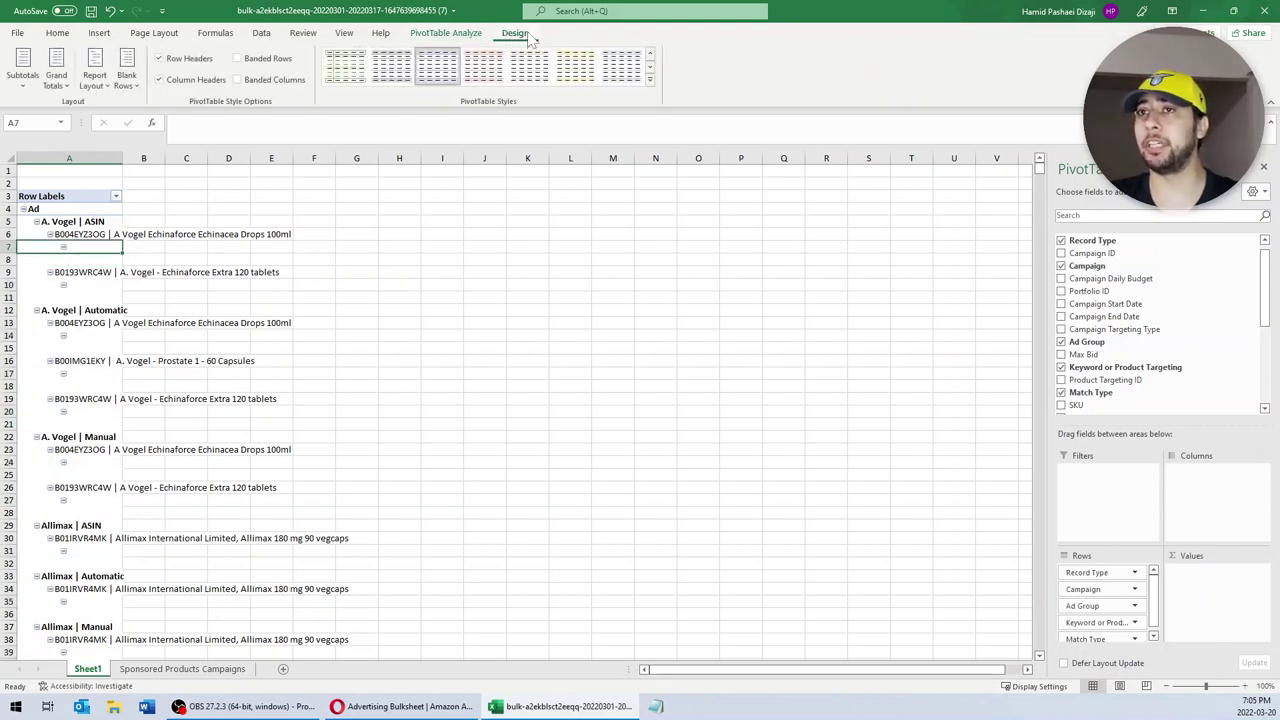
{"action": "left_click", "coordinate": [107, 90]}
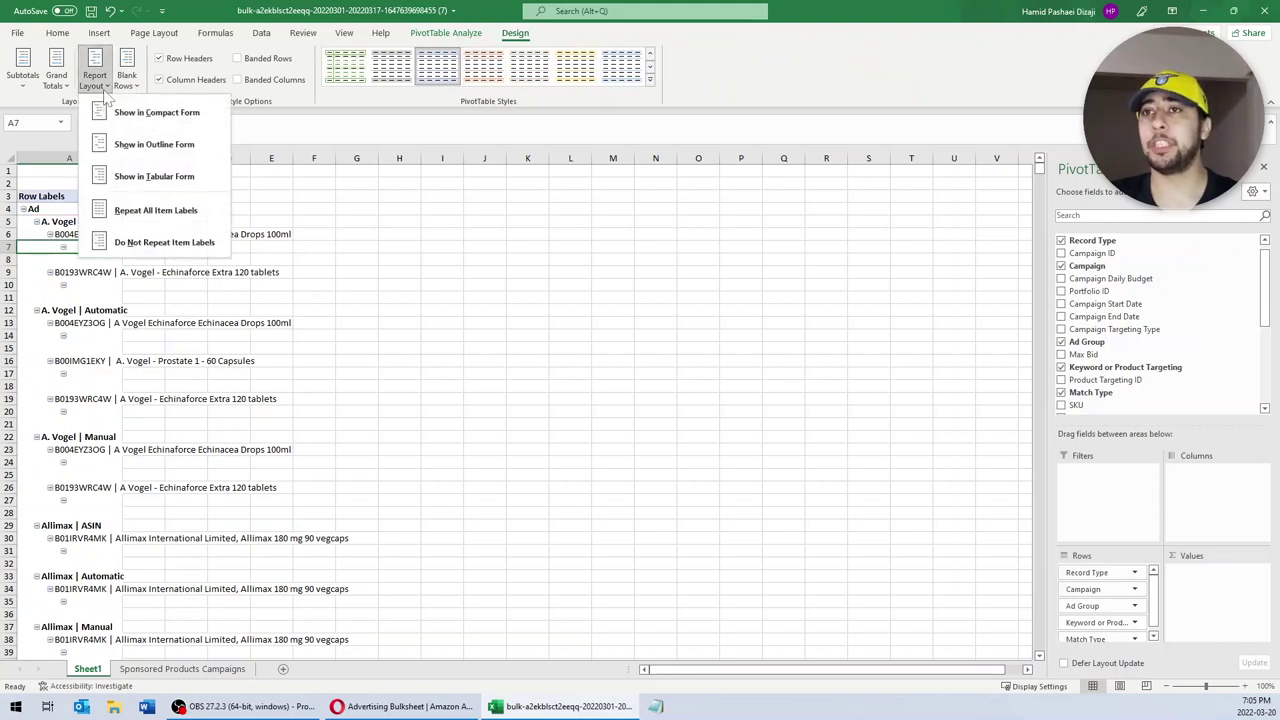
{"action": "left_click", "coordinate": [196, 179]}
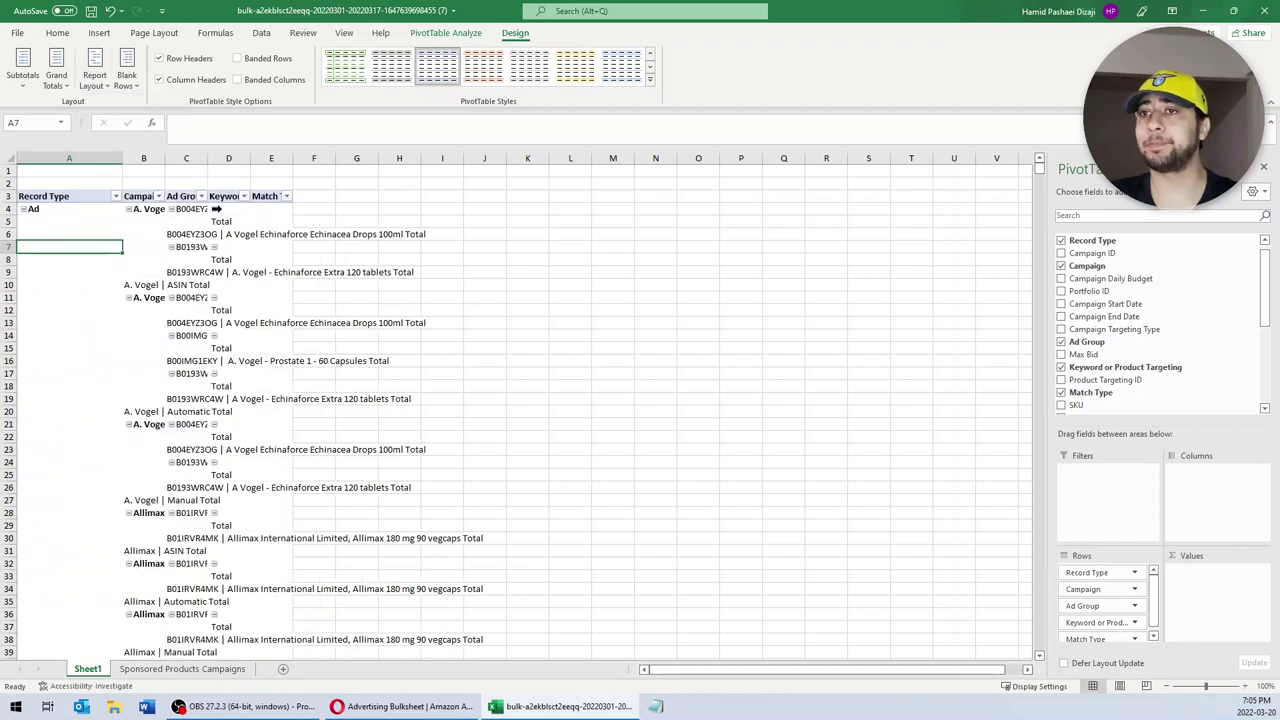
{"action": "left_click", "coordinate": [195, 234]}
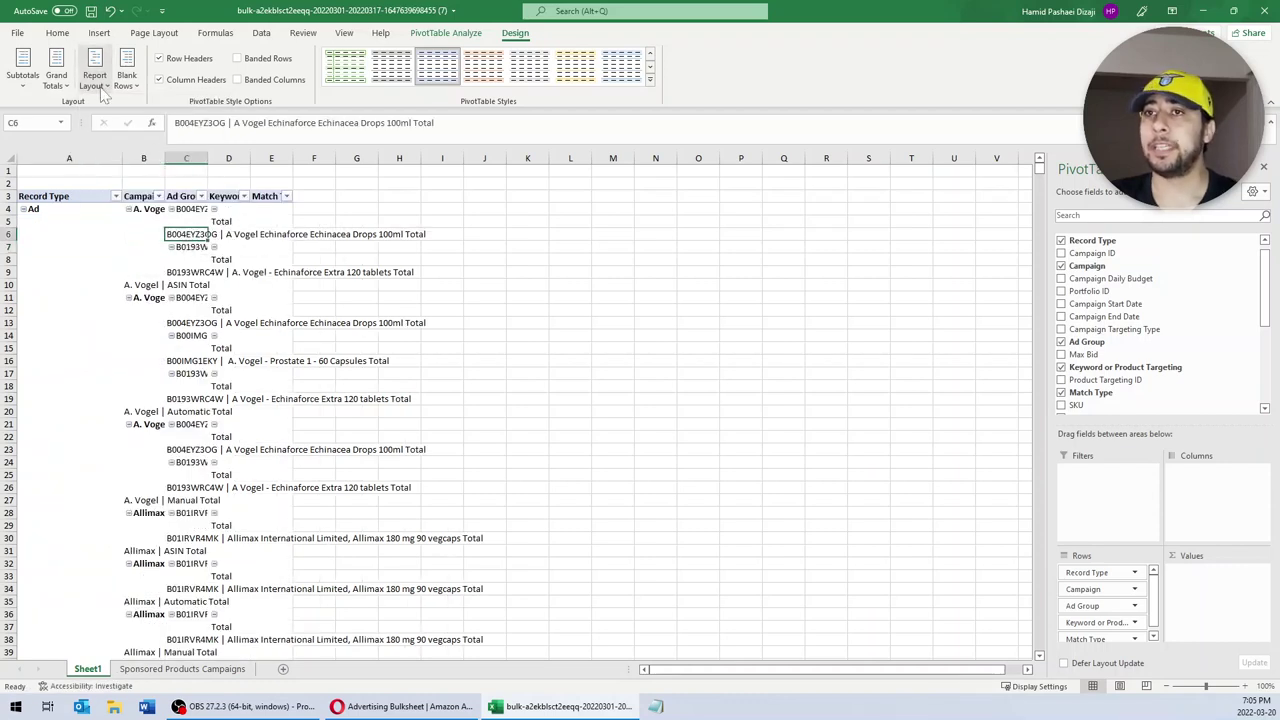
{"action": "left_click", "coordinate": [97, 84]}
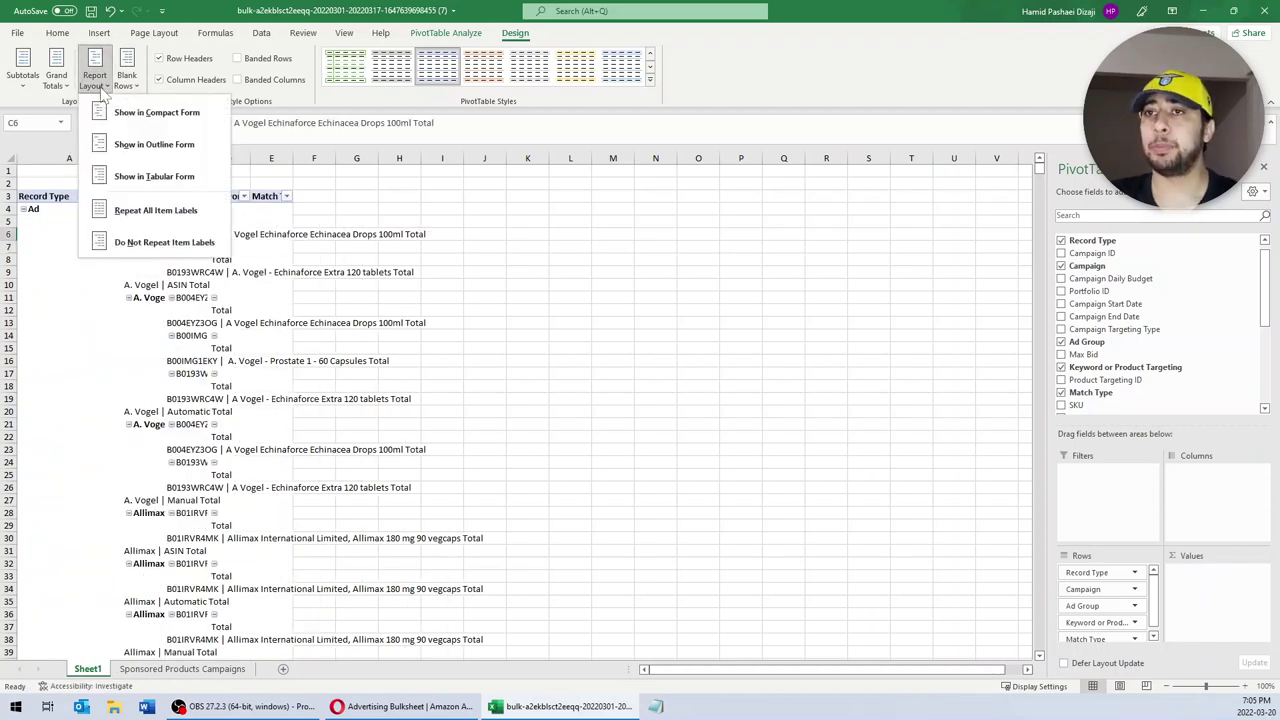
{"action": "left_click", "coordinate": [168, 216]}
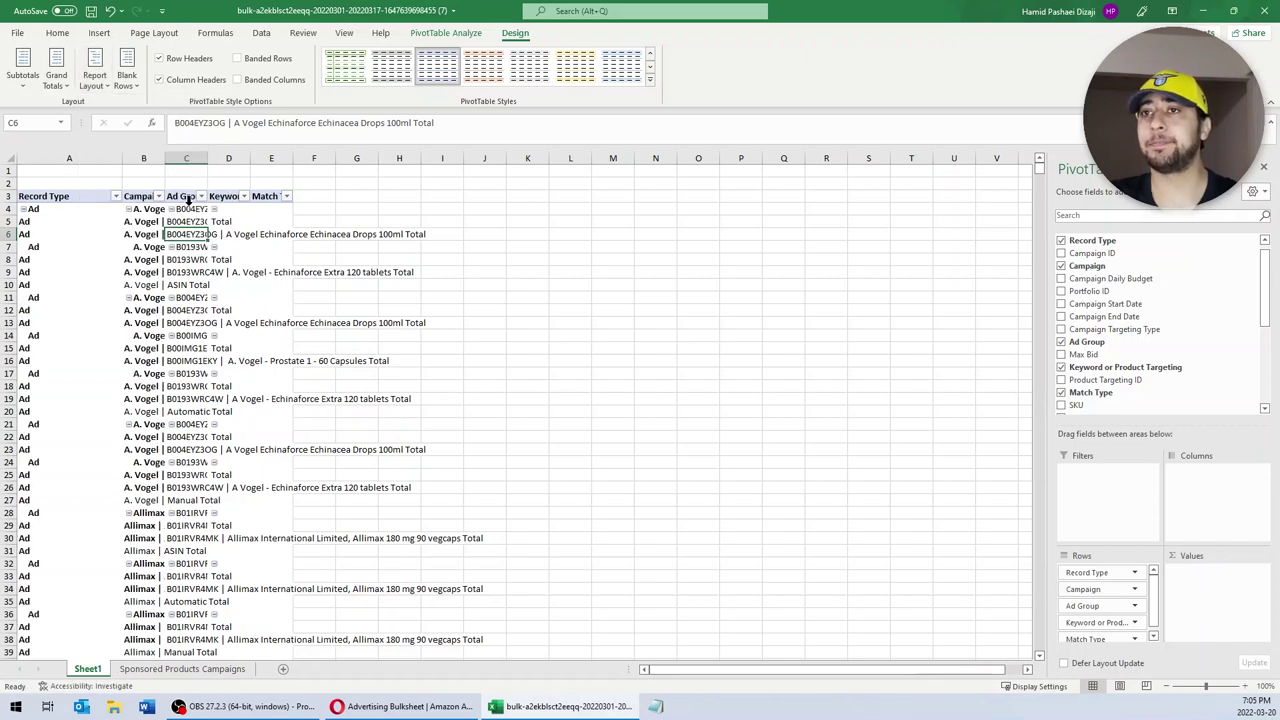
Step: Turn off the PivotTable's grand totals for rows and columns and hide all subtotals
{"action": "left_click", "coordinate": [56, 78]}
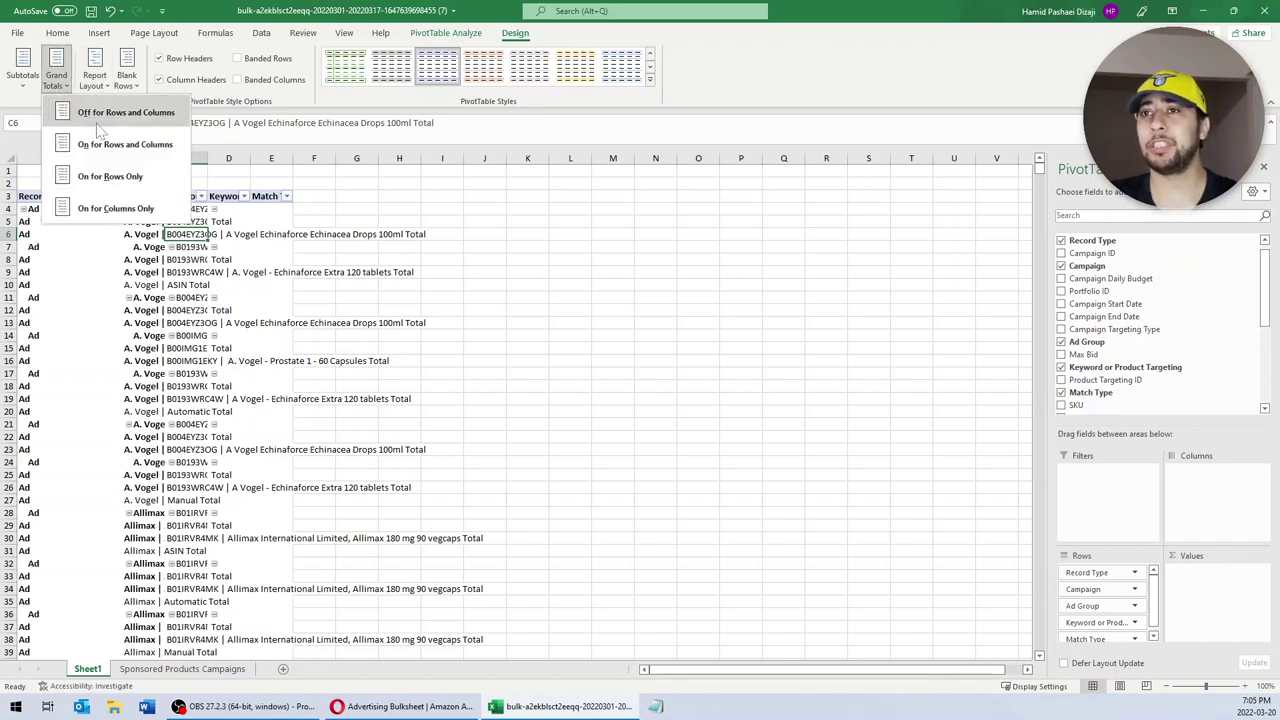
{"action": "left_click", "coordinate": [151, 121]}
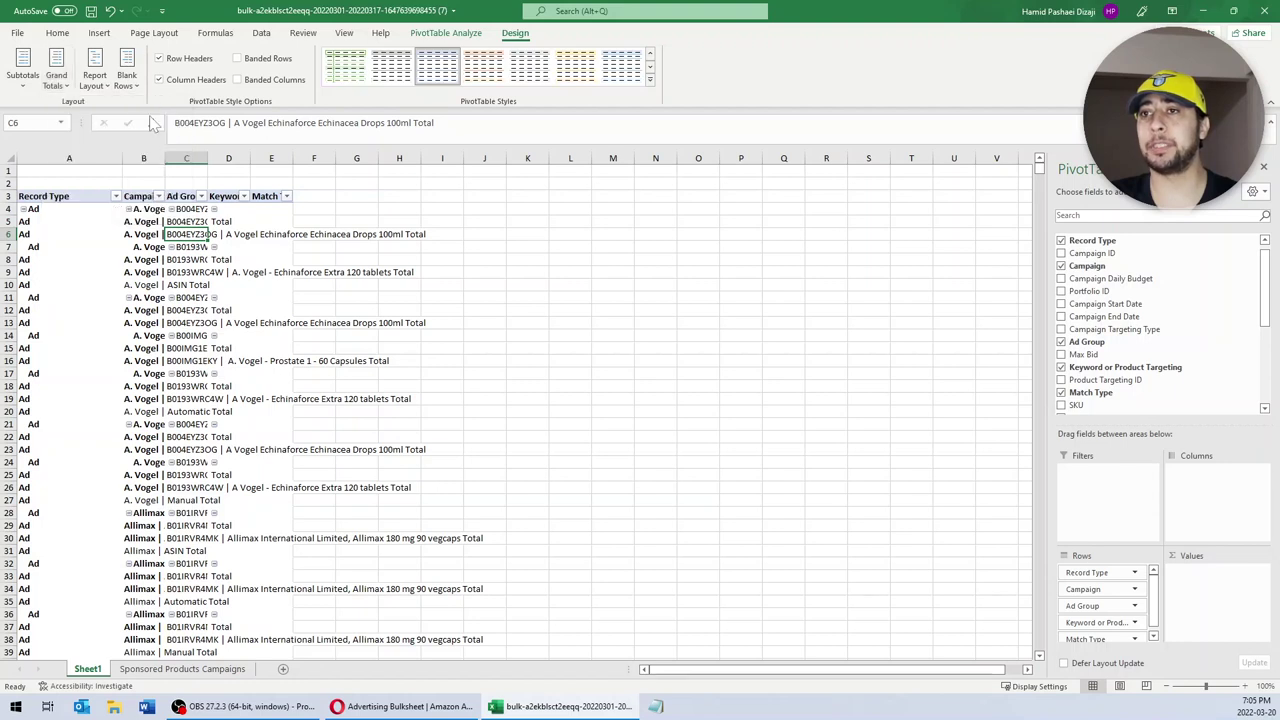
{"action": "left_click", "coordinate": [22, 70]}
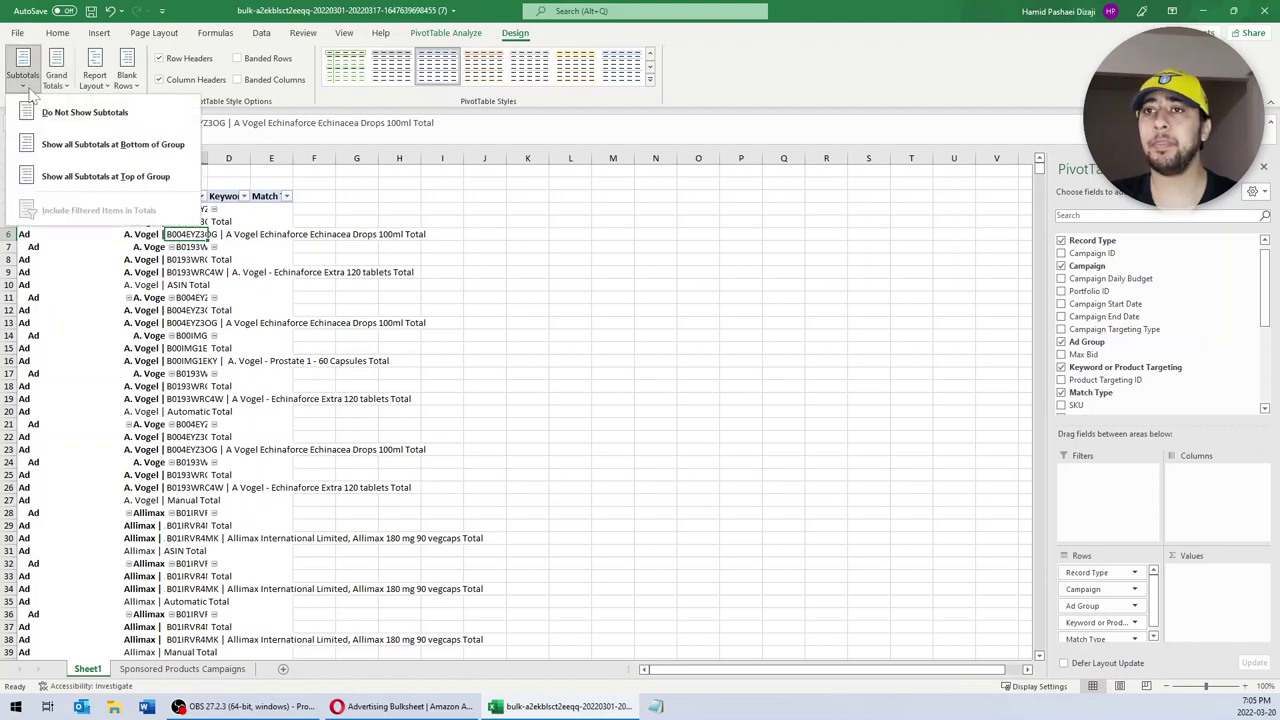
{"action": "left_click", "coordinate": [92, 114]}
{"action": "left_click_drag", "start_coordinate": [140, 234], "coordinate": [120, 257]}
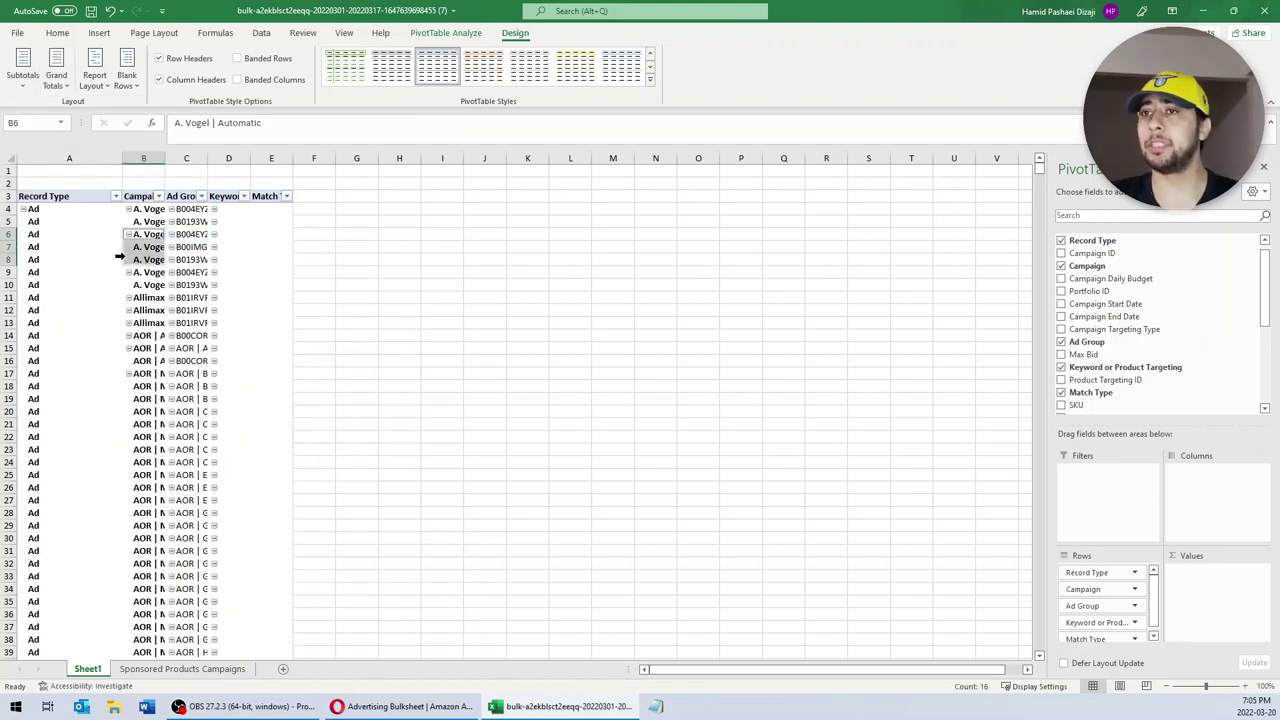
{"action": "left_click", "coordinate": [196, 221]}
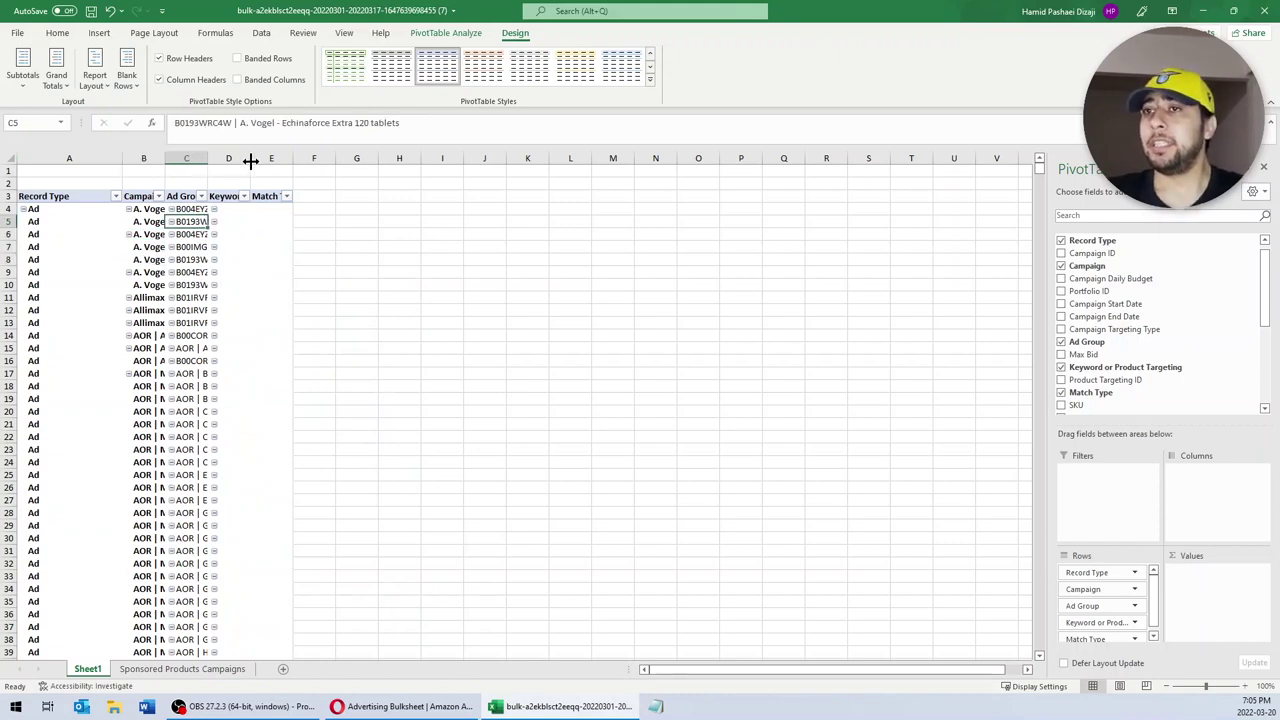
Step: Autofit the Campaign and Record Type columns, and widen the Keyword or Product Targeting column until its header is readable
{"action": "double_click", "coordinate": [160, 159]}
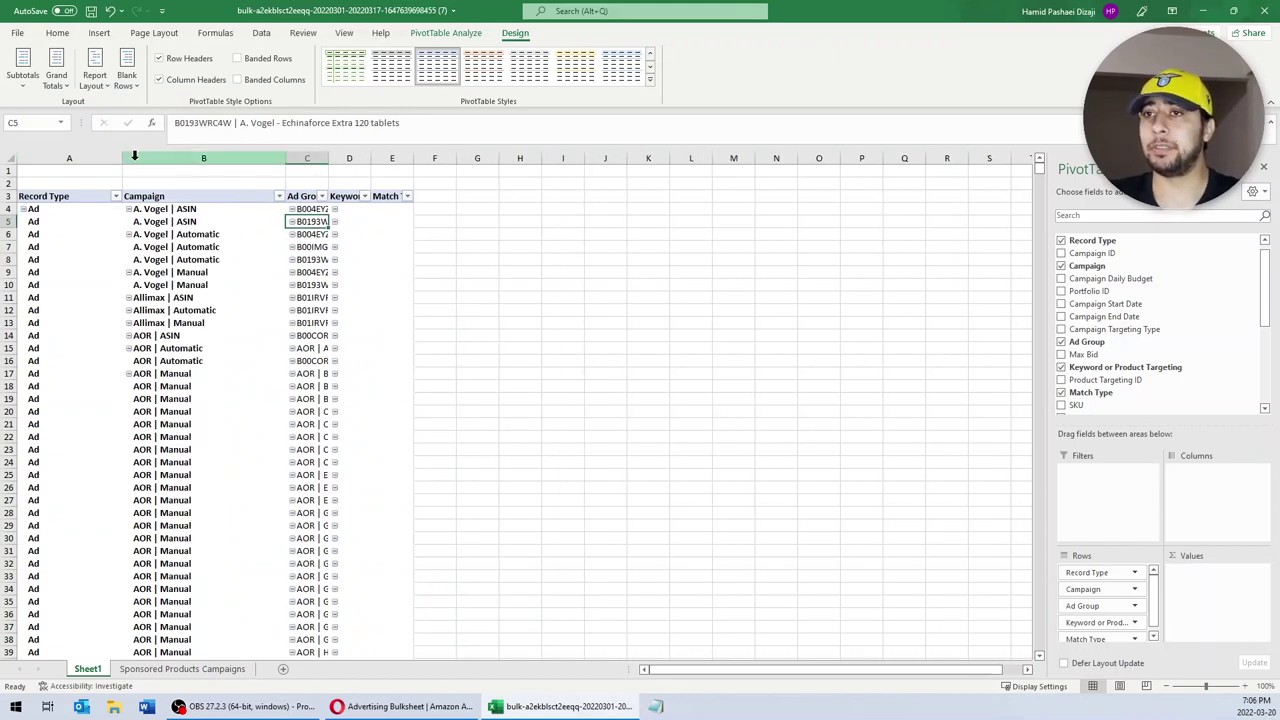
{"action": "double_click", "coordinate": [122, 158]}
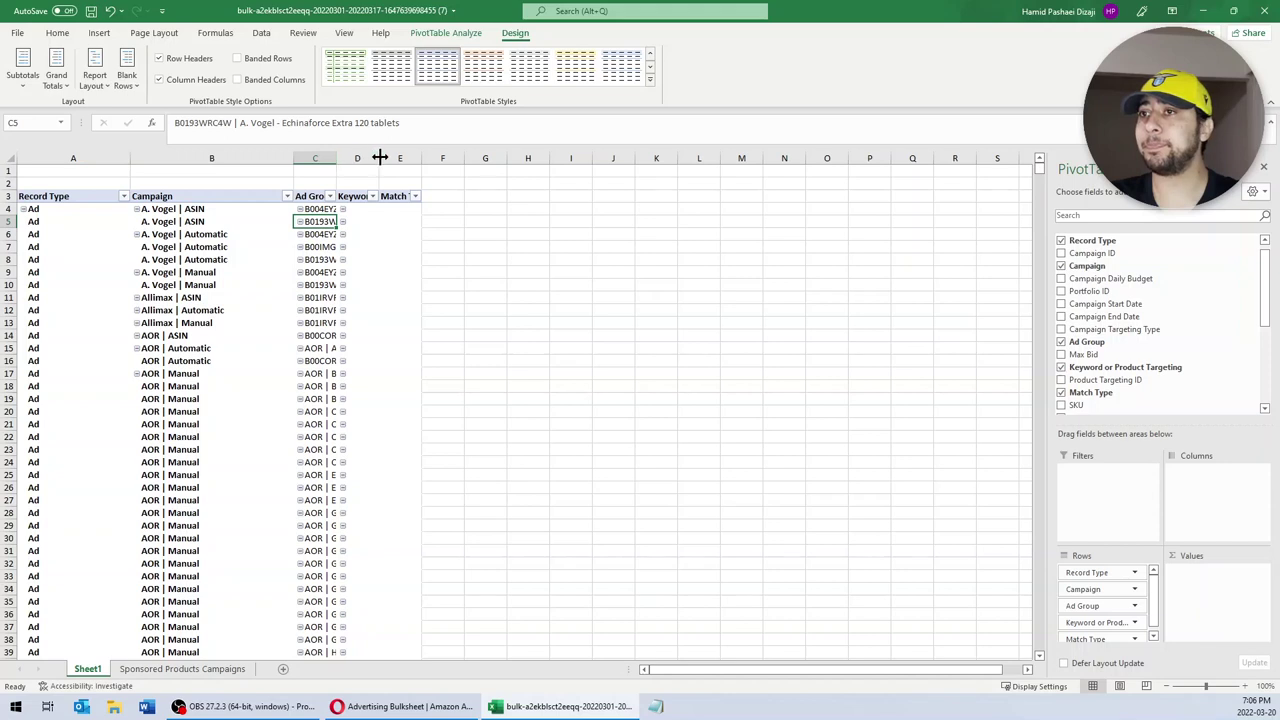
{"action": "left_click_drag", "start_coordinate": [380, 158], "coordinate": [470, 158]}
{"action": "left_click", "coordinate": [272, 221]}
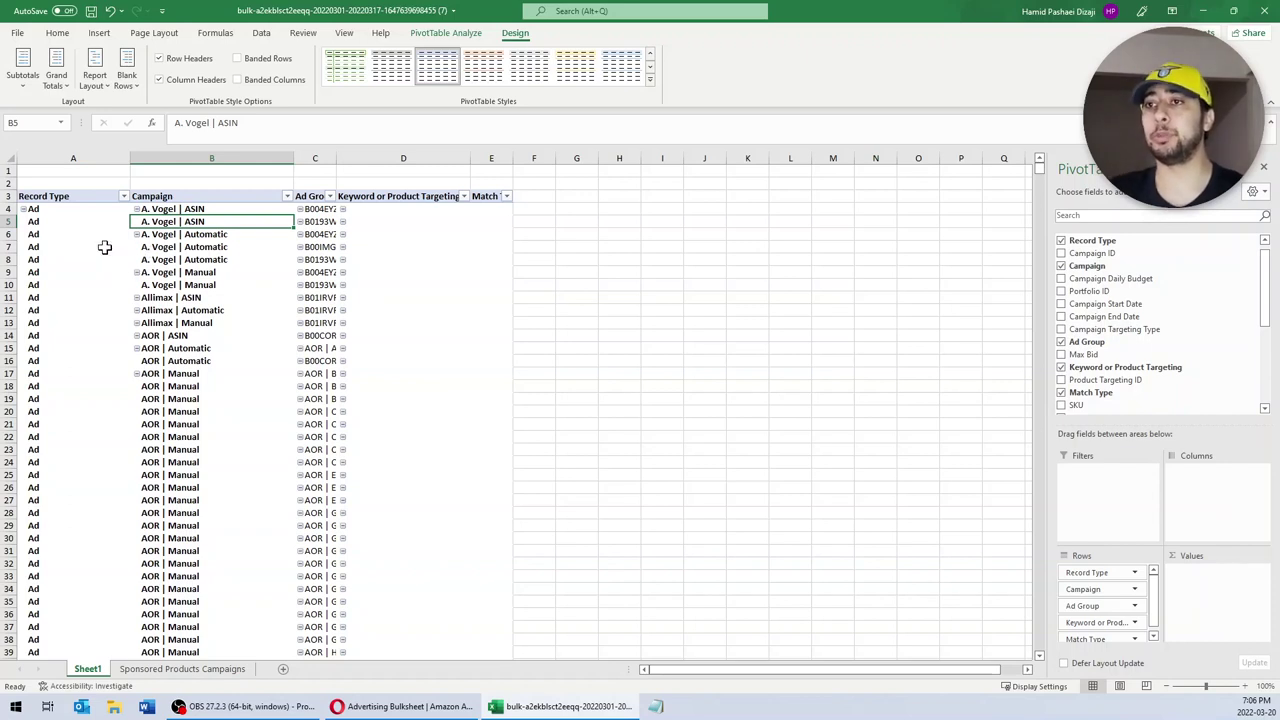
Step: Filter the PivotTable's Record Type field to show only Keyword records
{"action": "left_click", "coordinate": [124, 197]}
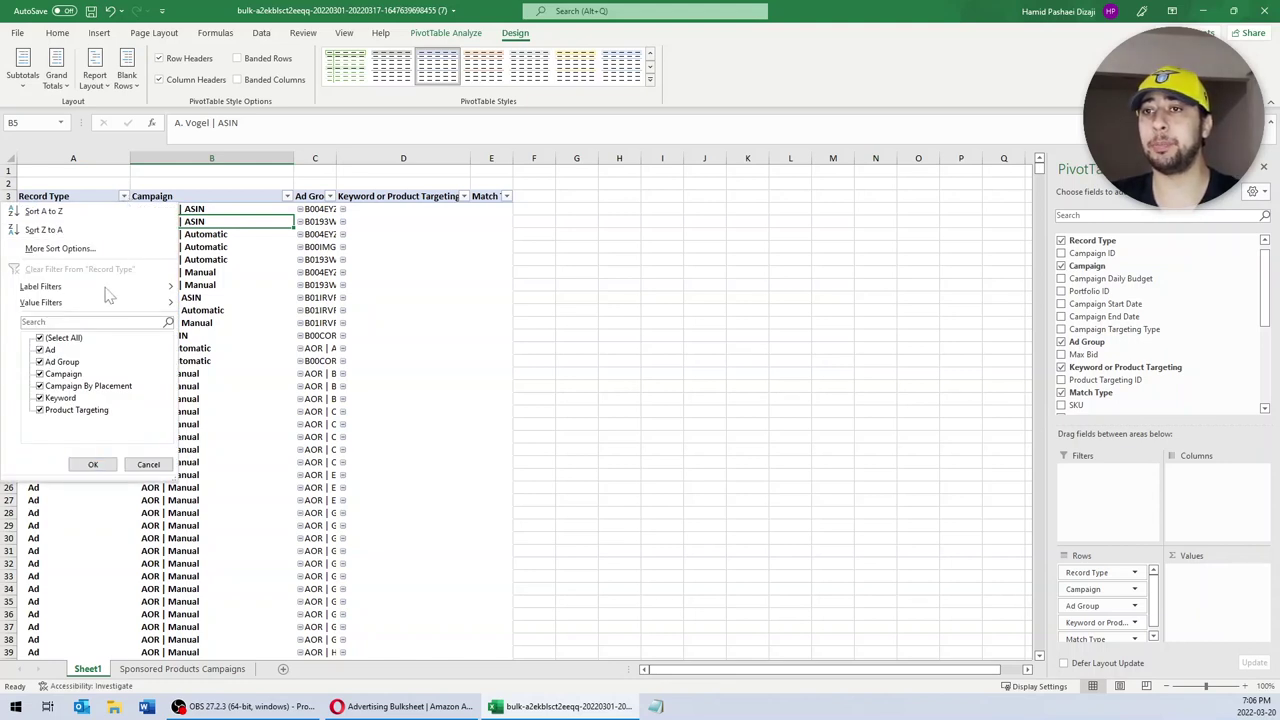
{"action": "left_click", "coordinate": [40, 338]}
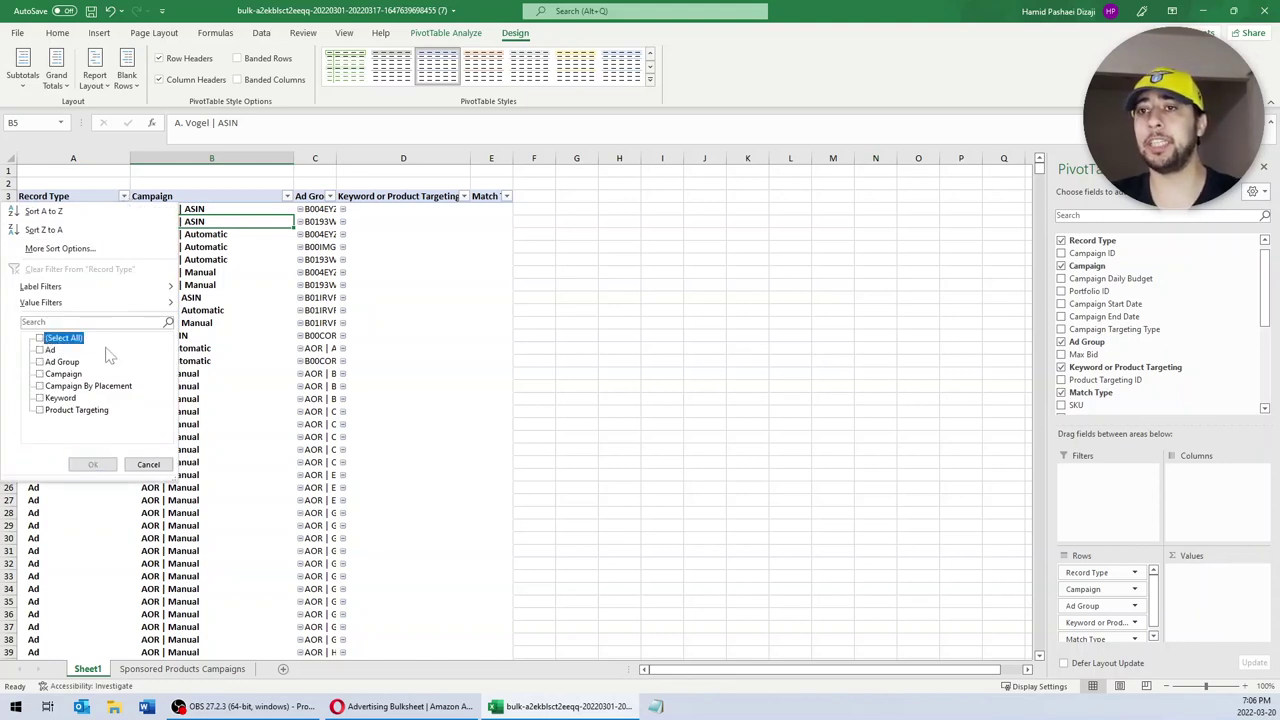
{"action": "left_click", "coordinate": [40, 398]}
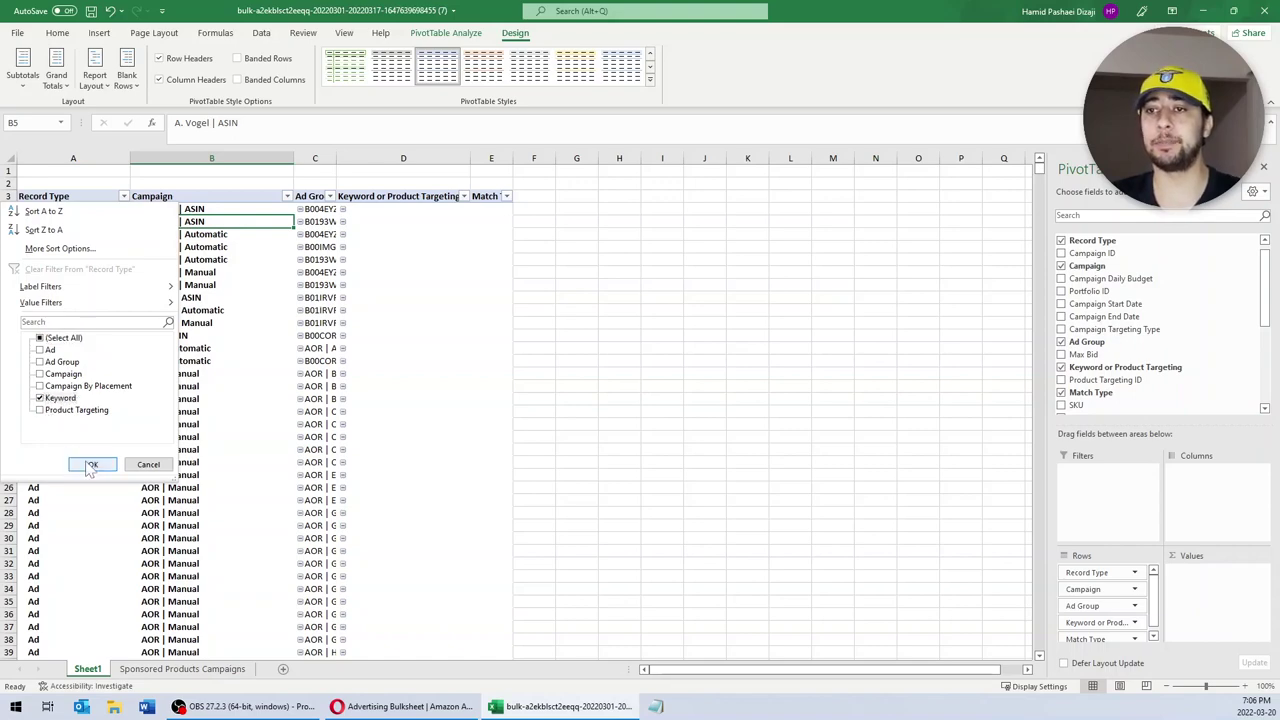
{"action": "left_click", "coordinate": [92, 464]}
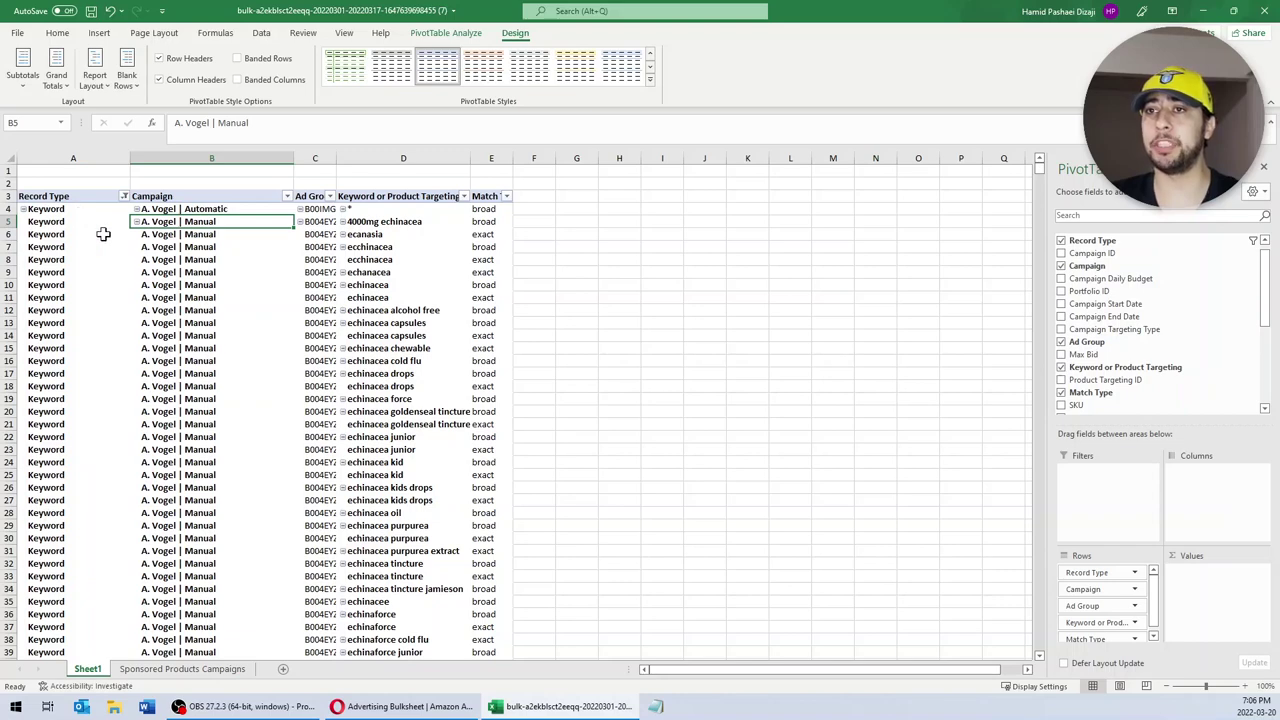
{"action": "left_click", "coordinate": [205, 285]}
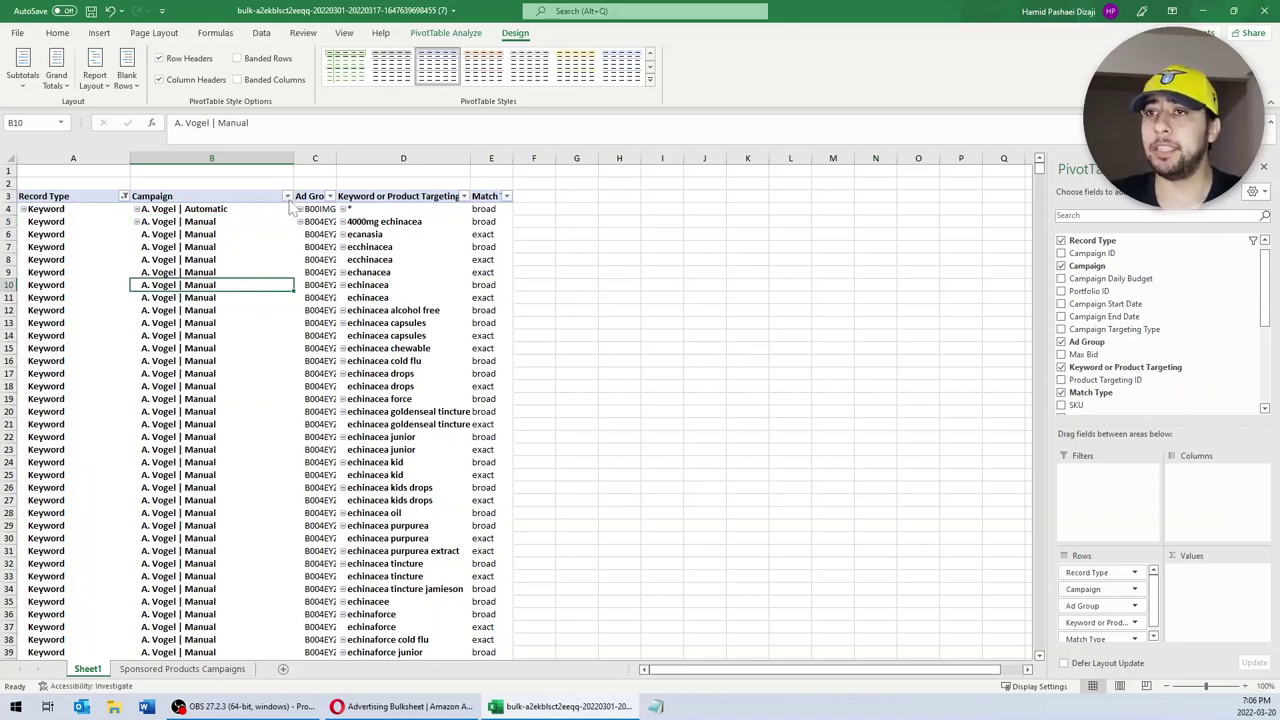
Step: Filter the PivotTable's Campaign field to the campaigns found by searching for "manual"
{"action": "left_click", "coordinate": [288, 198]}
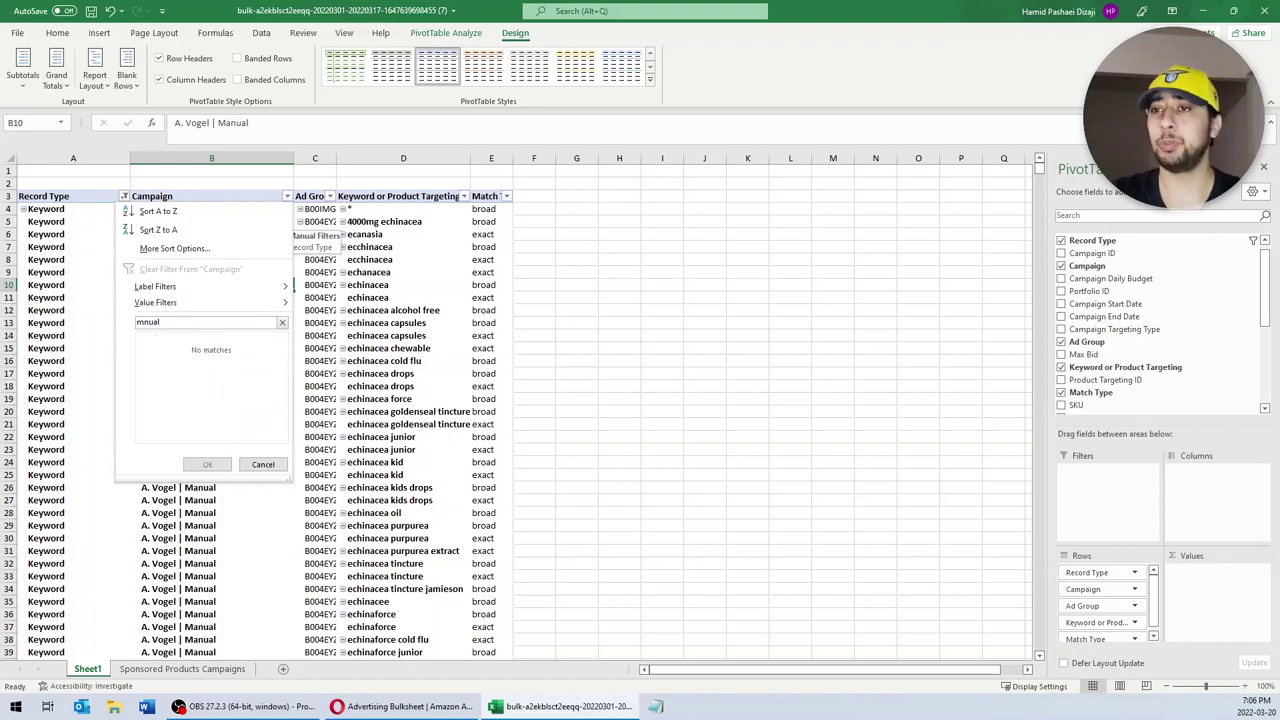
{"action": "key", "text": "BackSpace"}
{"action": "key", "text": "BackSpace"}
{"action": "key", "text": "BackSpace"}
{"action": "key", "text": "BackSpace"}
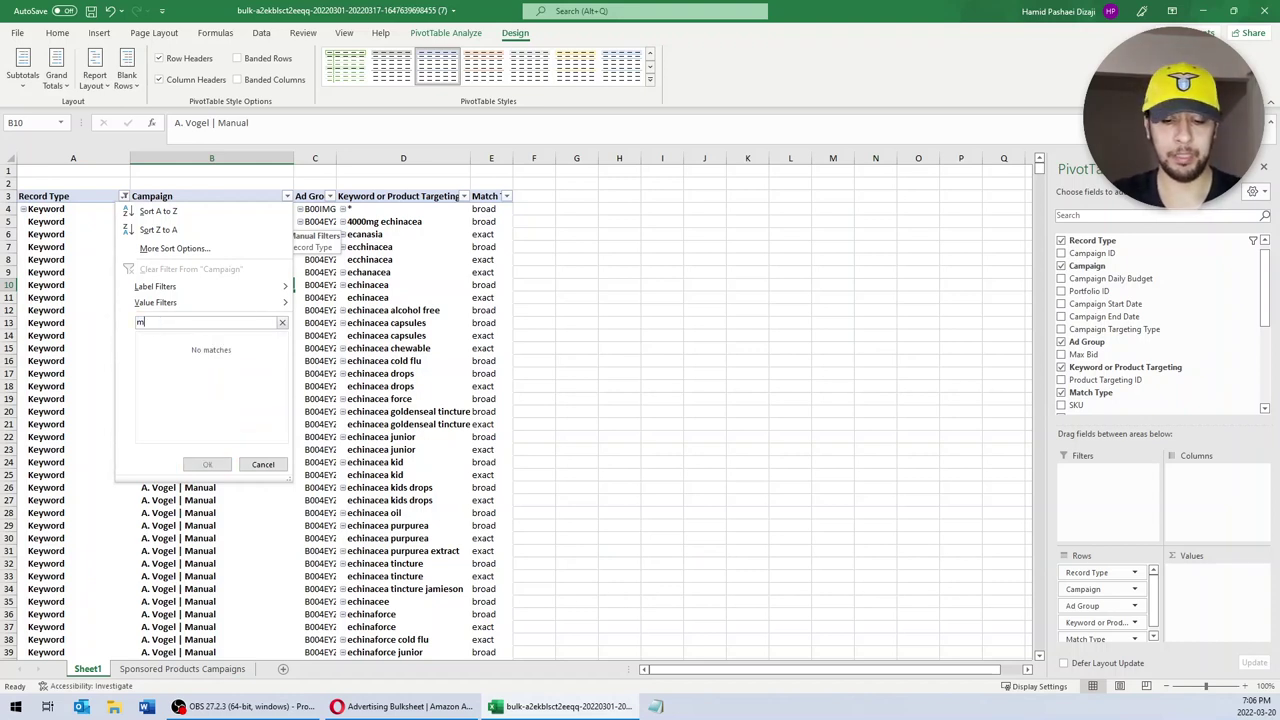
{"action": "type", "text": "anual"}
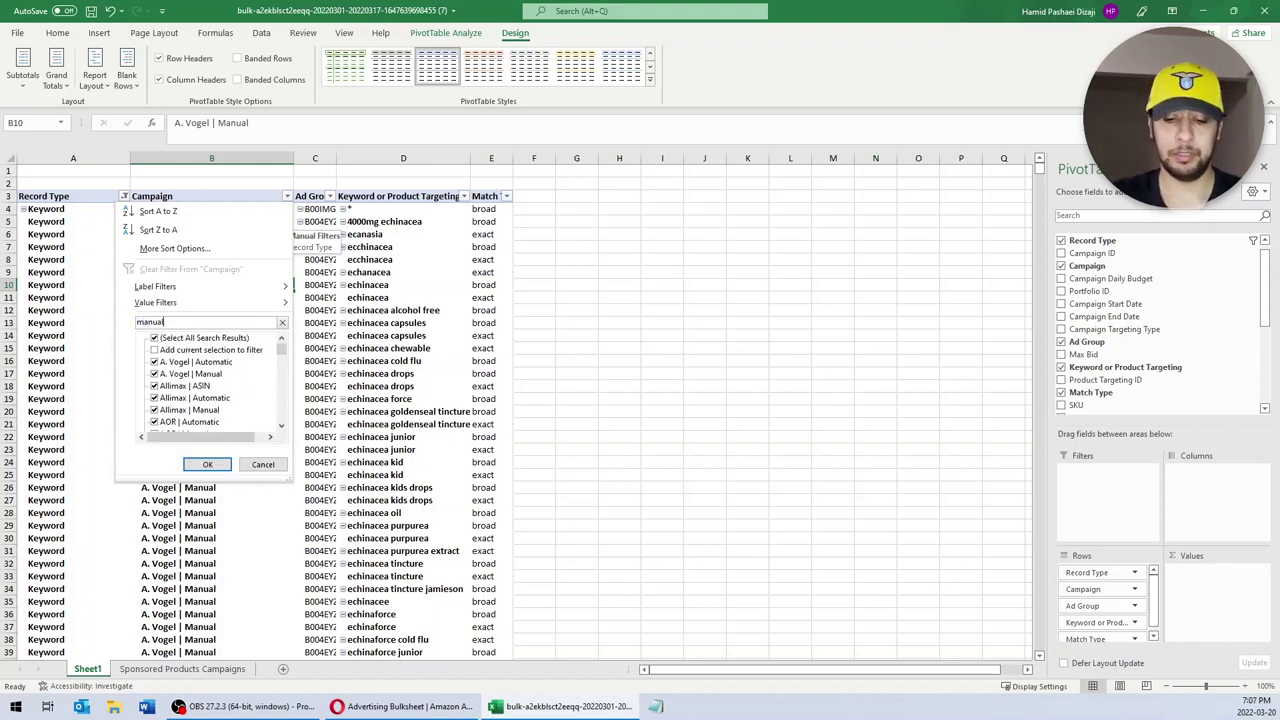
{"action": "left_click", "coordinate": [207, 464]}
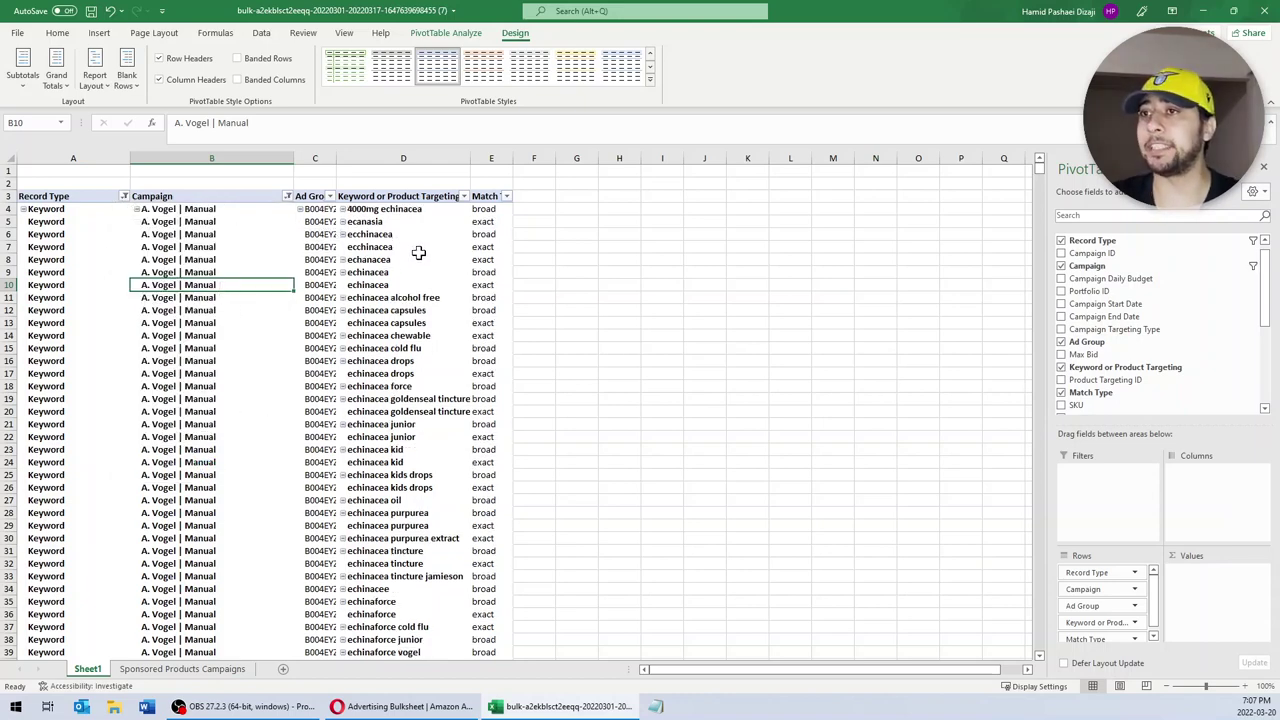
{"action": "left_click", "coordinate": [288, 237]}
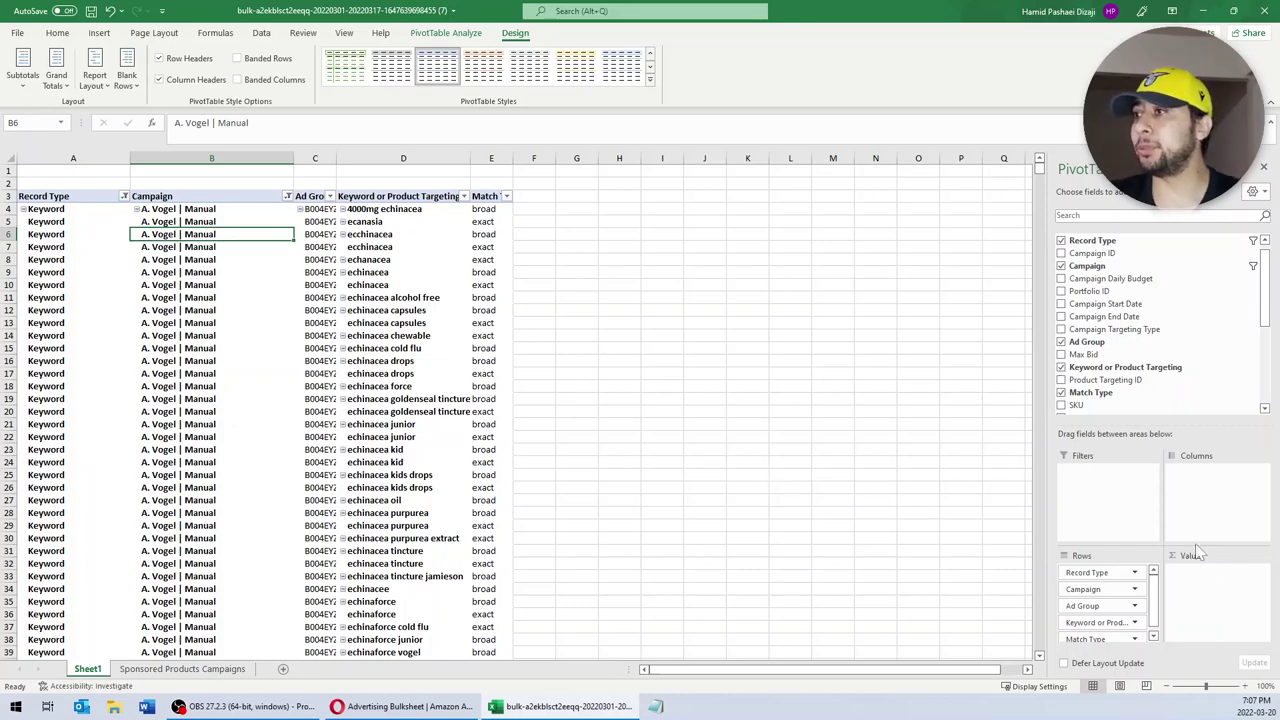
Step: Add Spend, Impressions, Clicks and Max Bid, in that order, to the PivotTable's values
{"action": "scroll", "coordinate": [1160, 318], "scroll_direction": "down", "scroll_amount": 5}
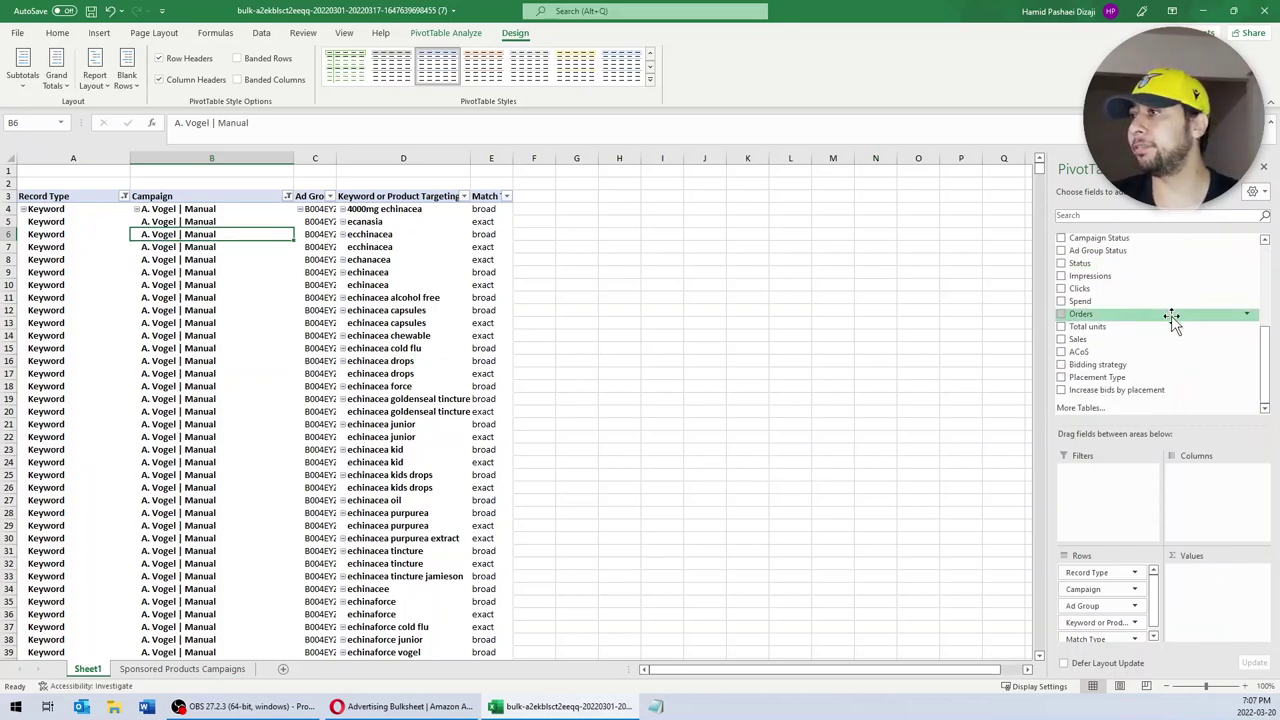
{"action": "left_click_drag", "start_coordinate": [1154, 306], "coordinate": [1245, 608]}
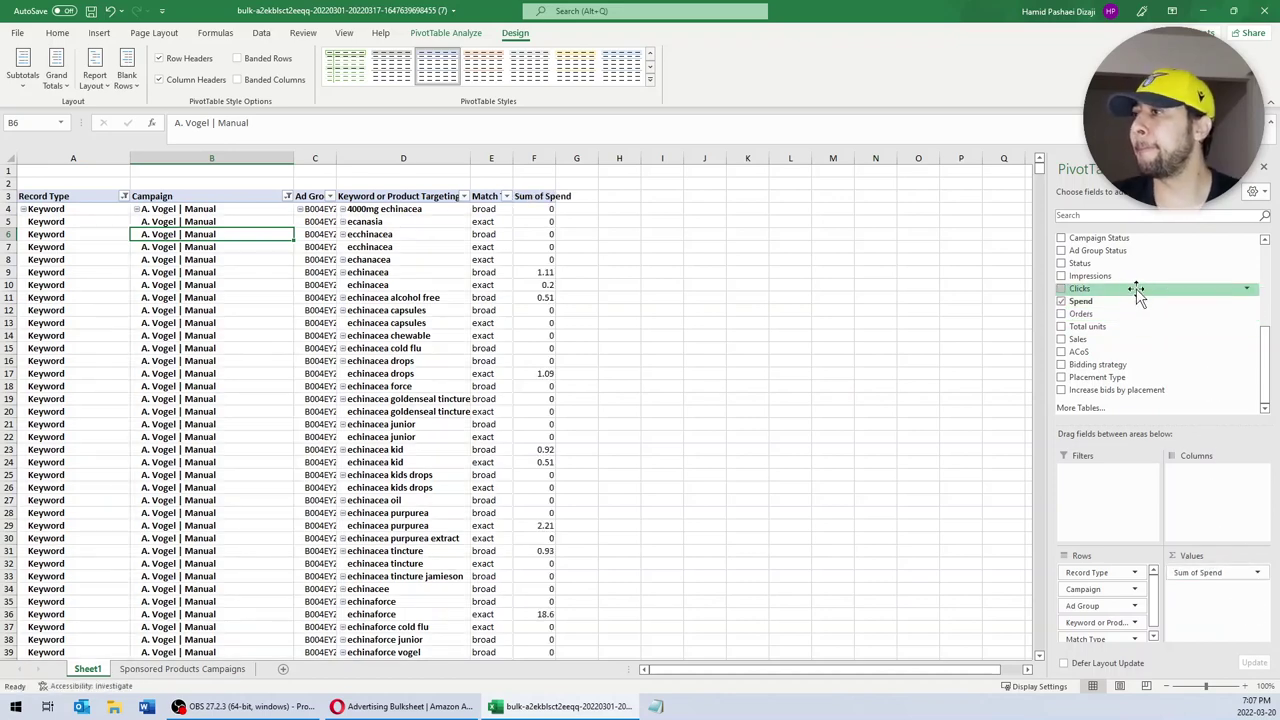
{"action": "left_click_drag", "start_coordinate": [1137, 276], "coordinate": [1229, 606]}
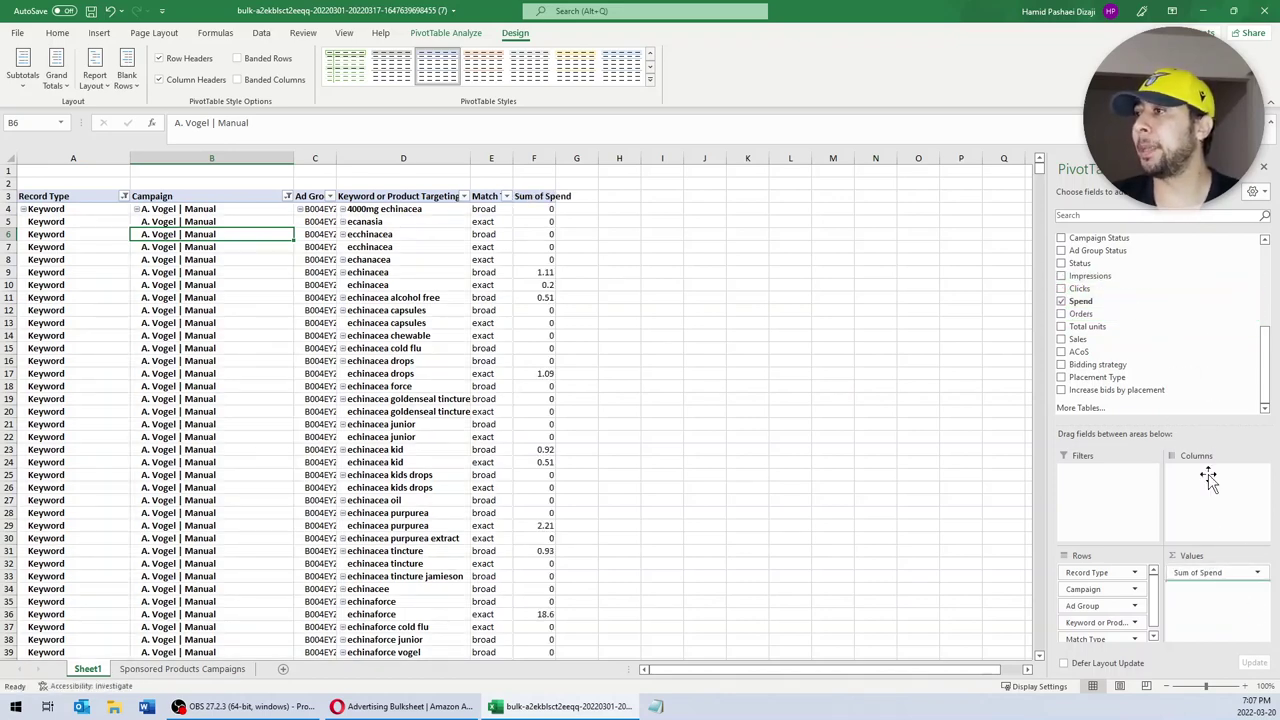
{"action": "left_click_drag", "start_coordinate": [1079, 288], "coordinate": [1225, 610]}
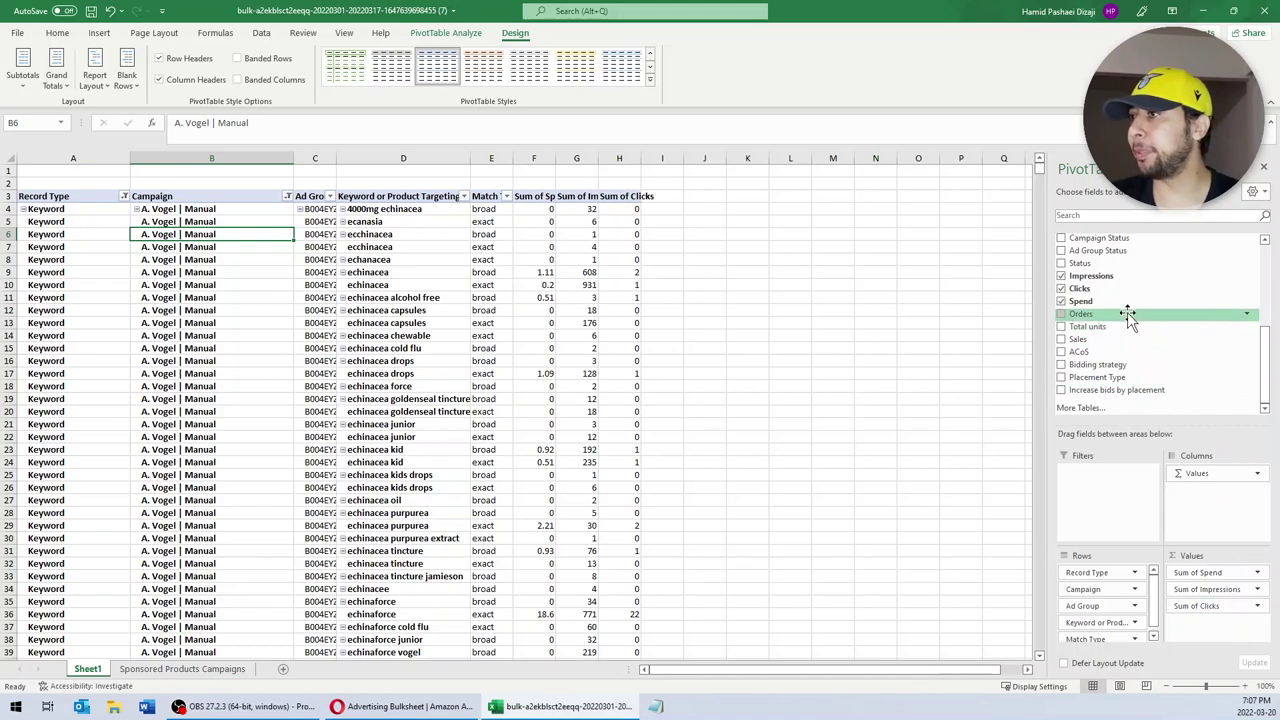
{"action": "scroll", "coordinate": [1128, 312], "scroll_direction": "up", "scroll_amount": 3}
{"action": "left_click_drag", "start_coordinate": [1122, 271], "coordinate": [1222, 635]}
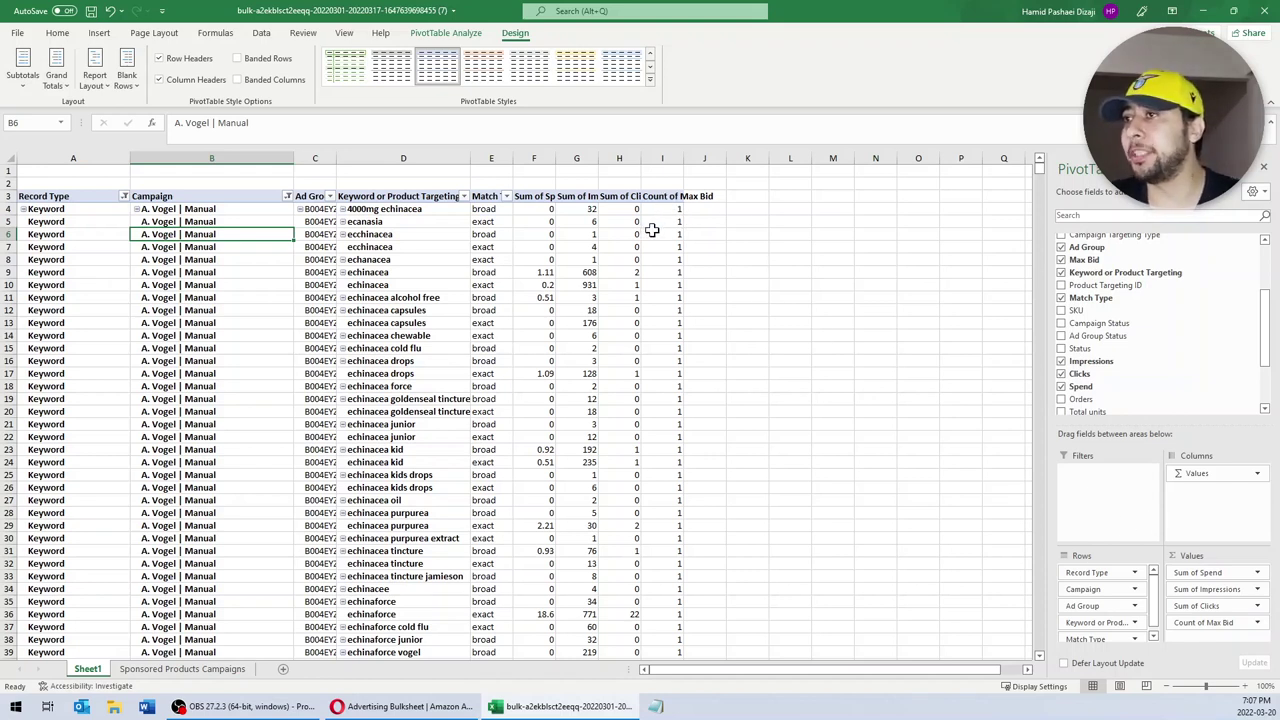
Step: Summarize the PivotTable's Max Bid values by Sum instead of Count
{"action": "left_click", "coordinate": [657, 197]}
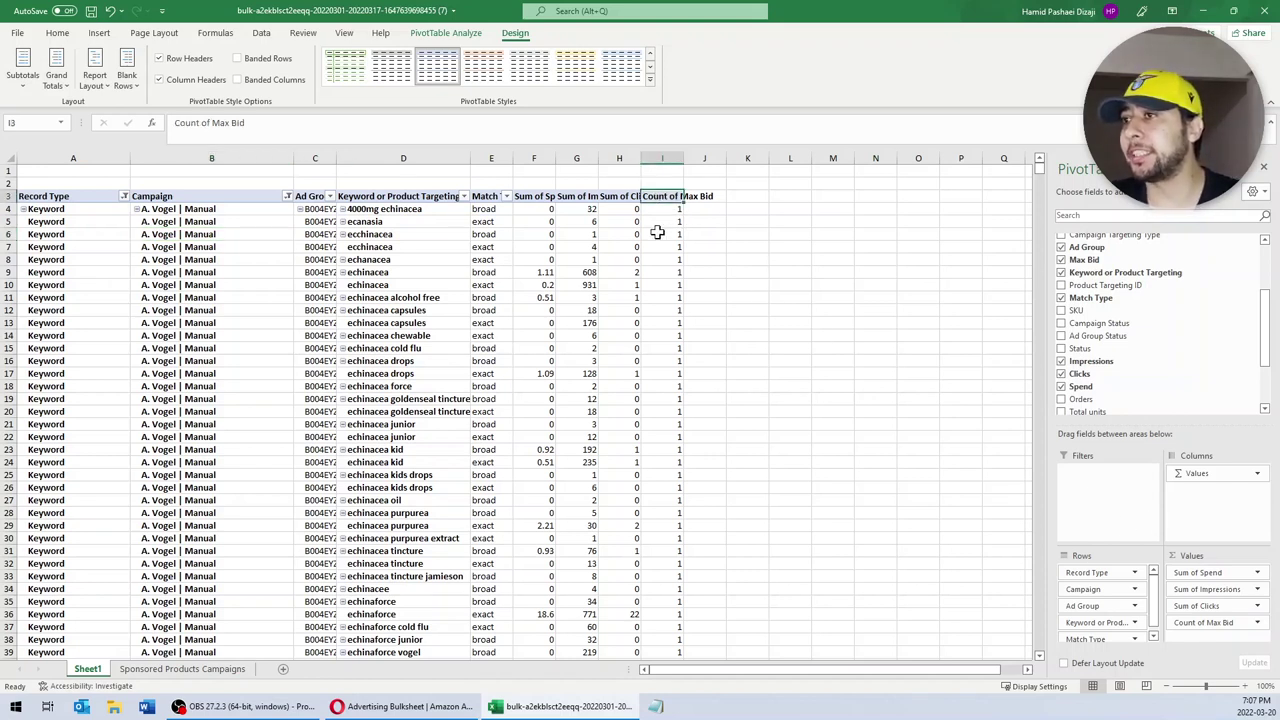
{"action": "left_click", "coordinate": [612, 201]}
{"action": "left_click", "coordinate": [580, 197]}
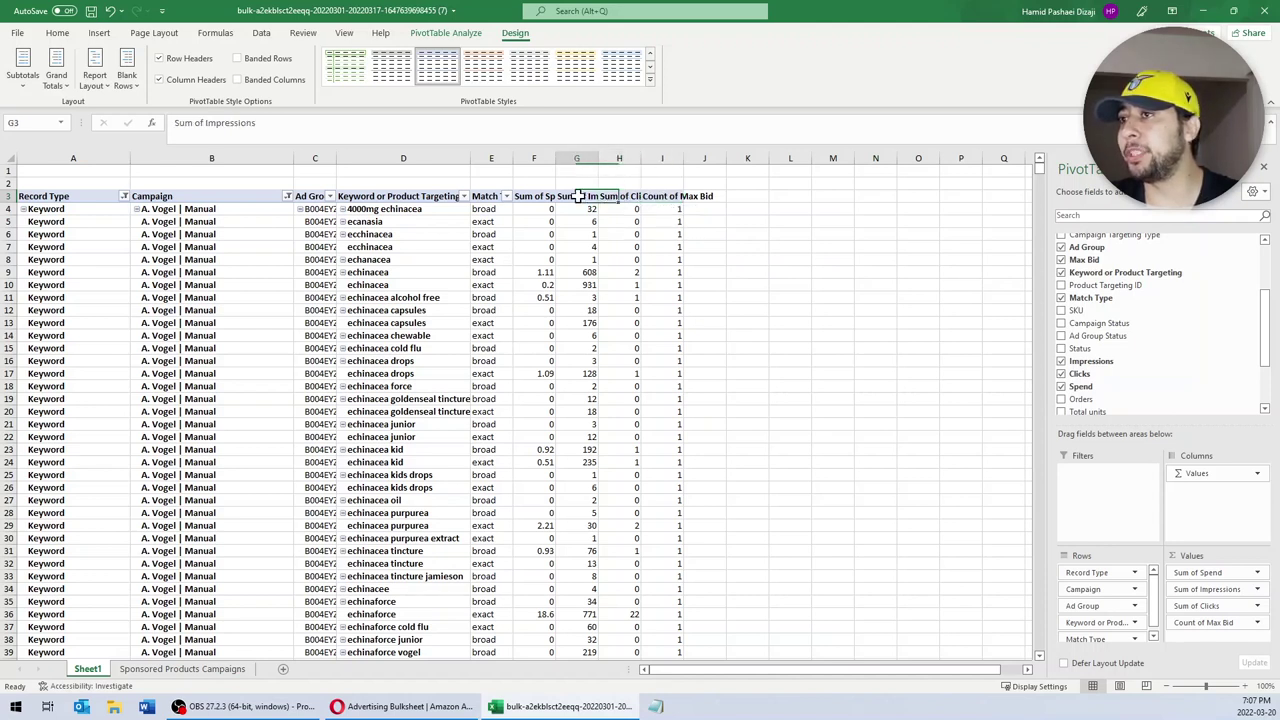
{"action": "left_click", "coordinate": [536, 197]}
{"action": "left_click", "coordinate": [658, 199]}
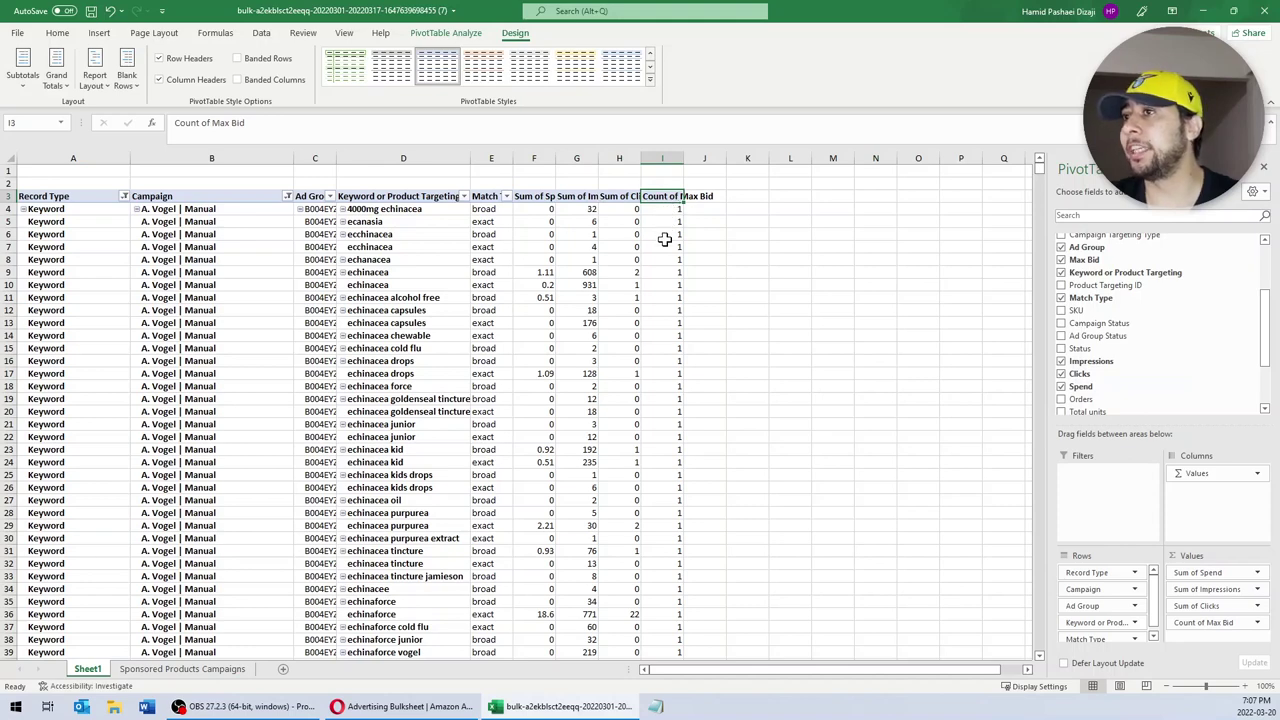
{"action": "right_click", "coordinate": [666, 196]}
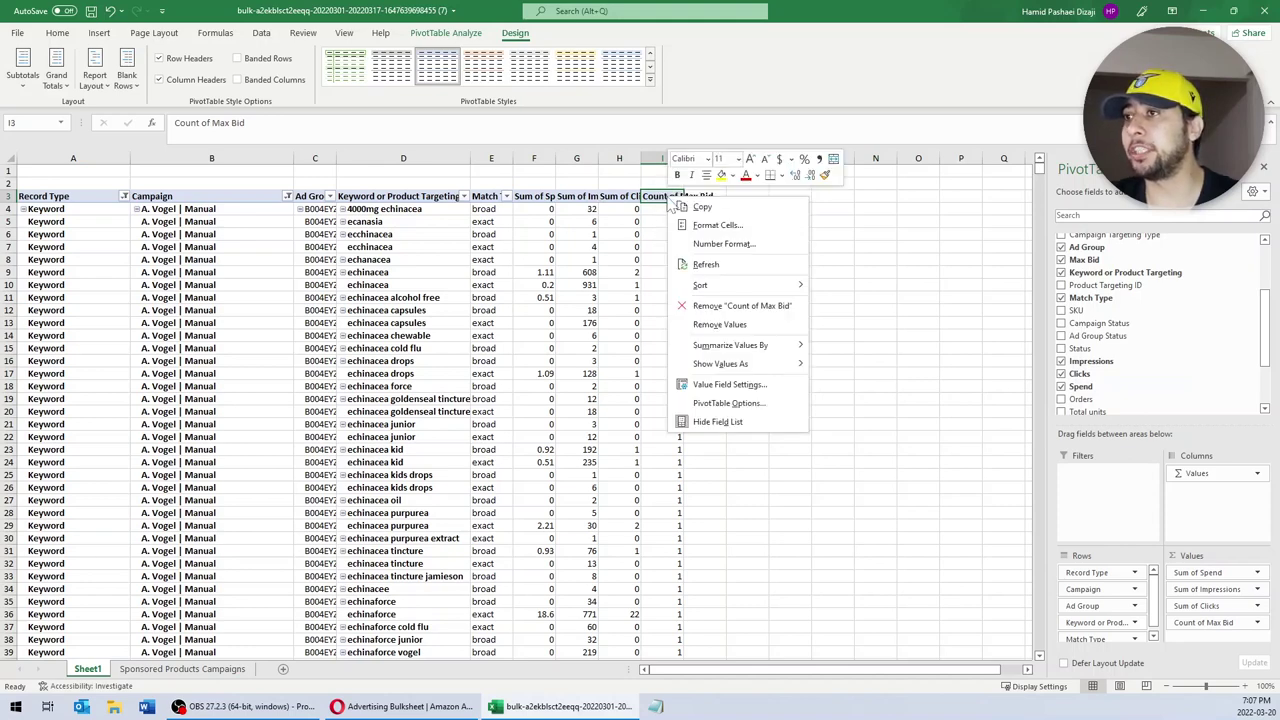
{"action": "mouse_move", "coordinate": [760, 345]}
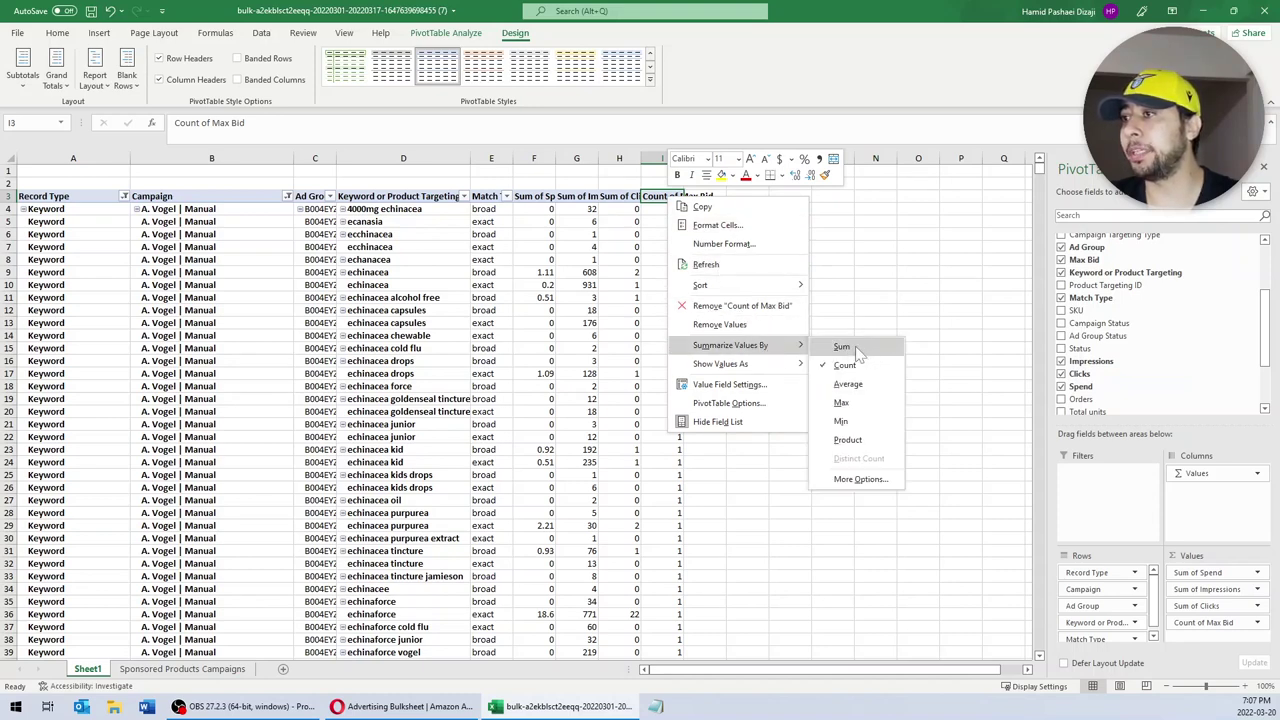
{"action": "left_click", "coordinate": [842, 347]}
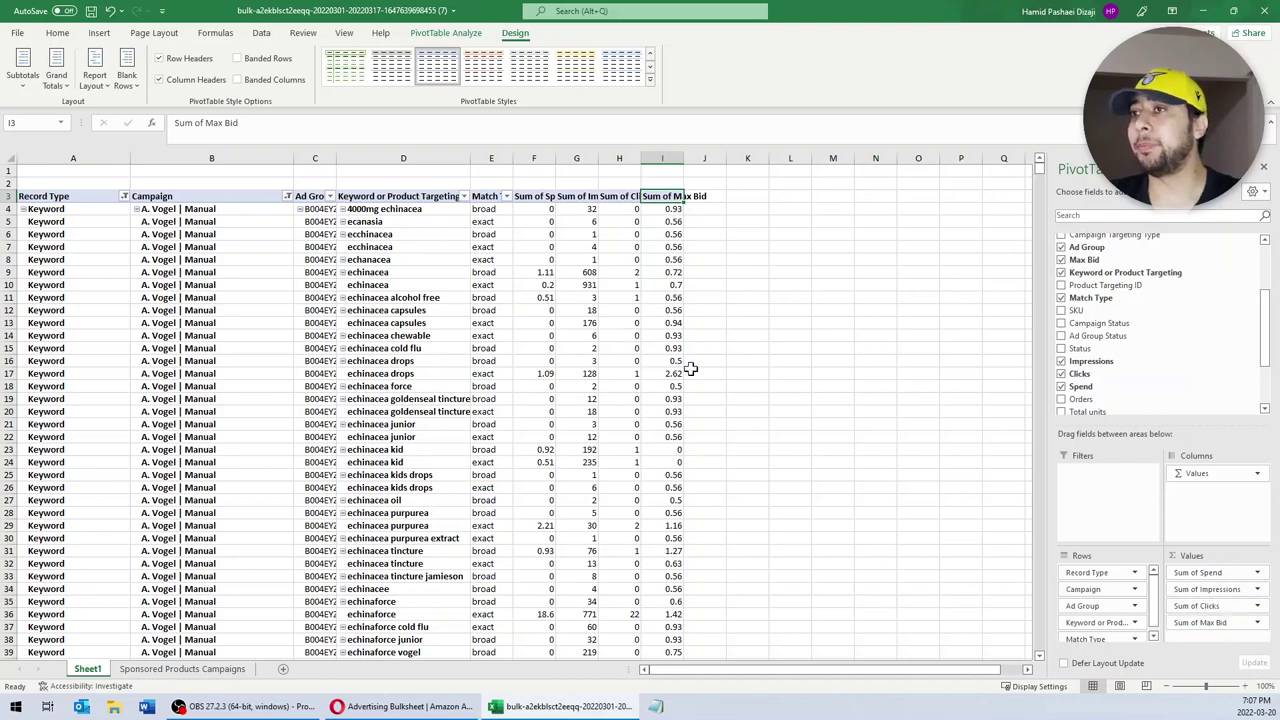
{"action": "mouse_move", "coordinate": [670, 383]}
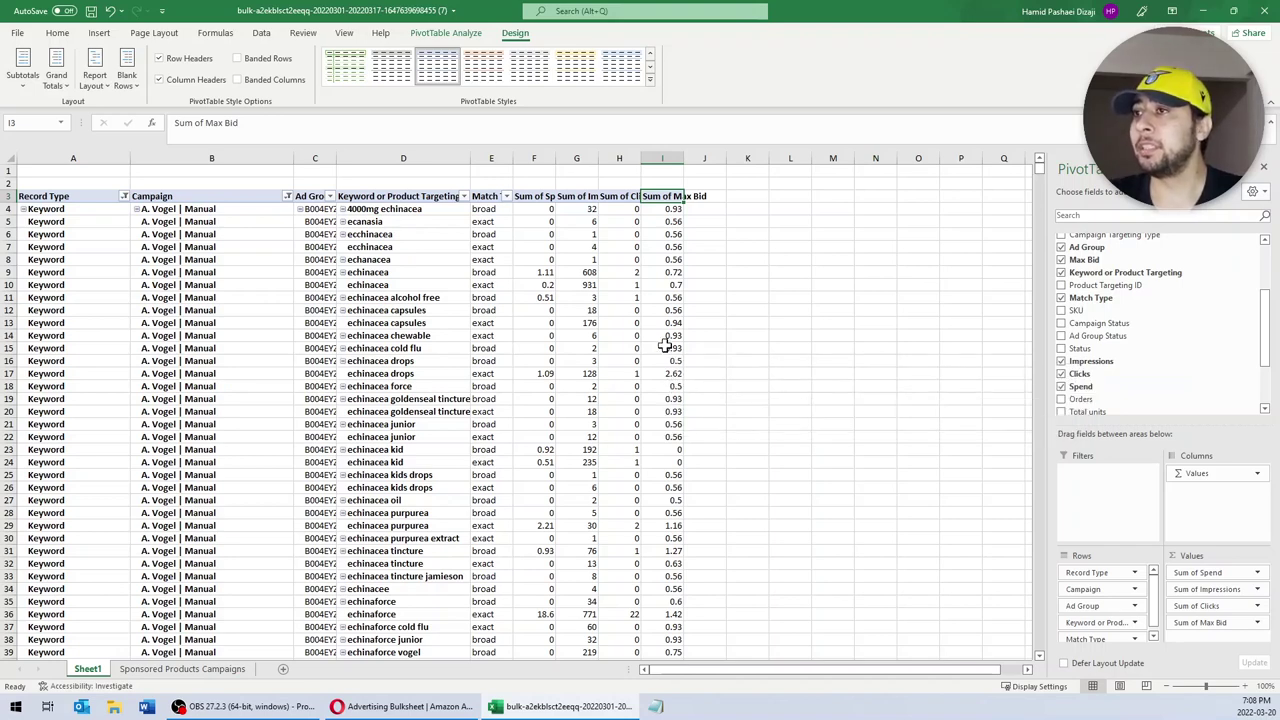
{"action": "mouse_move", "coordinate": [667, 304]}
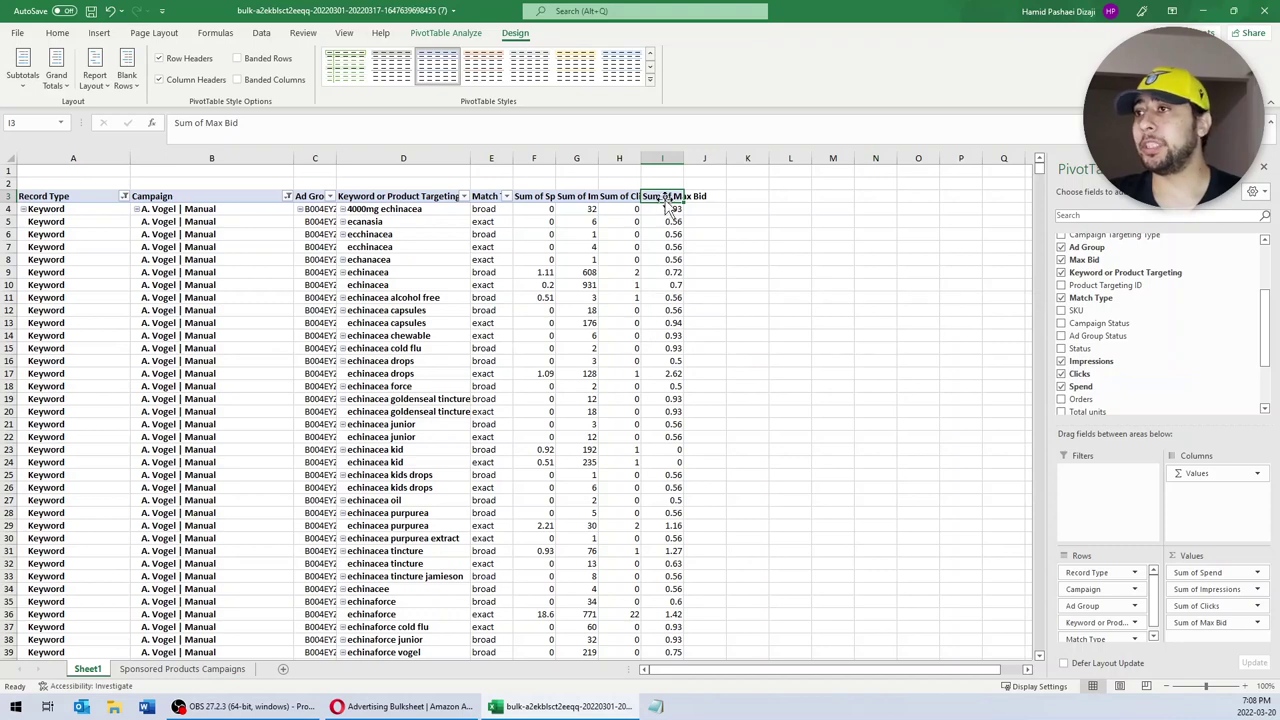
Step: Insert a calculated field named ROAS into the PivotTable with the formula = Sales/ Spend
{"action": "left_click", "coordinate": [617, 258]}
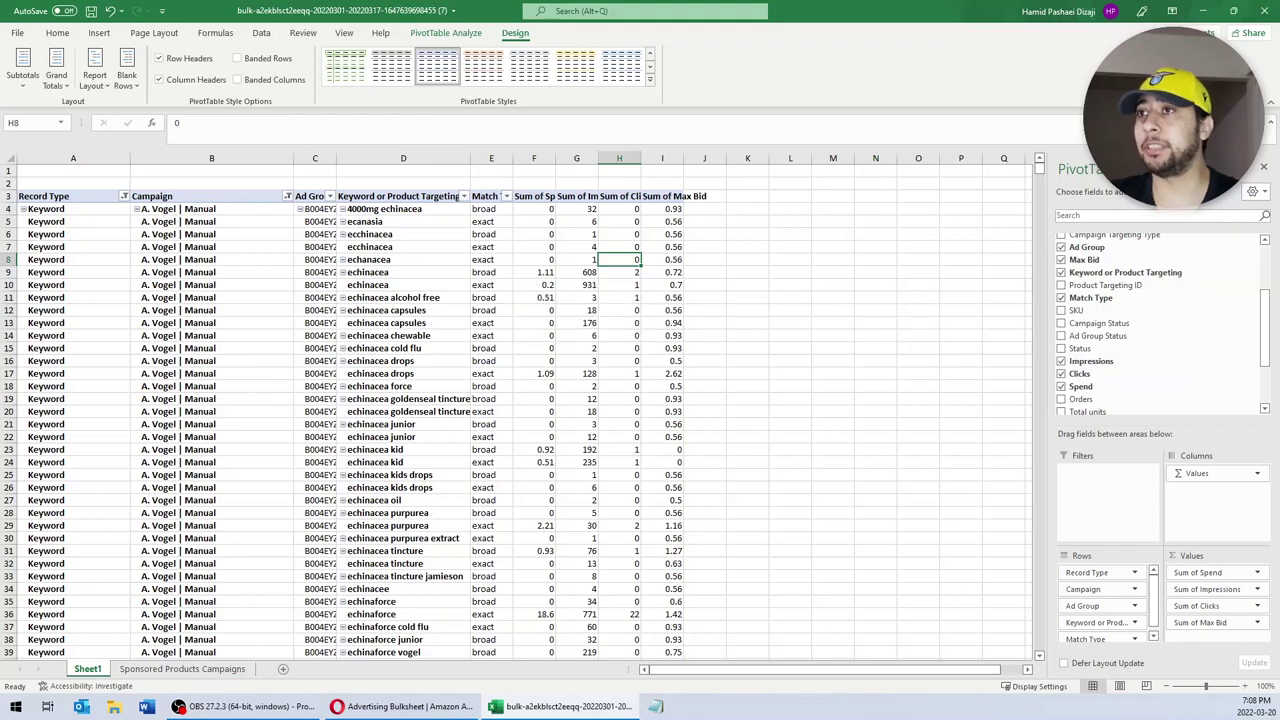
{"action": "left_click", "coordinate": [458, 40]}
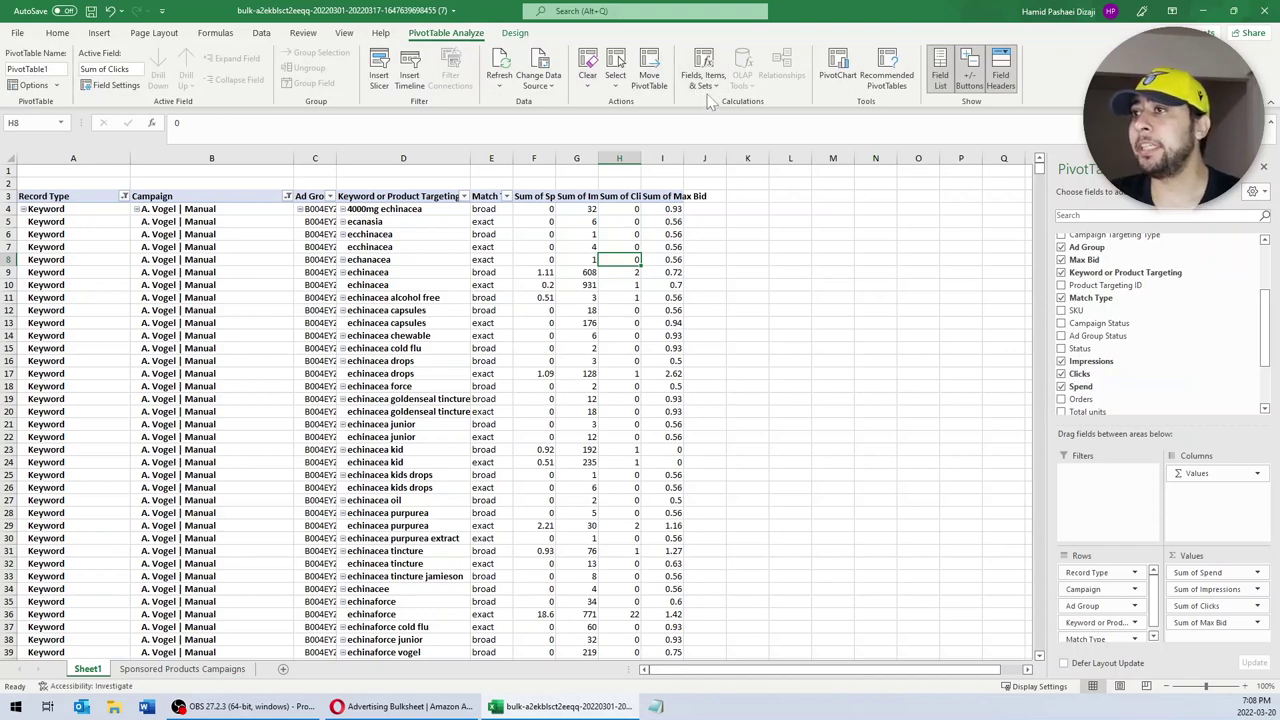
{"action": "left_click", "coordinate": [705, 86]}
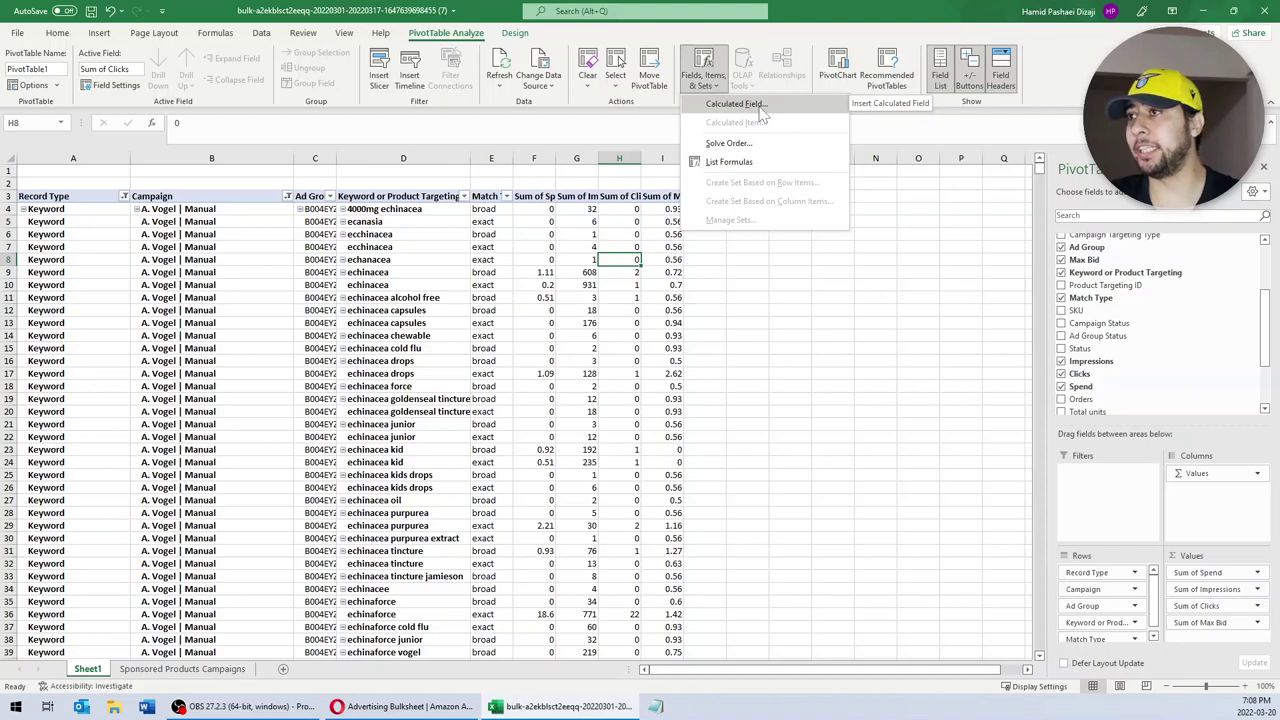
{"action": "left_click", "coordinate": [736, 104]}
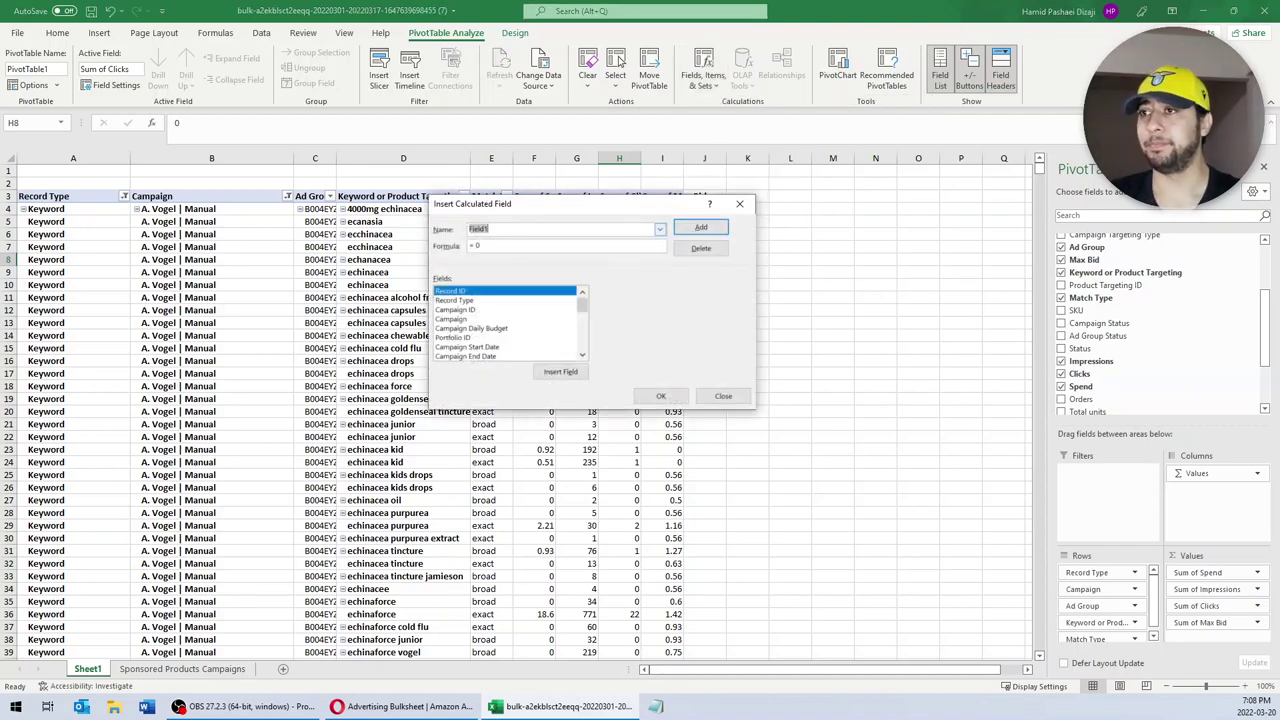
{"action": "type", "text": "ROAS"}
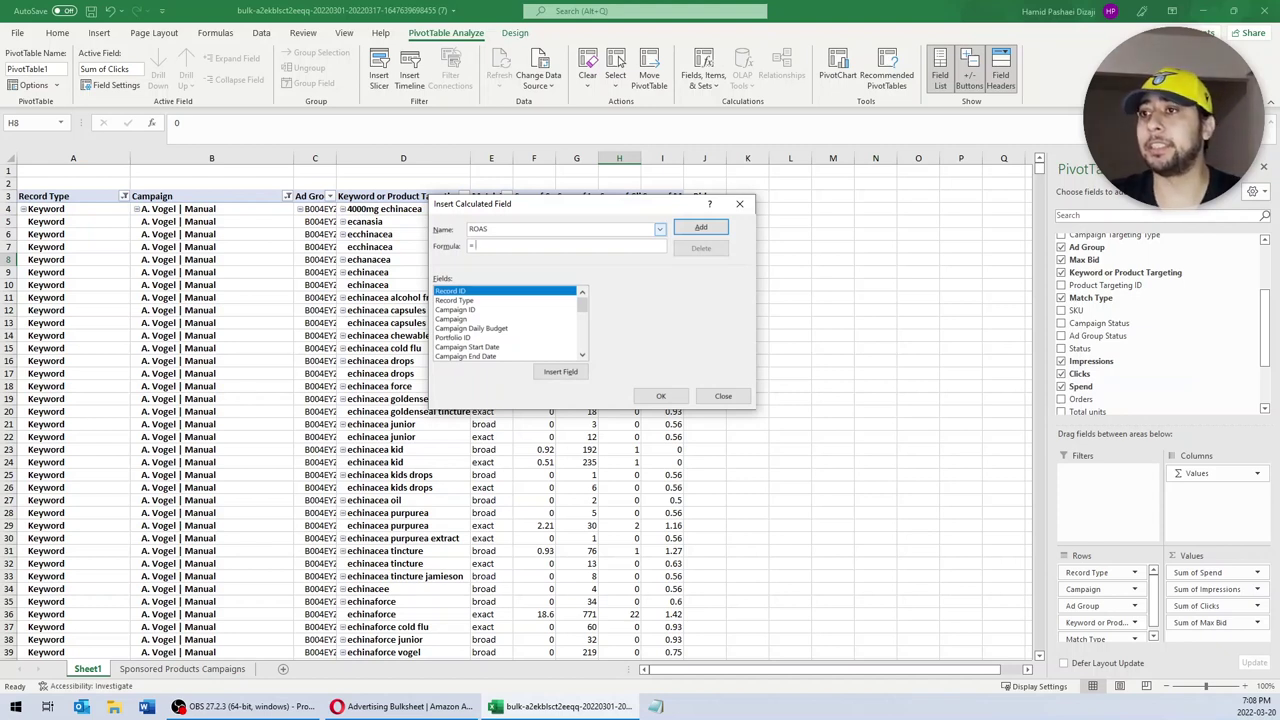
{"action": "scroll", "coordinate": [545, 325], "scroll_direction": "down", "scroll_amount": 4}
{"action": "scroll", "coordinate": [485, 345], "scroll_direction": "down", "scroll_amount": 4}
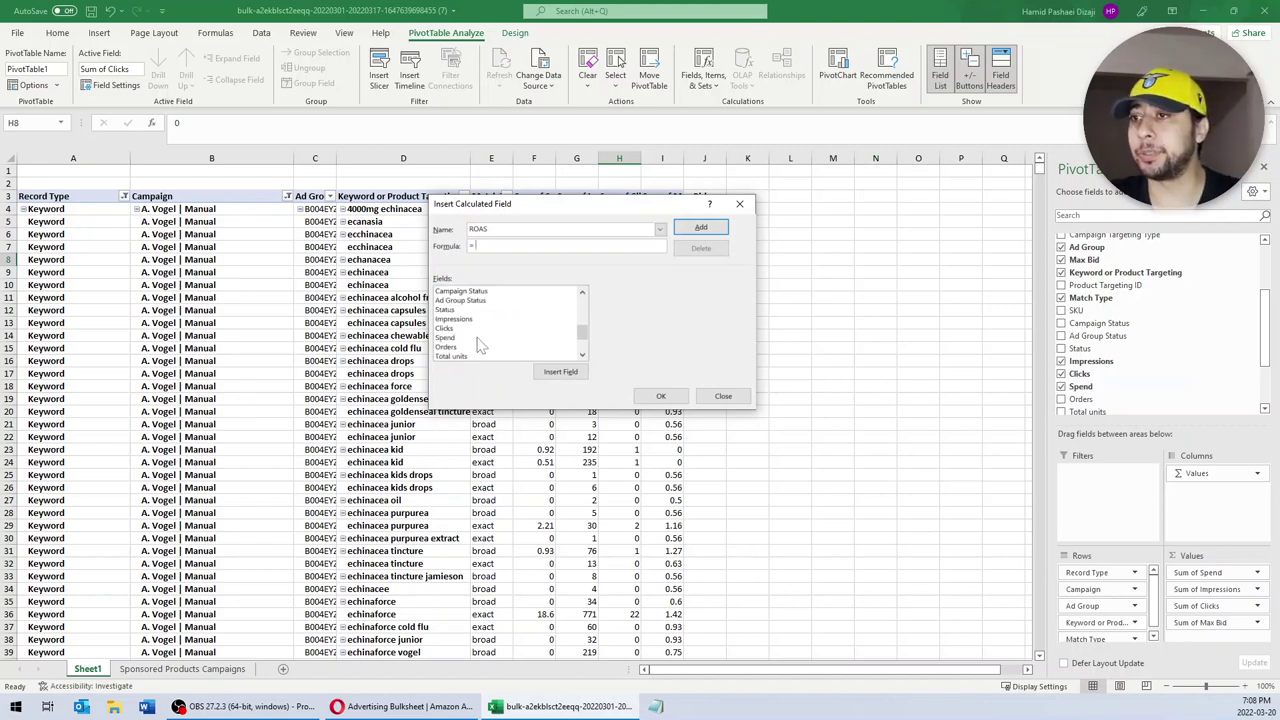
{"action": "scroll", "coordinate": [462, 345], "scroll_direction": "down", "scroll_amount": 1}
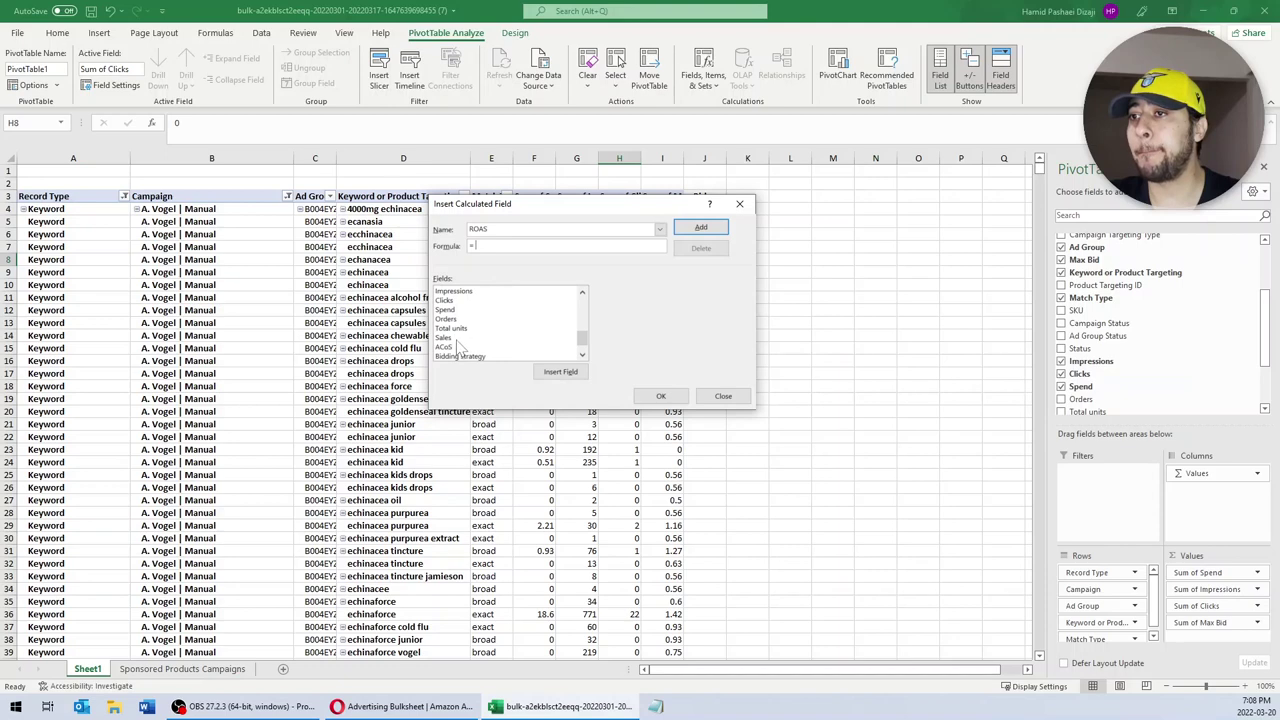
{"action": "double_click", "coordinate": [458, 338]}
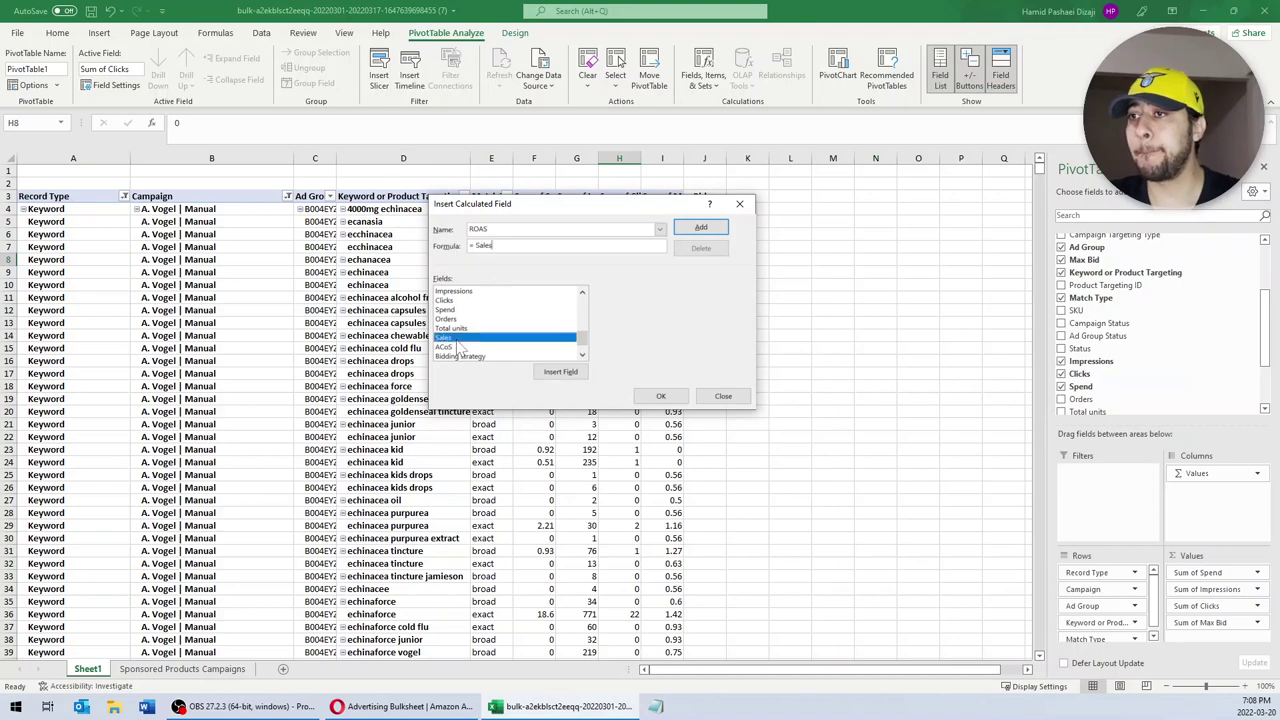
{"action": "type", "text": "/"}
{"action": "double_click", "coordinate": [445, 310]}
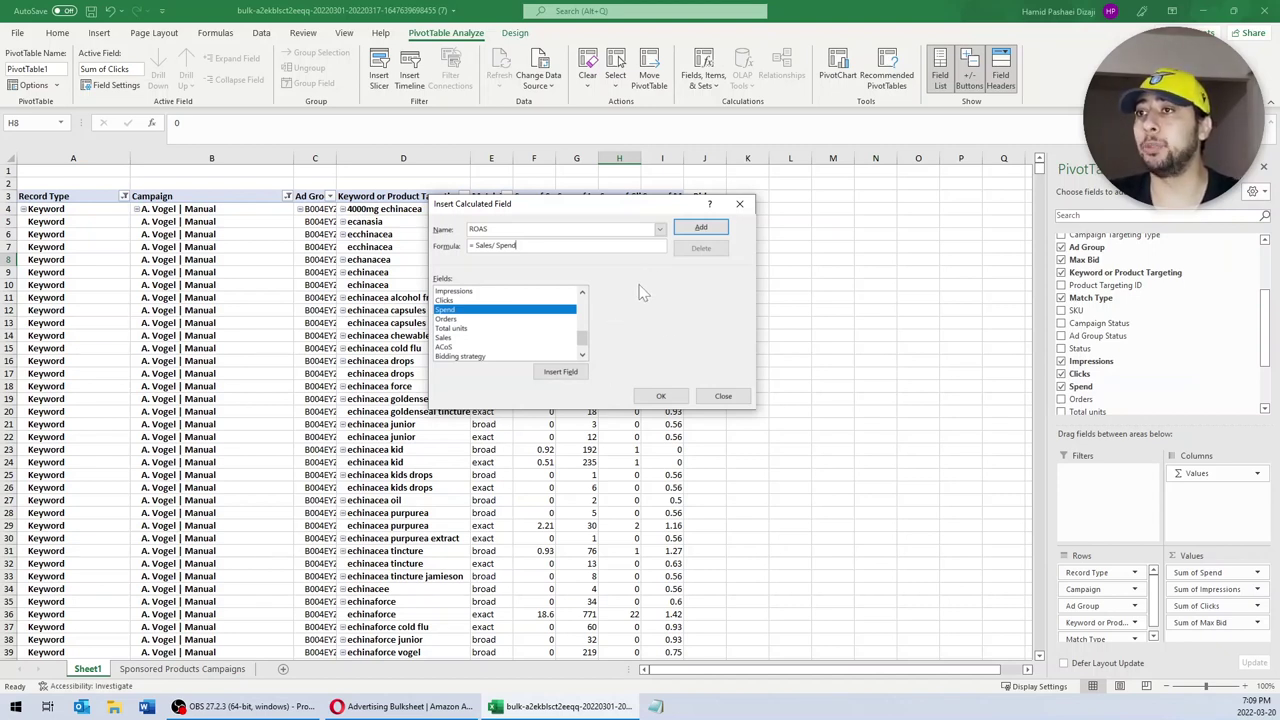
{"action": "left_click", "coordinate": [699, 229]}
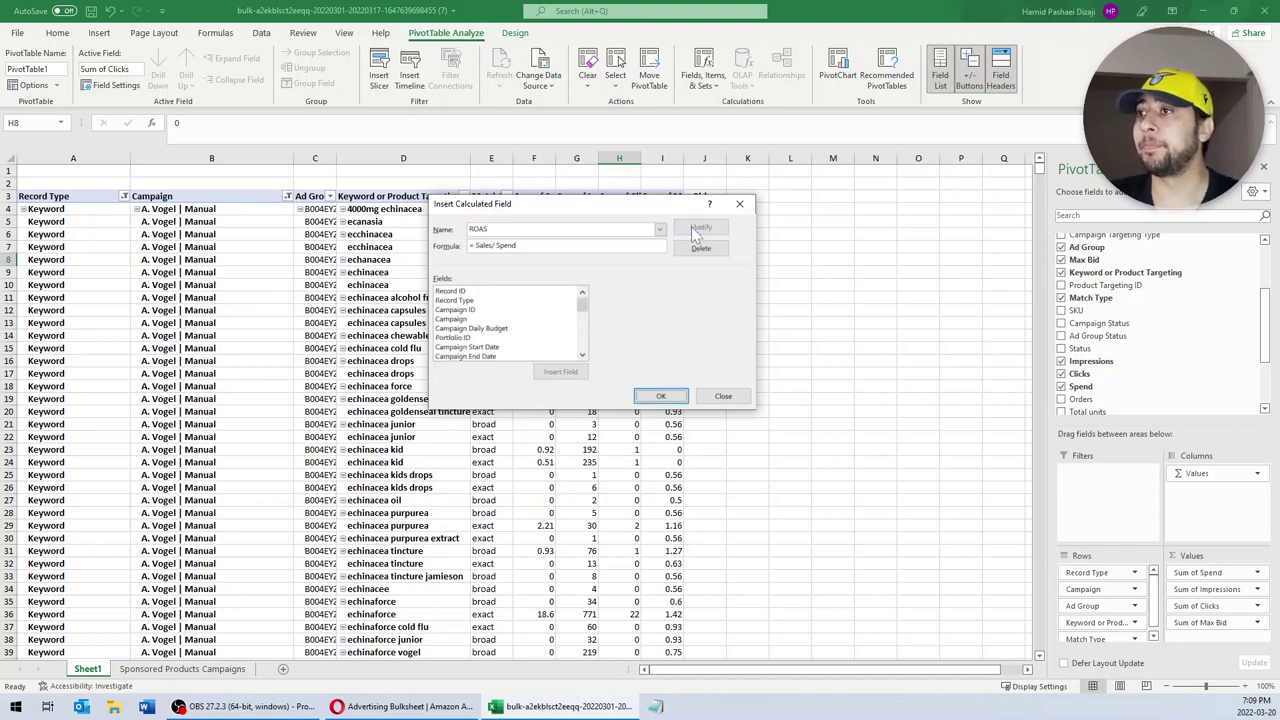
{"action": "left_click", "coordinate": [662, 397]}
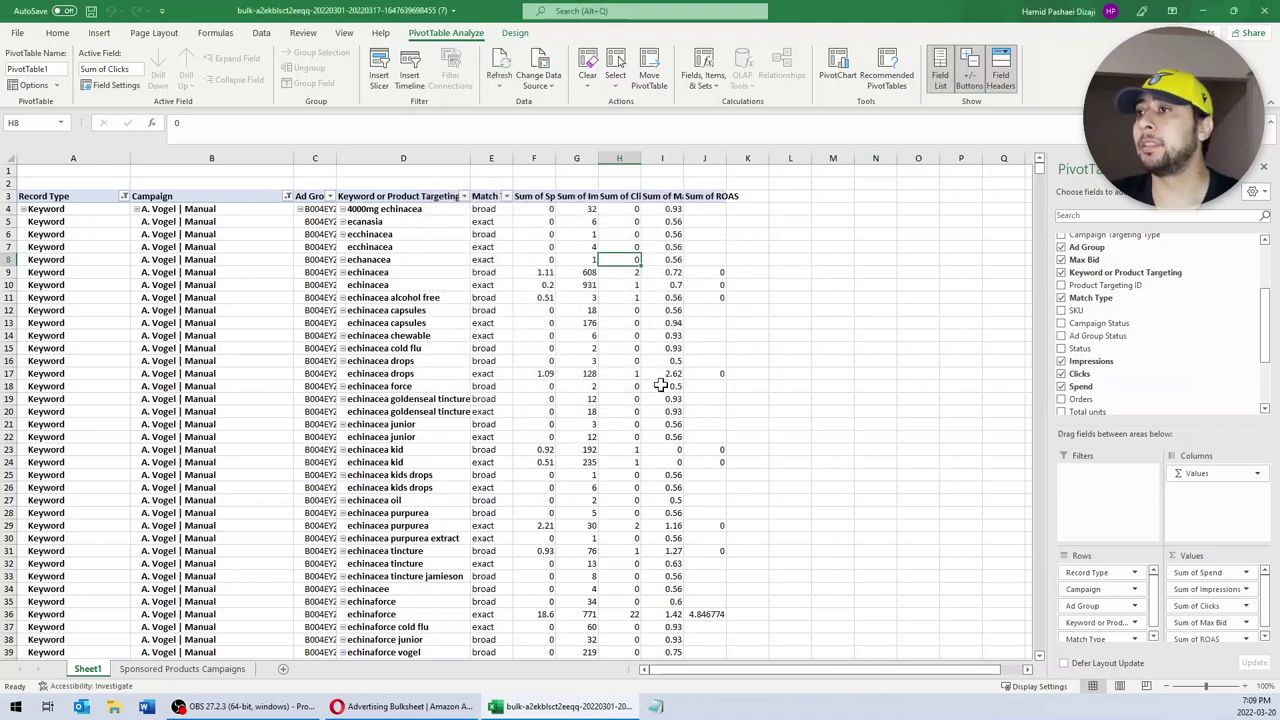
{"action": "left_click", "coordinate": [652, 362]}
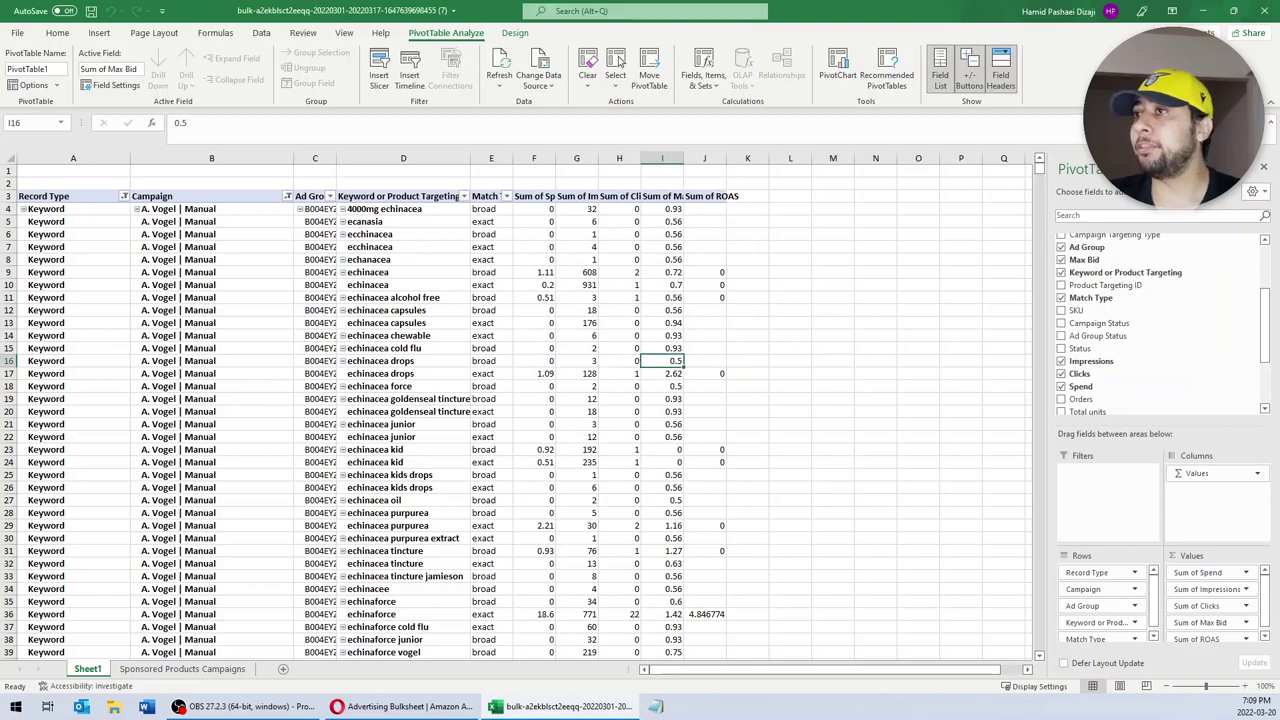
Step: Insert a calculated field named ACOS into the PivotTable with the formula = Spend/ Sales
{"action": "left_click", "coordinate": [710, 197]}
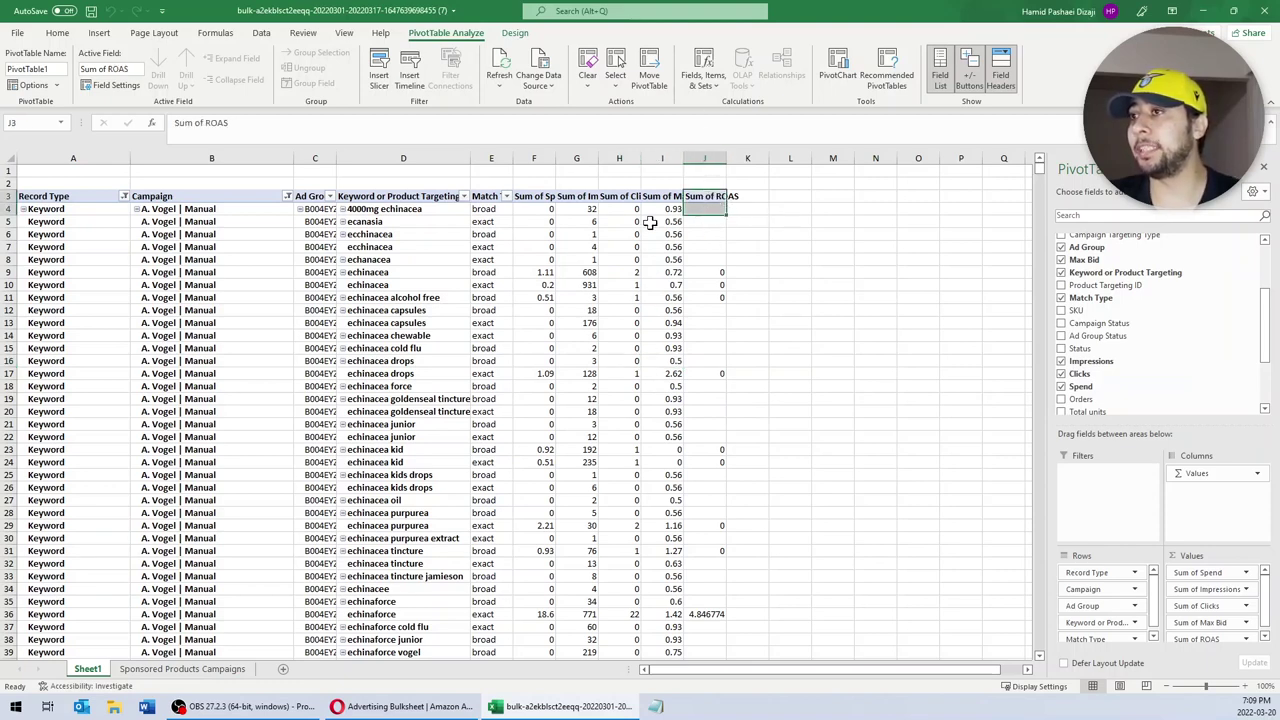
{"action": "left_click", "coordinate": [655, 221]}
{"action": "left_click", "coordinate": [701, 84]}
{"action": "left_click", "coordinate": [712, 108]}
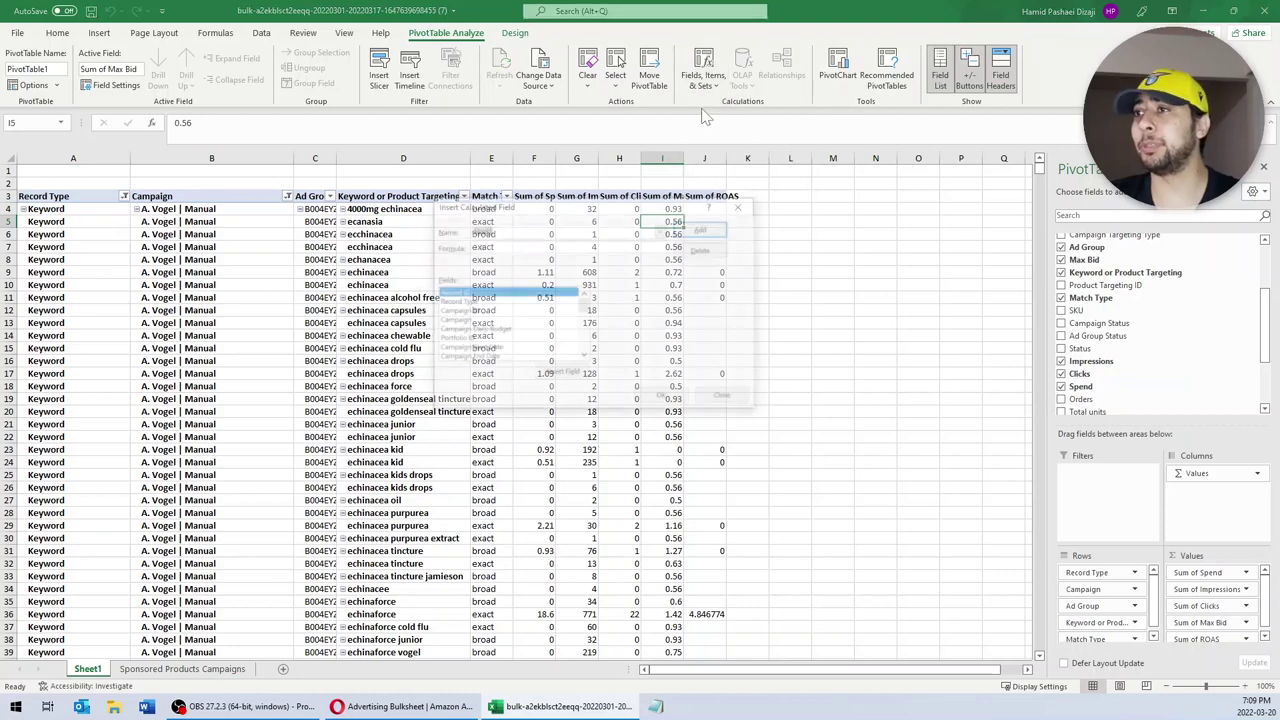
{"action": "type", "text": "ACOS"}
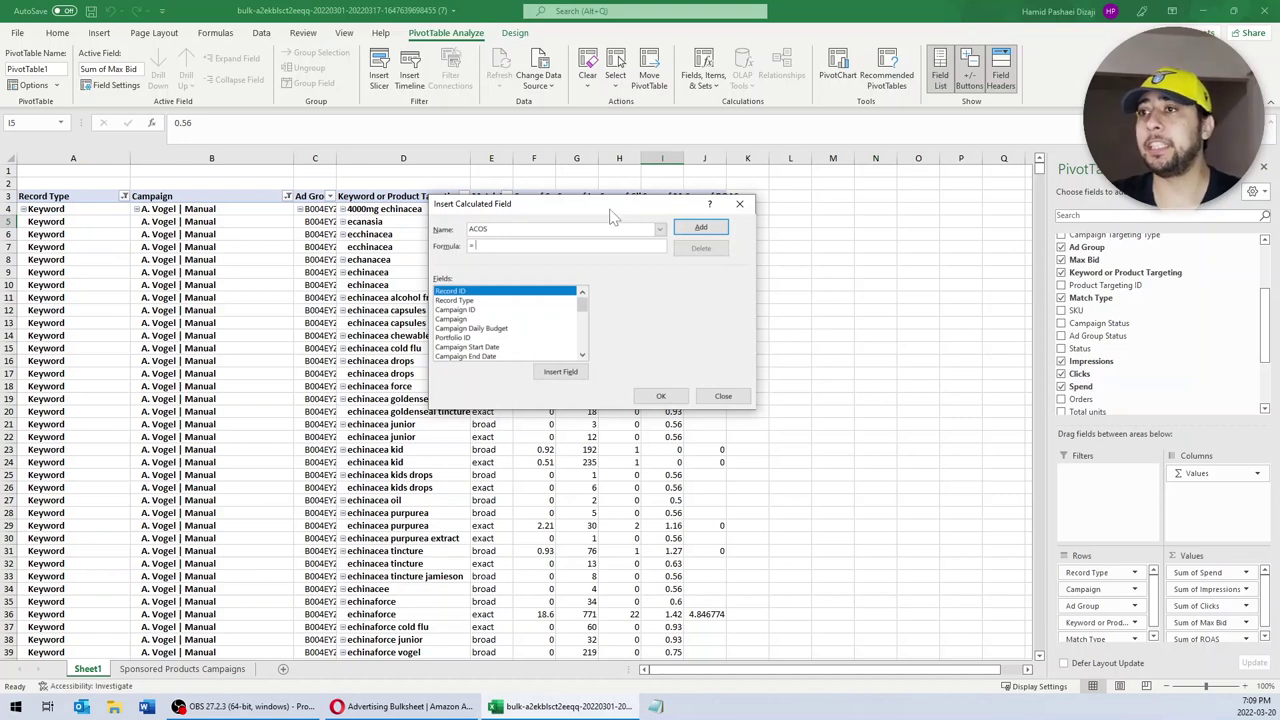
{"action": "left_click_drag", "start_coordinate": [582, 302], "coordinate": [586, 340]}
{"action": "double_click", "coordinate": [497, 320]}
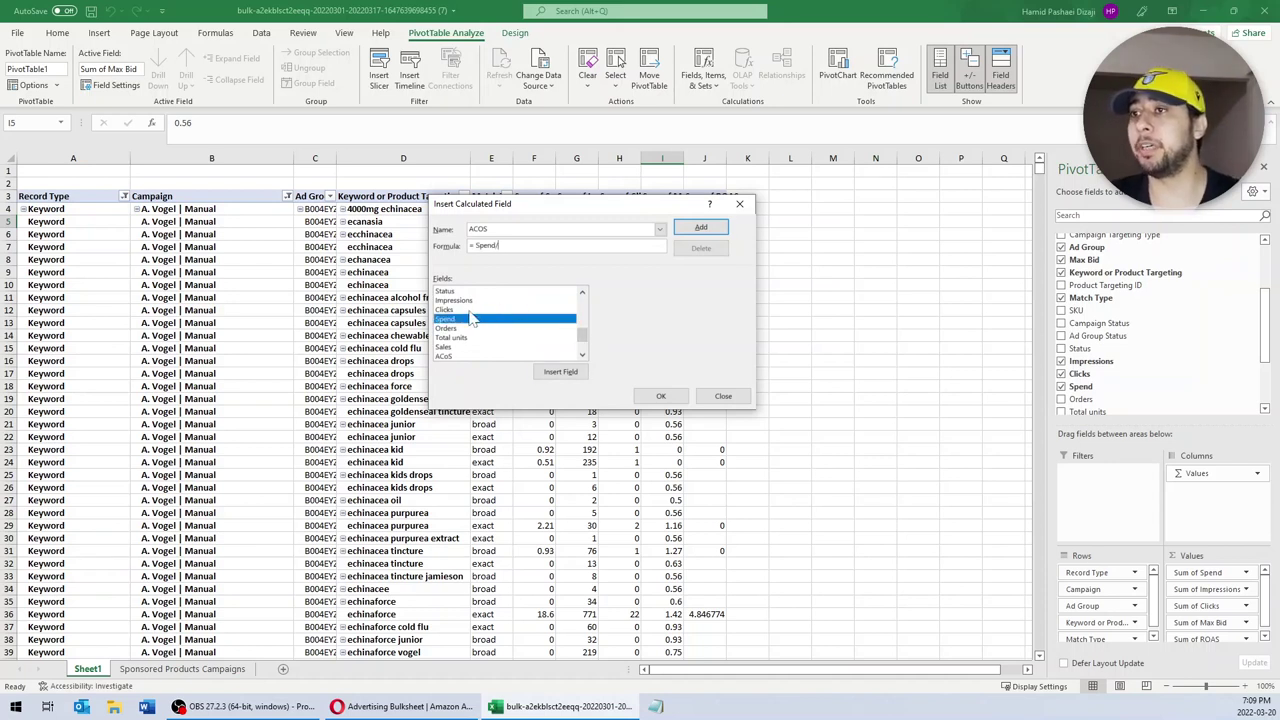
{"action": "double_click", "coordinate": [443, 347]}
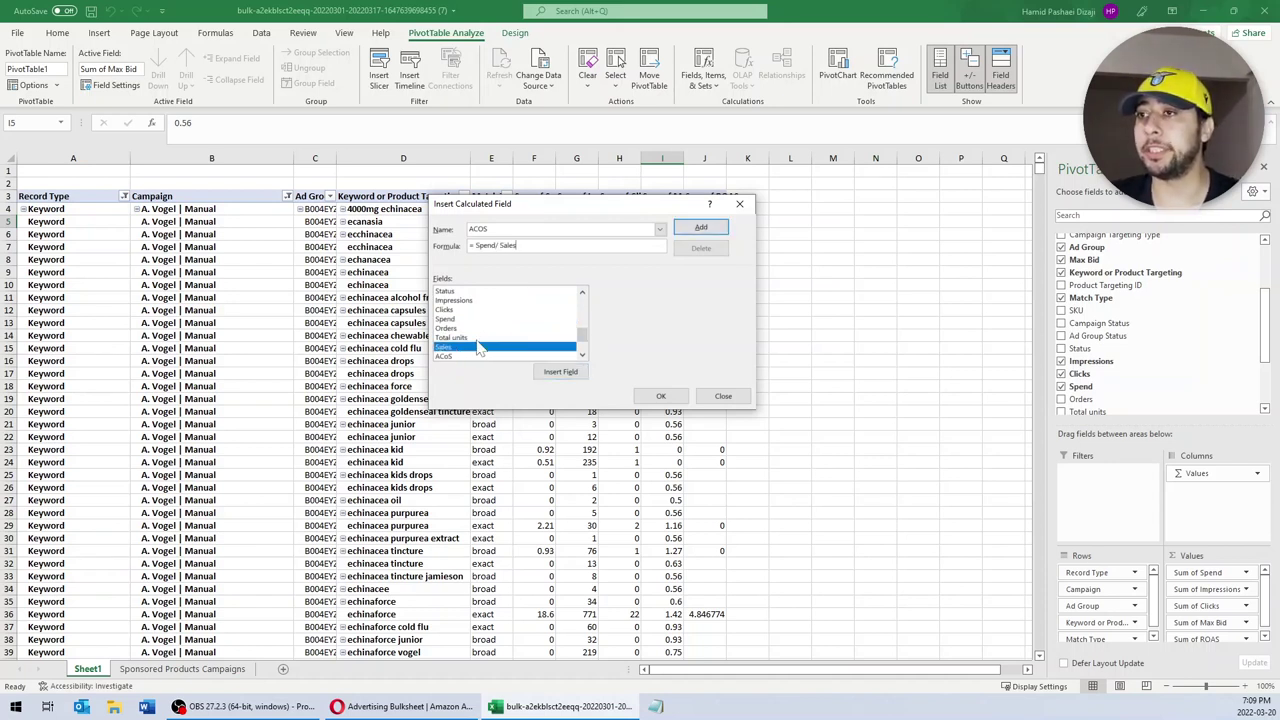
{"action": "left_click", "coordinate": [701, 229]}
{"action": "left_click", "coordinate": [660, 396]}
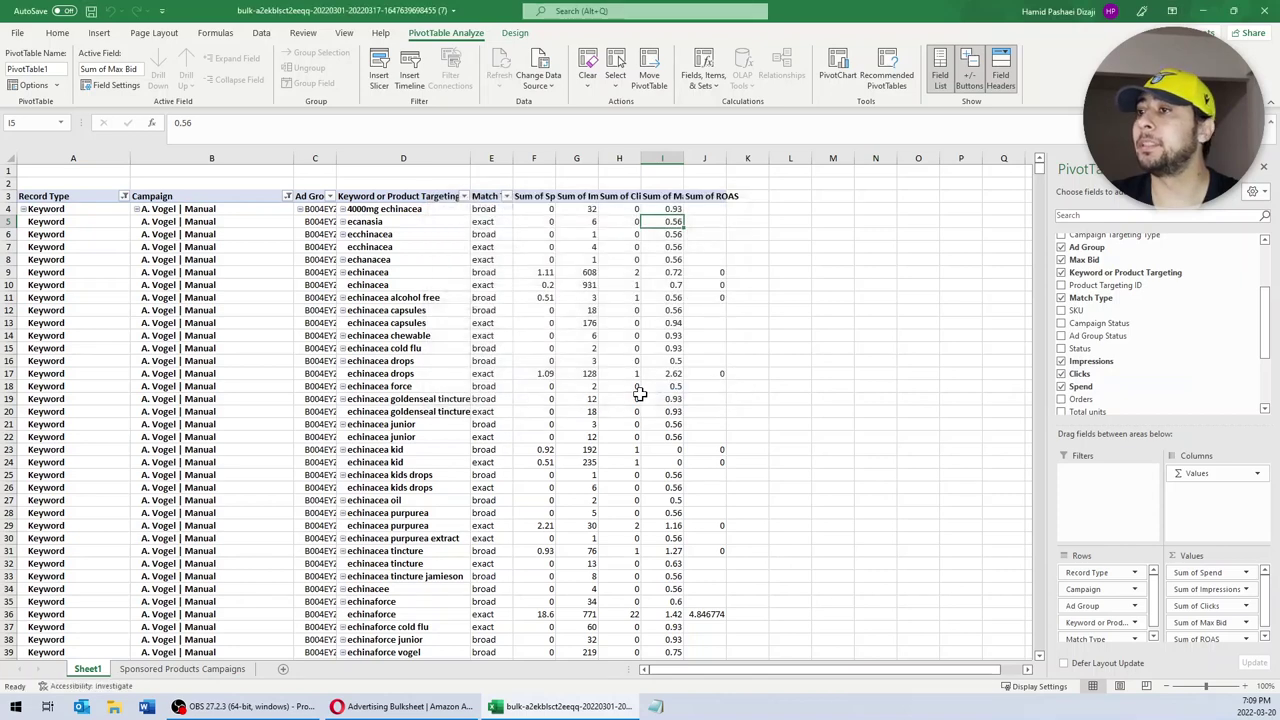
Step: Format the Sum of ACOS column as a percentage
{"action": "left_click", "coordinate": [761, 160]}
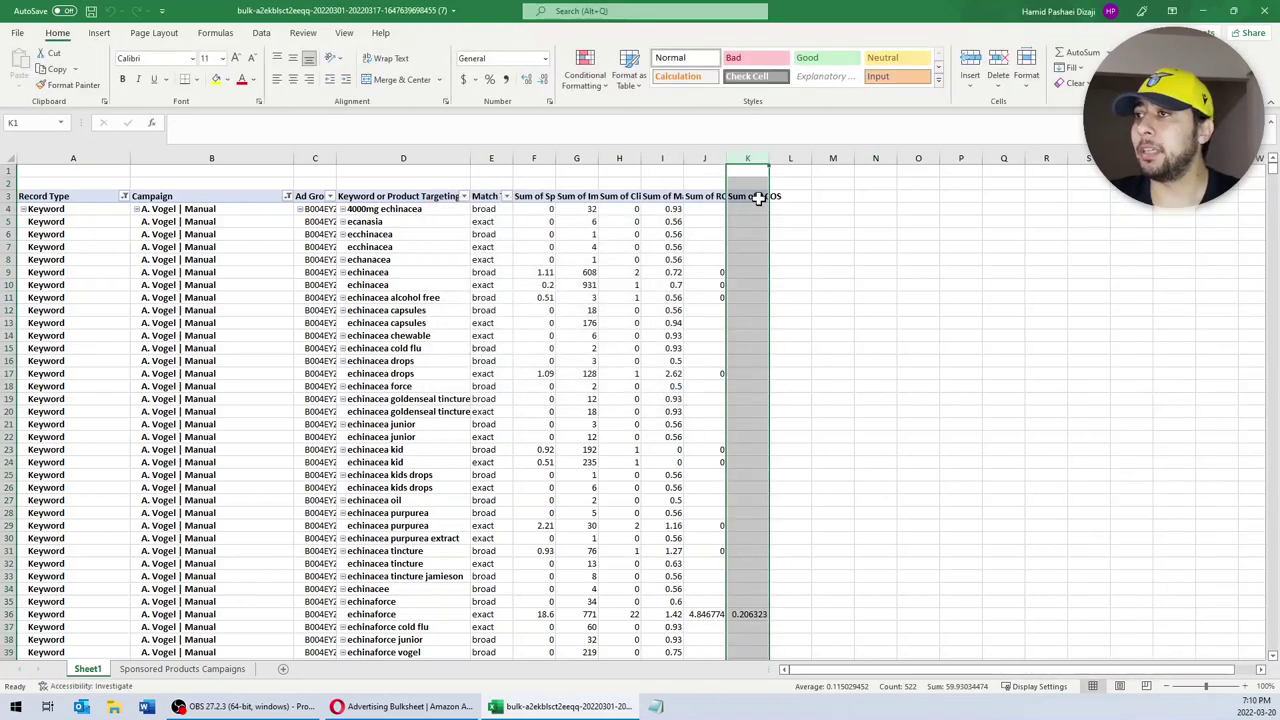
{"action": "left_click", "coordinate": [489, 80]}
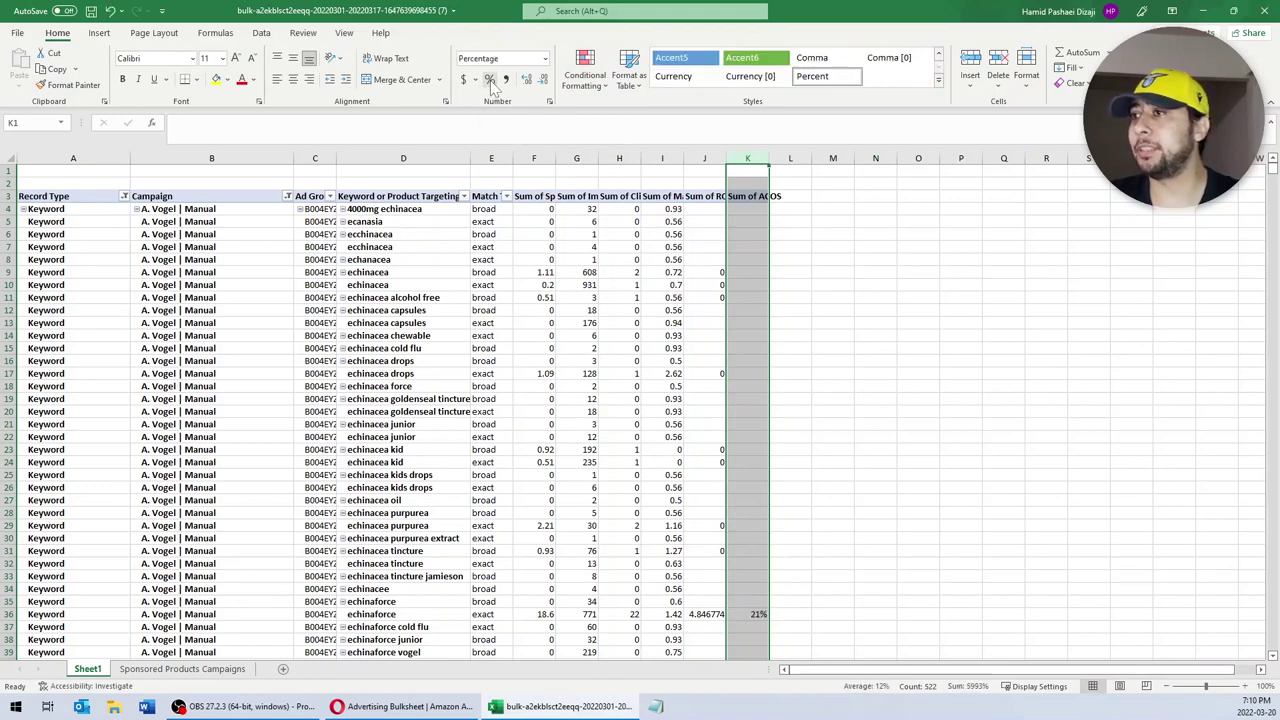
Step: Insert a calculated field named CPC into the PivotTable with the formula = Spend/ Clicks
{"action": "left_click", "coordinate": [745, 196]}
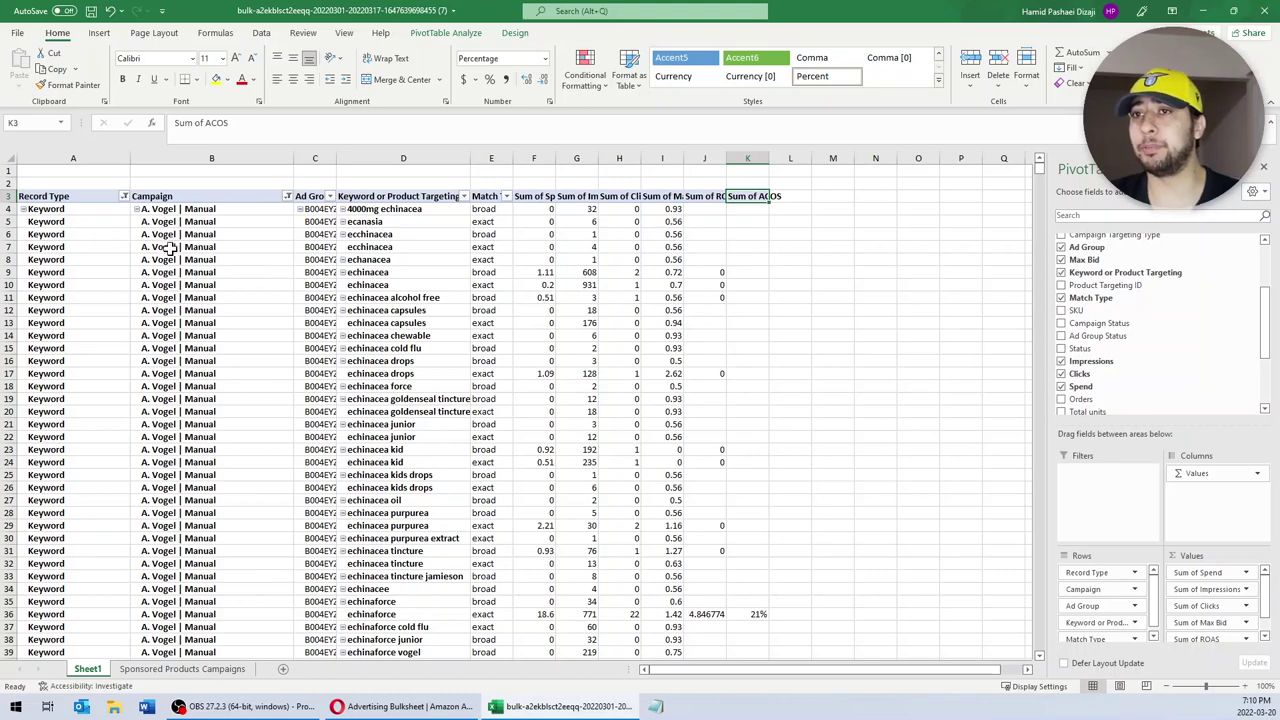
{"action": "left_click", "coordinate": [458, 35]}
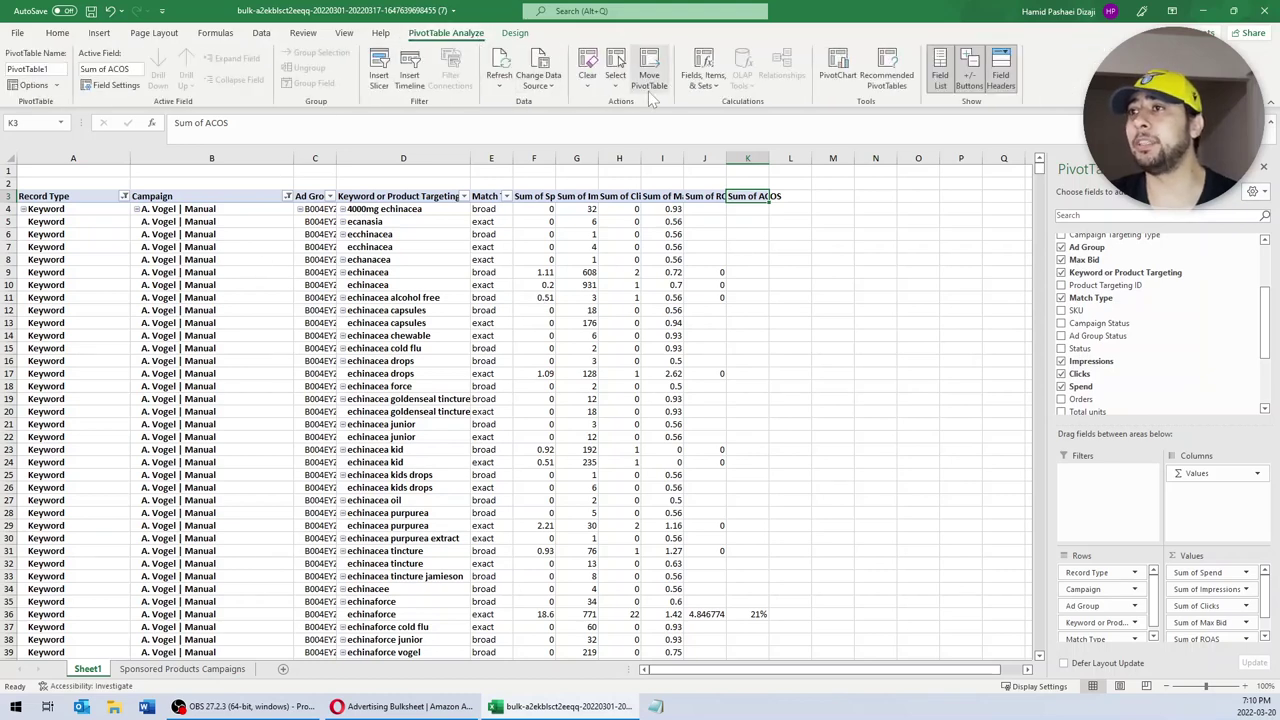
{"action": "left_click", "coordinate": [703, 78]}
{"action": "left_click", "coordinate": [728, 118]}
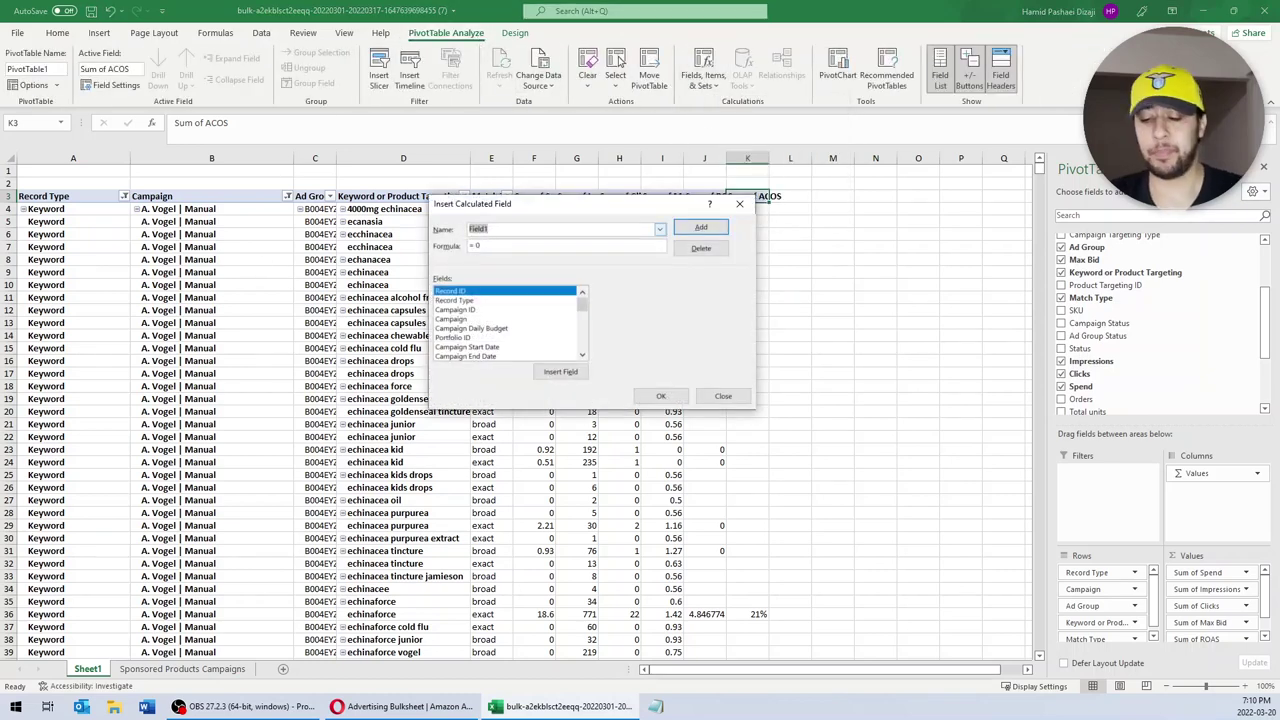
{"action": "type", "text": "CPC"}
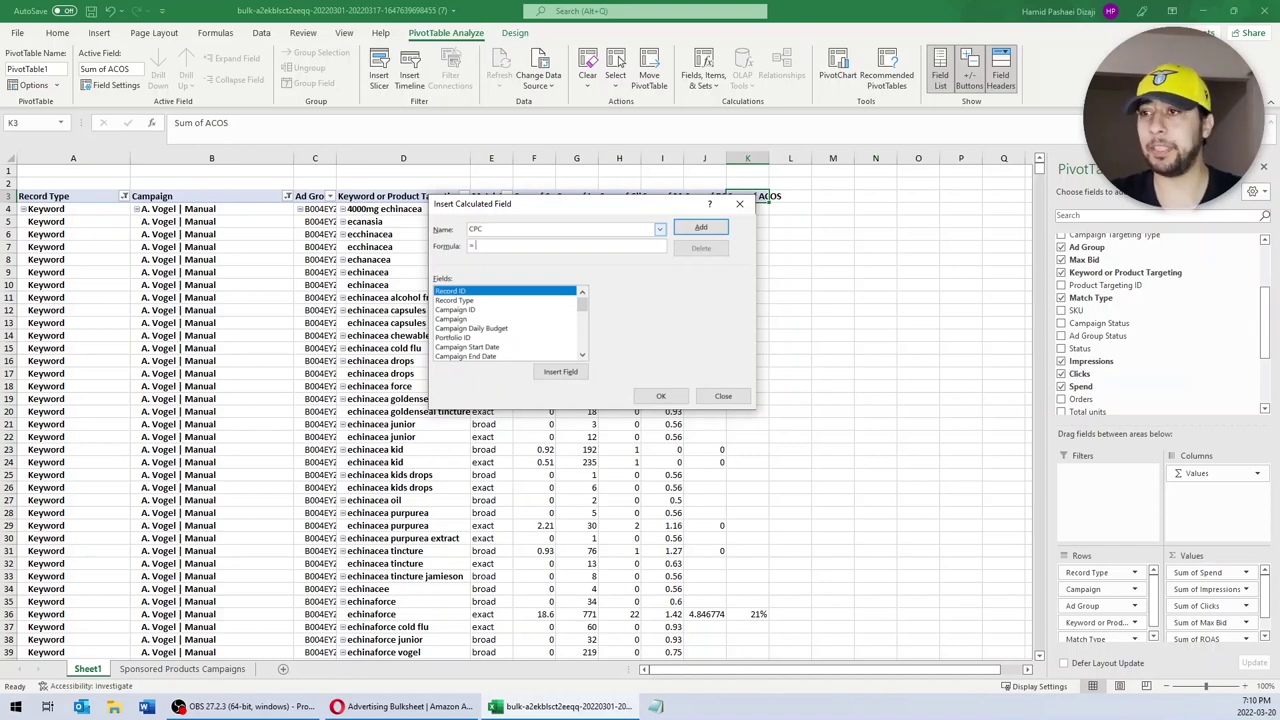
{"action": "scroll", "coordinate": [525, 300], "scroll_direction": "down", "scroll_amount": 2}
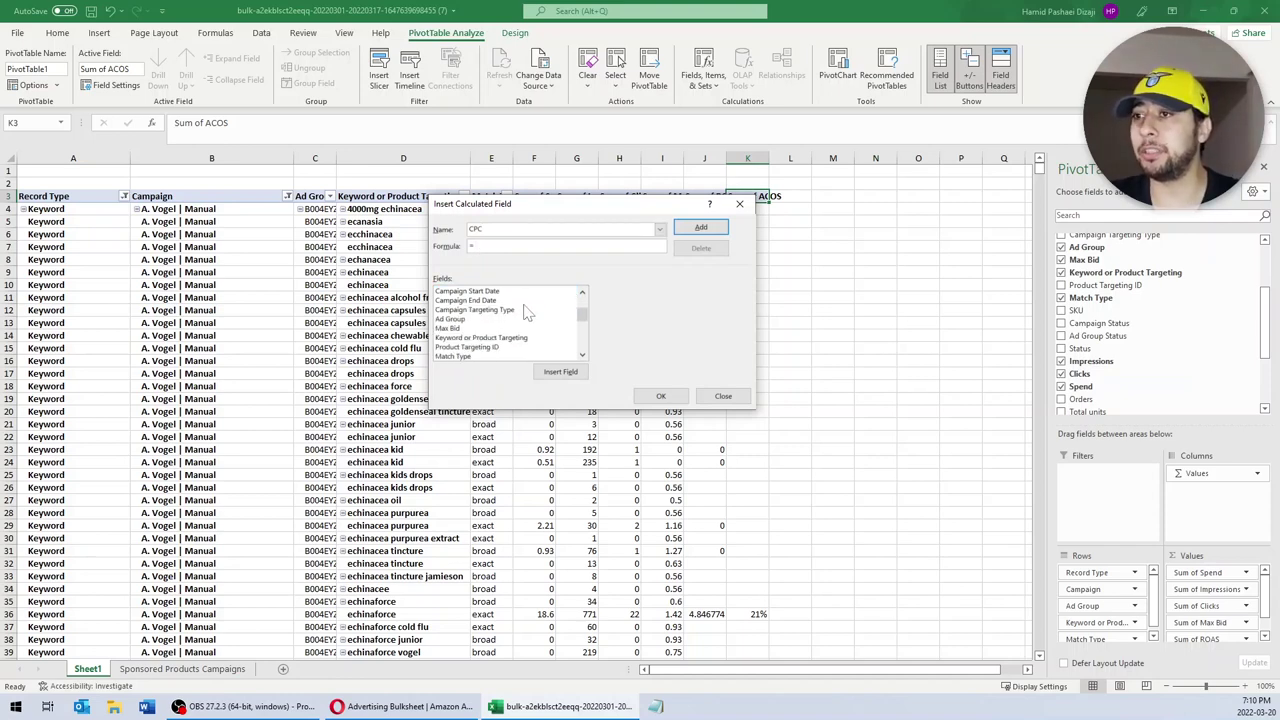
{"action": "scroll", "coordinate": [490, 330], "scroll_direction": "down", "scroll_amount": 4}
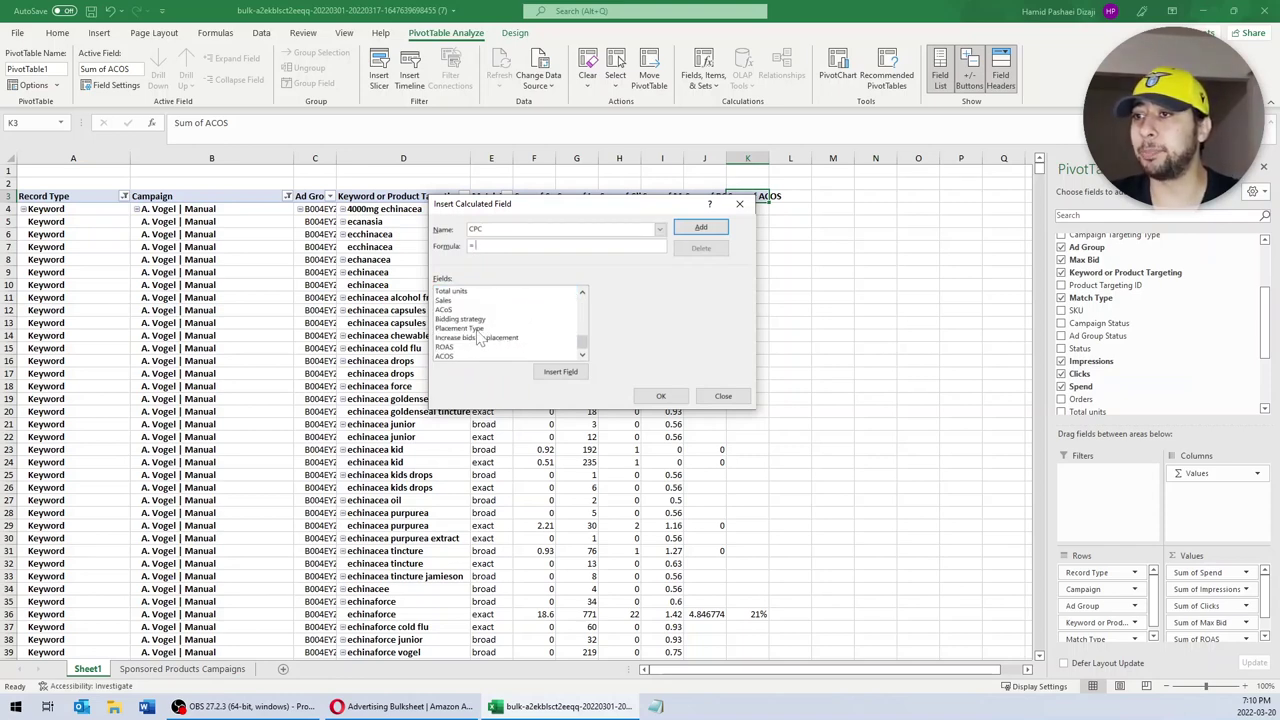
{"action": "double_click", "coordinate": [456, 301]}
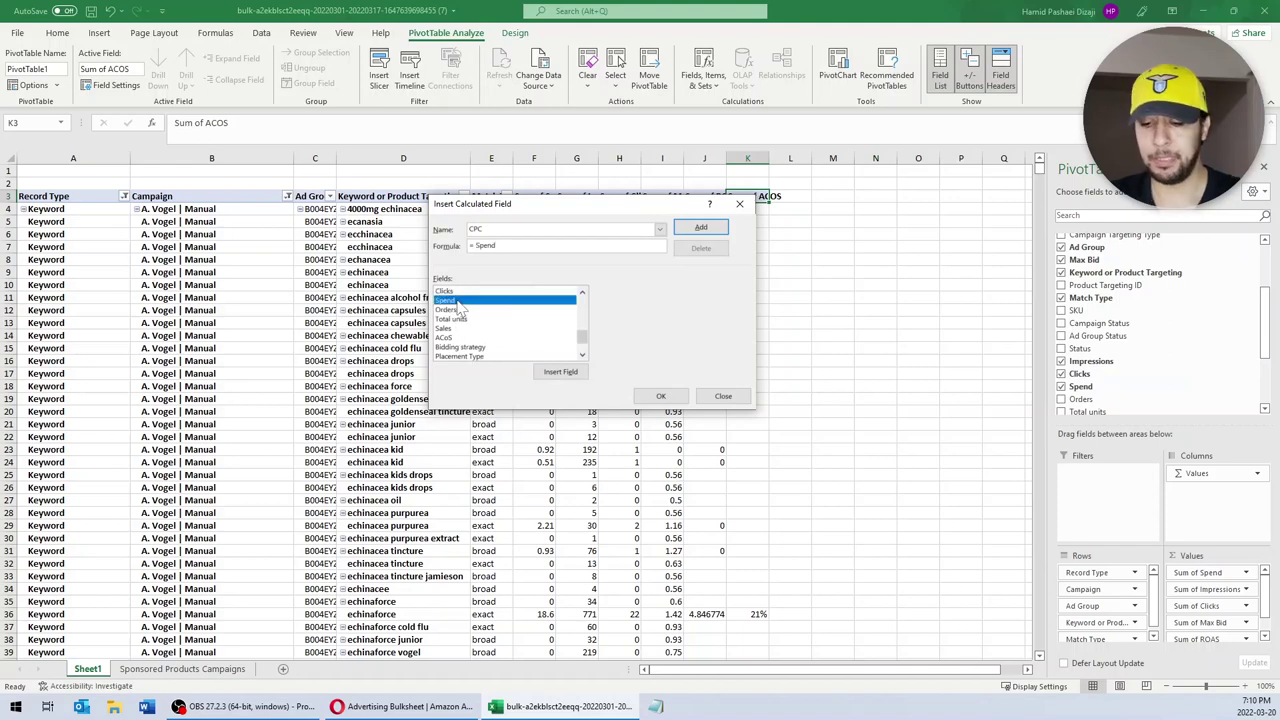
{"action": "type", "text": "/"}
{"action": "double_click", "coordinate": [444, 291]}
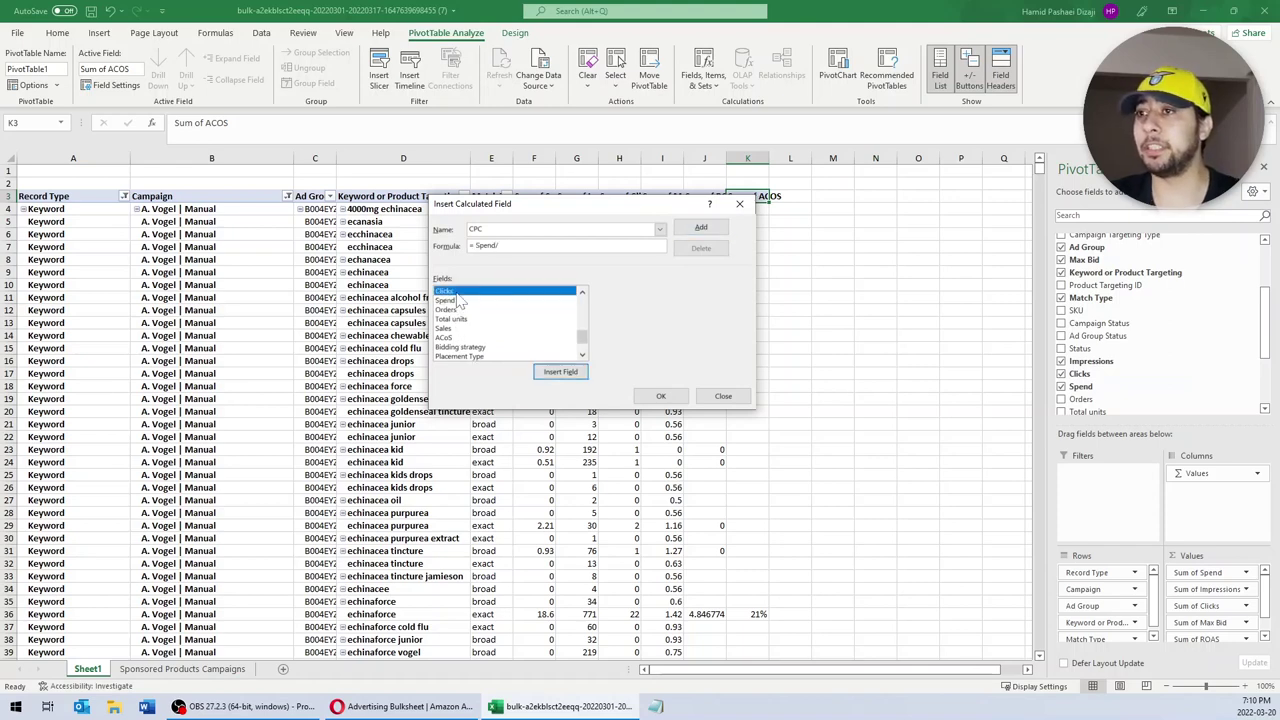
{"action": "left_click", "coordinate": [700, 227]}
{"action": "left_click", "coordinate": [677, 398]}
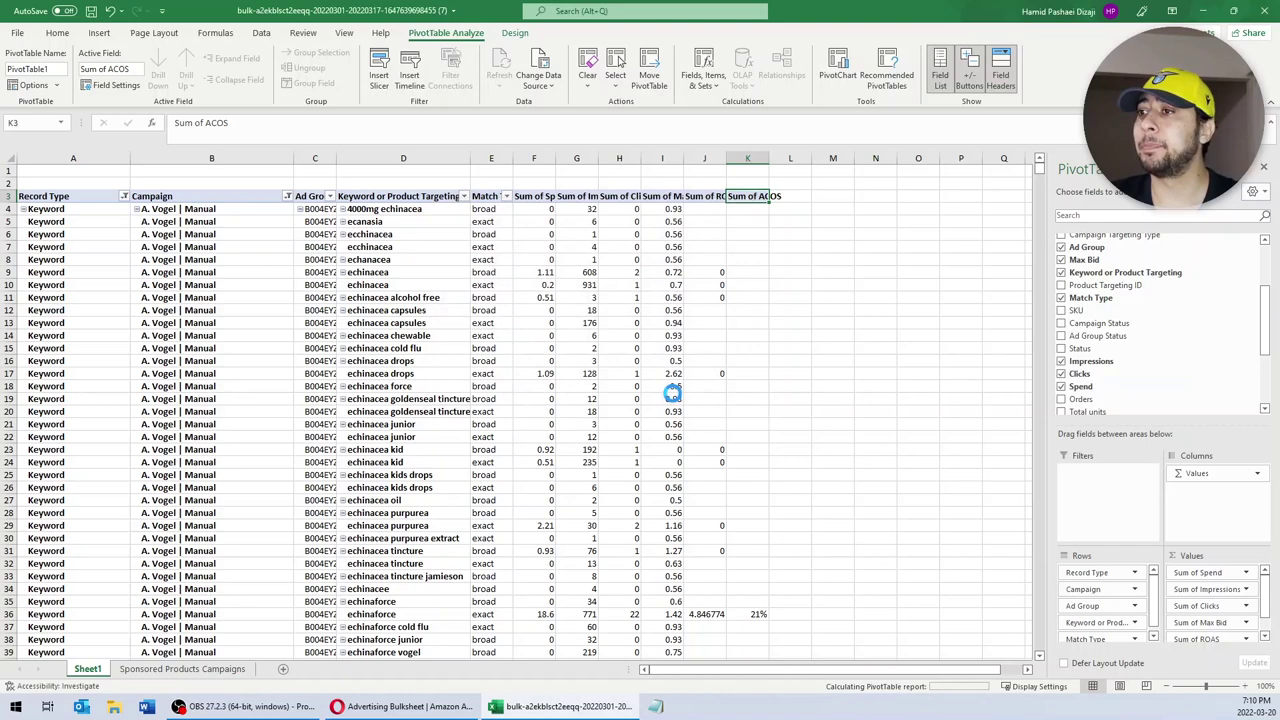
{"action": "left_click", "coordinate": [568, 310]}
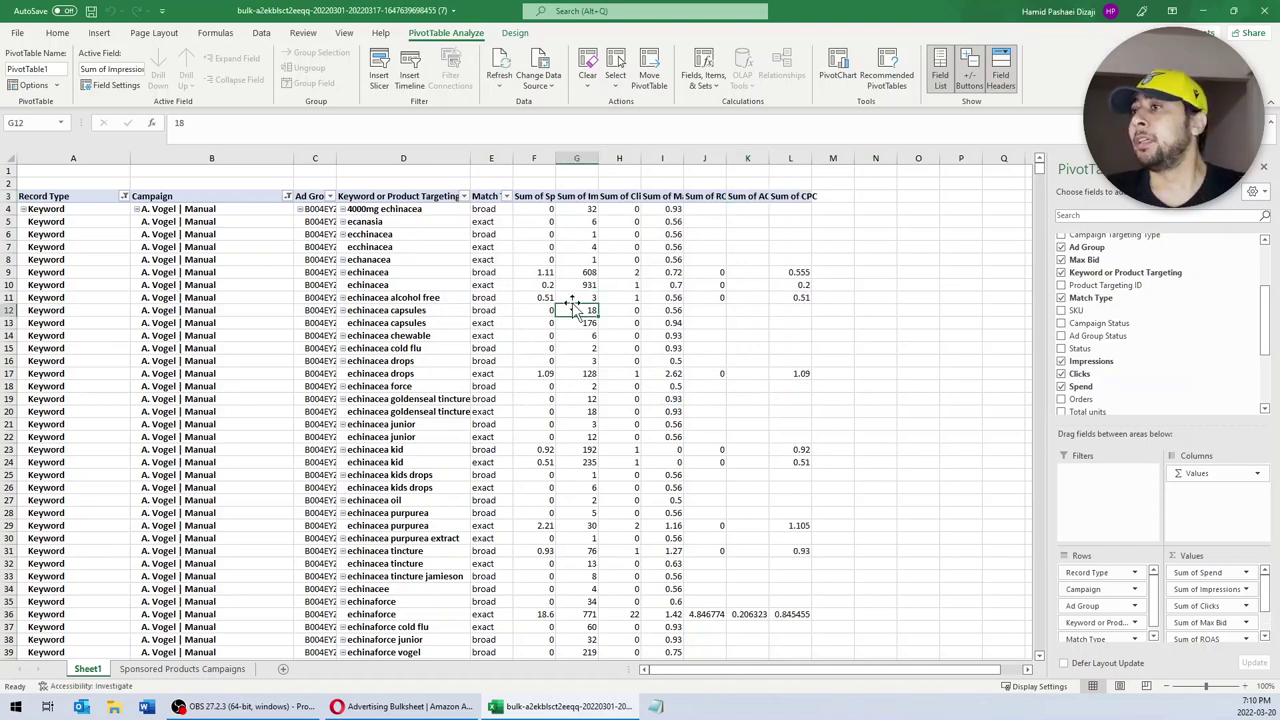
Step: Format the Sum of Spend and Sum of CPC columns as Currency, and narrow the Record Type column to fit its header
{"action": "left_click", "coordinate": [790, 158]}
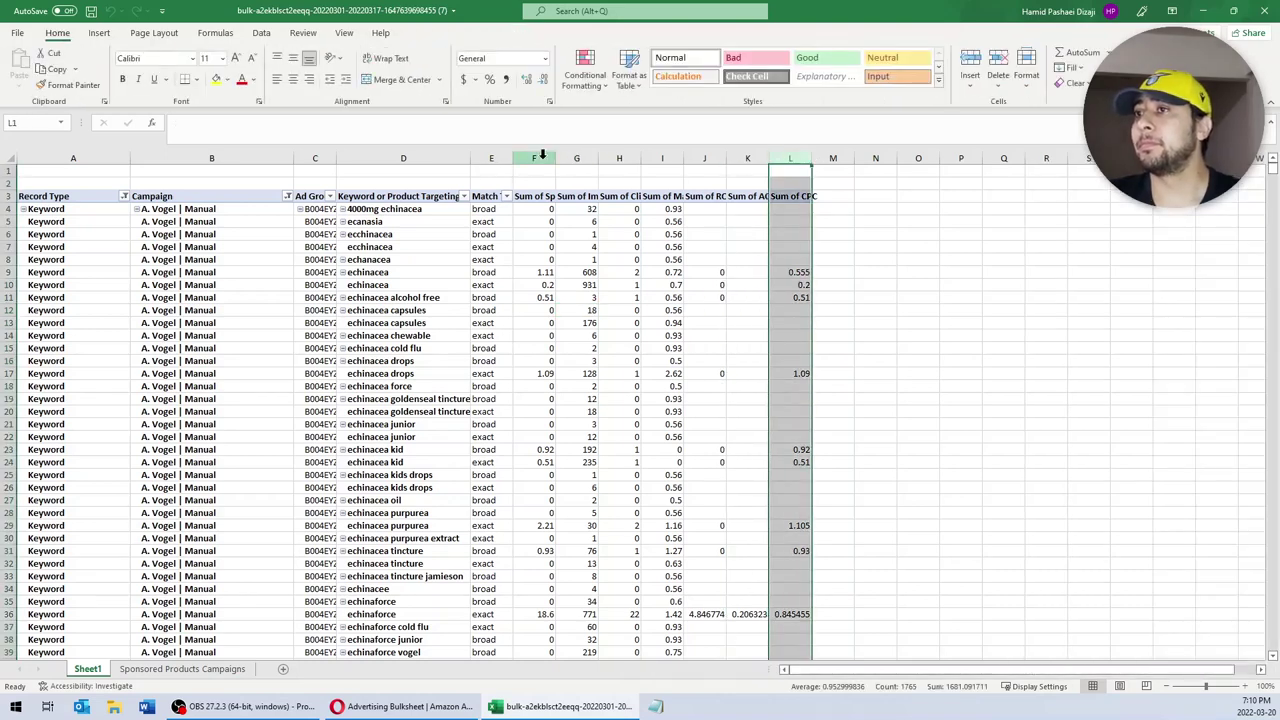
{"action": "left_click", "coordinate": [540, 196]}
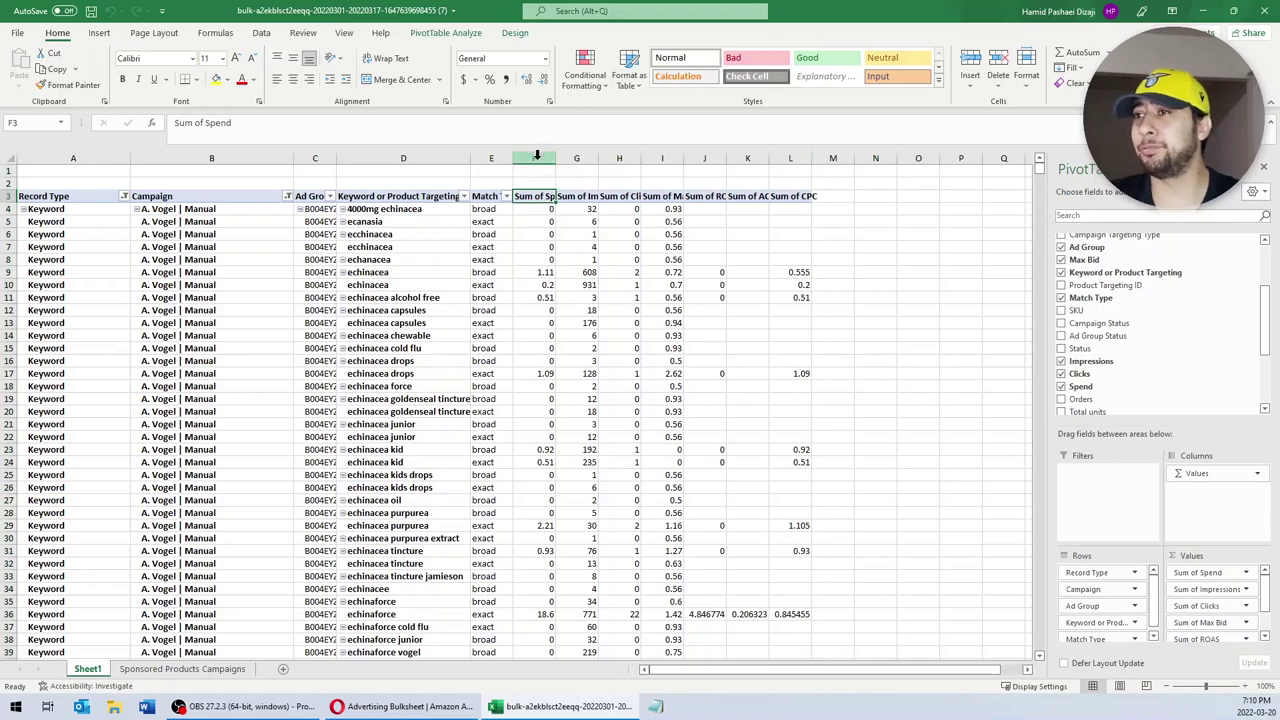
{"action": "left_click", "coordinate": [541, 157]}
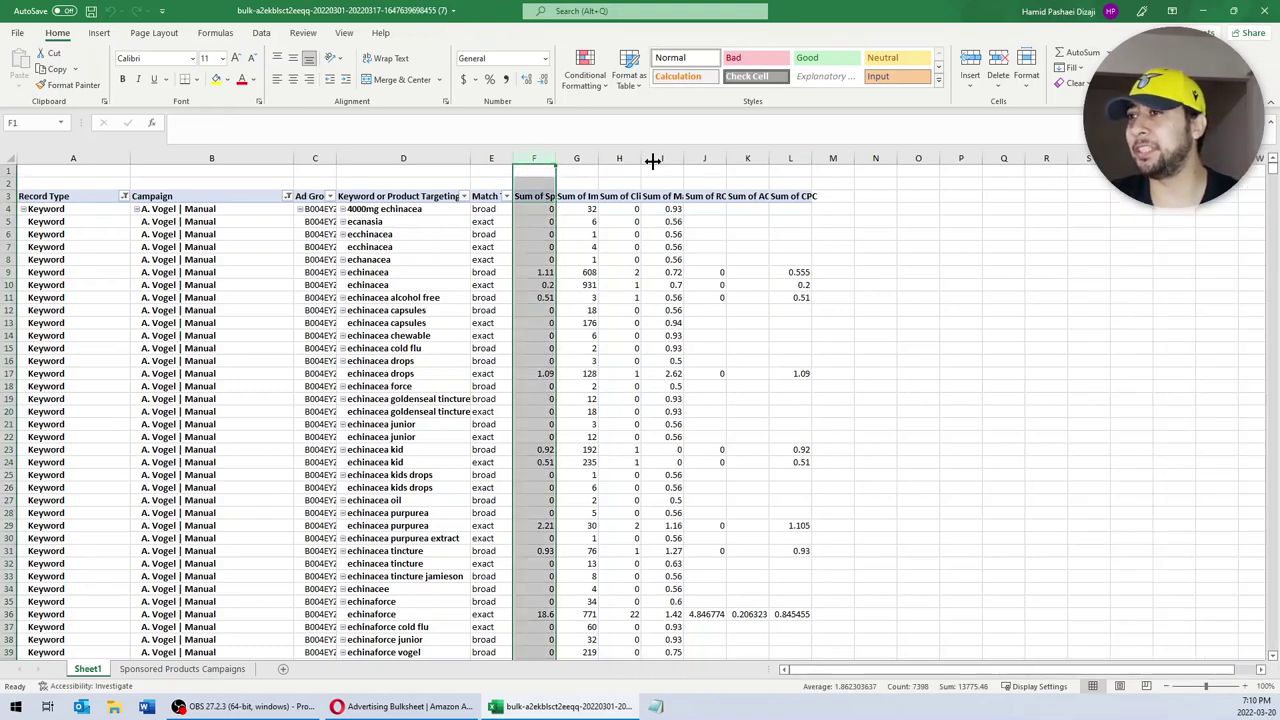
{"action": "left_click", "coordinate": [789, 157], "text": "ctrl"}
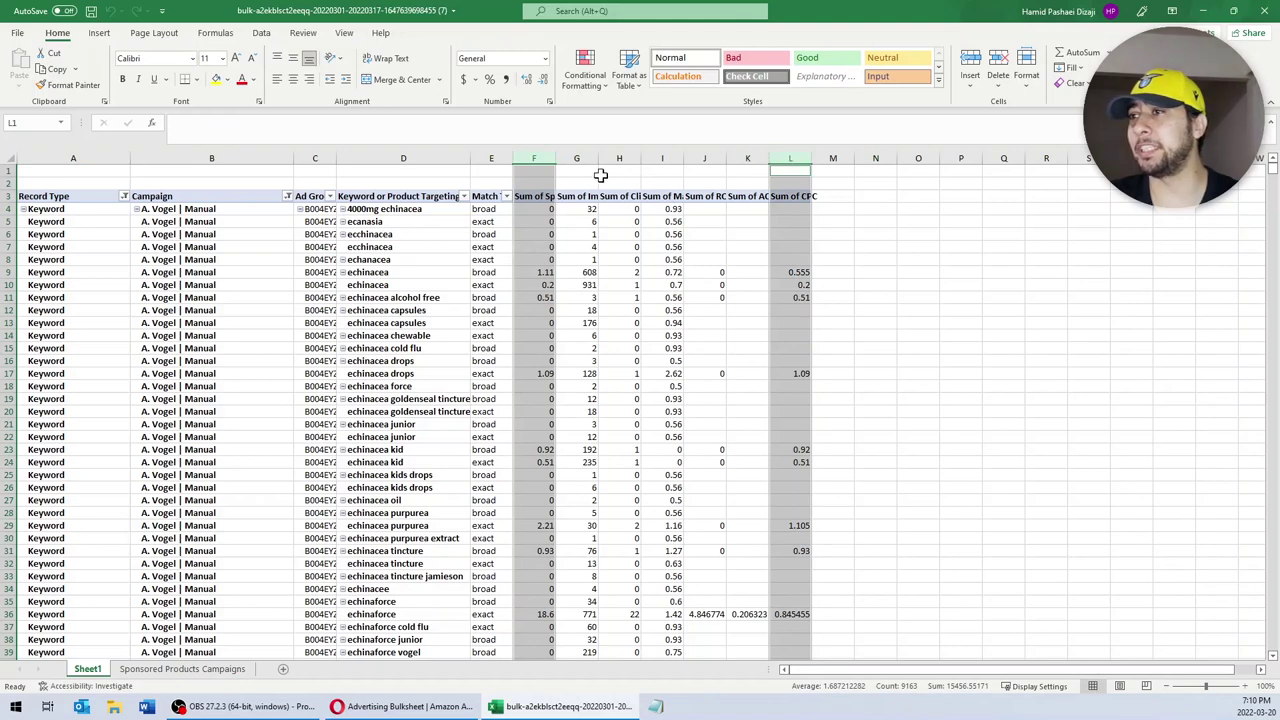
{"action": "left_click", "coordinate": [545, 58]}
{"action": "left_click", "coordinate": [528, 143]}
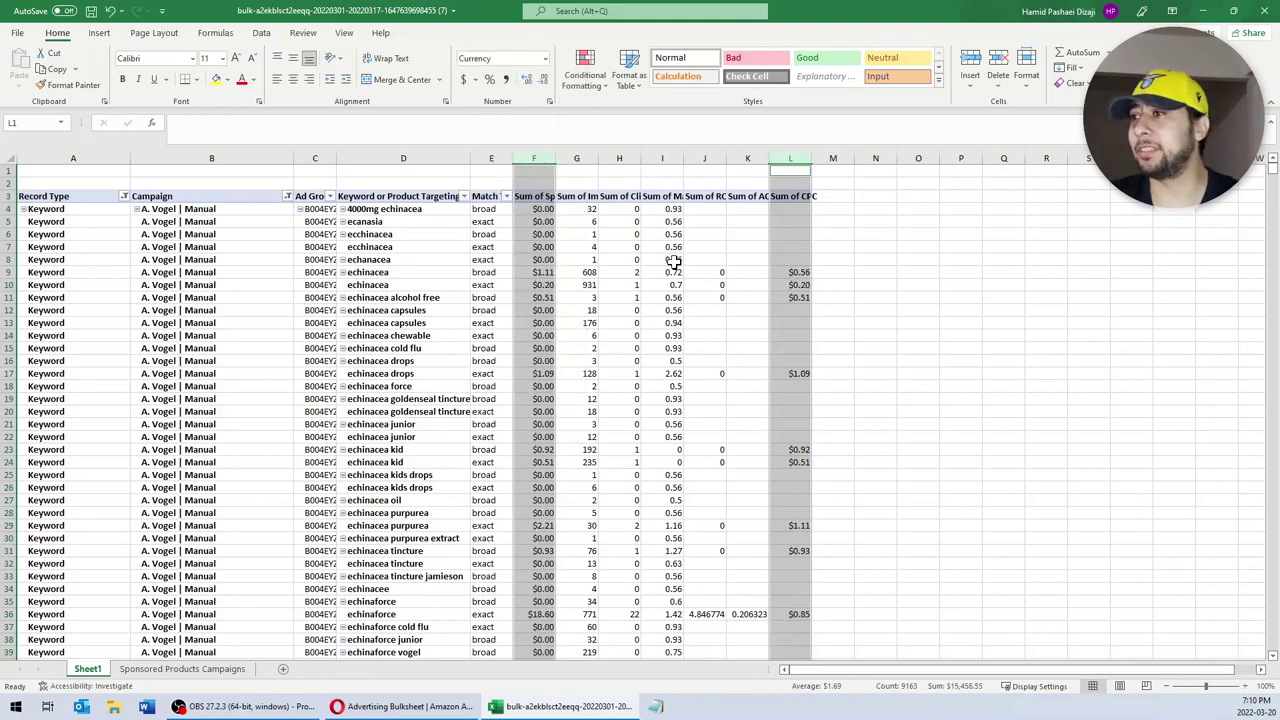
{"action": "left_click", "coordinate": [763, 284]}
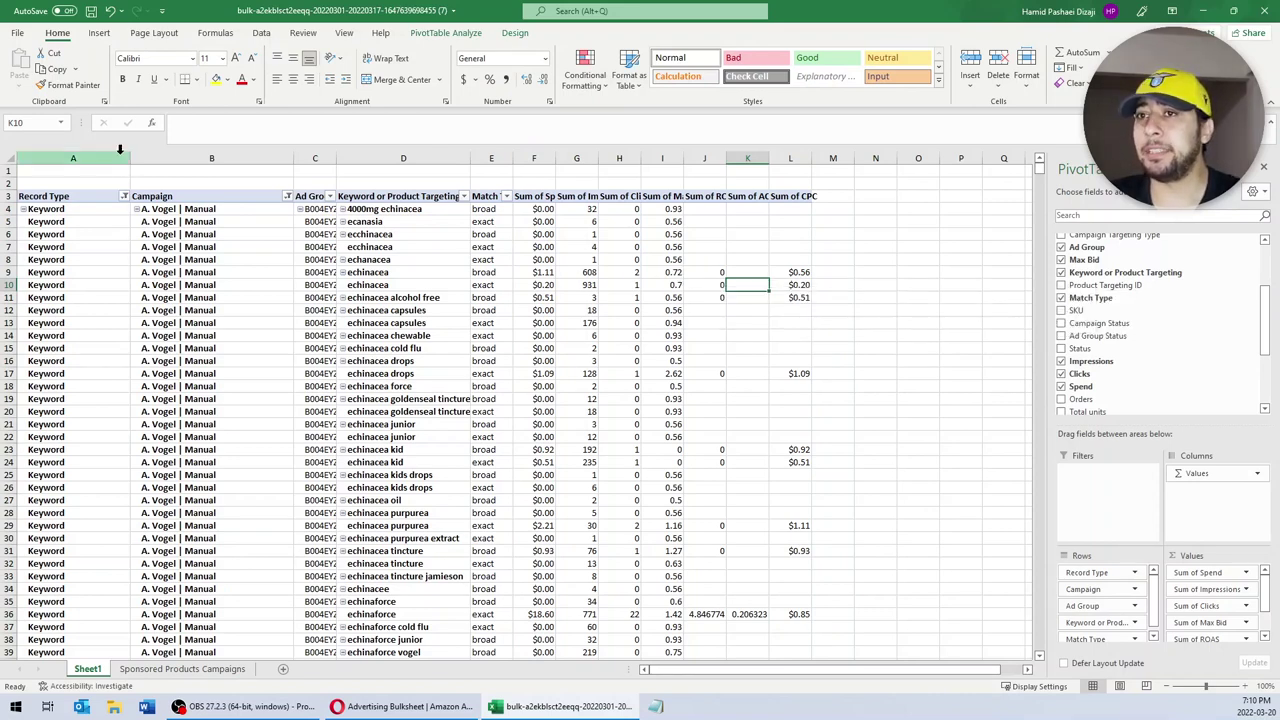
{"action": "left_click_drag", "start_coordinate": [128, 158], "coordinate": [81, 157]}
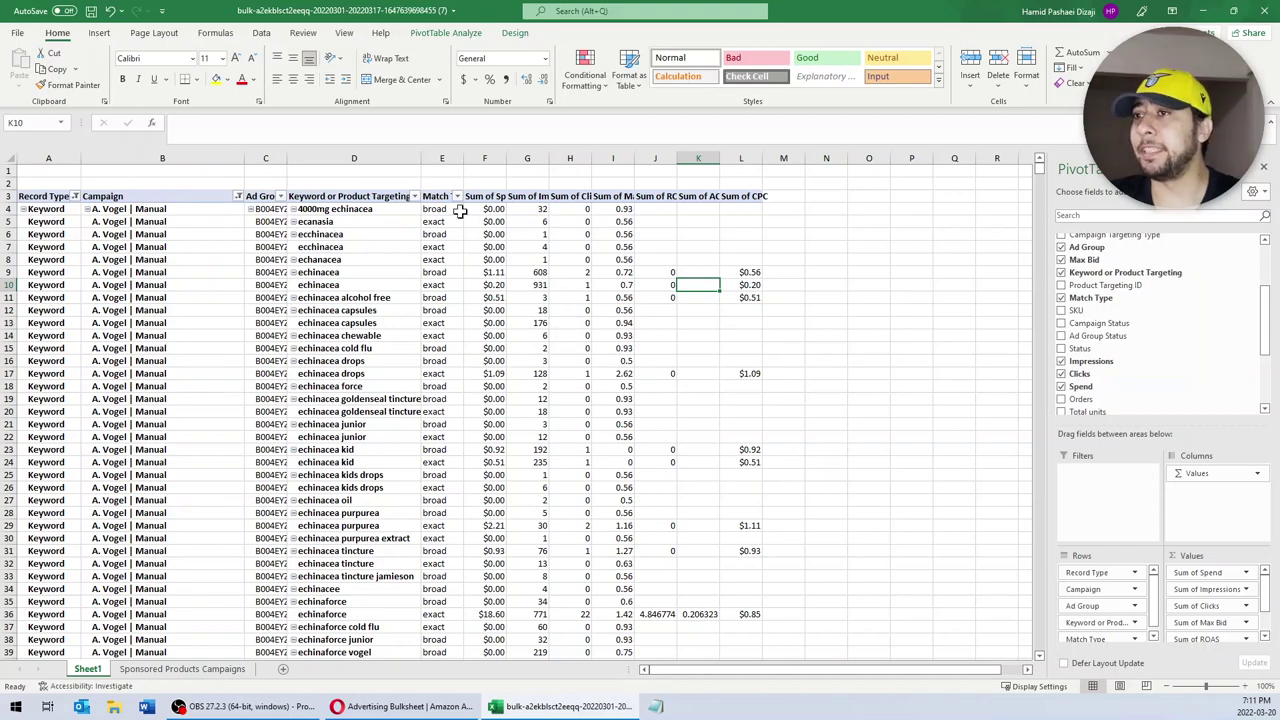
{"action": "left_click_drag", "start_coordinate": [48, 158], "coordinate": [424, 154]}
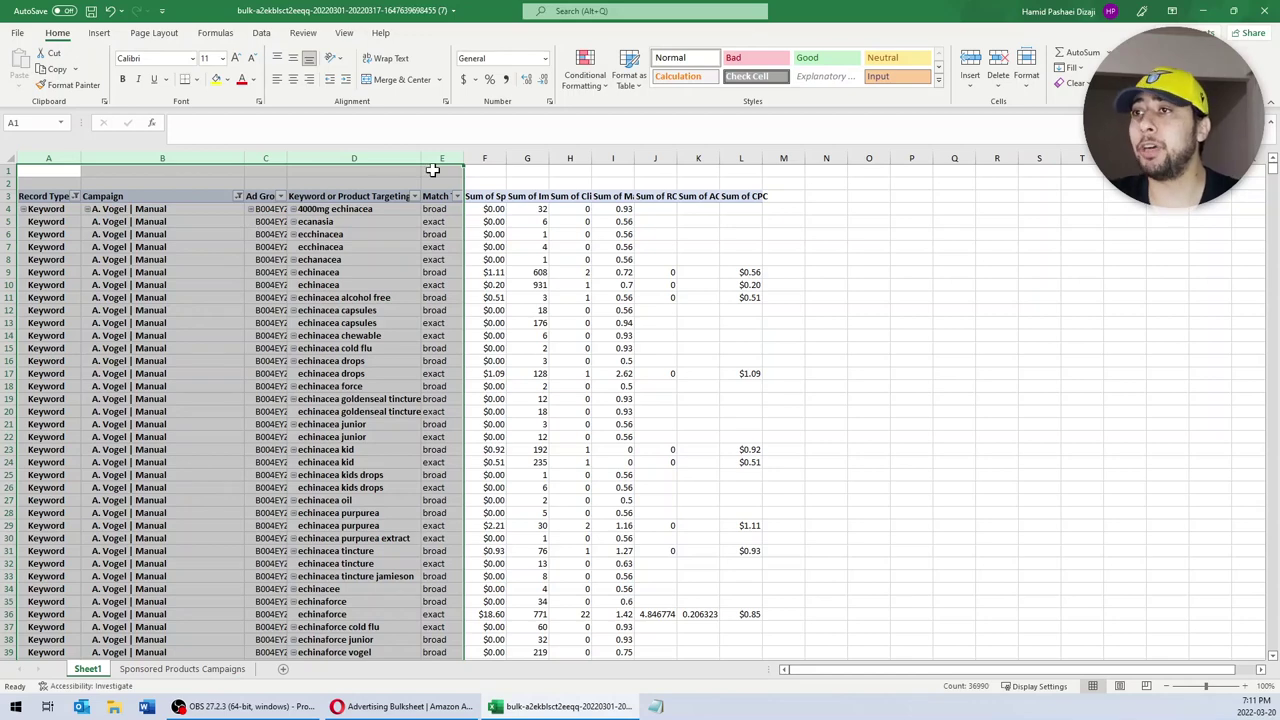
{"action": "left_click_drag", "start_coordinate": [450, 158], "coordinate": [55, 152]}
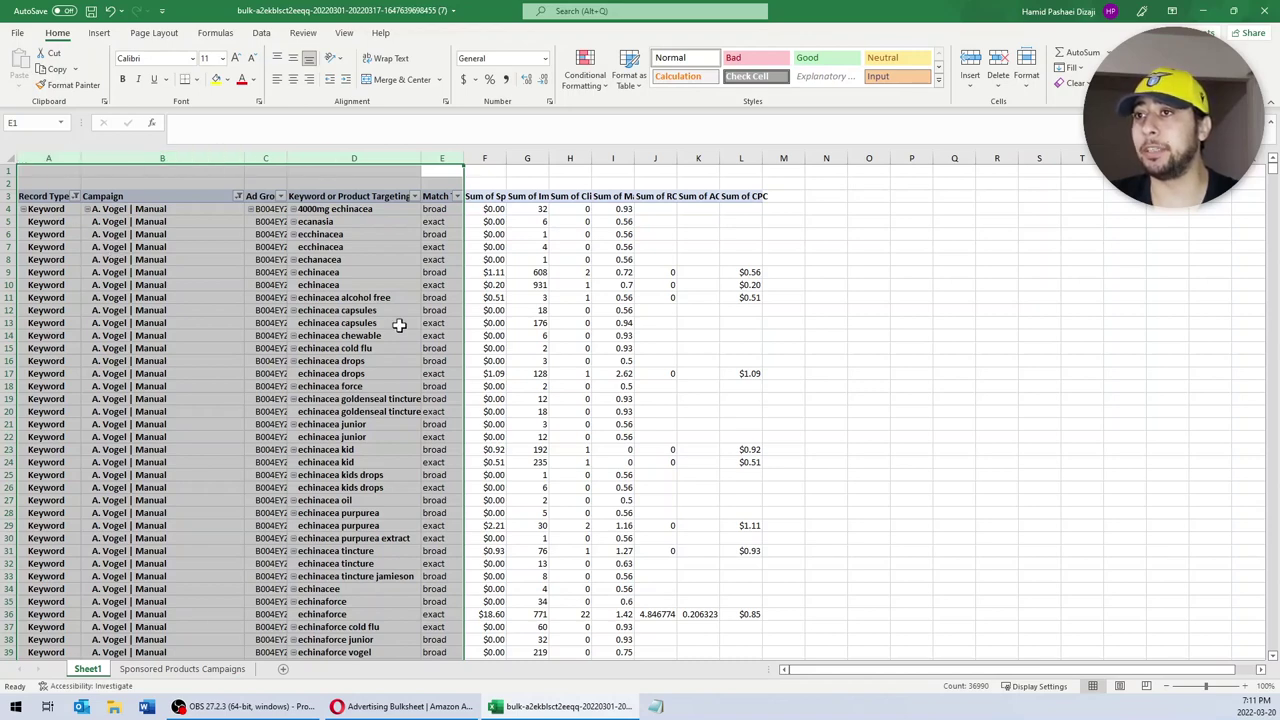
{"action": "left_click", "coordinate": [389, 273]}
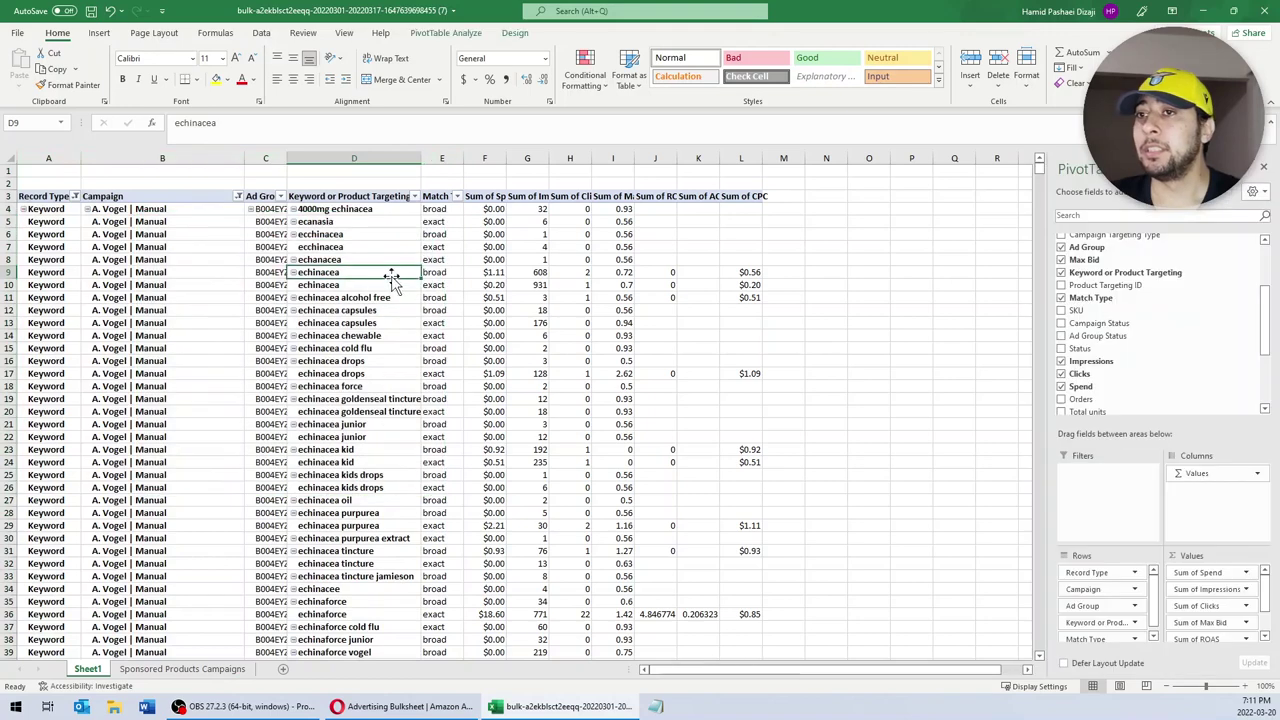
Step: Copy the PivotTable's value columns from Sum of Spend to Sum of CPC into a new sheet, starting at cell F1
{"action": "left_click", "coordinate": [735, 197]}
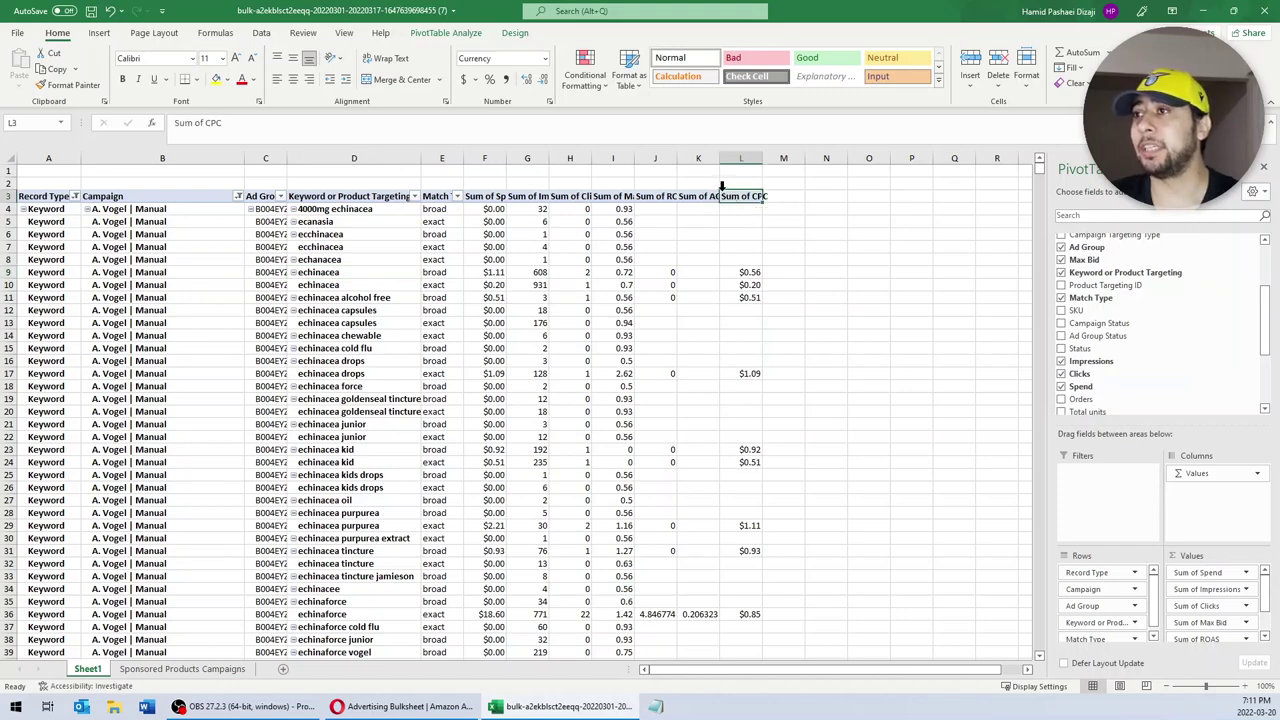
{"action": "left_click_drag", "start_coordinate": [721, 187], "coordinate": [469, 183]}
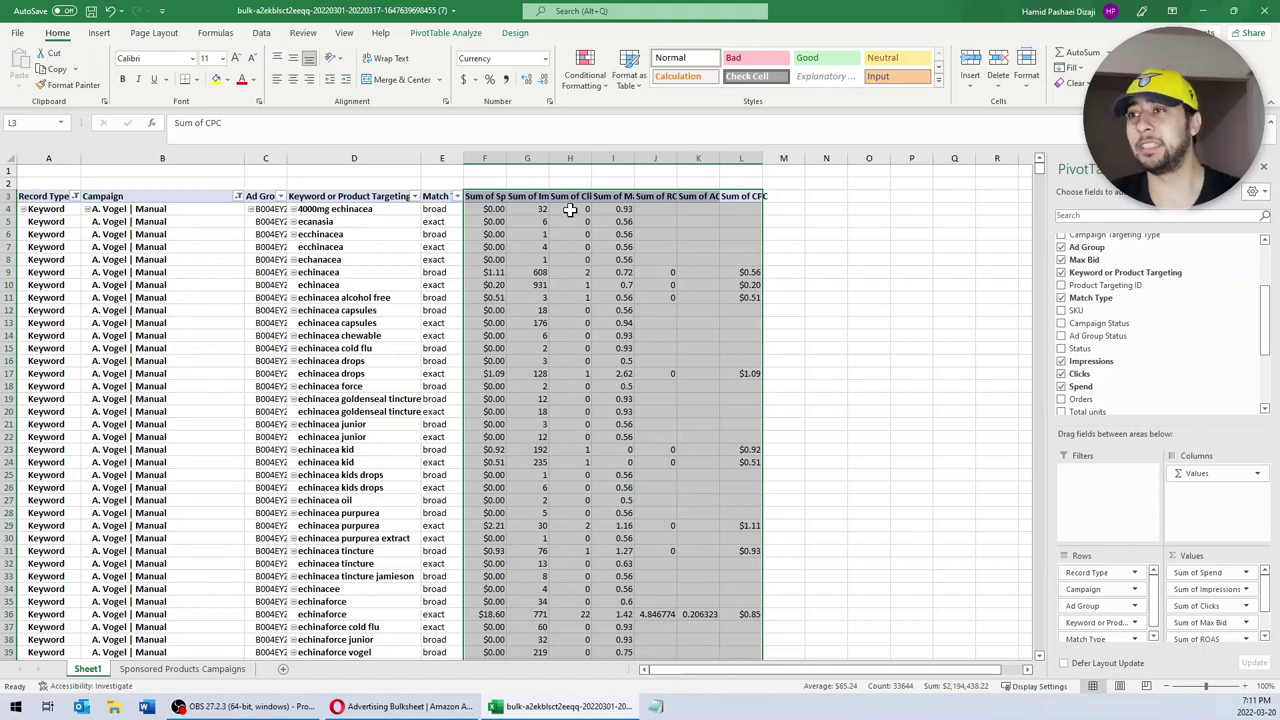
{"action": "key", "text": "ctrl+c"}
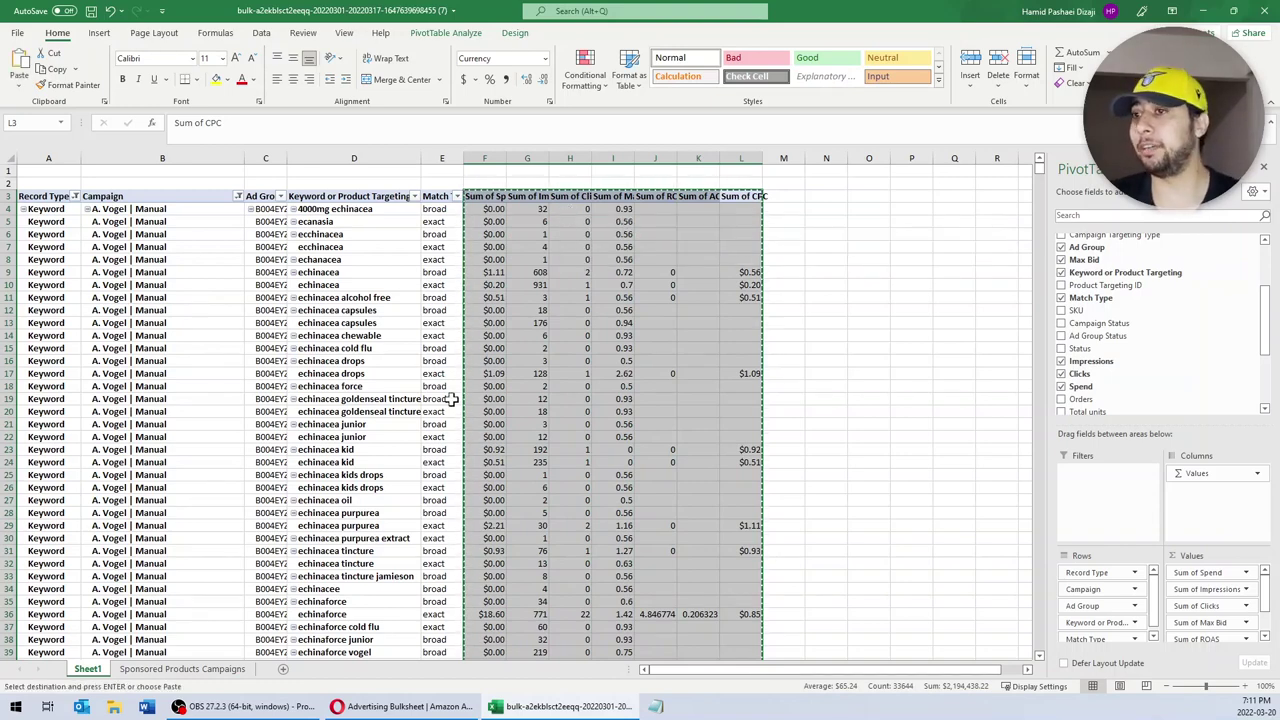
{"action": "left_click", "coordinate": [283, 669]}
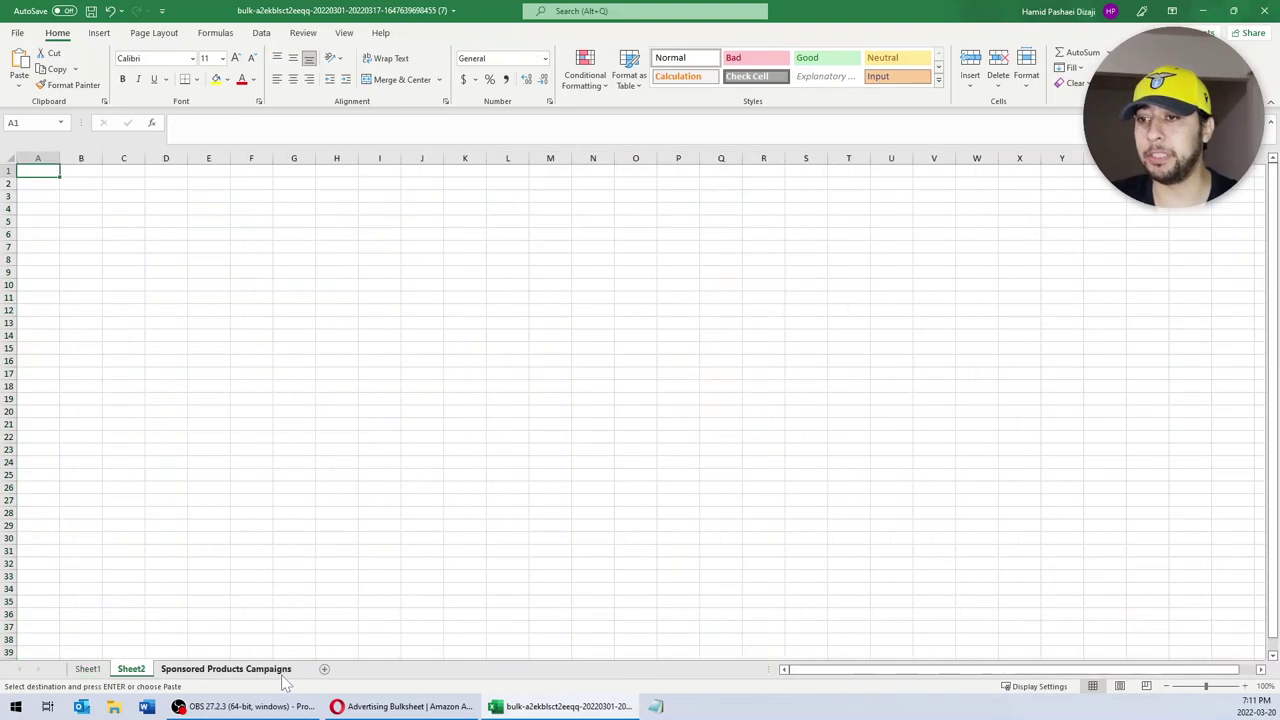
{"action": "left_click", "coordinate": [241, 173]}
{"action": "key", "text": "ctrl+v"}
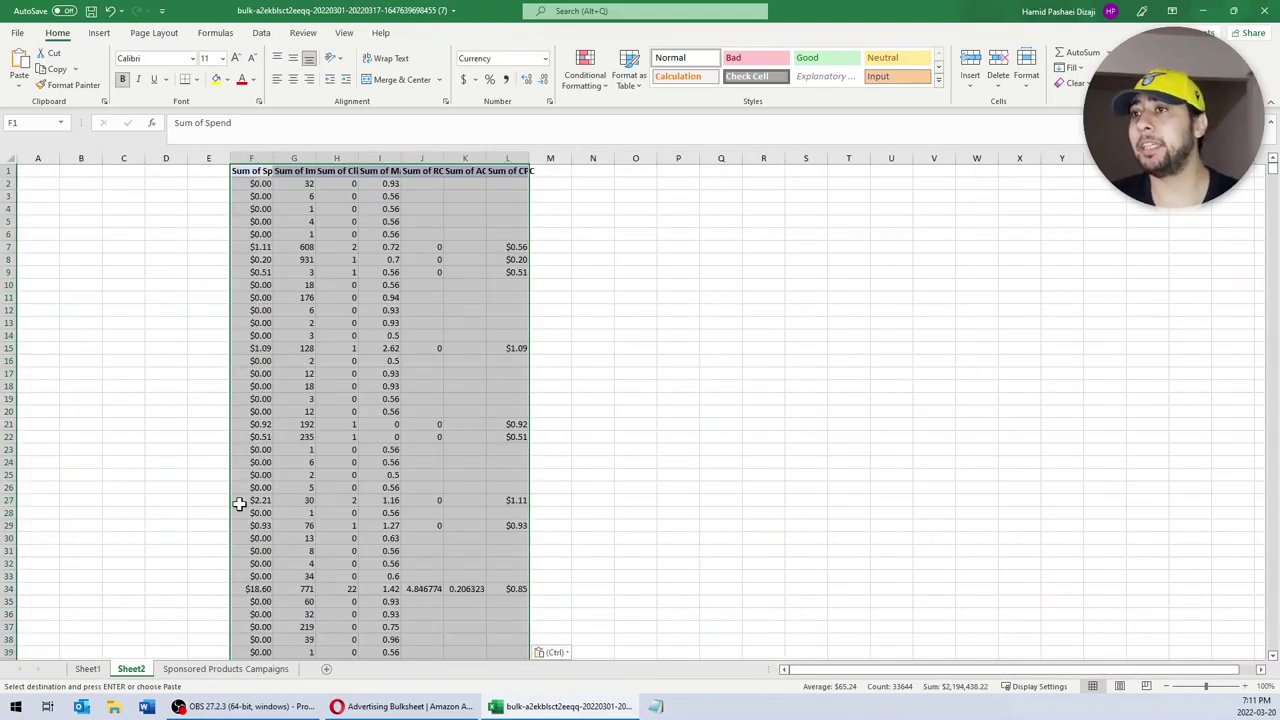
Step: Copy the PivotTable's label columns from Record Type to Match Type on Sheet1 into Sheet2, starting at cell A1
{"action": "left_click", "coordinate": [99, 670]}
{"action": "left_click_drag", "start_coordinate": [428, 196], "coordinate": [48, 196]}
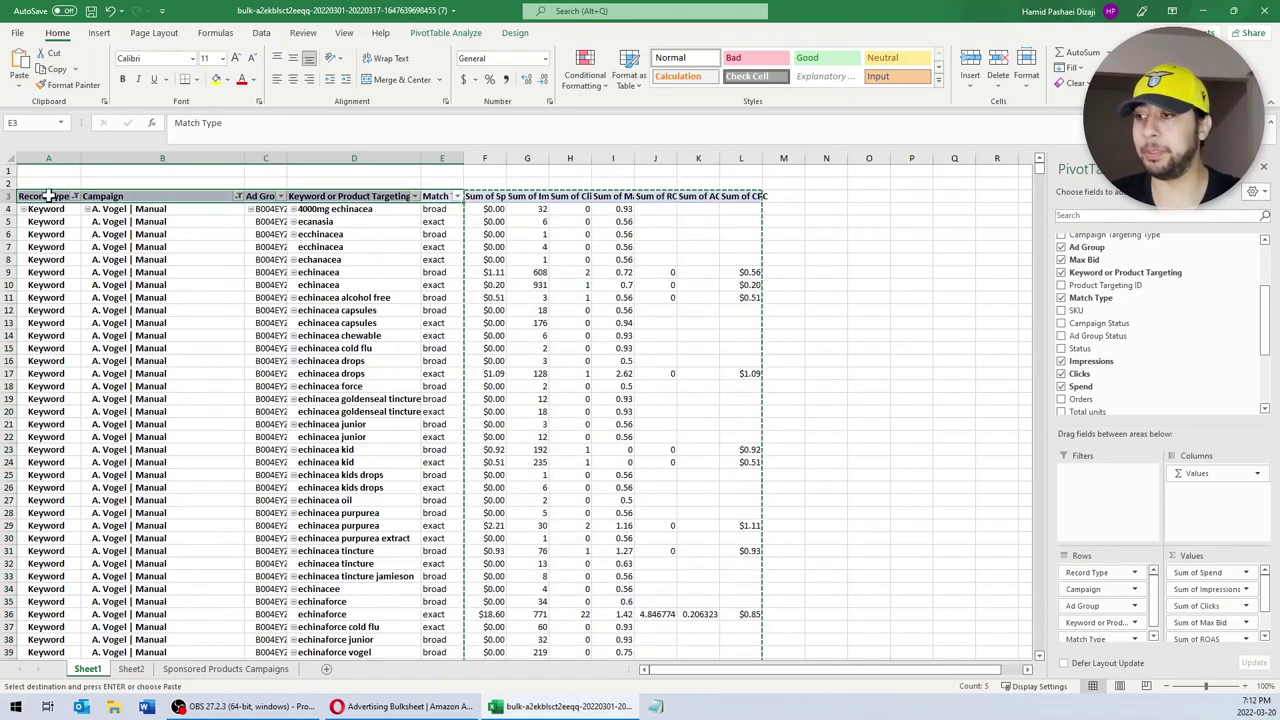
{"action": "key", "text": "ctrl+shift+Down"}
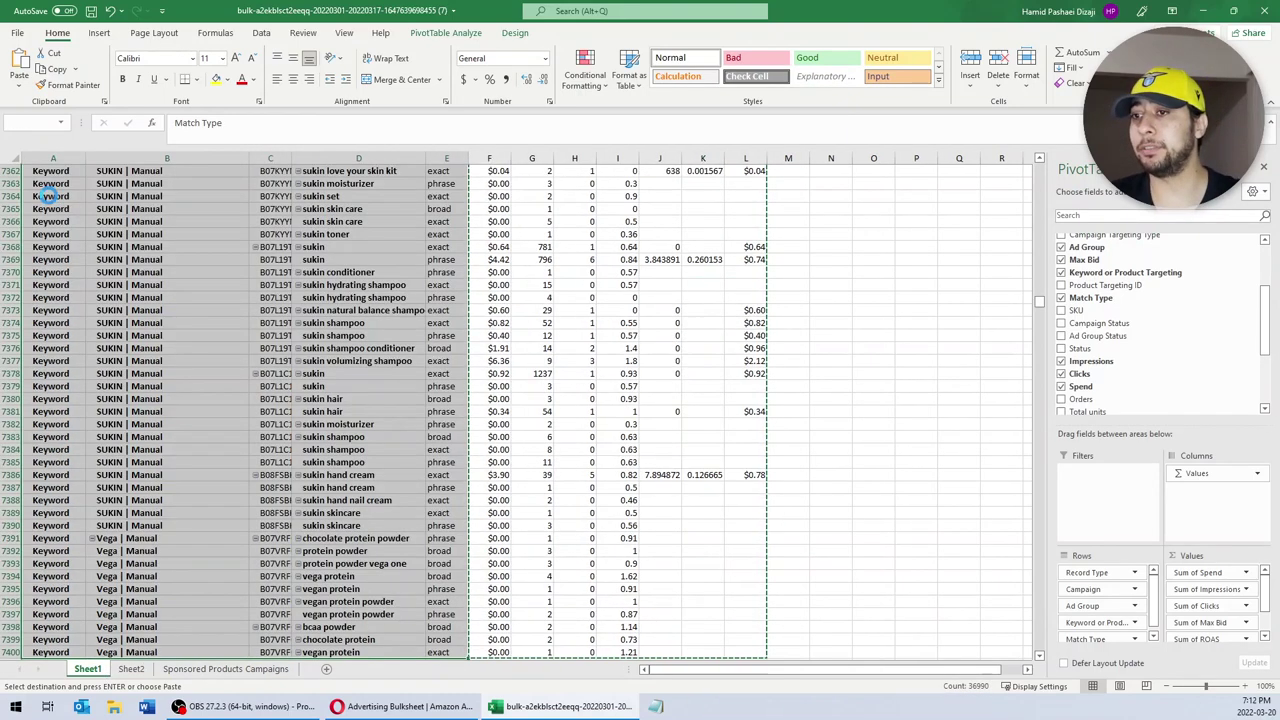
{"action": "left_click", "coordinate": [131, 669]}
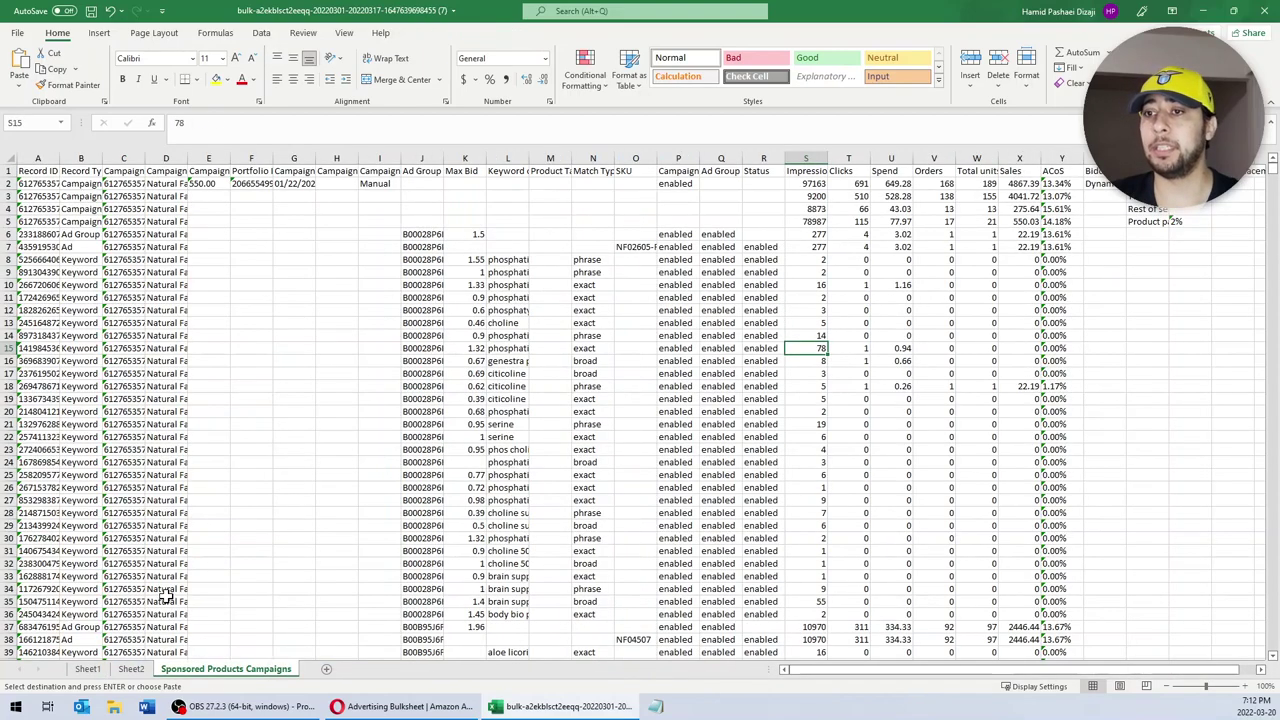
{"action": "left_click", "coordinate": [37, 171]}
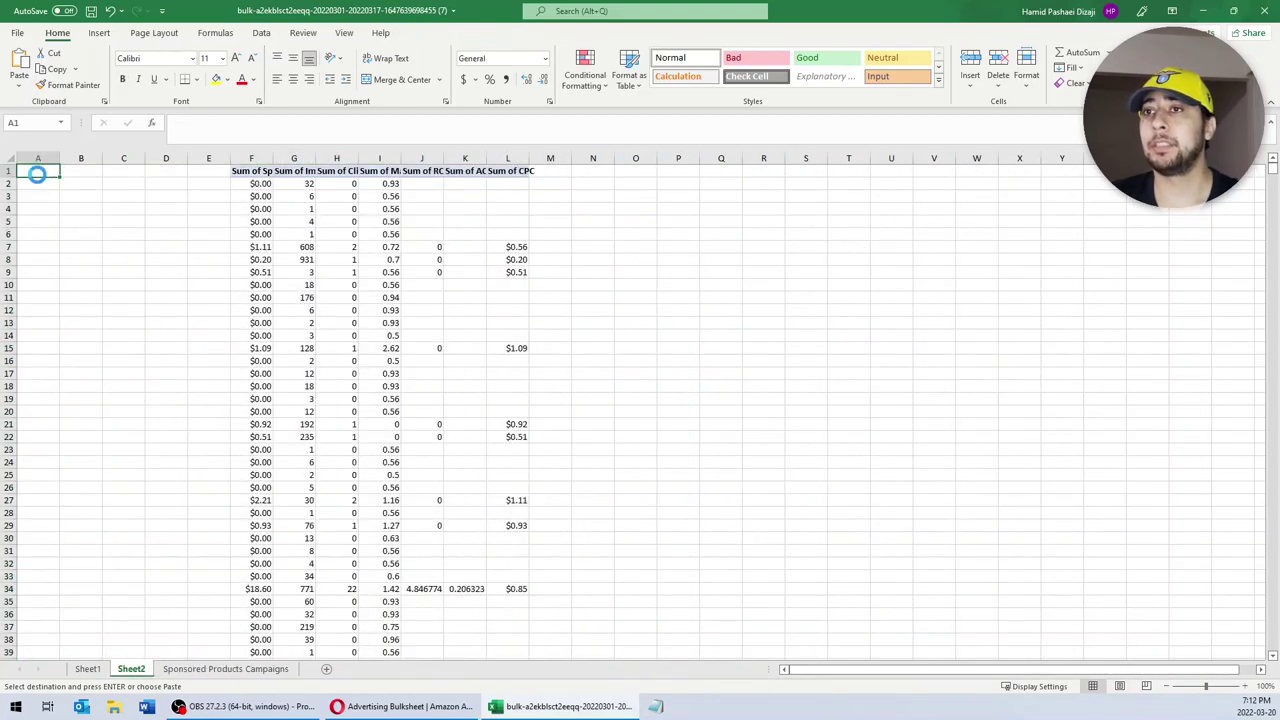
{"action": "key", "text": "ctrl+v"}
{"action": "left_click", "coordinate": [277, 322]}
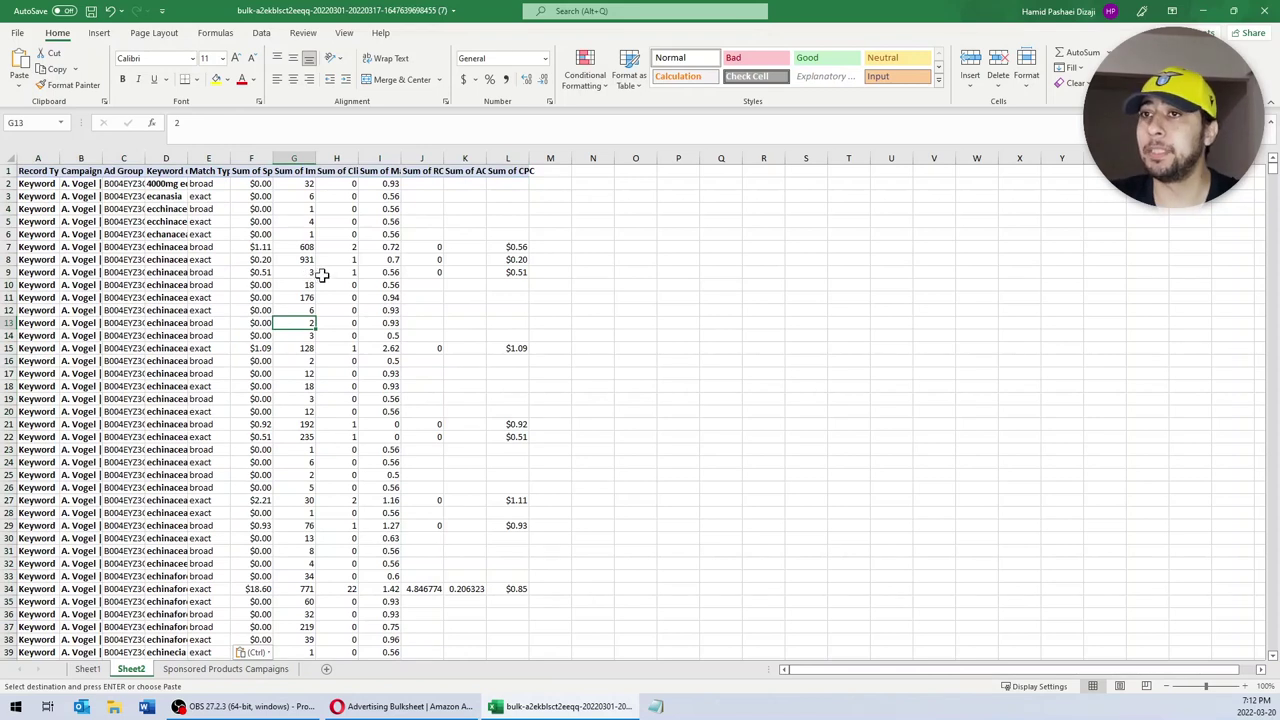
Step: Remove the text "Sum of" from all headers in row 1 of Sheet2 by replacing it with nothing
{"action": "double_click", "coordinate": [336, 171]}
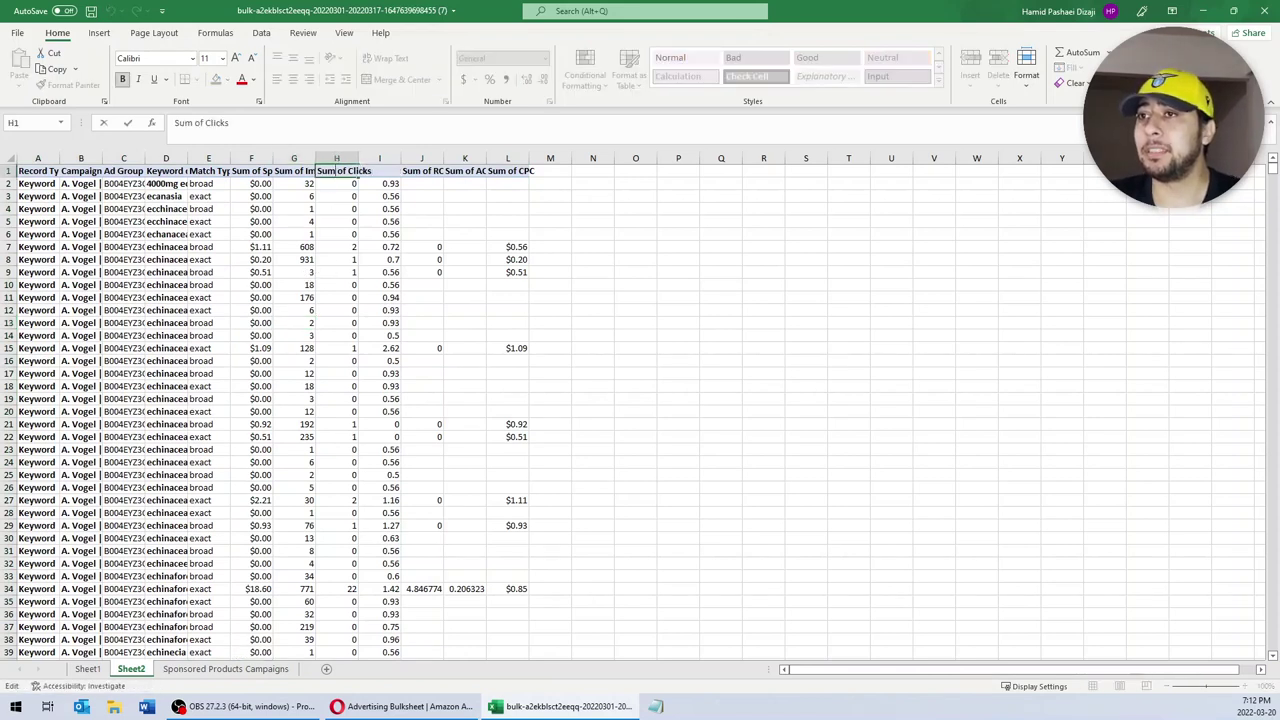
{"action": "left_click_drag", "start_coordinate": [348, 171], "coordinate": [317, 171]}
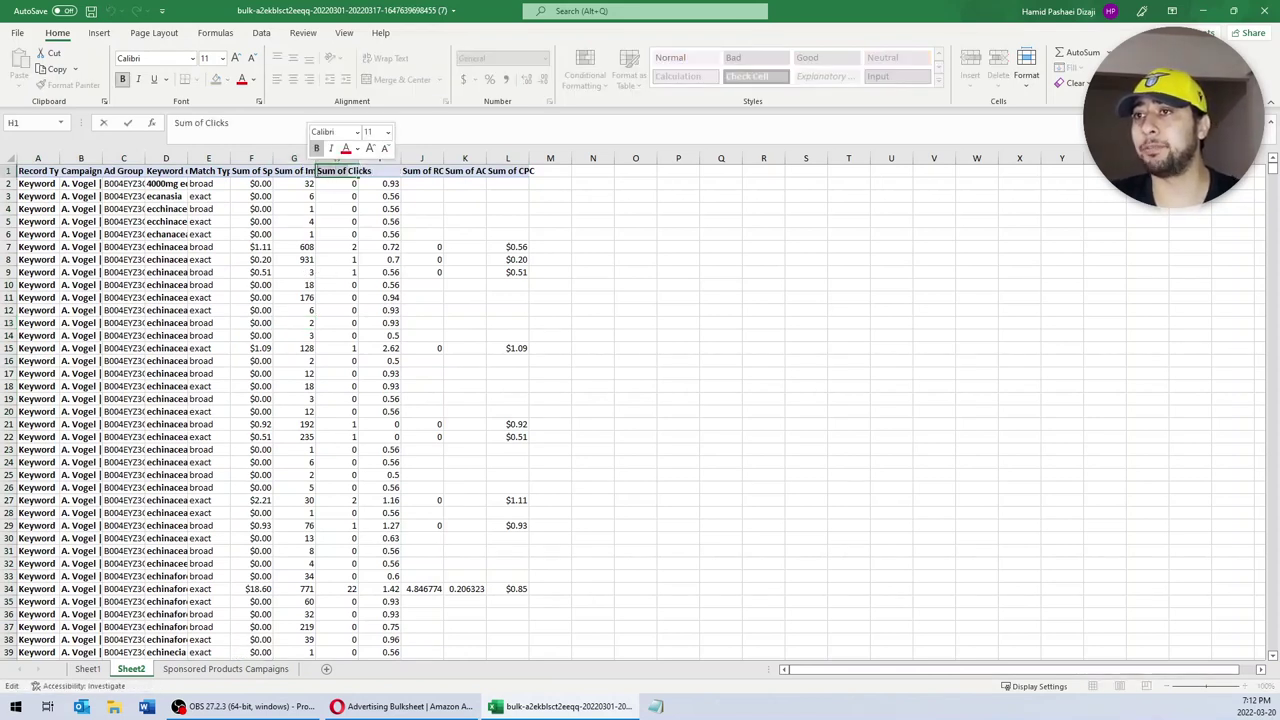
{"action": "left_click", "coordinate": [8, 171]}
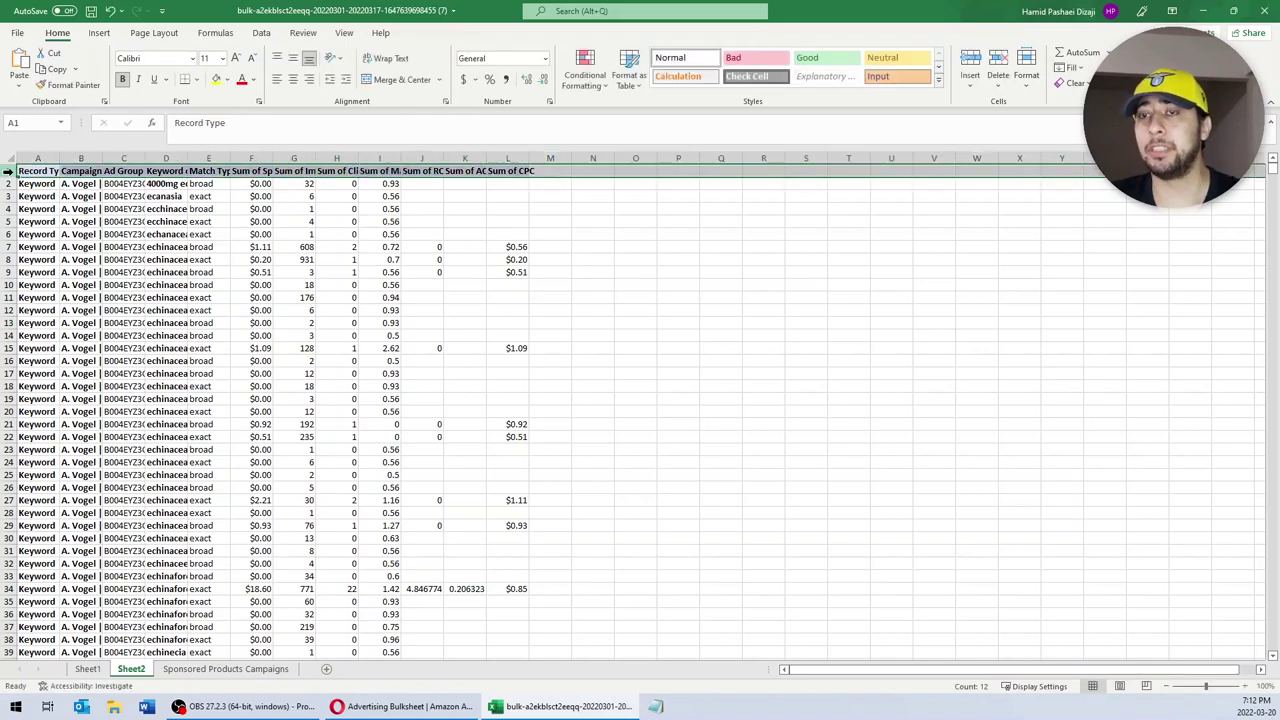
{"action": "key", "text": "ctrl+h"}
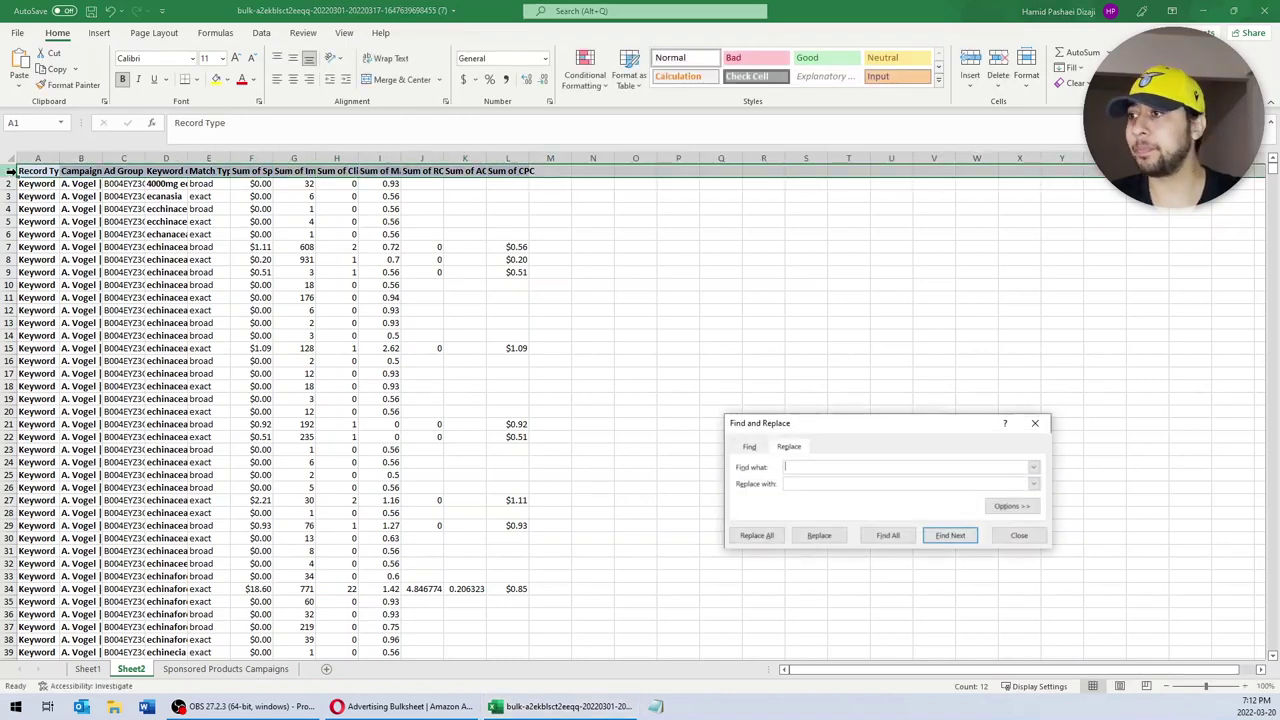
{"action": "type", "text": "Sum of"}
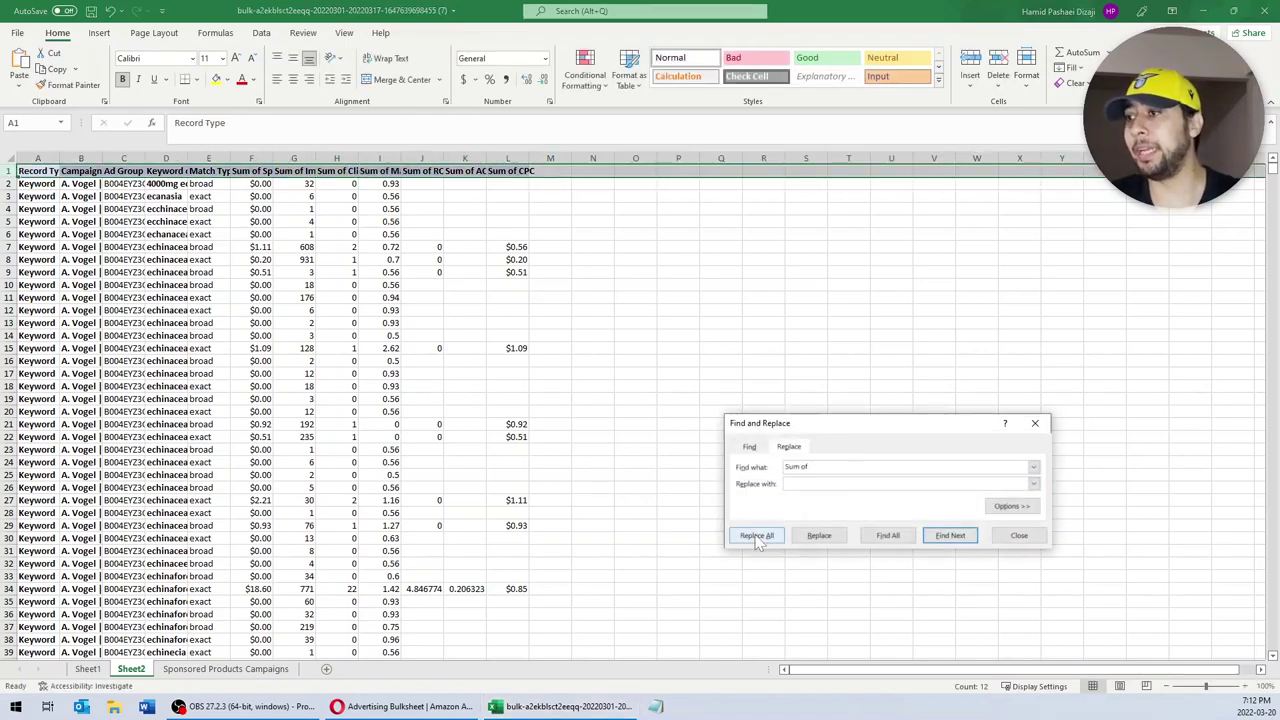
{"action": "left_click", "coordinate": [757, 535]}
{"action": "left_click", "coordinate": [645, 390]}
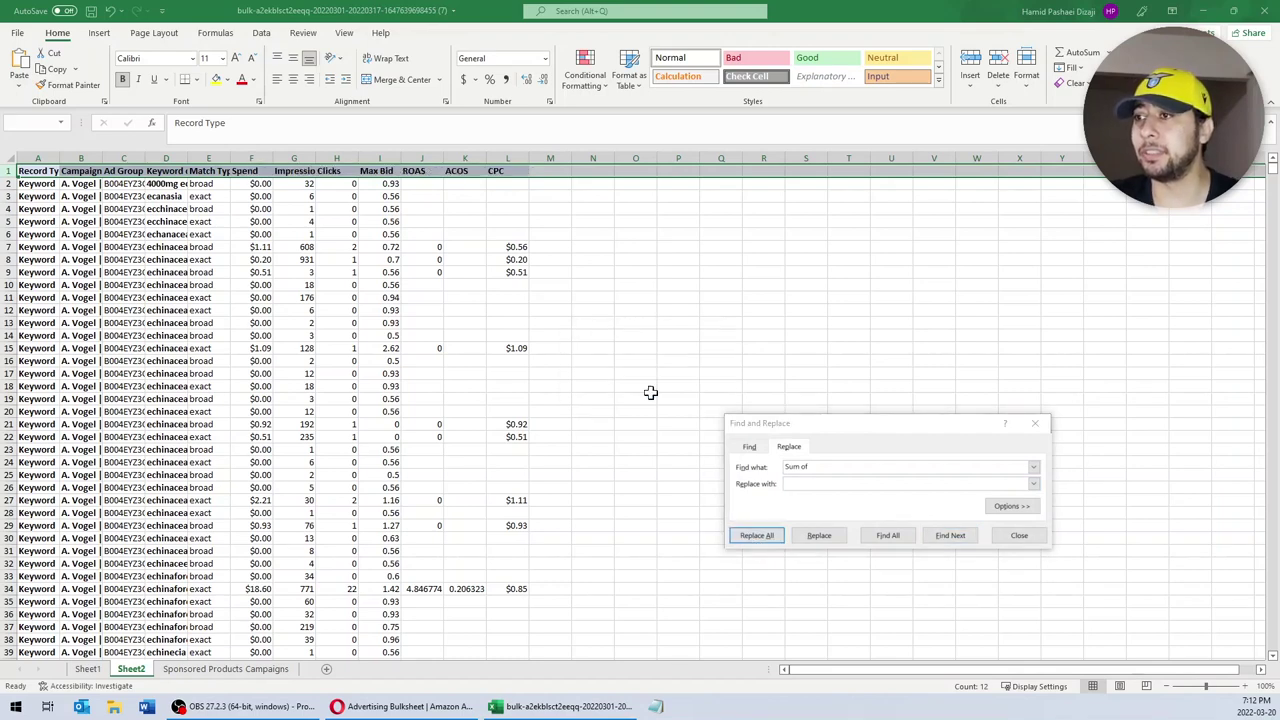
{"action": "left_click", "coordinate": [1019, 535]}
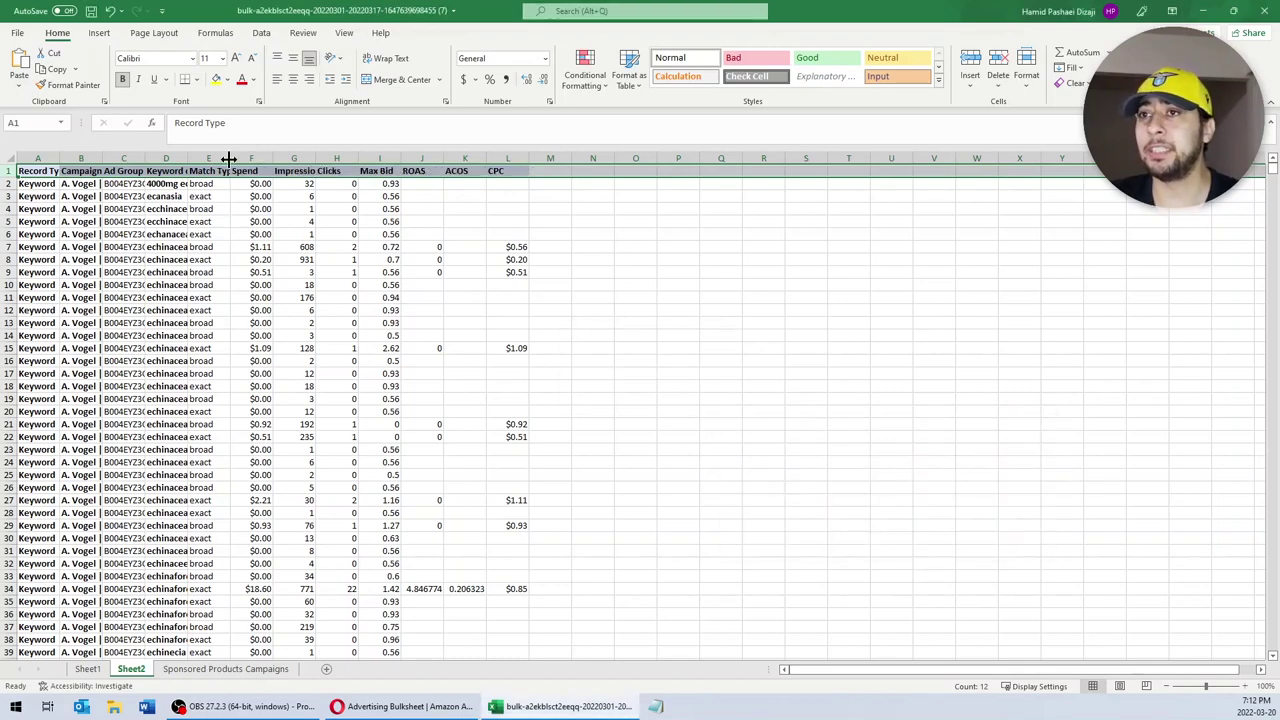
Step: Freeze the top row of Sheet2 and save the workbook
{"action": "left_click", "coordinate": [207, 209]}
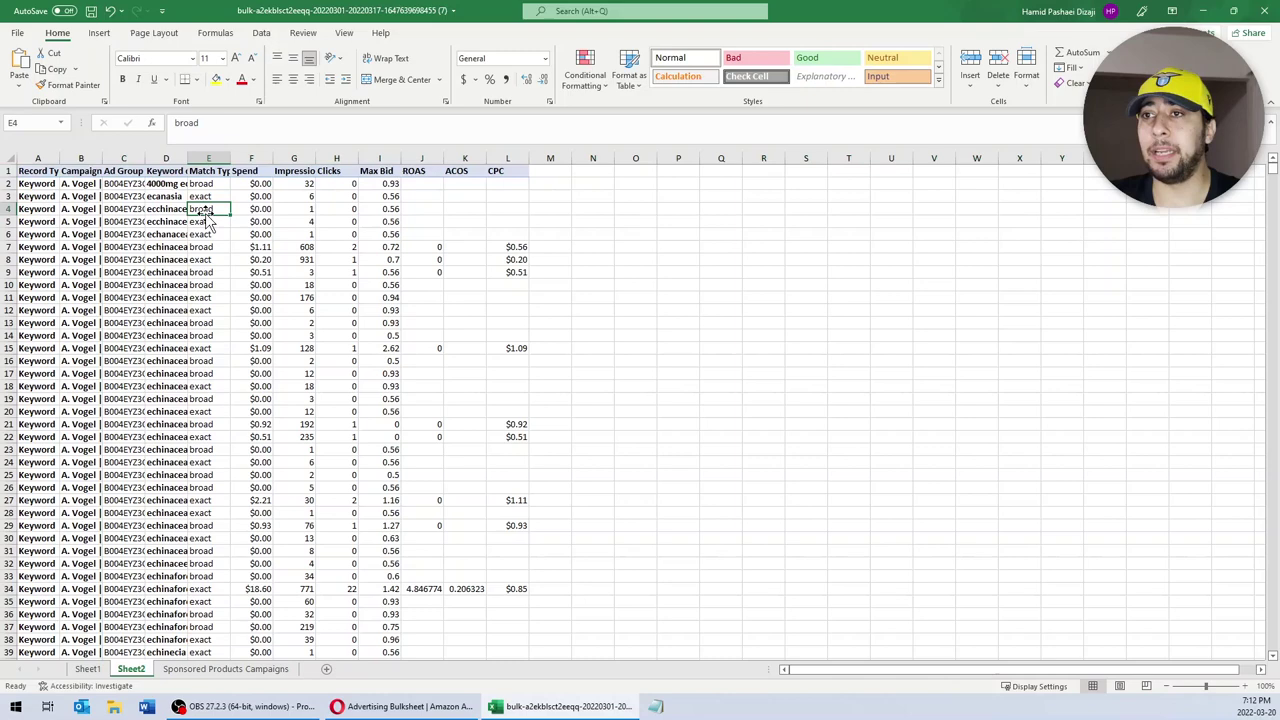
{"action": "left_click", "coordinate": [8, 171]}
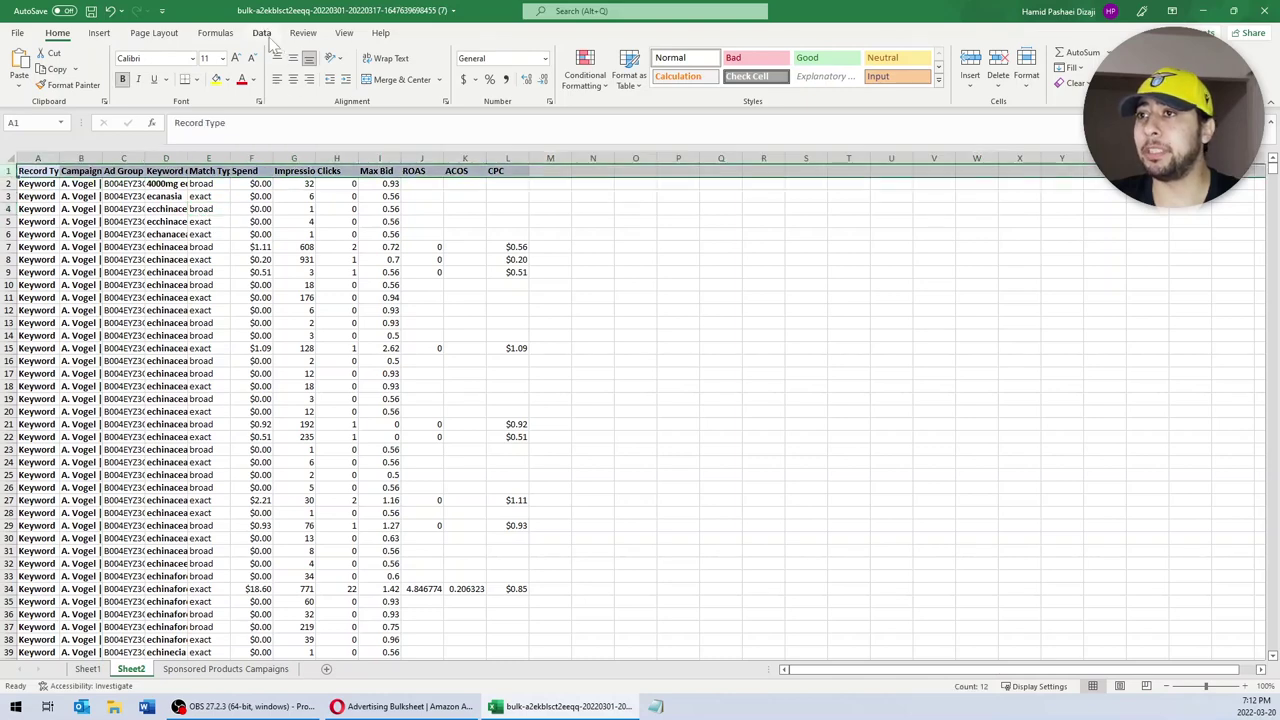
{"action": "scroll", "coordinate": [268, 40], "scroll_direction": "down", "scroll_amount": 4}
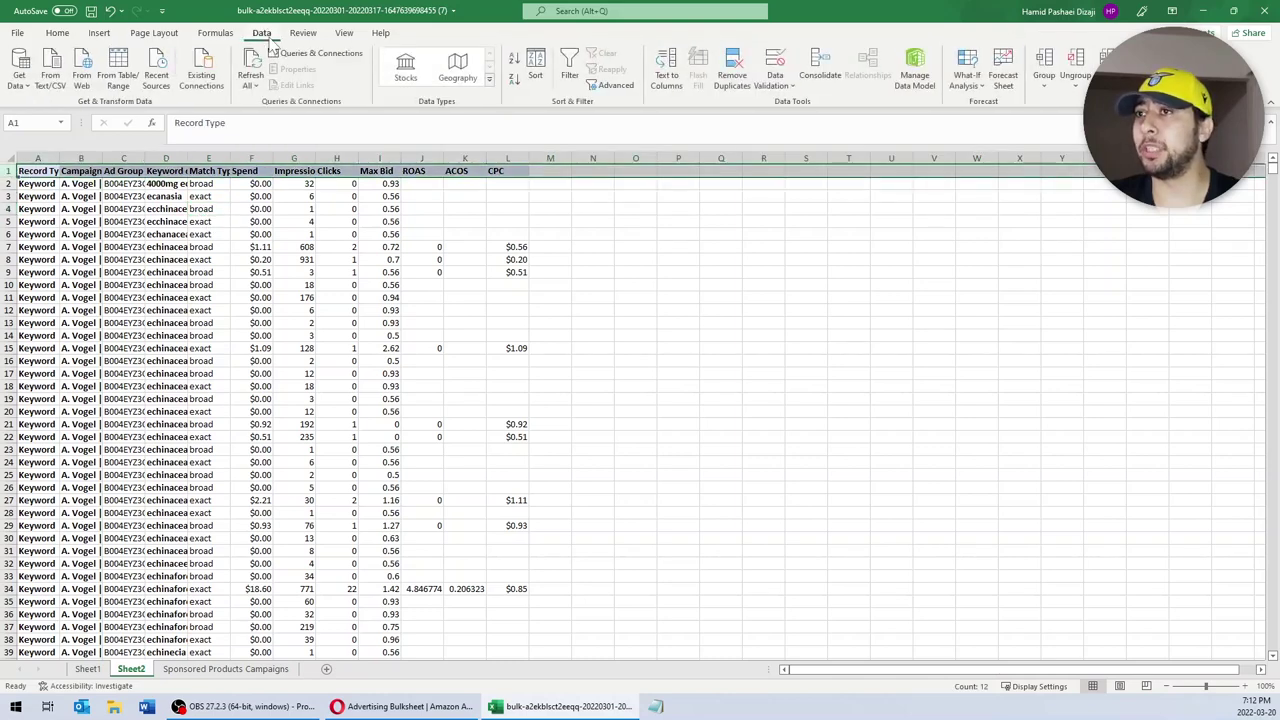
{"action": "left_click", "coordinate": [344, 33]}
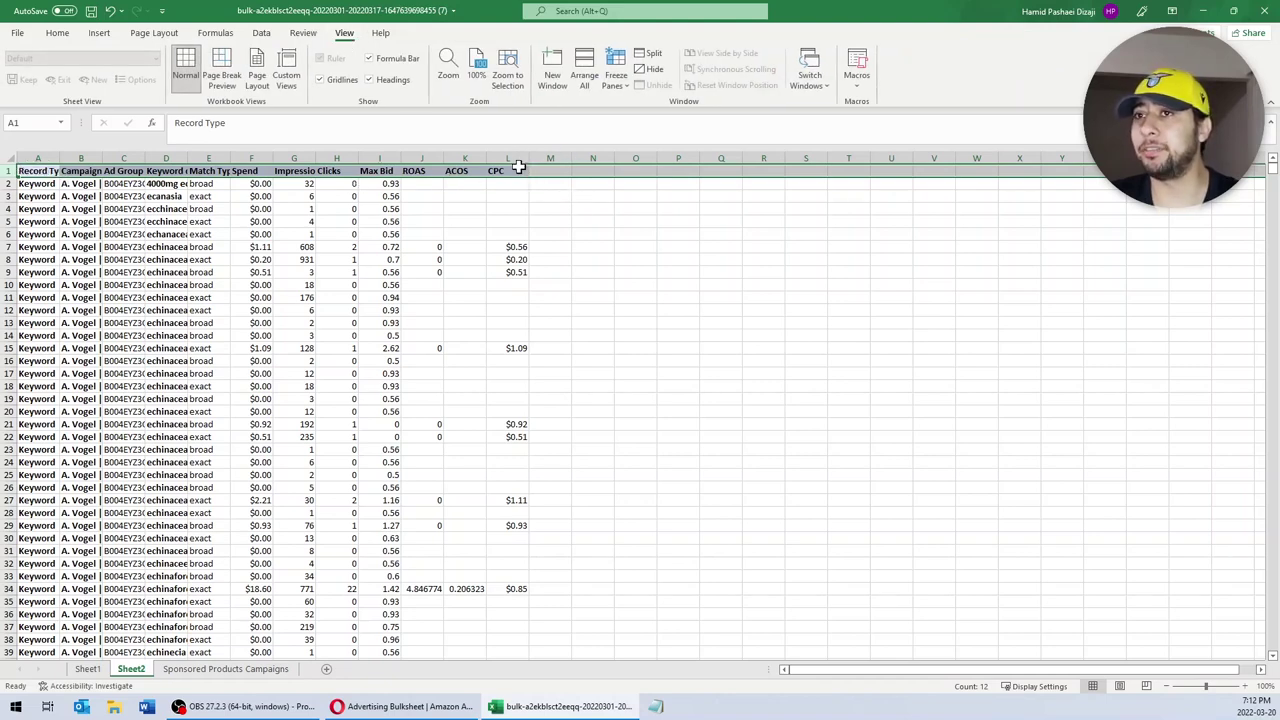
{"action": "left_click", "coordinate": [617, 88]}
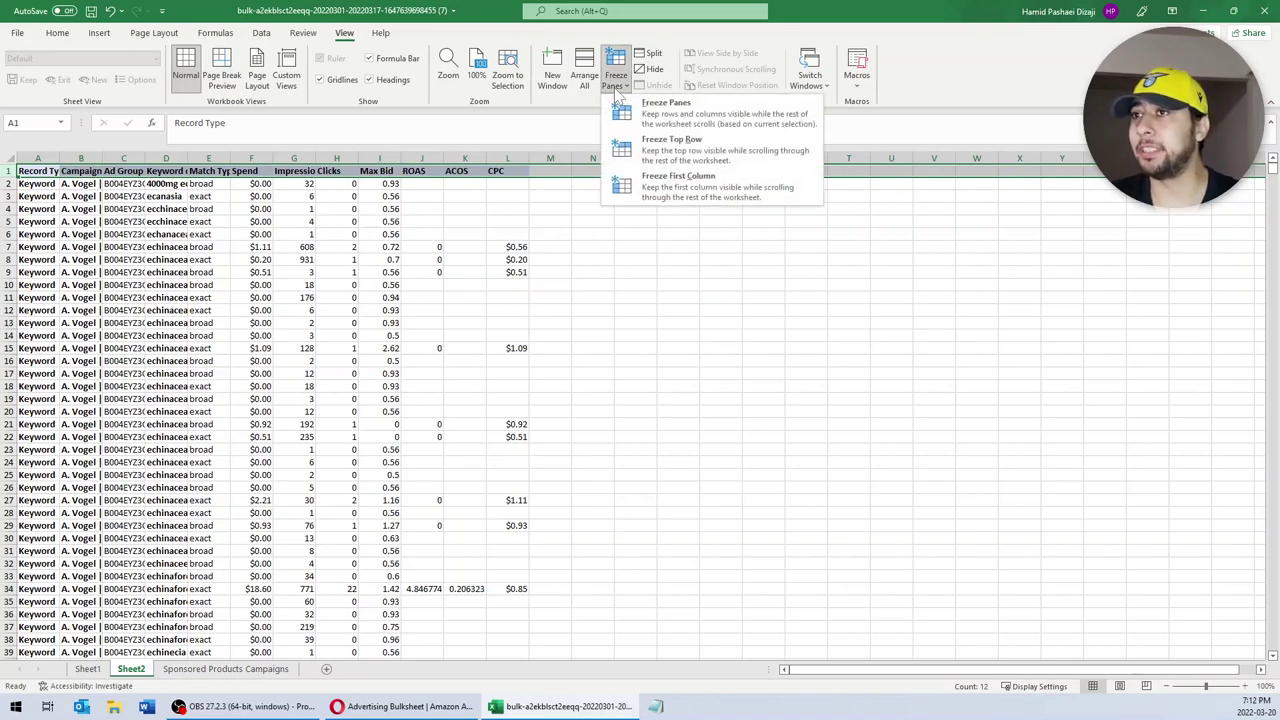
{"action": "left_click", "coordinate": [344, 48]}
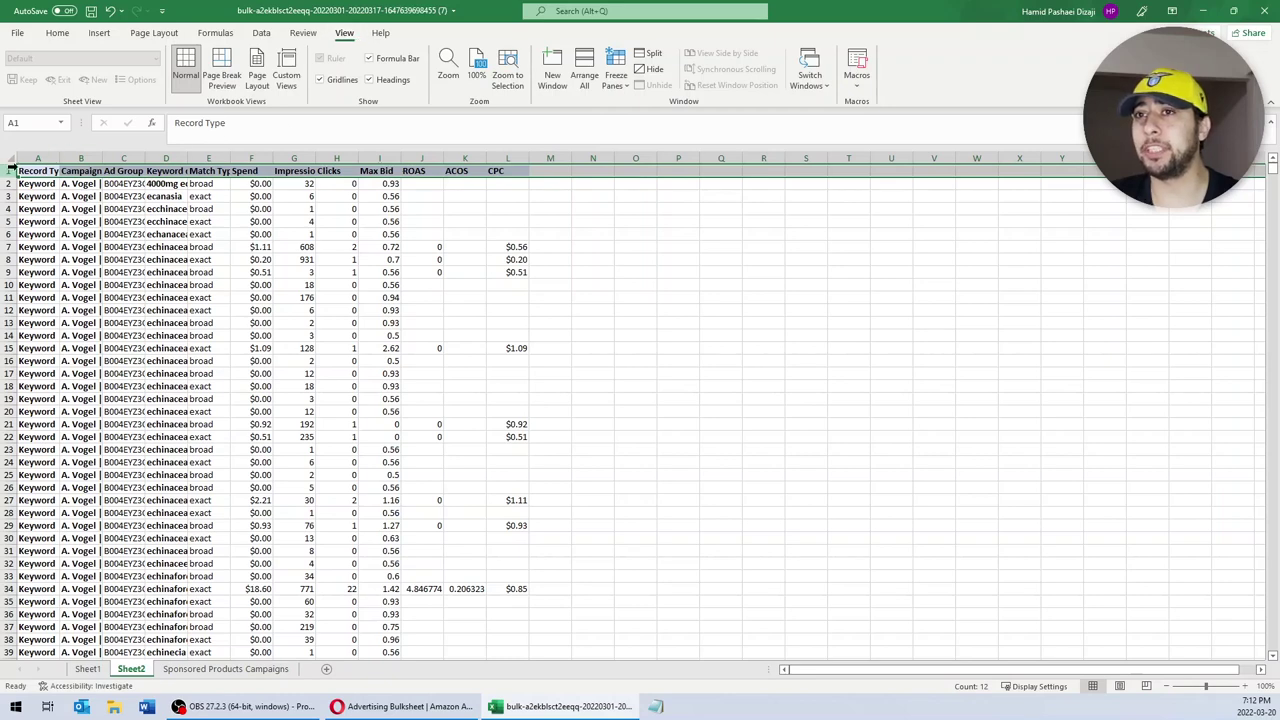
{"action": "left_click", "coordinate": [616, 80]}
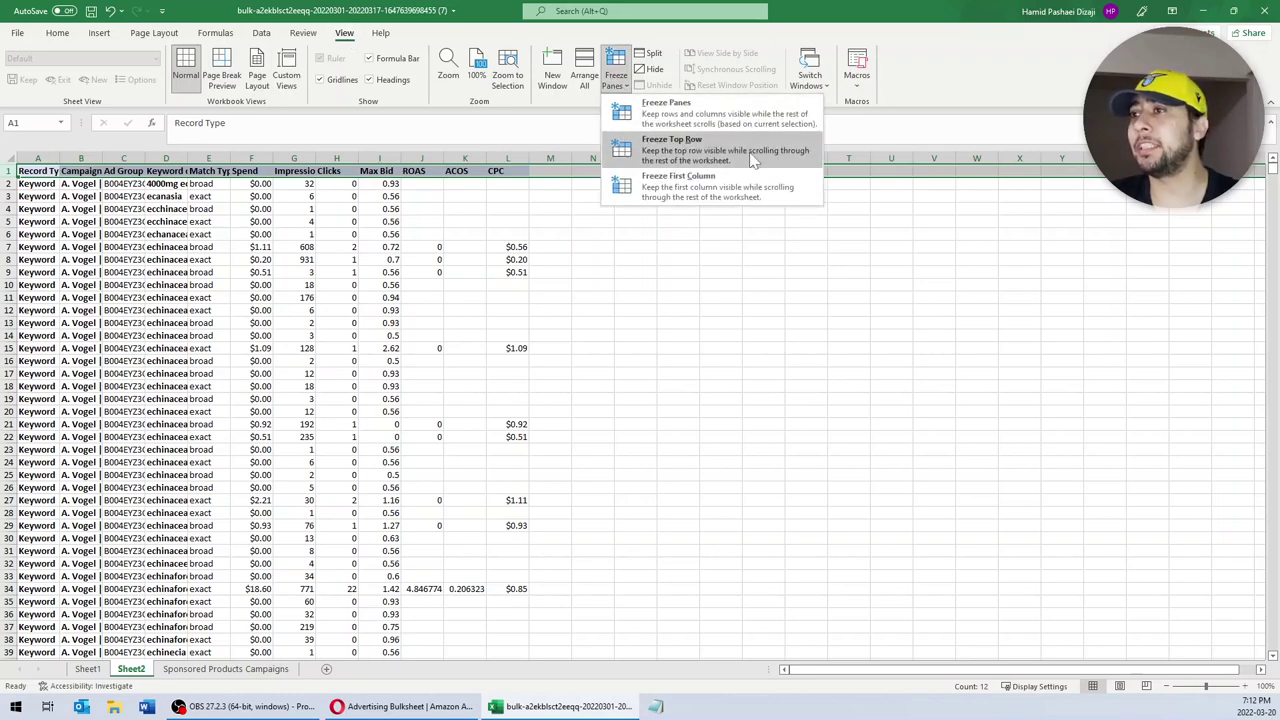
{"action": "left_click", "coordinate": [698, 150]}
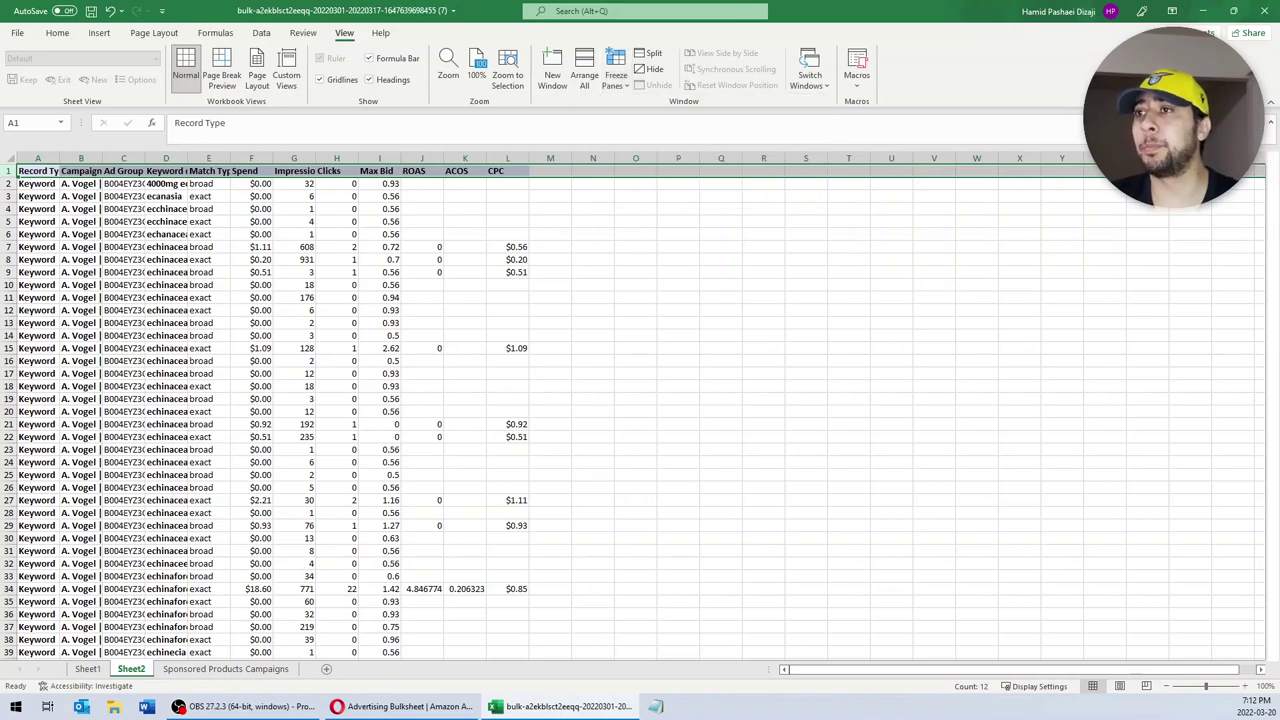
{"action": "left_click", "coordinate": [336, 323]}
{"action": "left_click", "coordinate": [90, 11]}
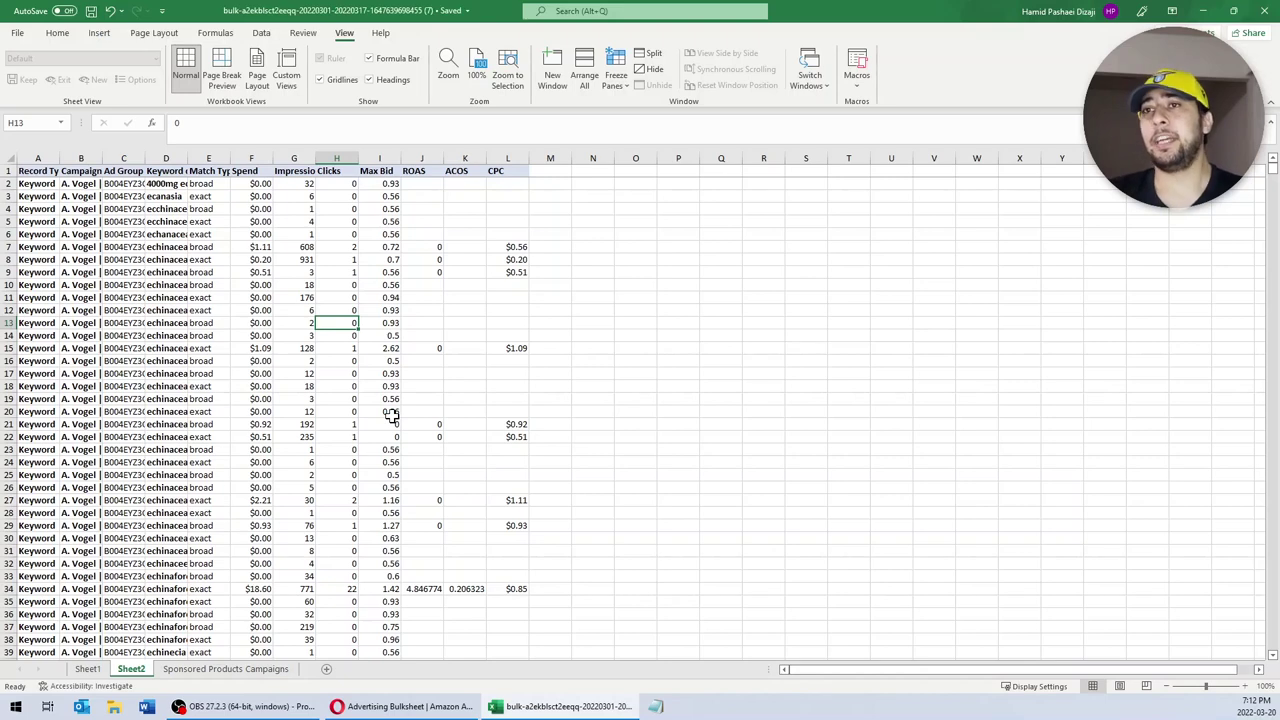
Step: Widen the Campaign column to show the full names, and move the Max Bid column directly after CPC
{"action": "left_click_drag", "start_coordinate": [102, 159], "coordinate": [164, 160]}
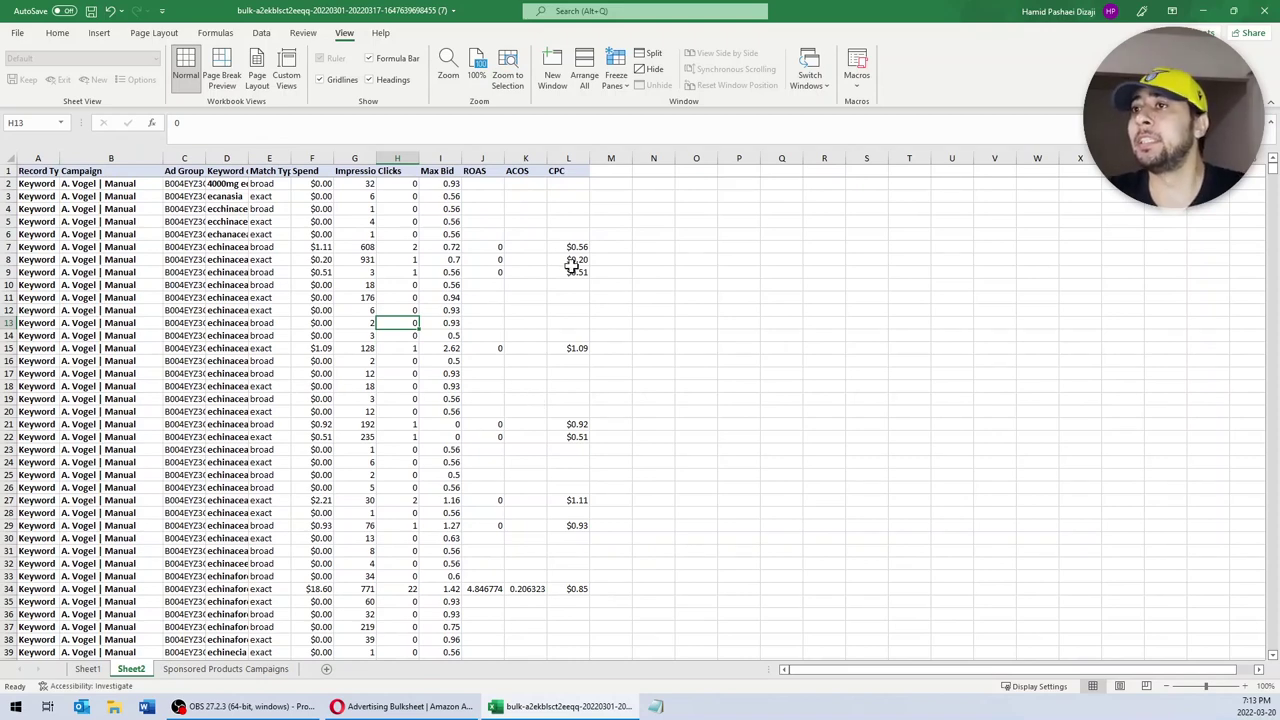
{"action": "left_click", "coordinate": [452, 158]}
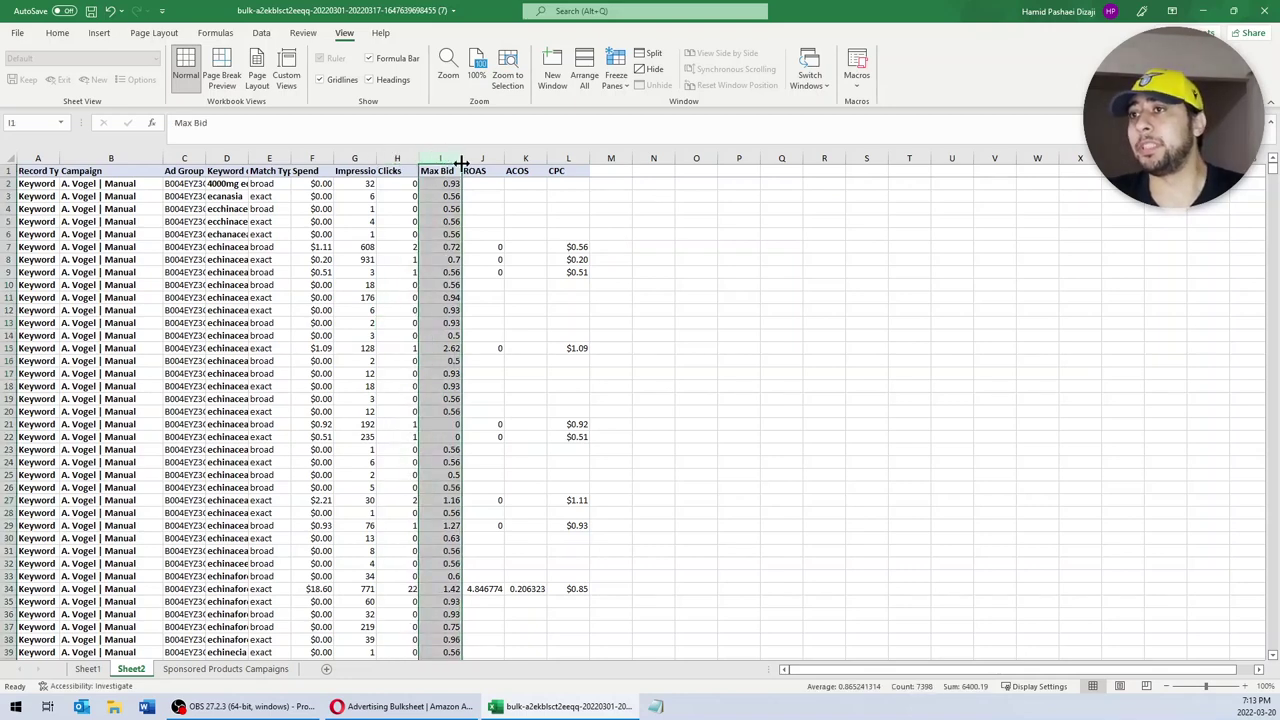
{"action": "key", "text": "ctrl+x"}
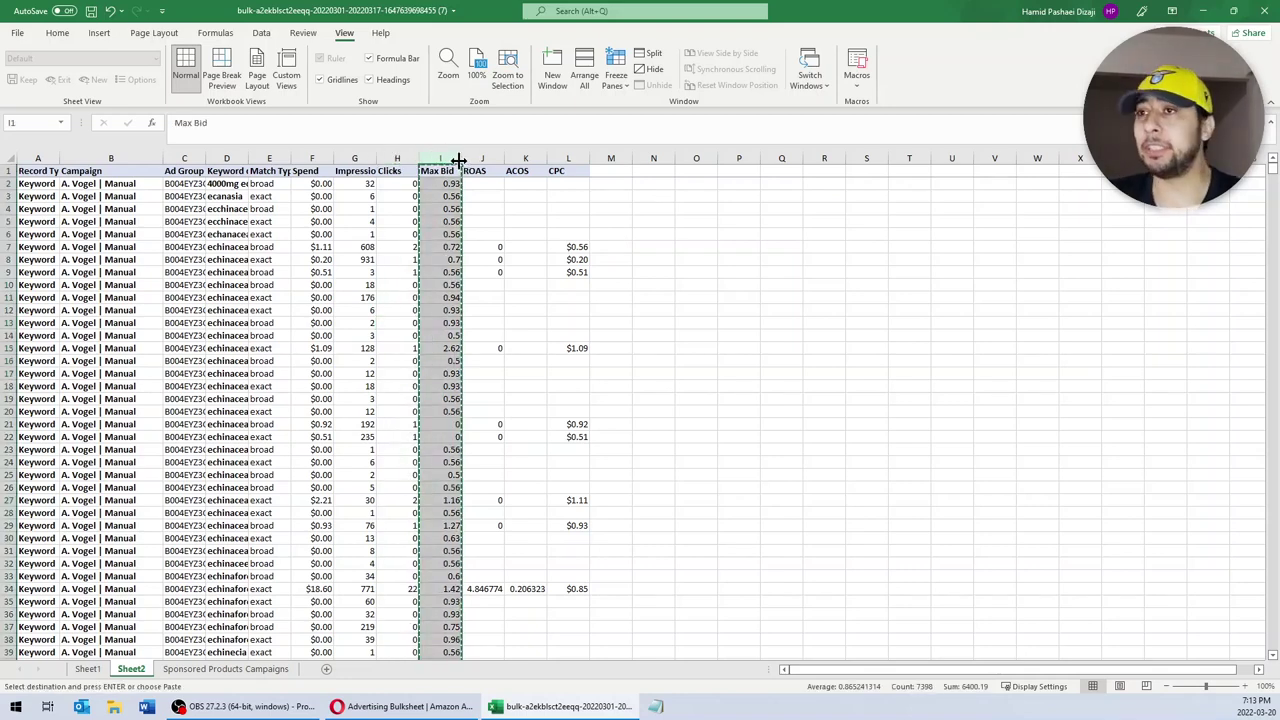
{"action": "right_click", "coordinate": [611, 158]}
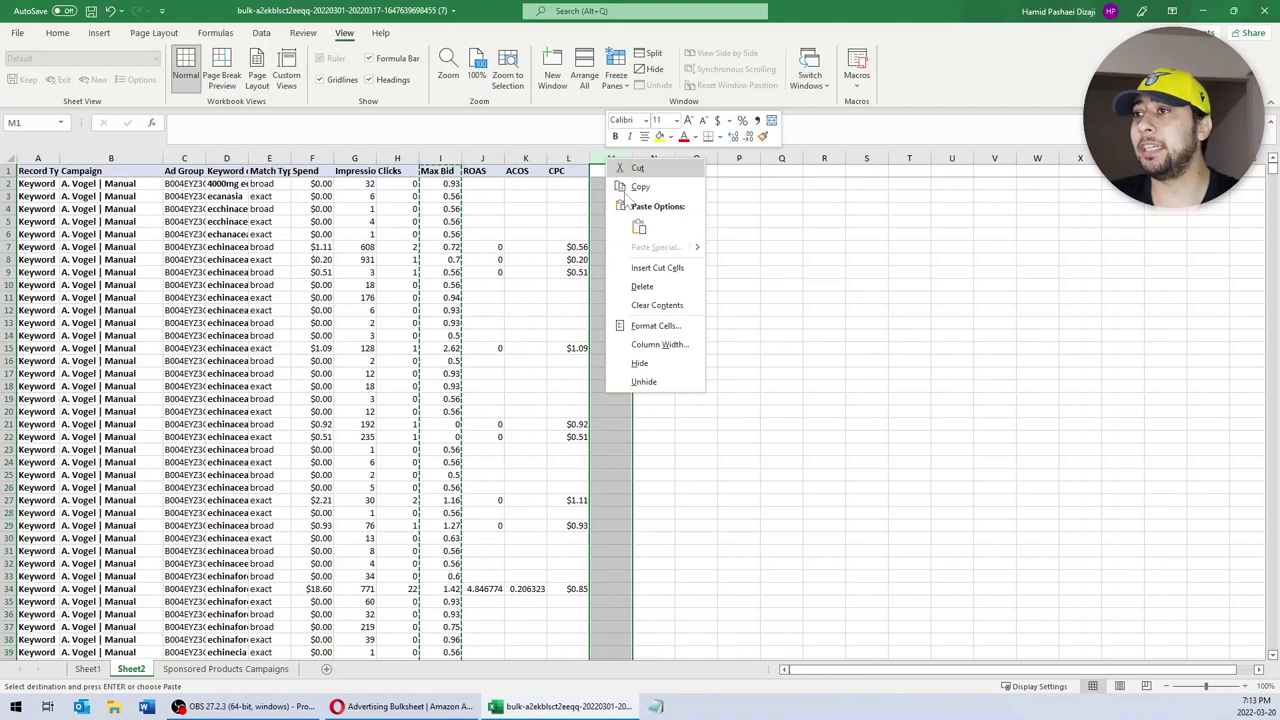
{"action": "left_click", "coordinate": [657, 267]}
{"action": "left_click", "coordinate": [525, 259]}
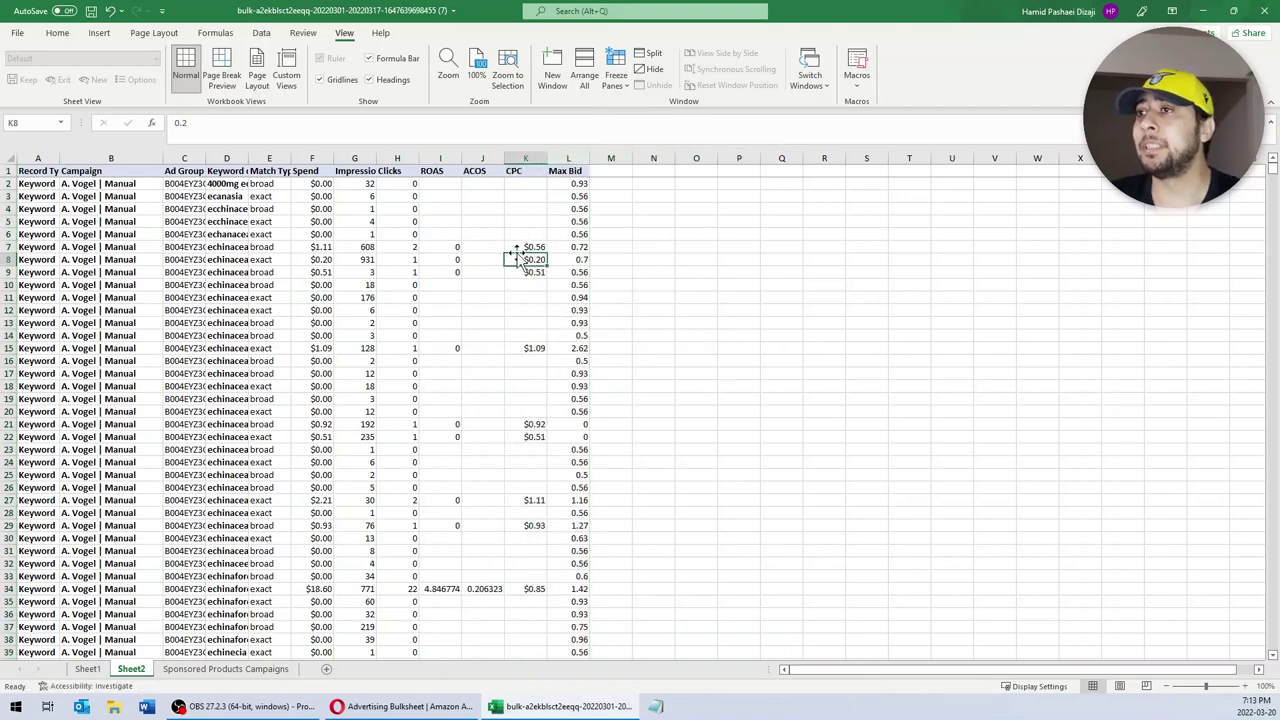
{"action": "left_click", "coordinate": [570, 158]}
Step: Add the bold header New Max Bid in cell M1, next to Max Bid
{"action": "left_click", "coordinate": [613, 171]}
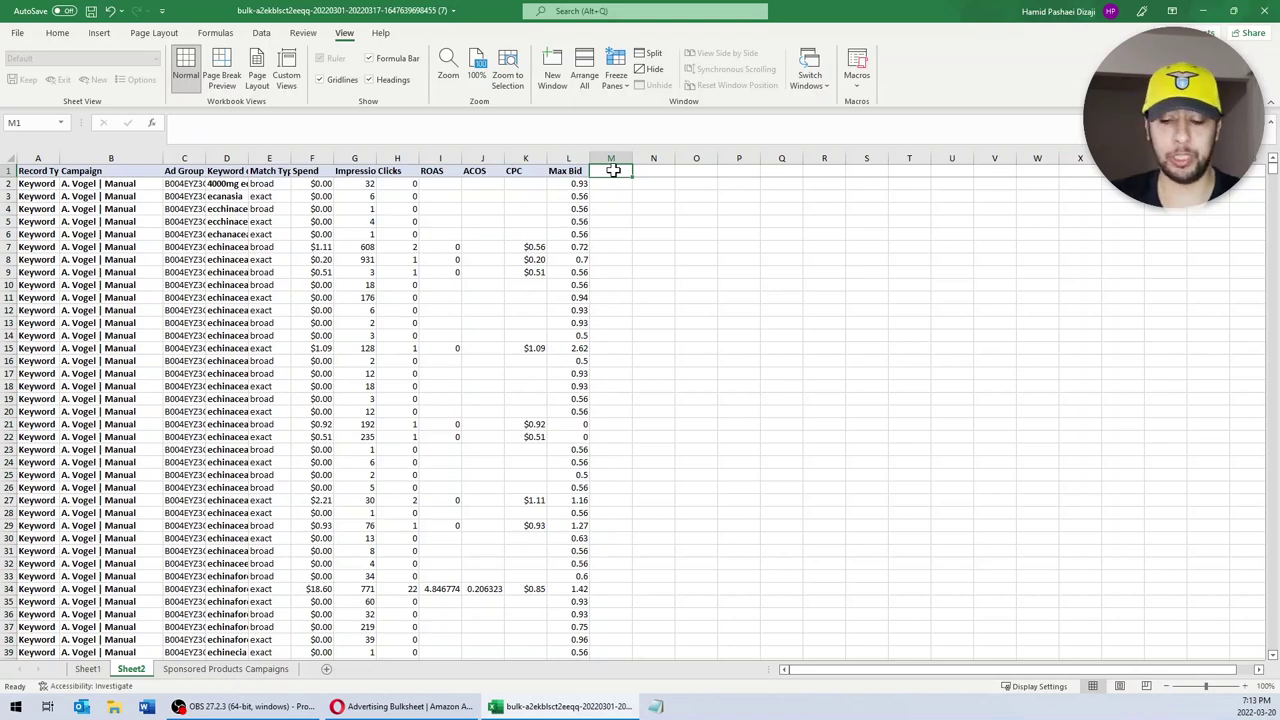
{"action": "type", "text": "New Ma"}
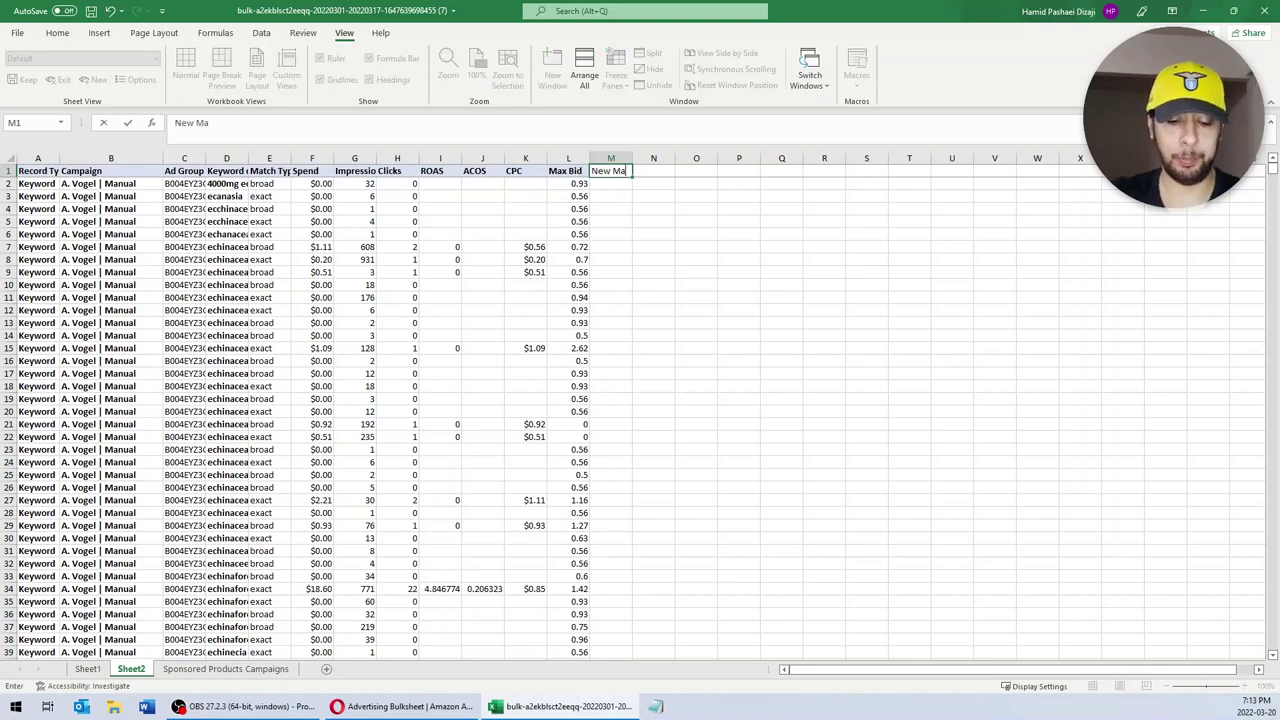
{"action": "type", "text": "x Bid"}
{"action": "key", "text": "ctrl+Return"}
{"action": "key", "text": "ctrl+b"}
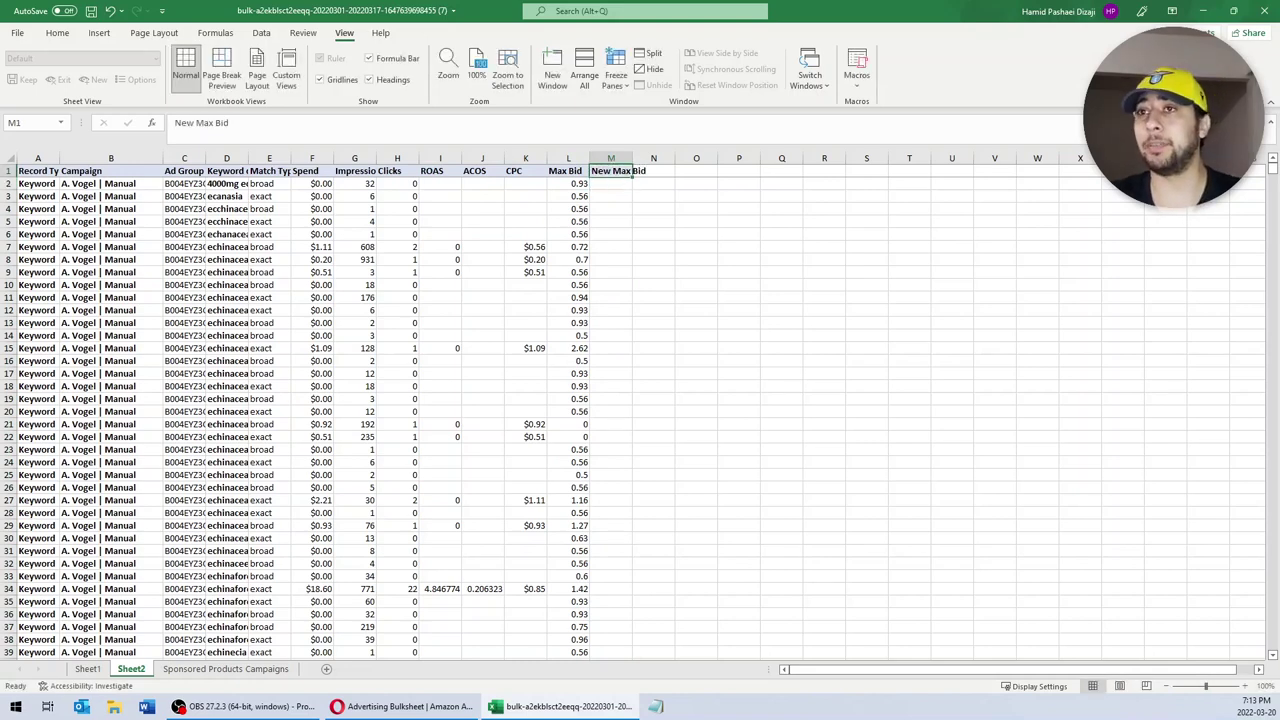
Step: Fill the New Max Bid header cell with green and fit its column width to the text
{"action": "left_click", "coordinate": [58, 33]}
{"action": "left_click", "coordinate": [226, 80]}
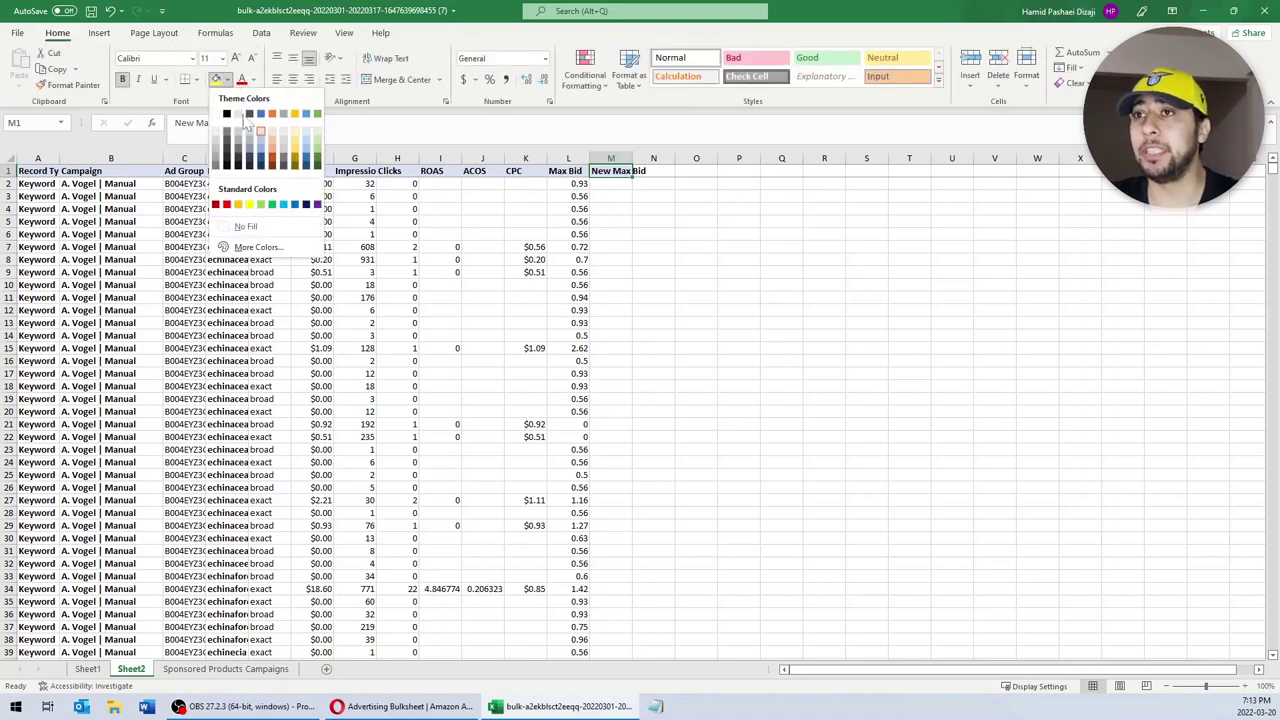
{"action": "left_click", "coordinate": [317, 140]}
{"action": "left_click", "coordinate": [636, 209]}
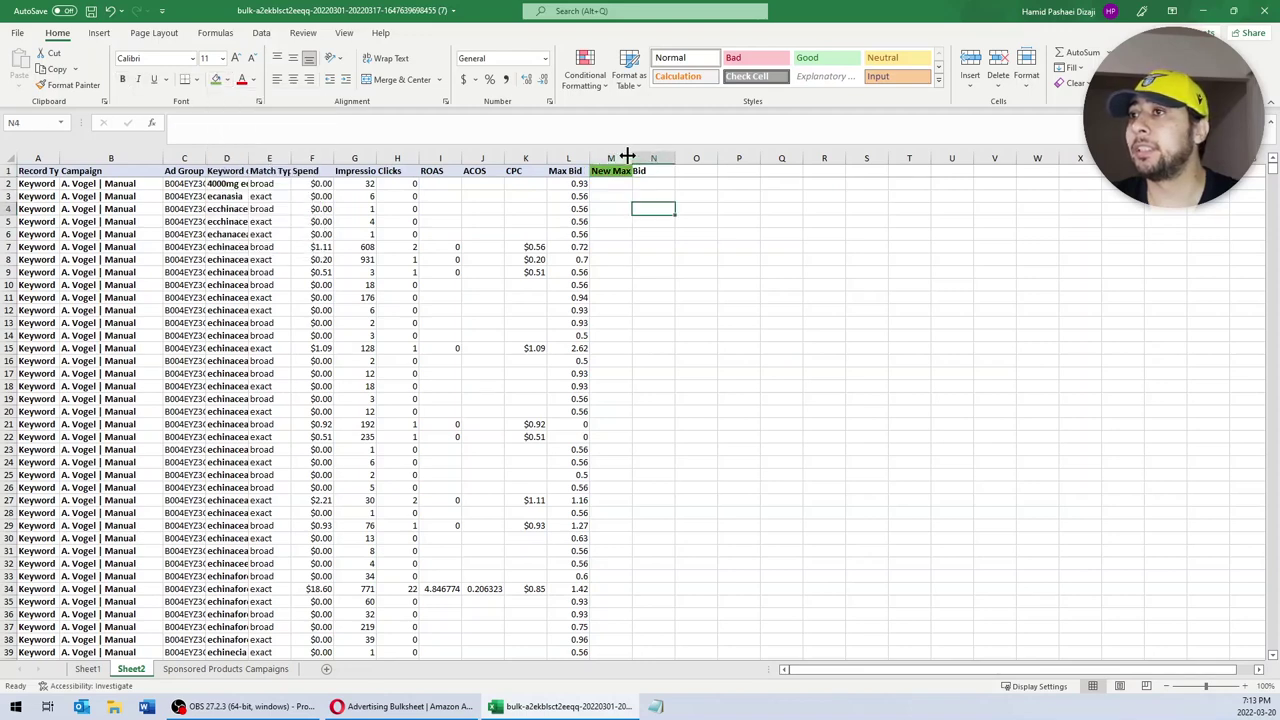
{"action": "double_click", "coordinate": [632, 158]}
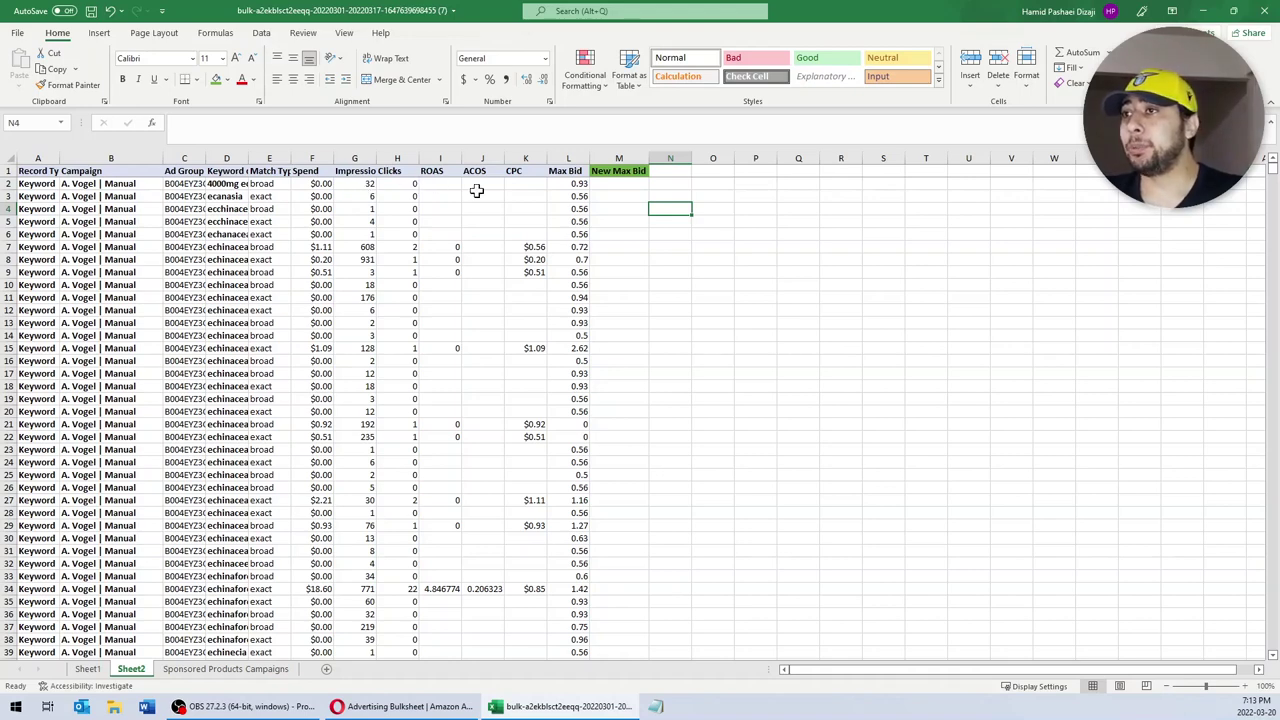
{"action": "left_click", "coordinate": [568, 158]}
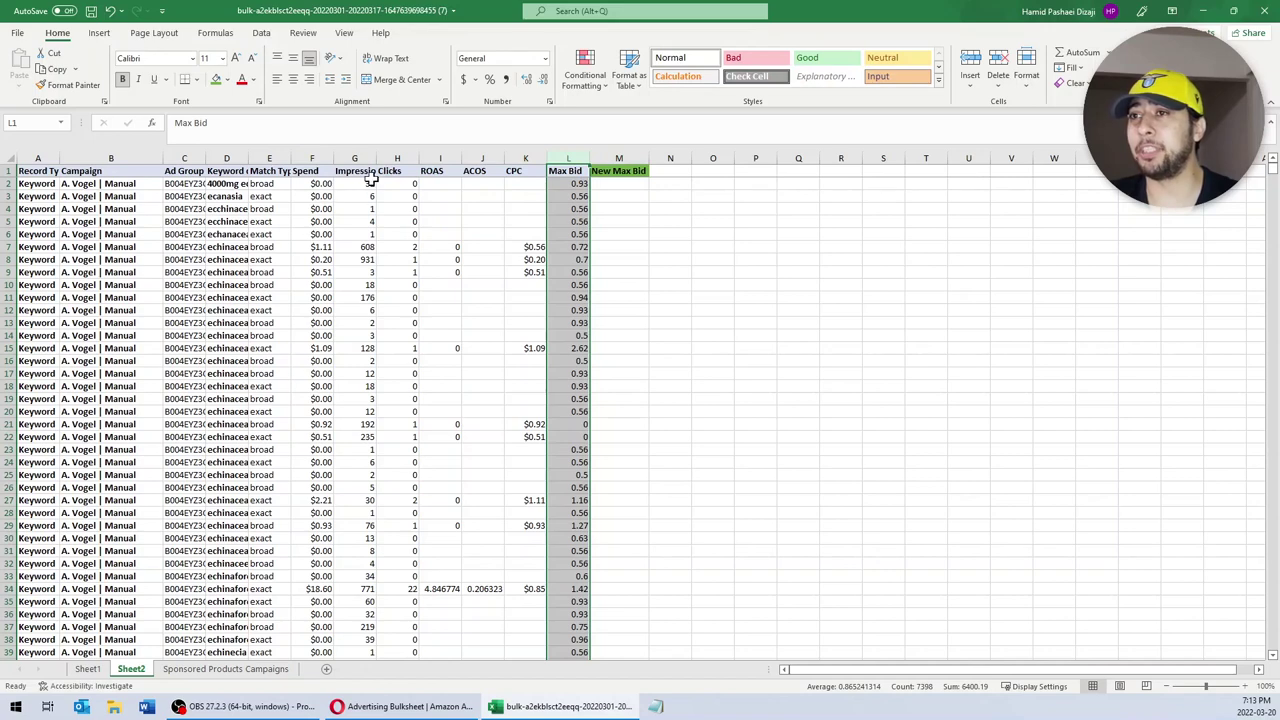
{"action": "left_click", "coordinate": [562, 186]}
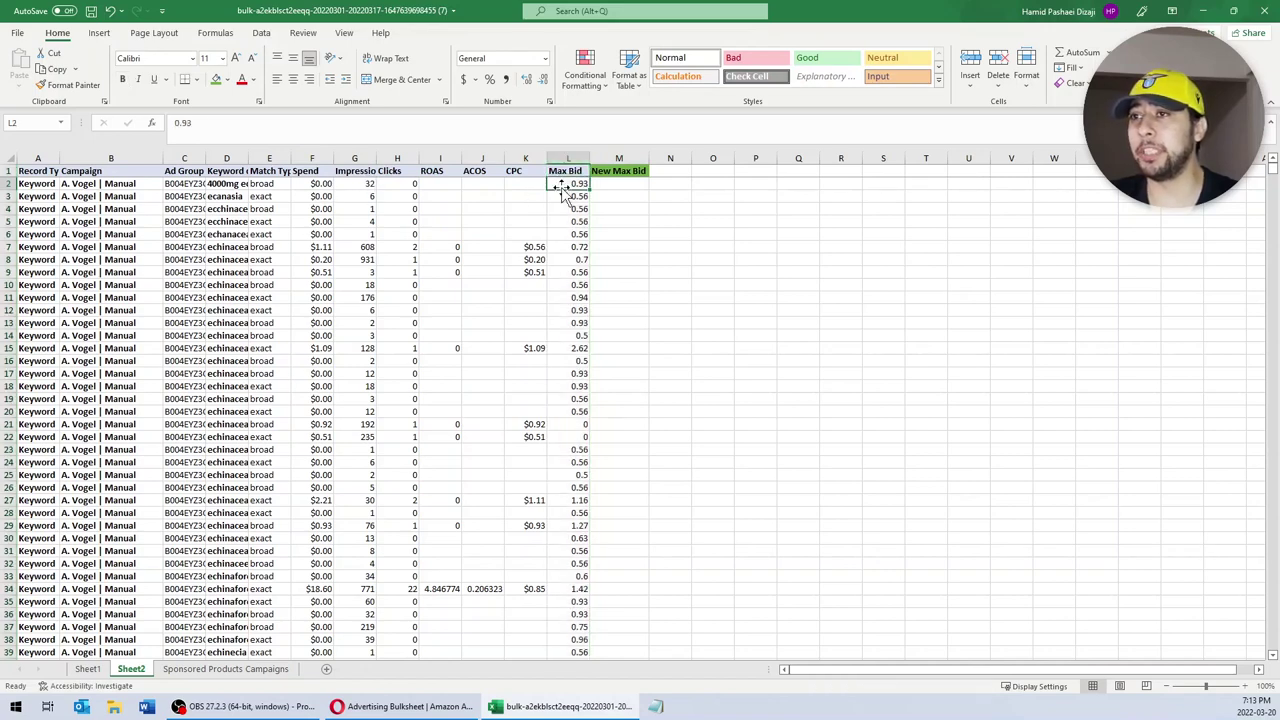
Step: Add filters to the header row of Sheet2
{"action": "left_click", "coordinate": [5, 171]}
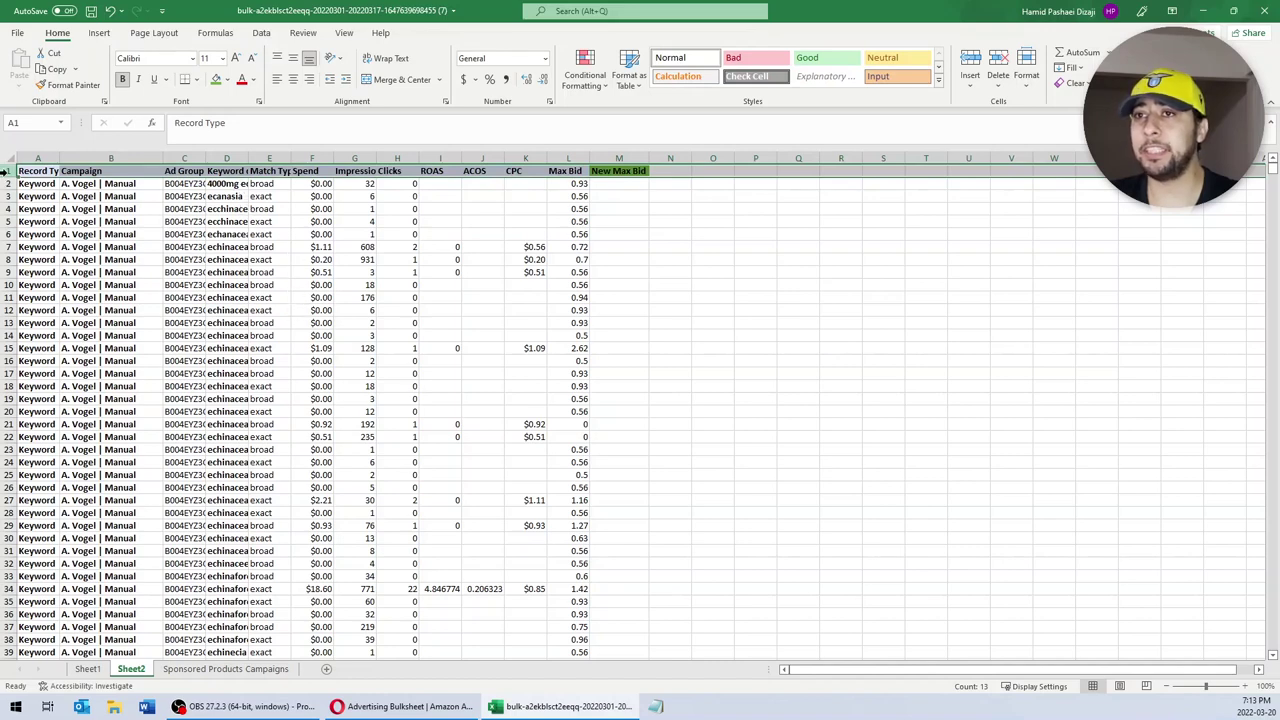
{"action": "left_click", "coordinate": [261, 33]}
{"action": "left_click", "coordinate": [570, 72]}
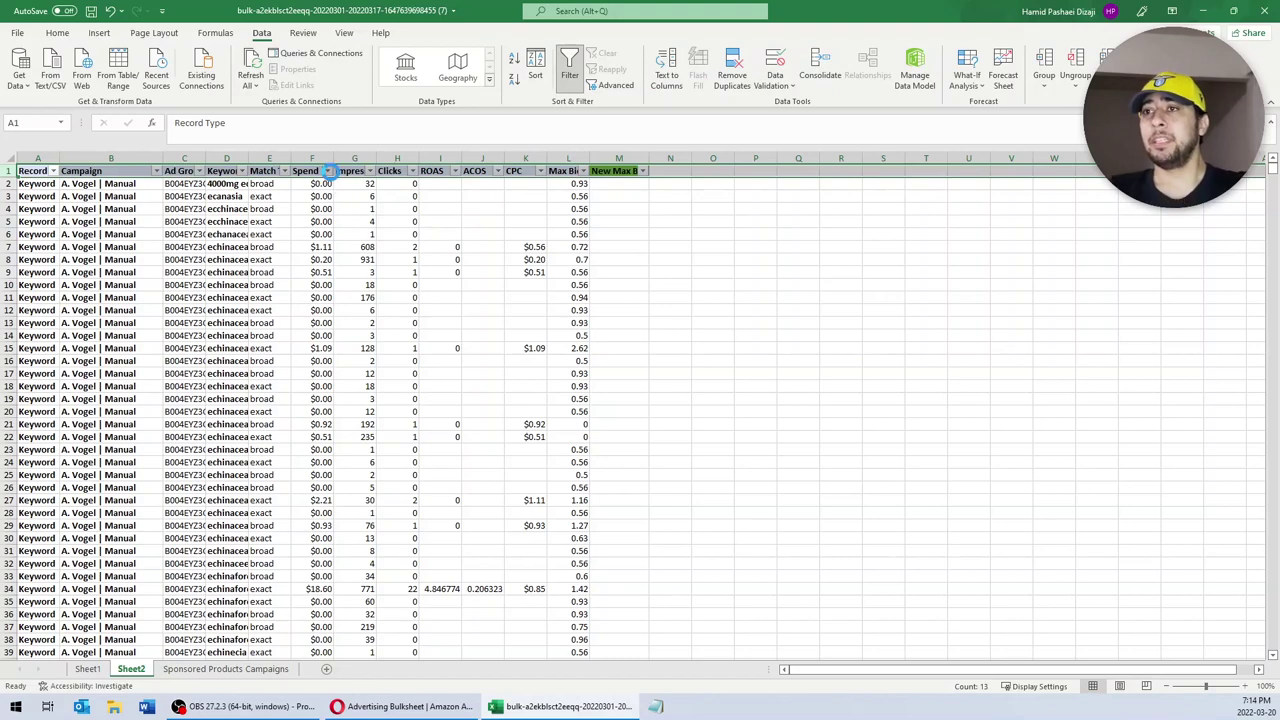
Step: Filter the Spend column to show only keywords with spend greater than 30
{"action": "left_click", "coordinate": [327, 172]}
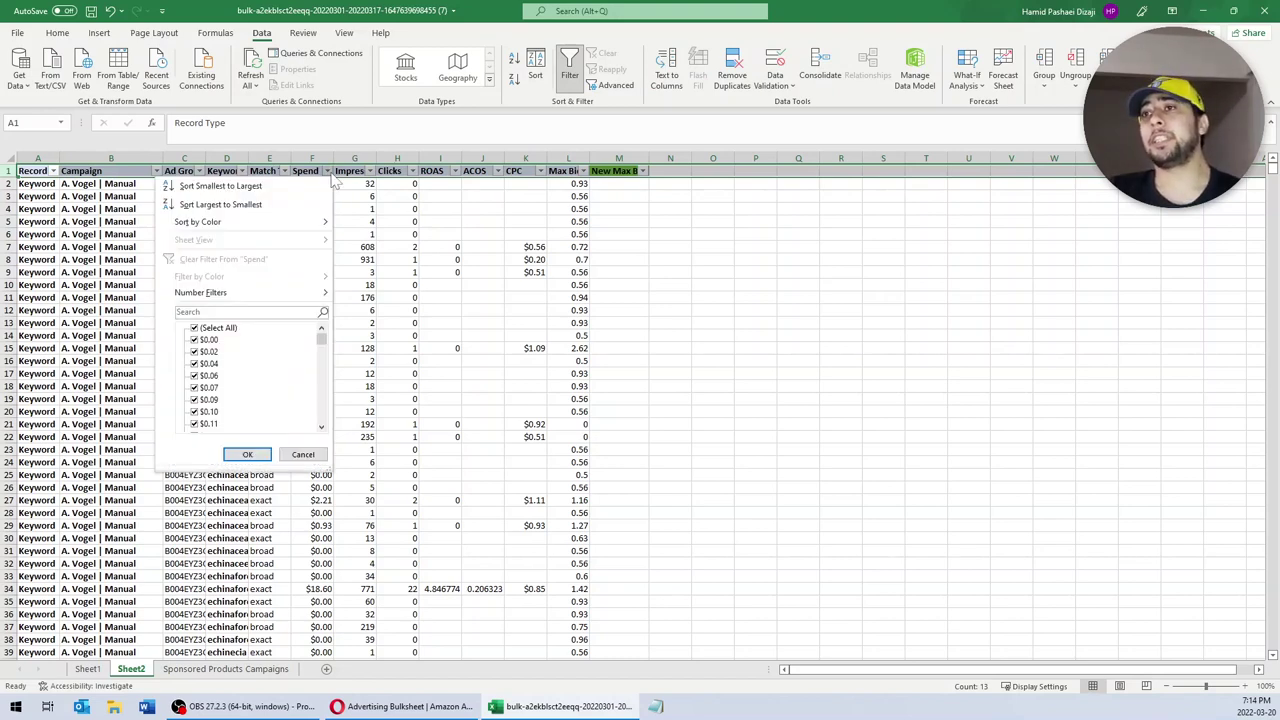
{"action": "mouse_move", "coordinate": [285, 297]}
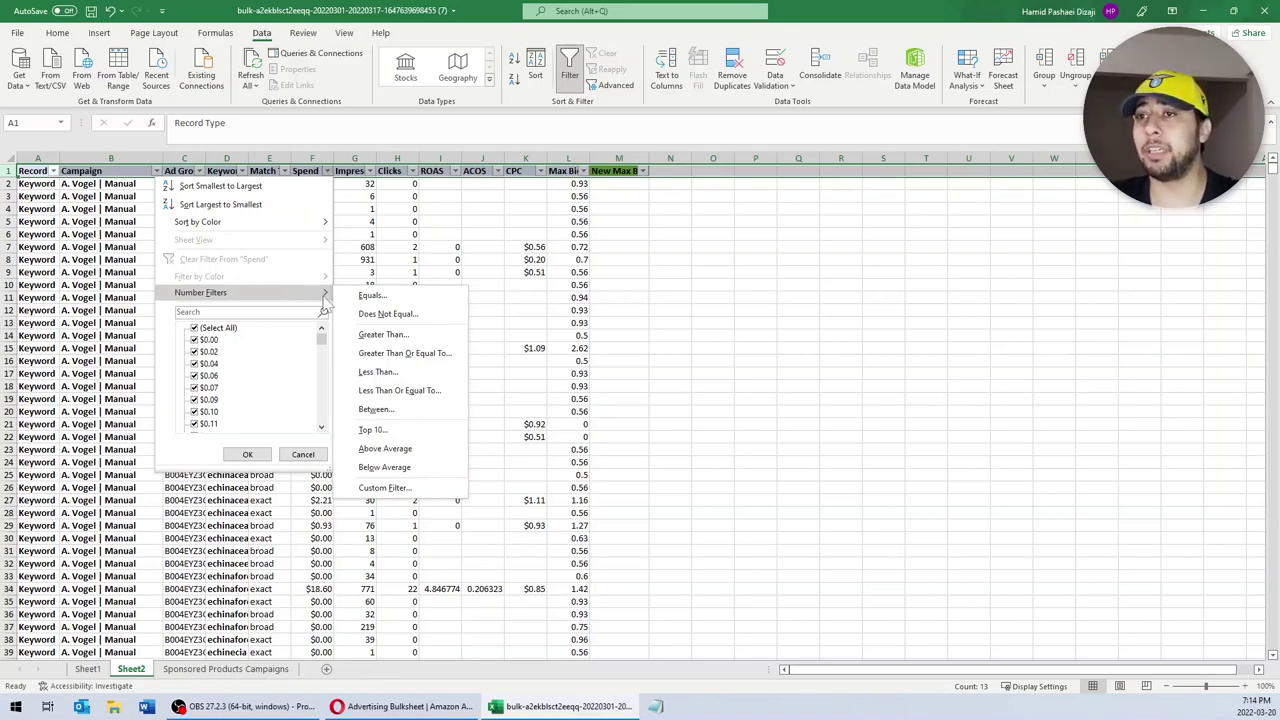
{"action": "left_click", "coordinate": [382, 335]}
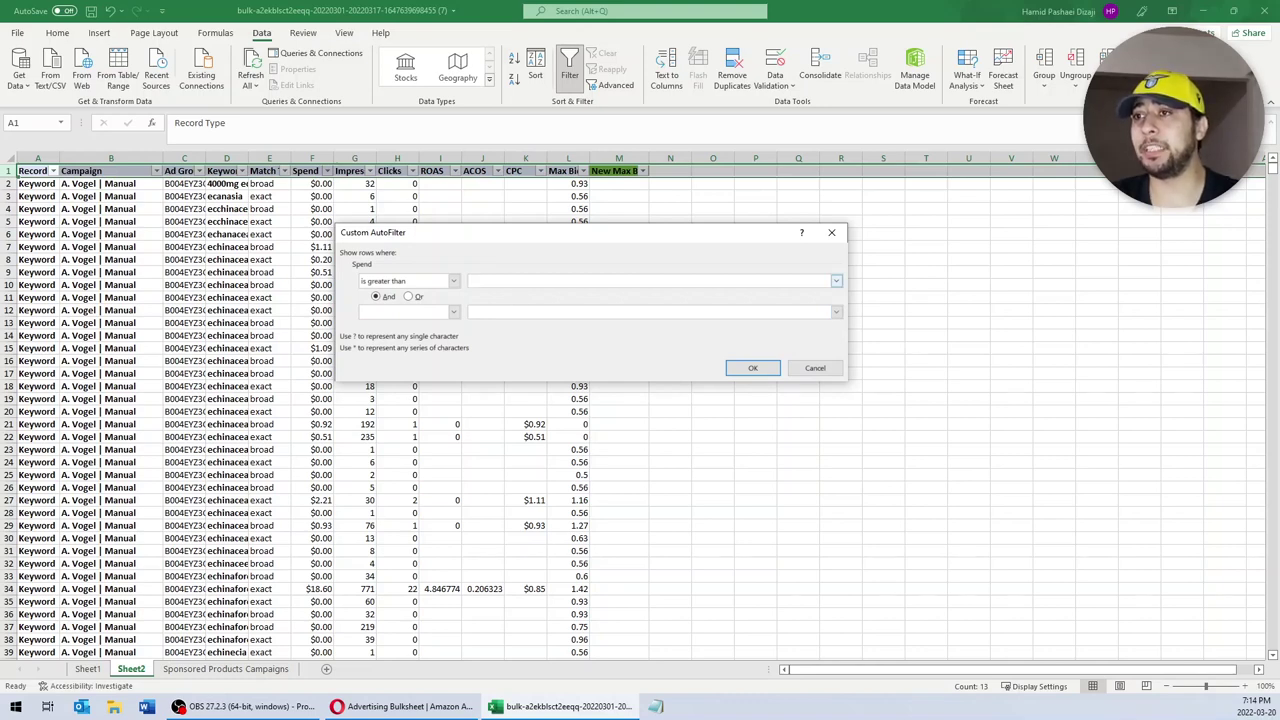
{"action": "type", "text": "30"}
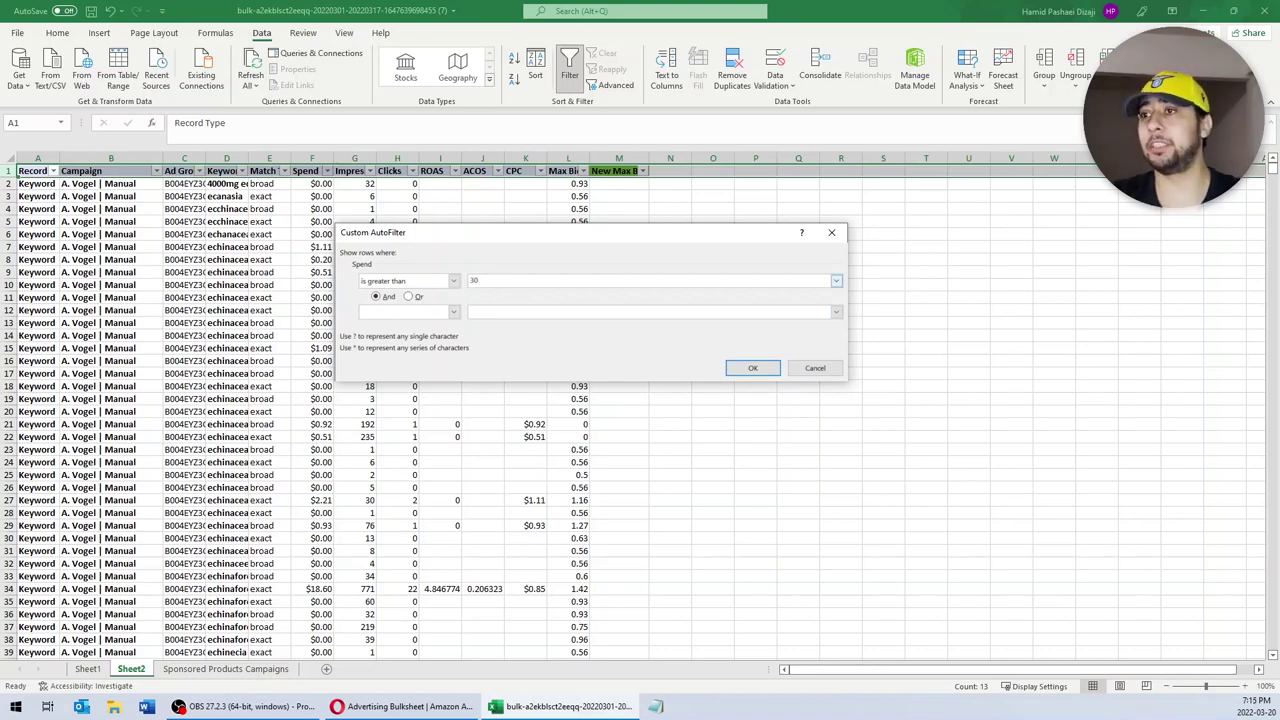
{"action": "left_click", "coordinate": [750, 368]}
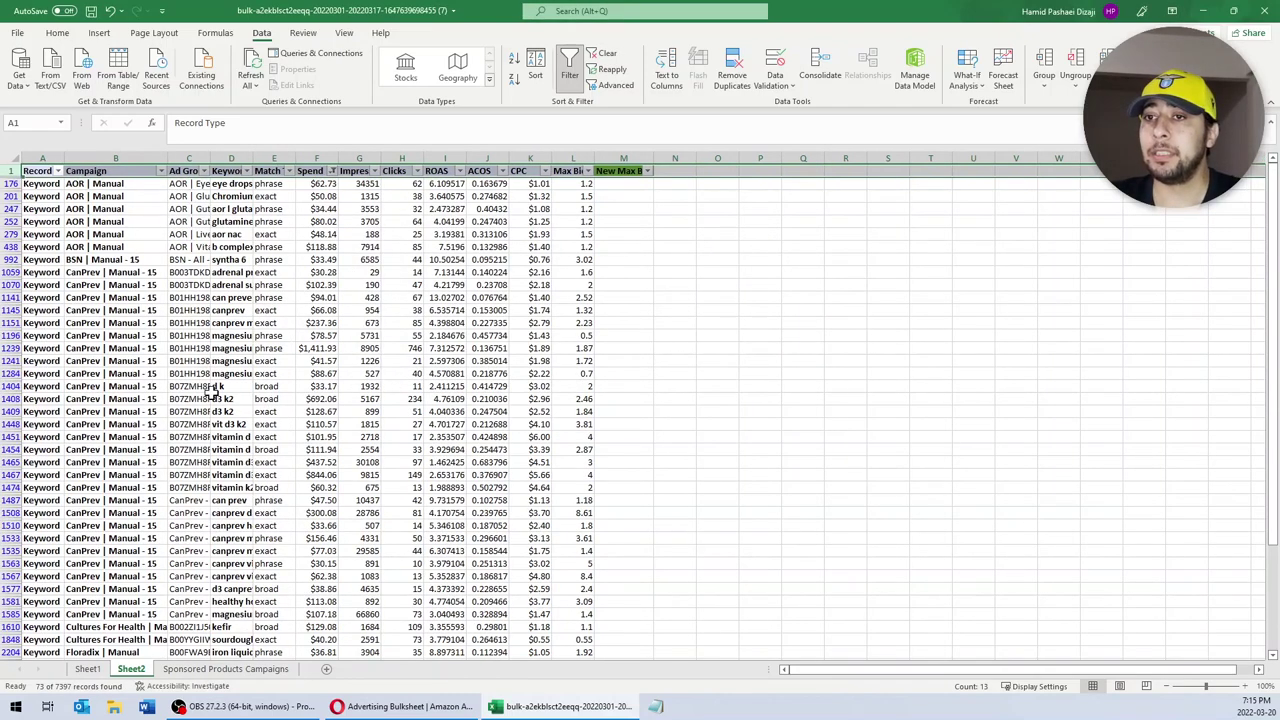
{"action": "scroll", "coordinate": [235, 405], "scroll_direction": "down", "scroll_amount": 1}
{"action": "scroll", "coordinate": [238, 405], "scroll_direction": "up", "scroll_amount": 1}
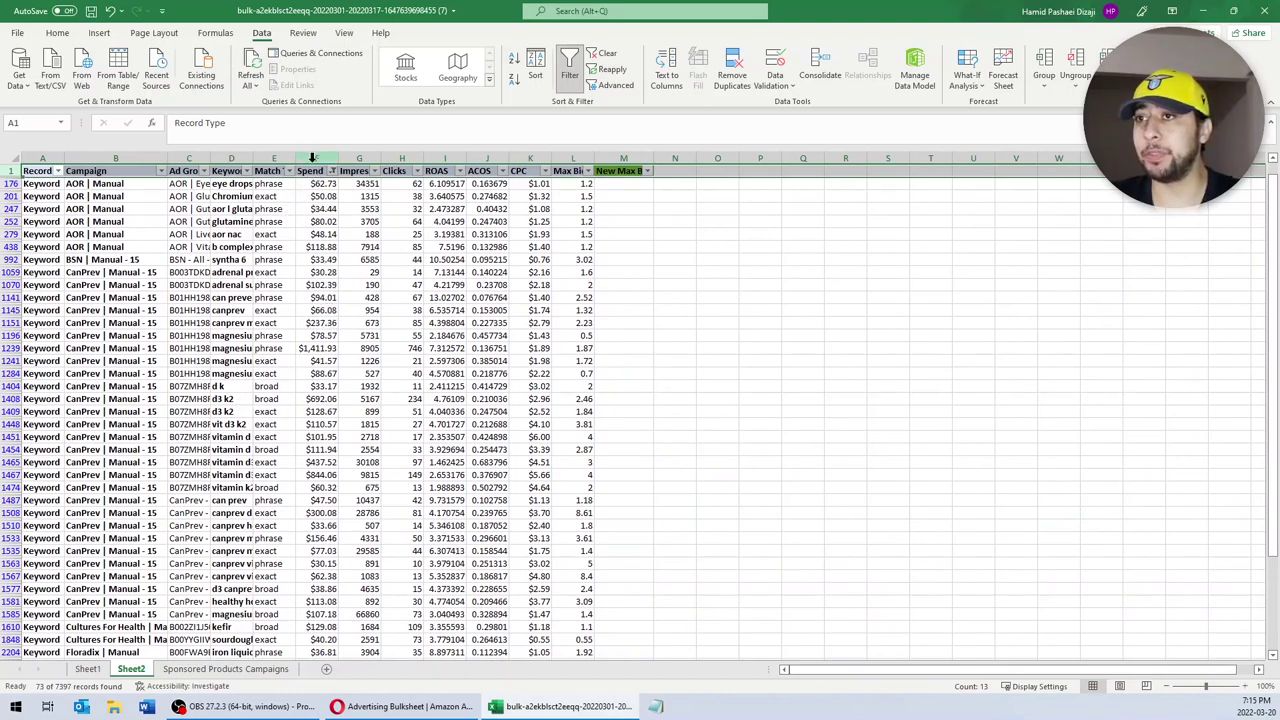
{"action": "left_click", "coordinate": [316, 158]}
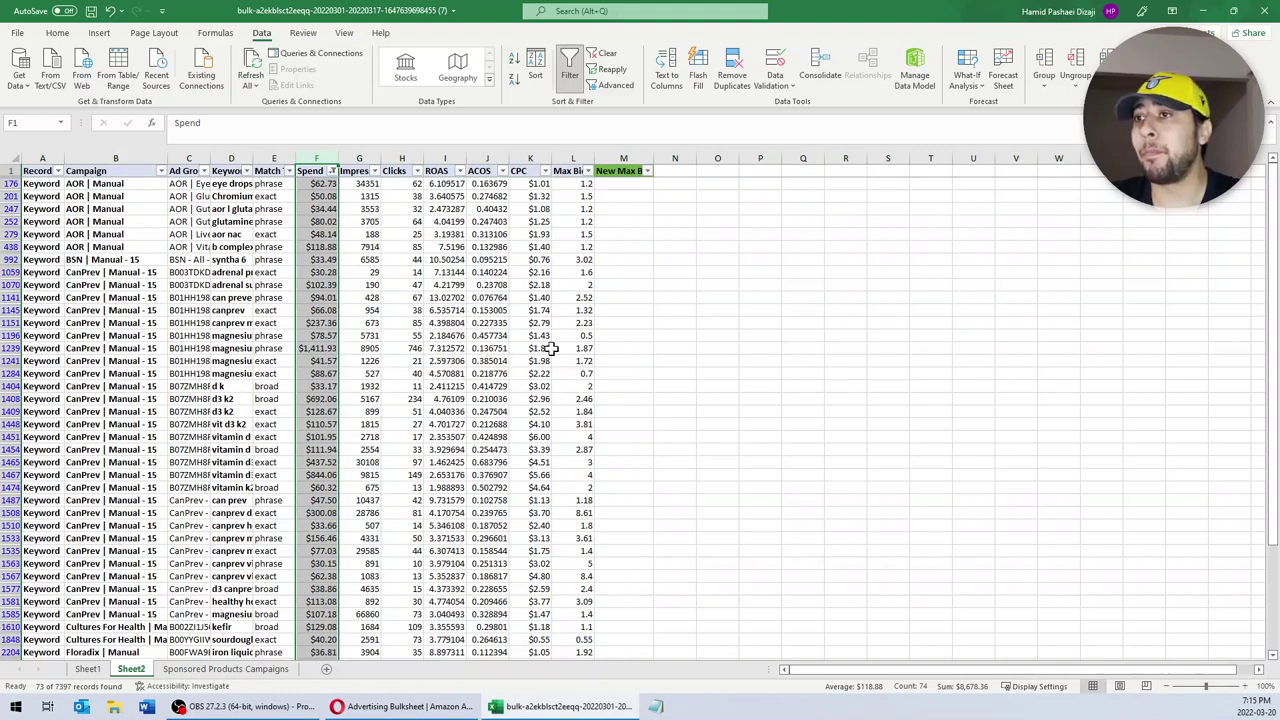
{"action": "left_click", "coordinate": [220, 347]}
{"action": "left_click", "coordinate": [300, 348]}
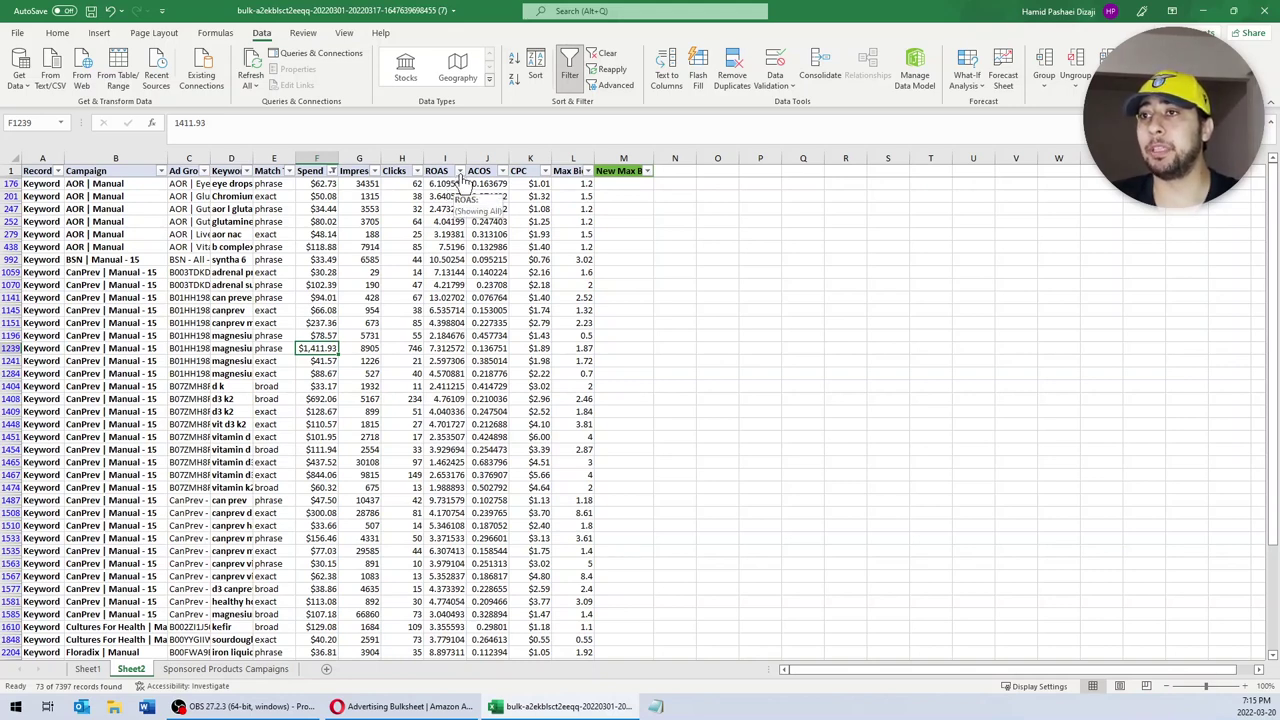
{"action": "left_click", "coordinate": [318, 157]}
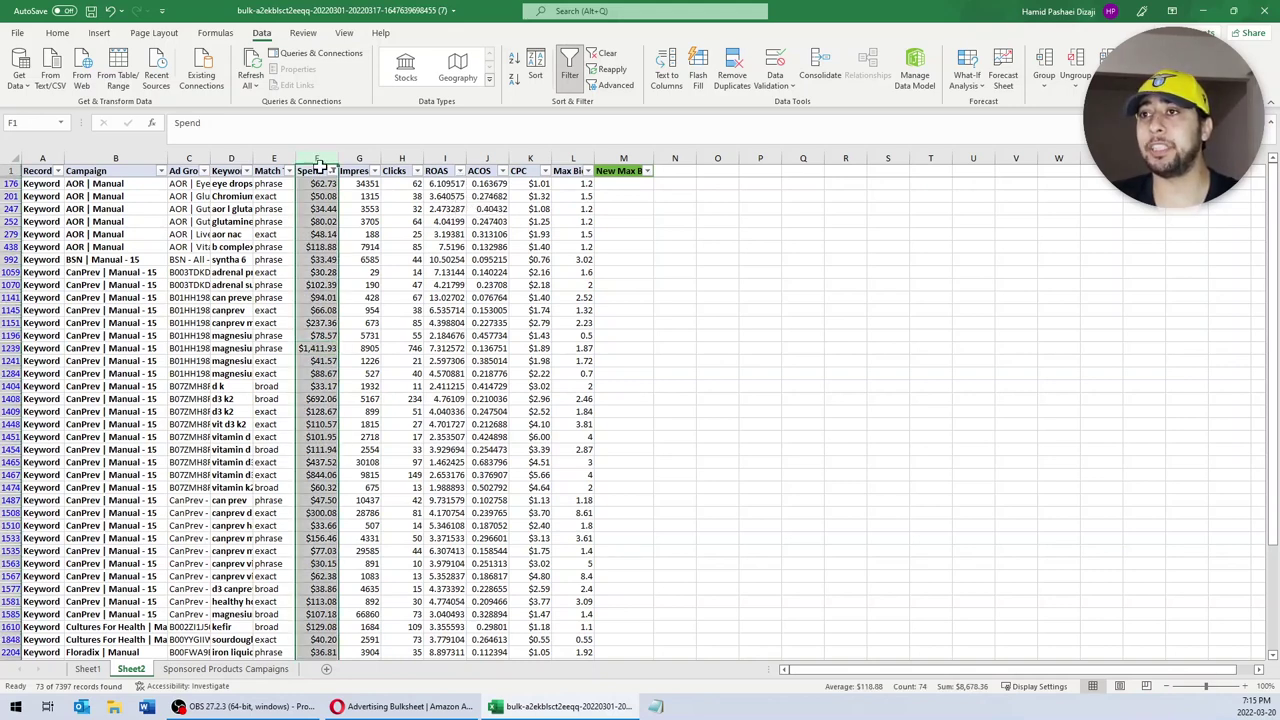
Step: Filter the ROAS column to show only keywords with a ROAS less than 3
{"action": "left_click", "coordinate": [459, 171]}
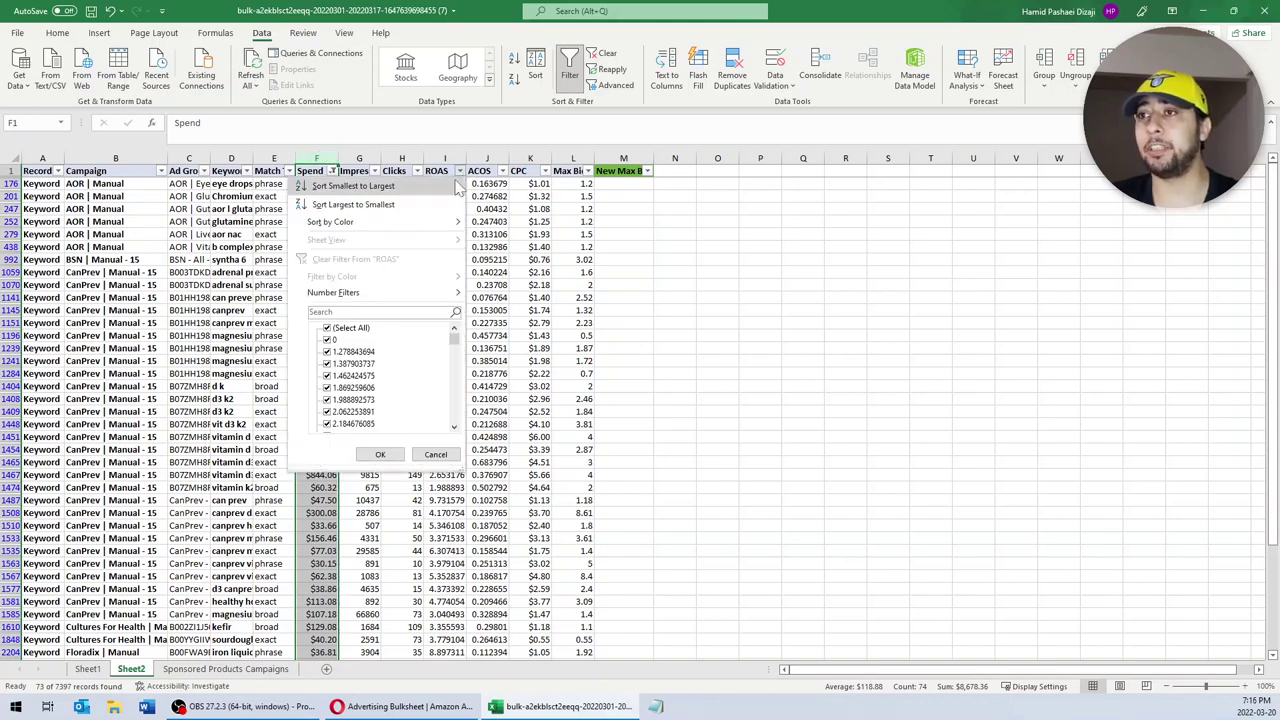
{"action": "mouse_move", "coordinate": [418, 293]}
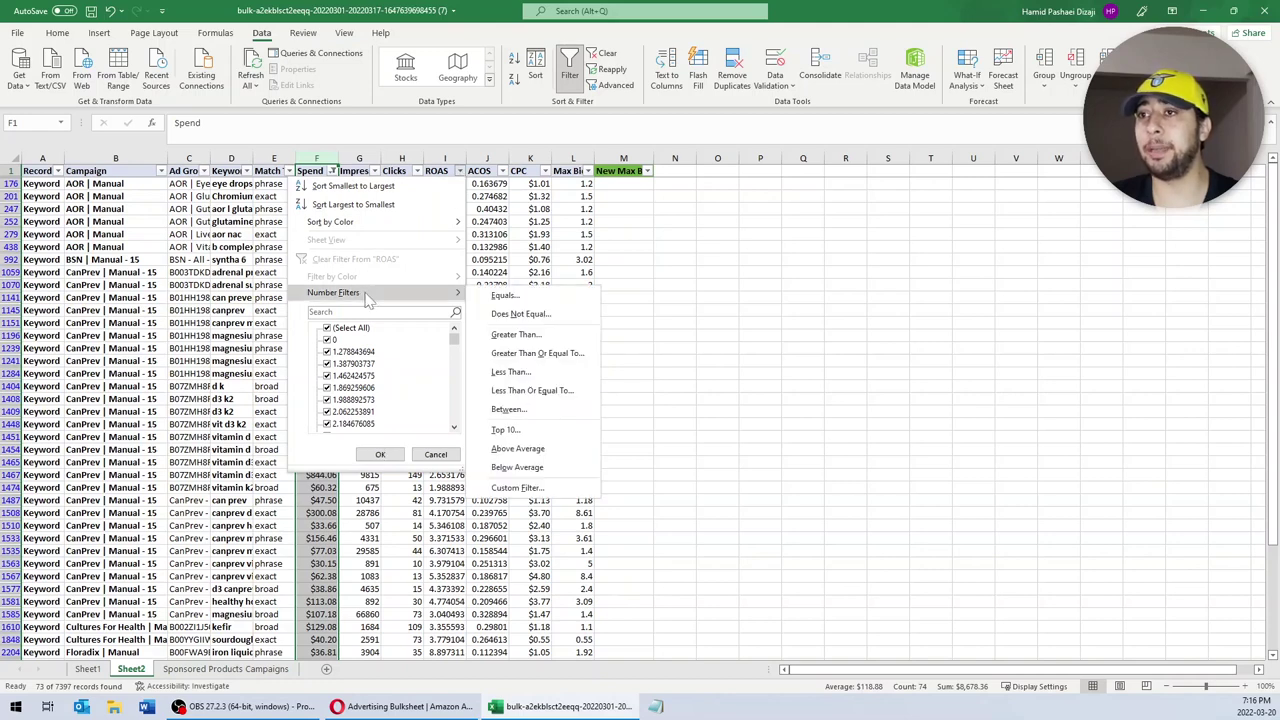
{"action": "left_click", "coordinate": [530, 372]}
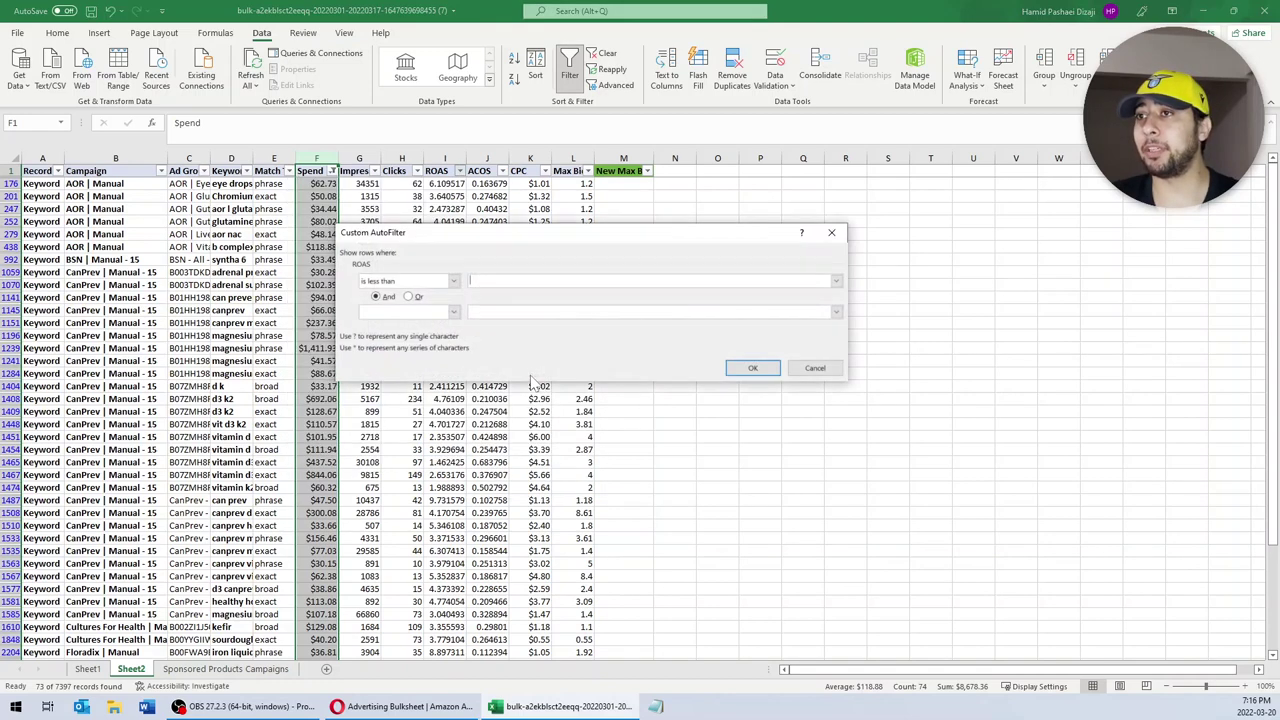
{"action": "type", "text": "3"}
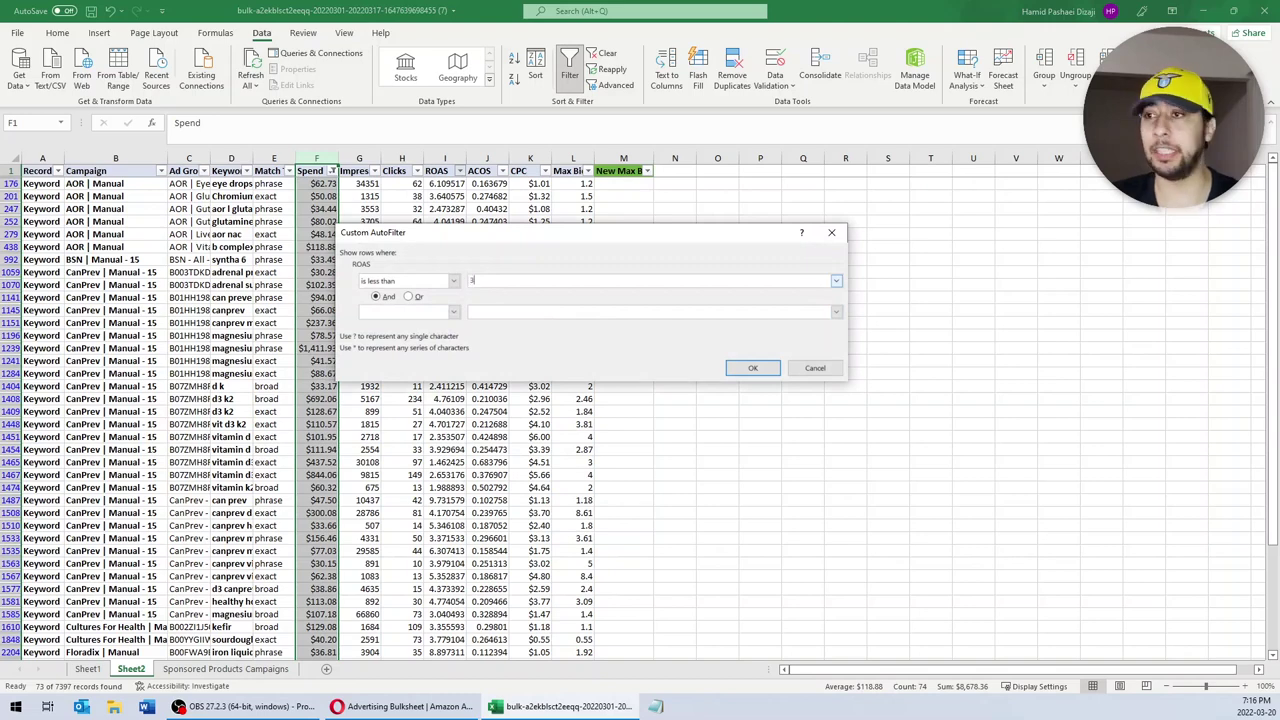
{"action": "left_click", "coordinate": [752, 368]}
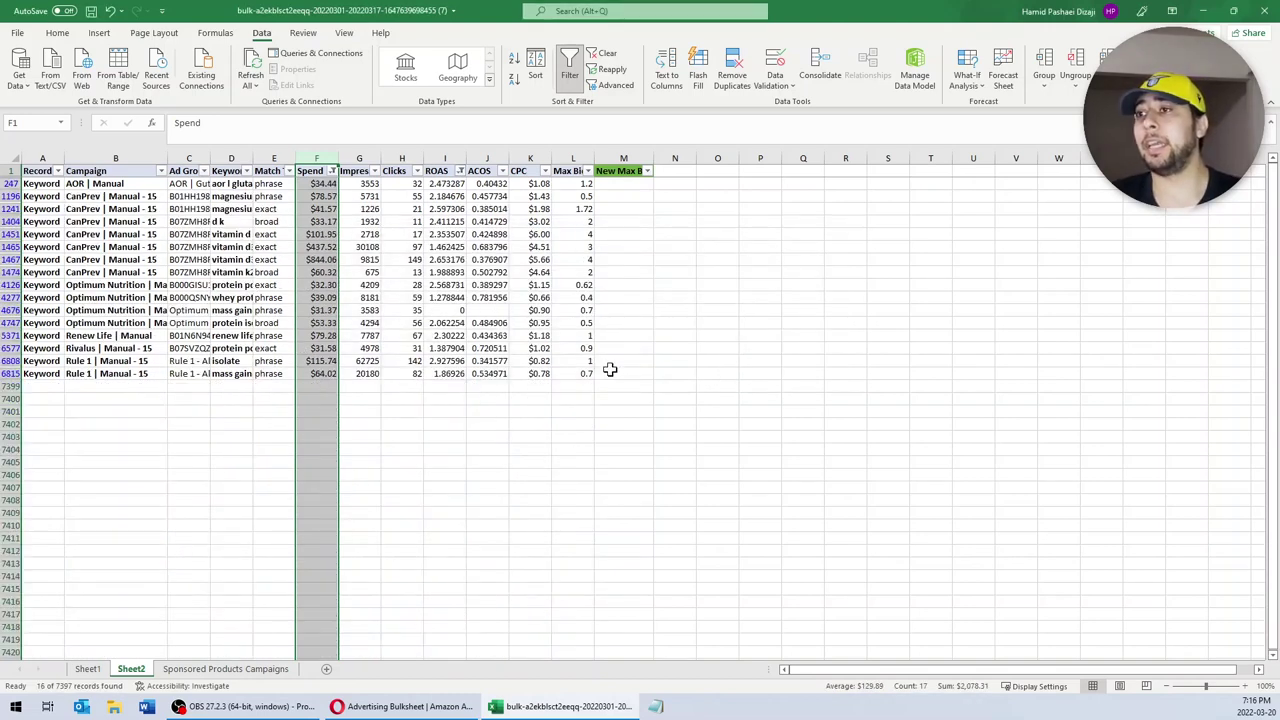
{"action": "left_click_drag", "start_coordinate": [586, 373], "coordinate": [14, 172]}
{"action": "left_click", "coordinate": [105, 220]}
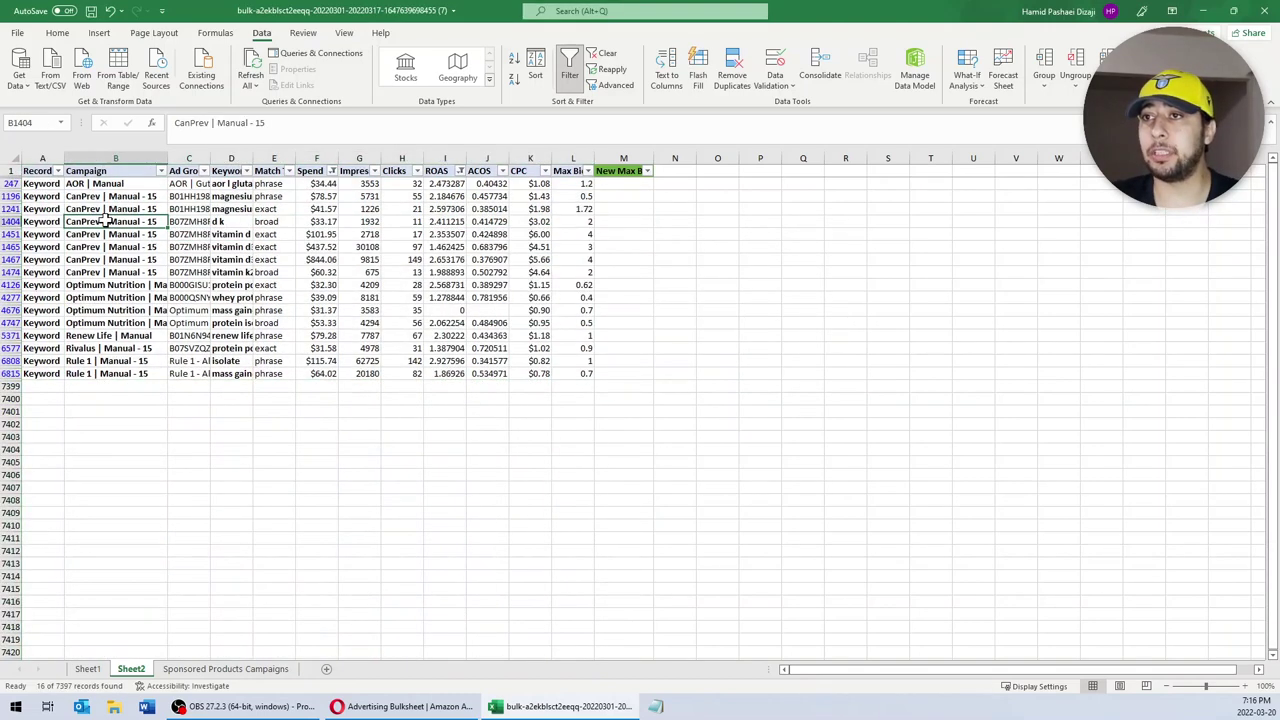
{"action": "left_click", "coordinate": [310, 158]}
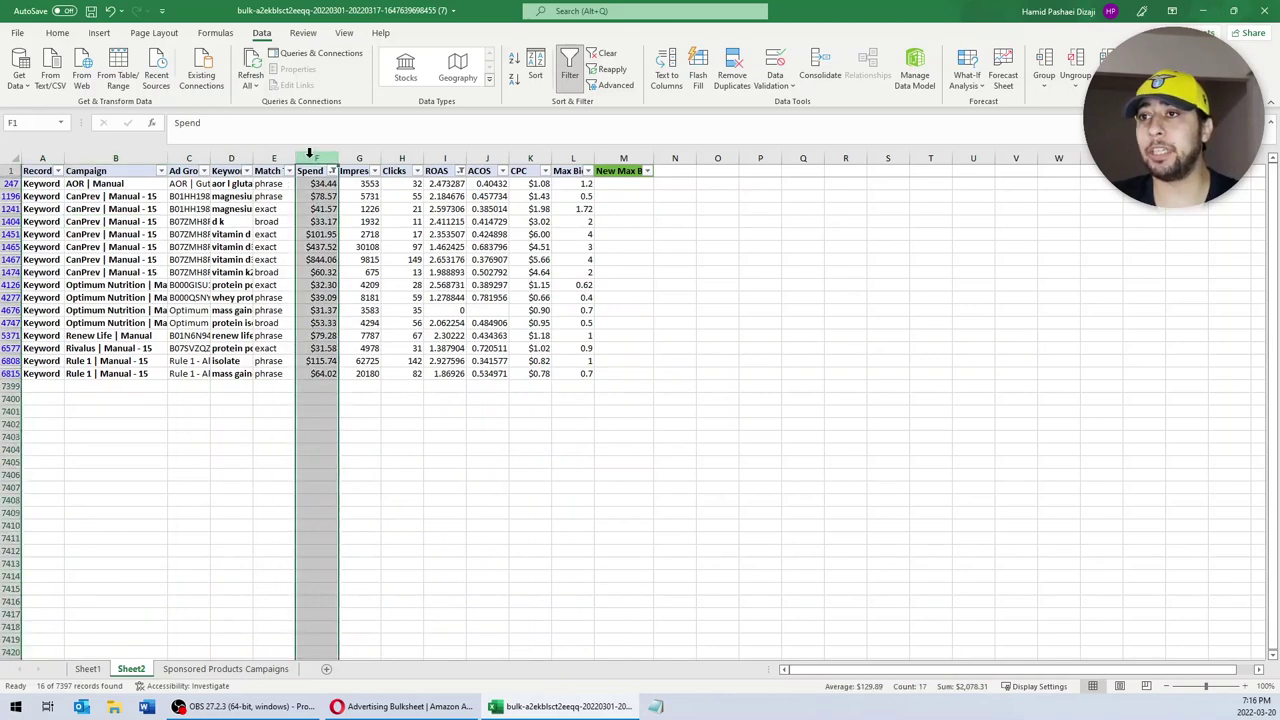
{"action": "left_click", "coordinate": [445, 158]}
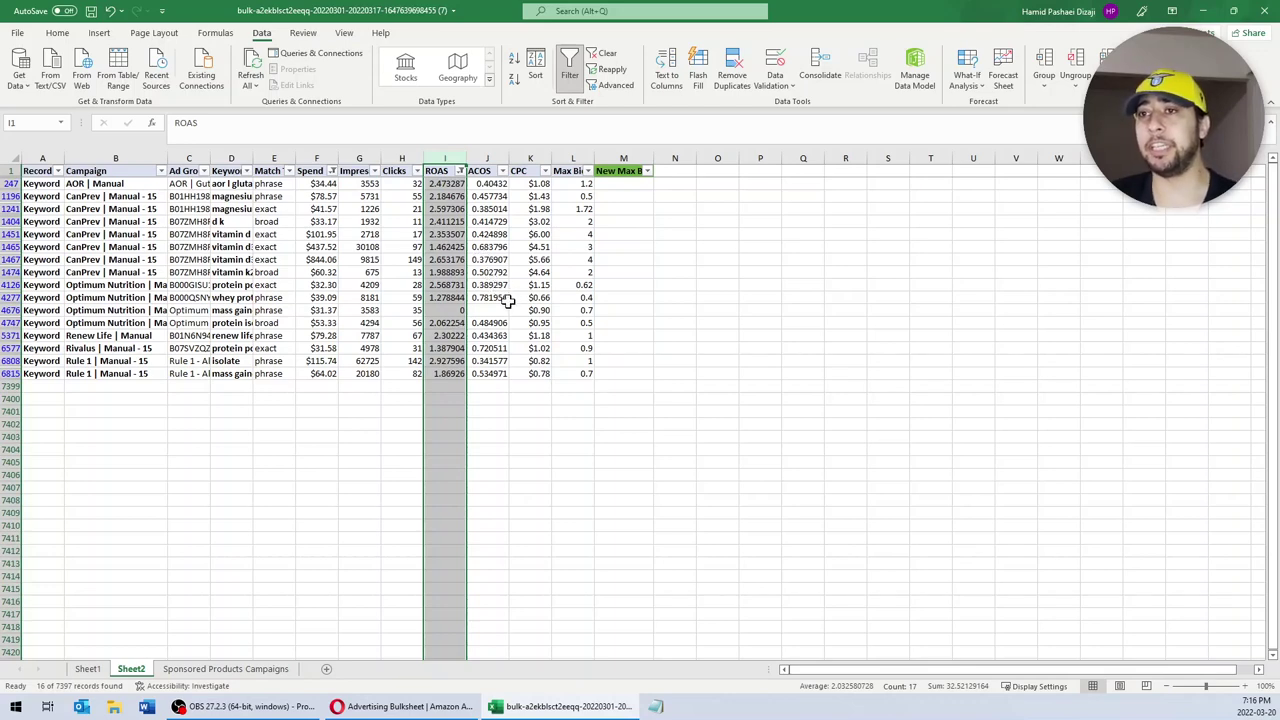
Step: Widen the Keyword or Product Targeting column so the keyword texts are readable
{"action": "left_click_drag", "start_coordinate": [251, 158], "coordinate": [265, 362]}
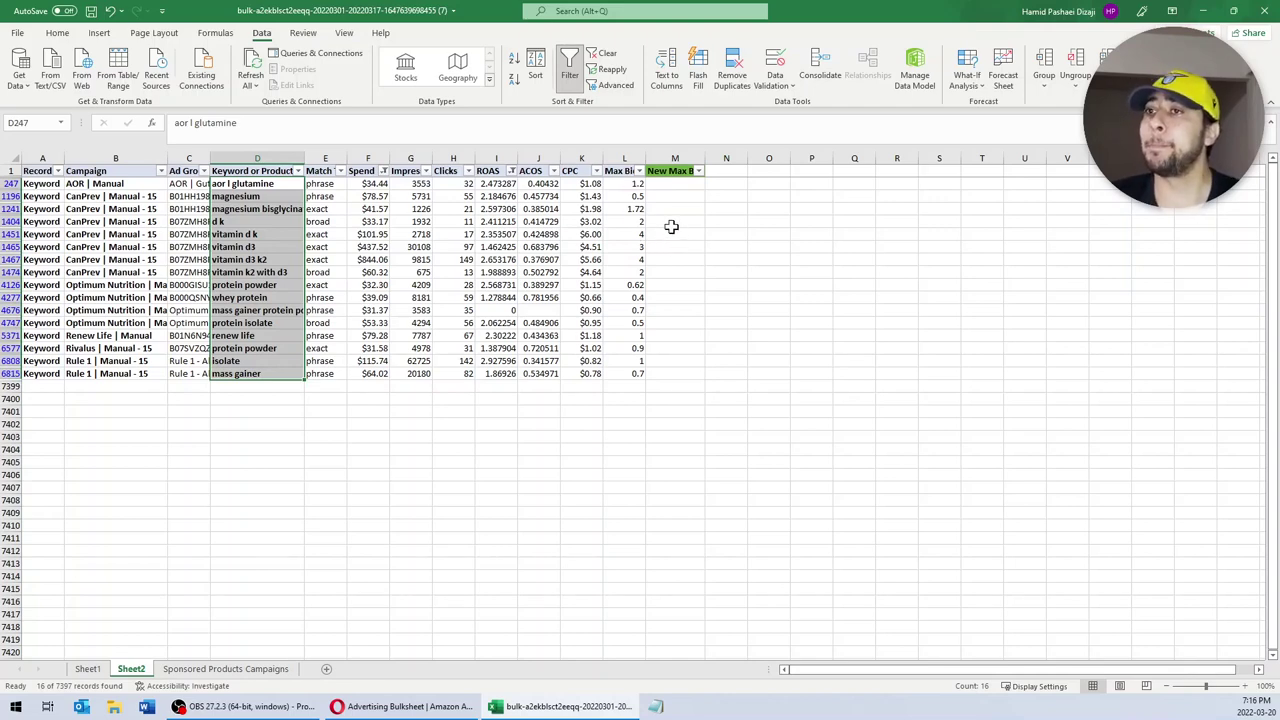
{"action": "left_click", "coordinate": [619, 157]}
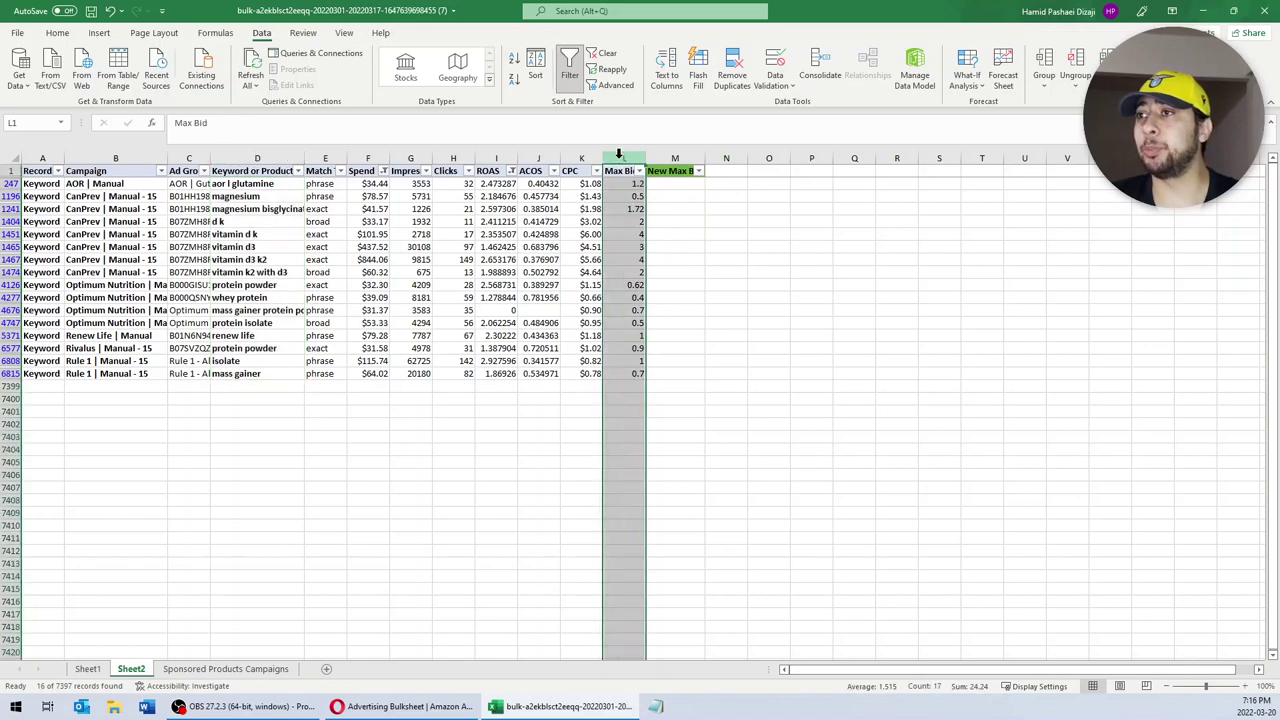
{"action": "left_click", "coordinate": [254, 157], "text": "ctrl"}
{"action": "left_click", "coordinate": [254, 157]}
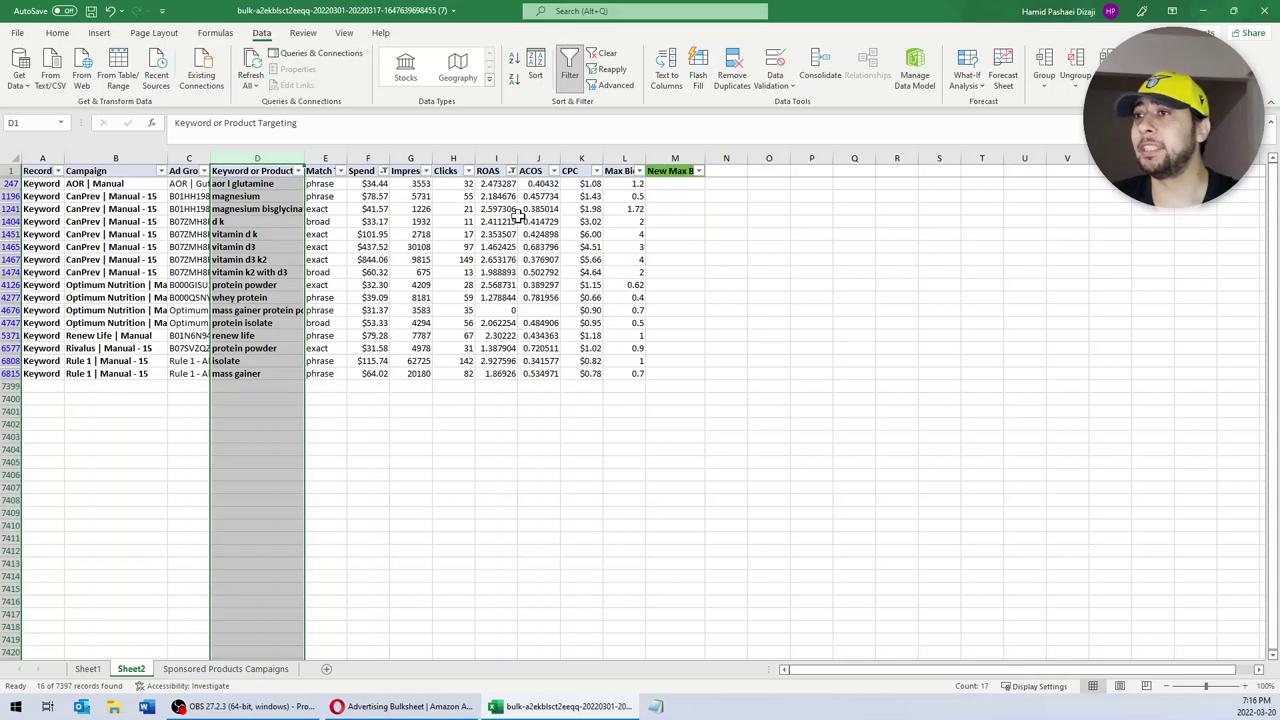
Step: Enter the formula =L247-(L247*0.3) in New Max Bid cell M247 to lower the bid by 30%
{"action": "left_click", "coordinate": [672, 184]}
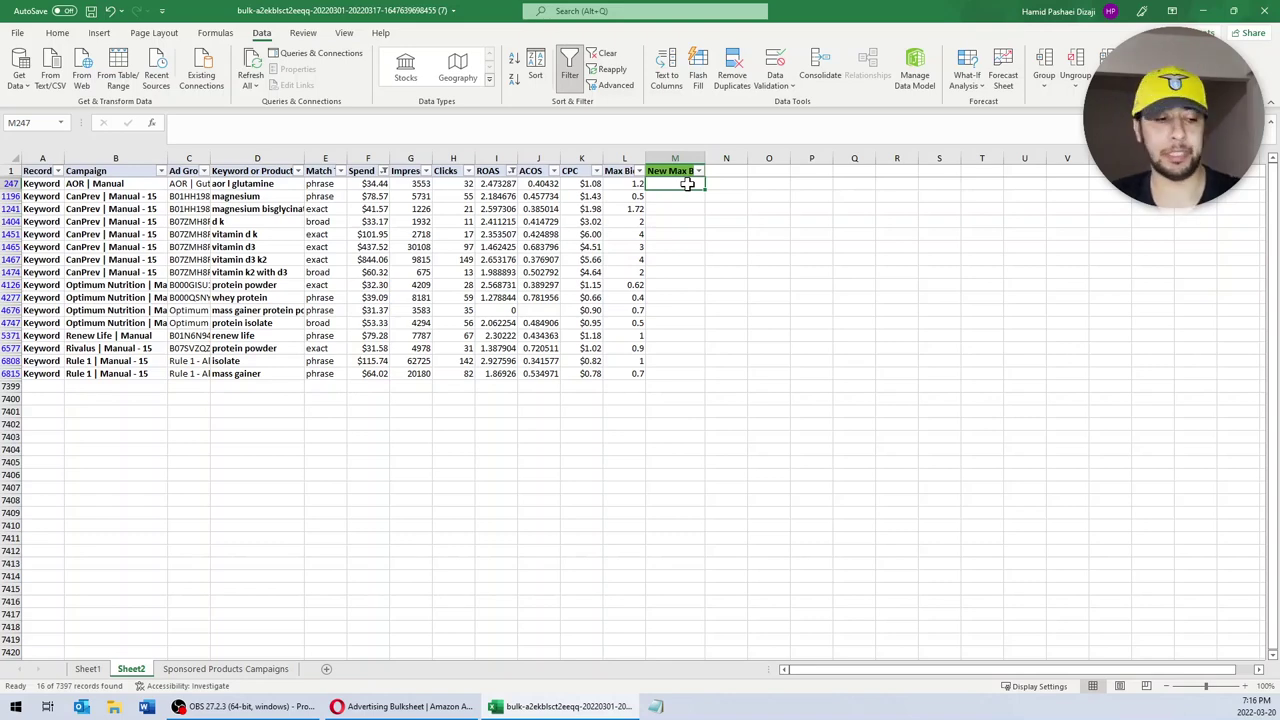
{"action": "type", "text": "="}
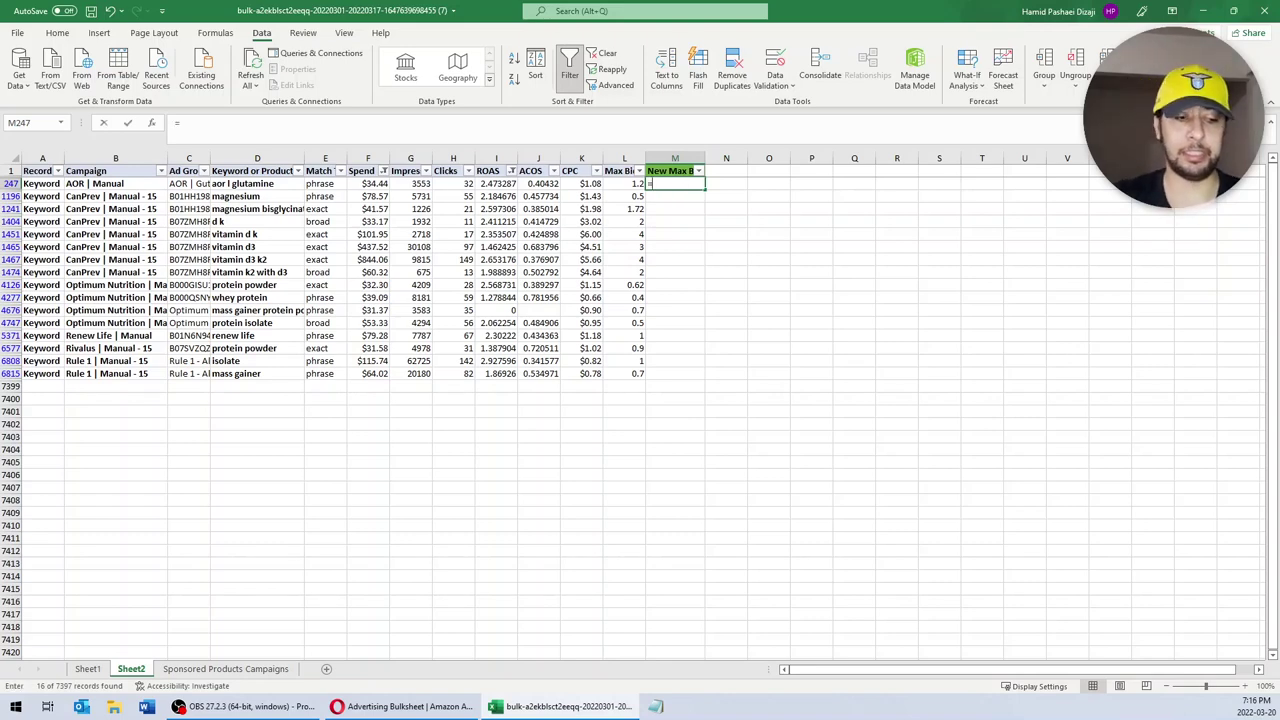
{"action": "left_click", "coordinate": [620, 185]}
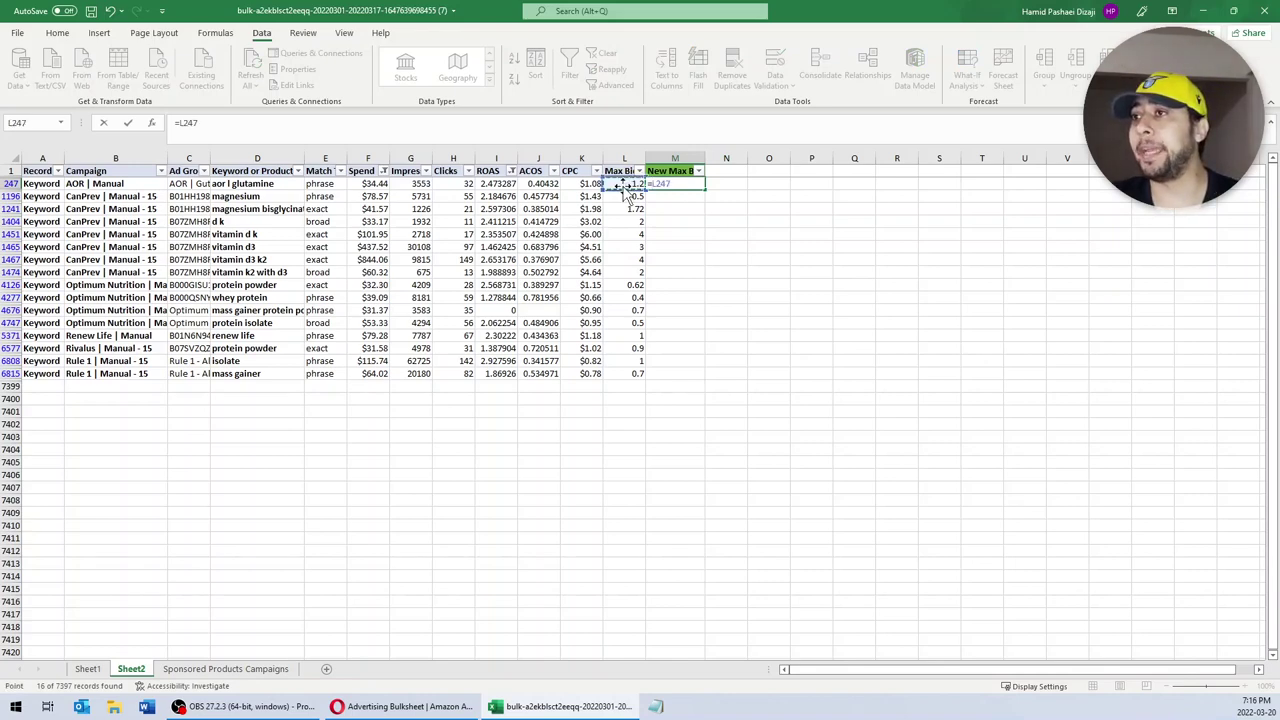
{"action": "type", "text": "-("}
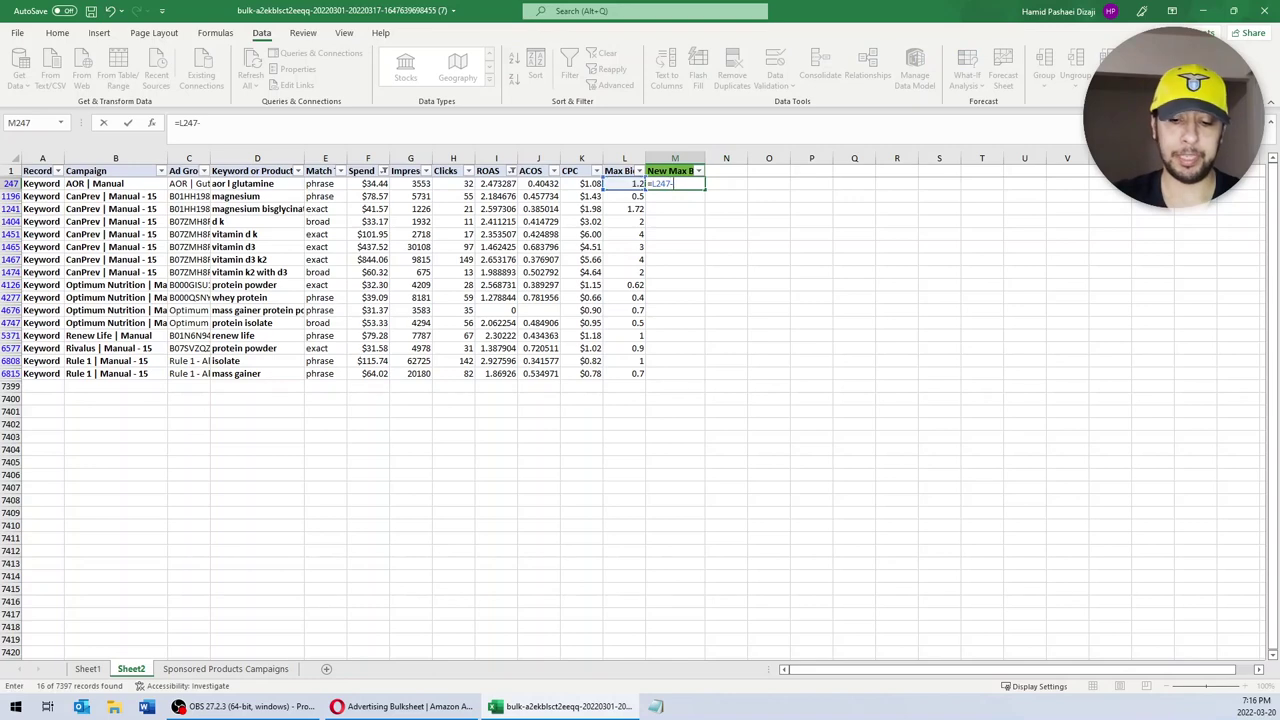
{"action": "left_click", "coordinate": [625, 185]}
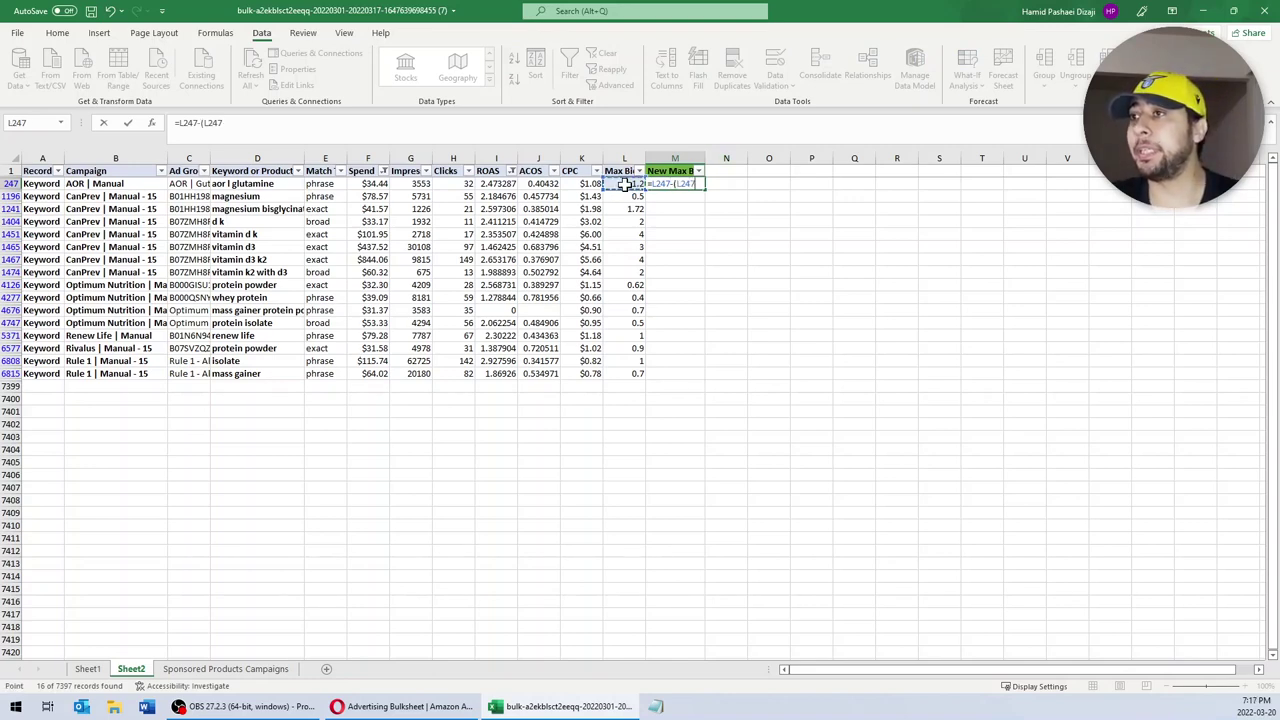
{"action": "type", "text": "*"}
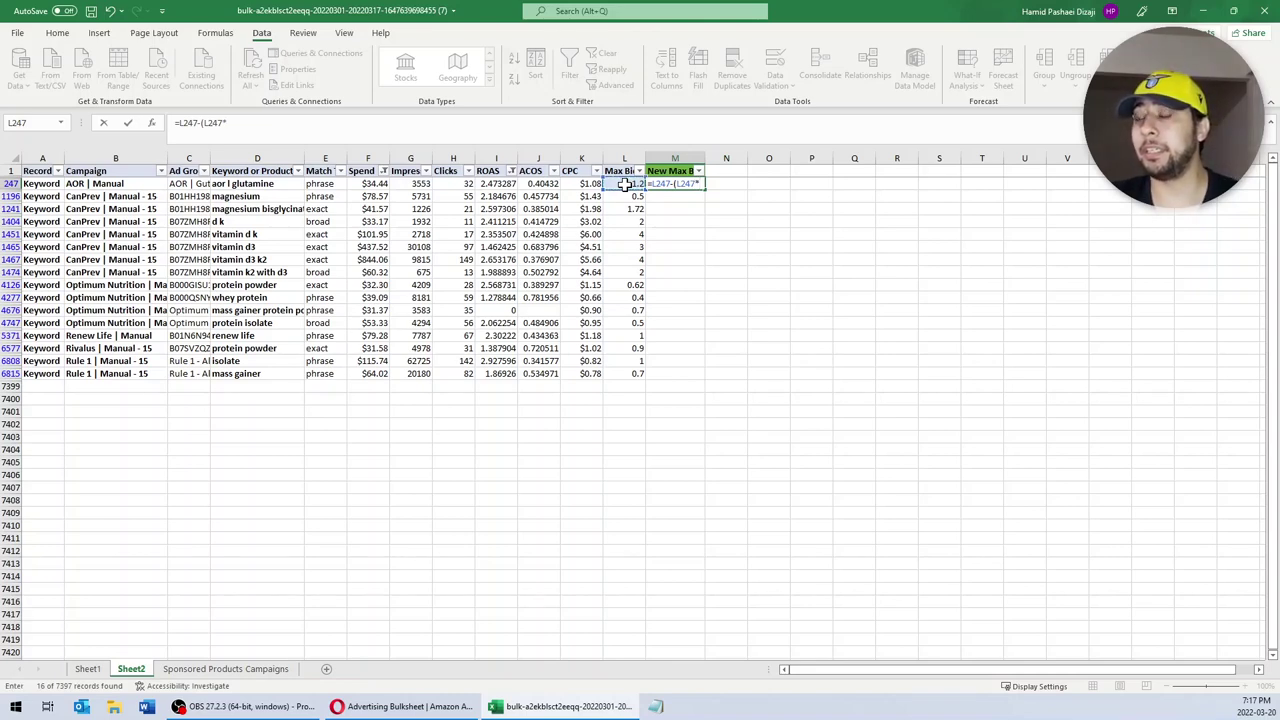
{"action": "type", "text": "0.3"}
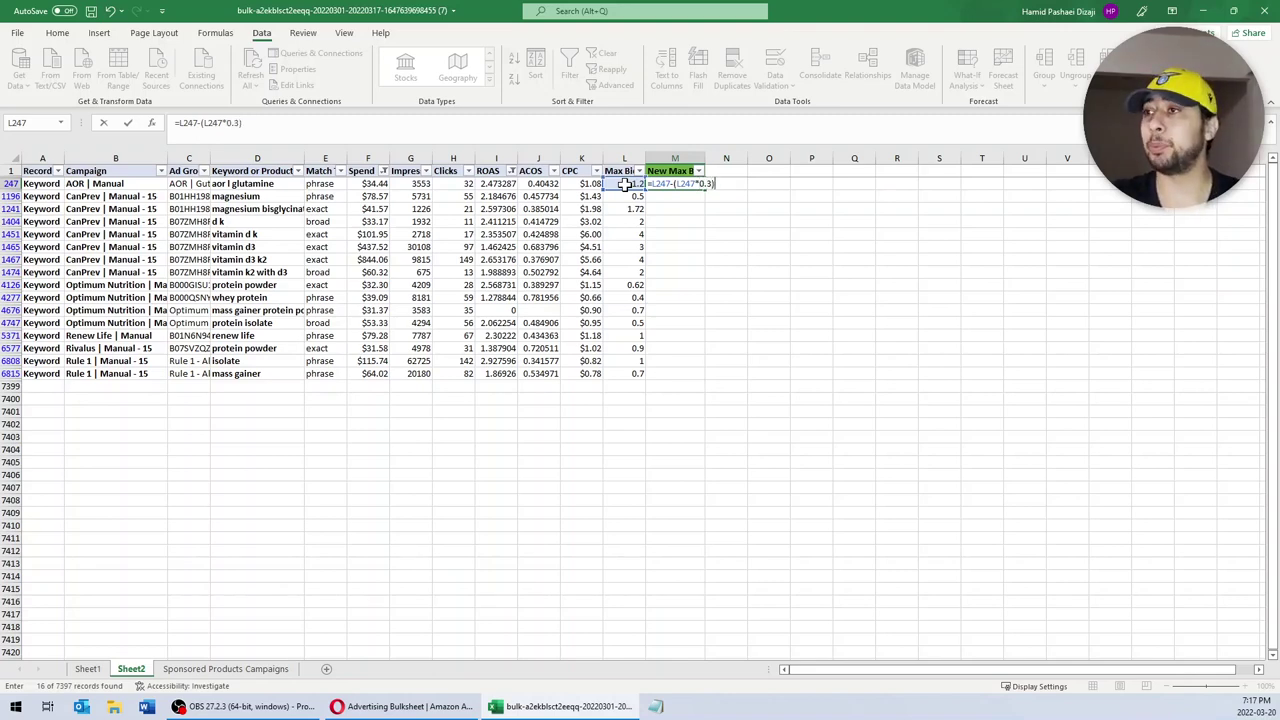
{"action": "key", "text": "Return"}
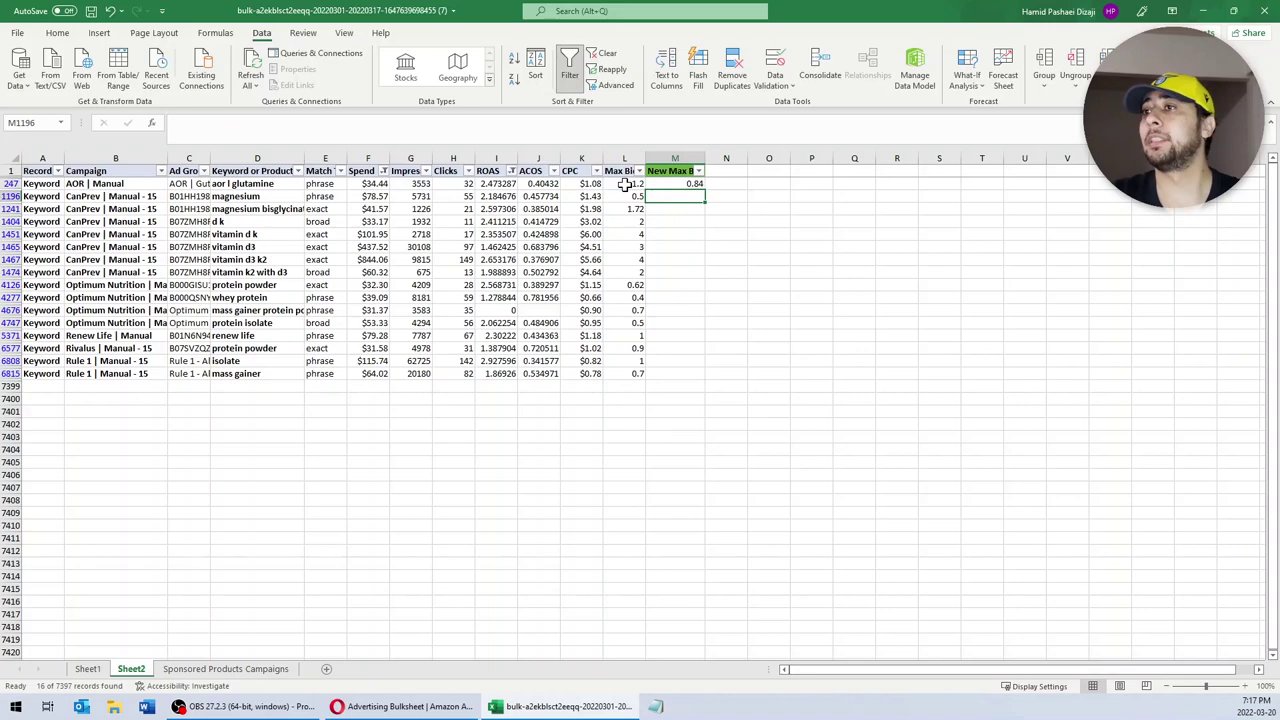
Step: Copy the New Max Bid formula from M247 to the remaining filtered rows, M1196 through M6815
{"action": "left_click", "coordinate": [692, 183]}
{"action": "key", "text": "ctrl+c"}
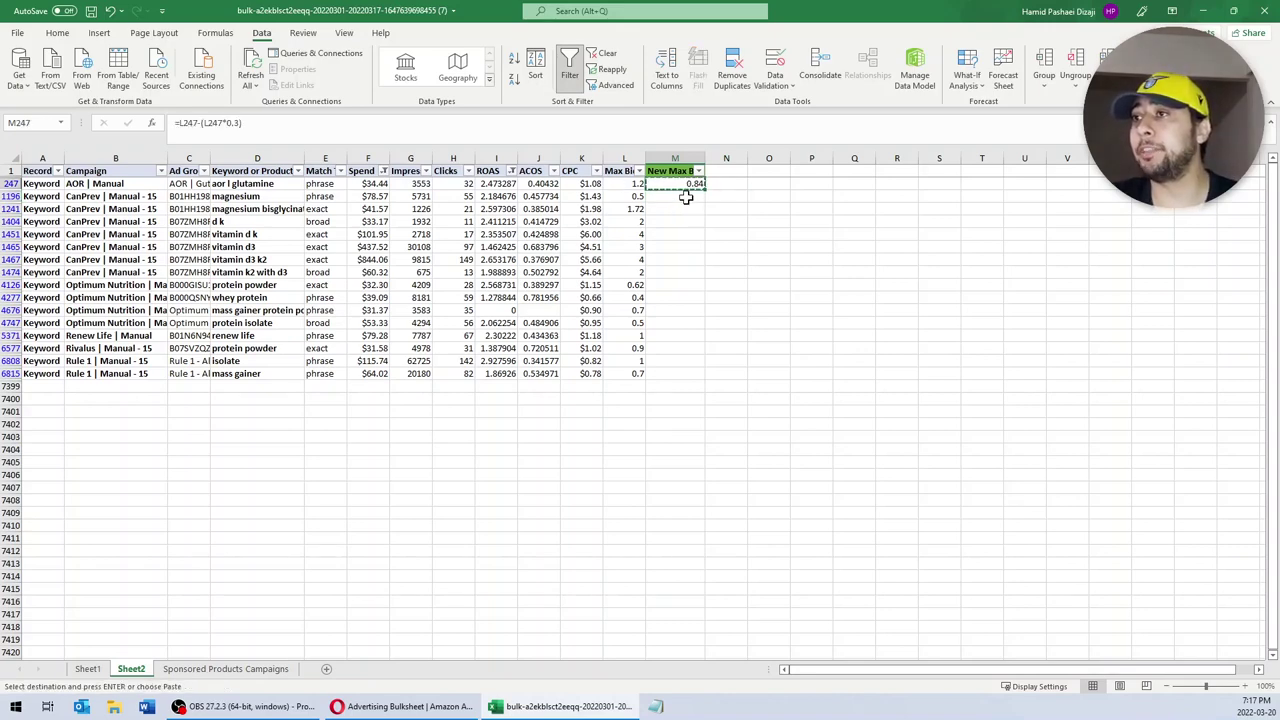
{"action": "left_click_drag", "start_coordinate": [686, 197], "coordinate": [688, 370]}
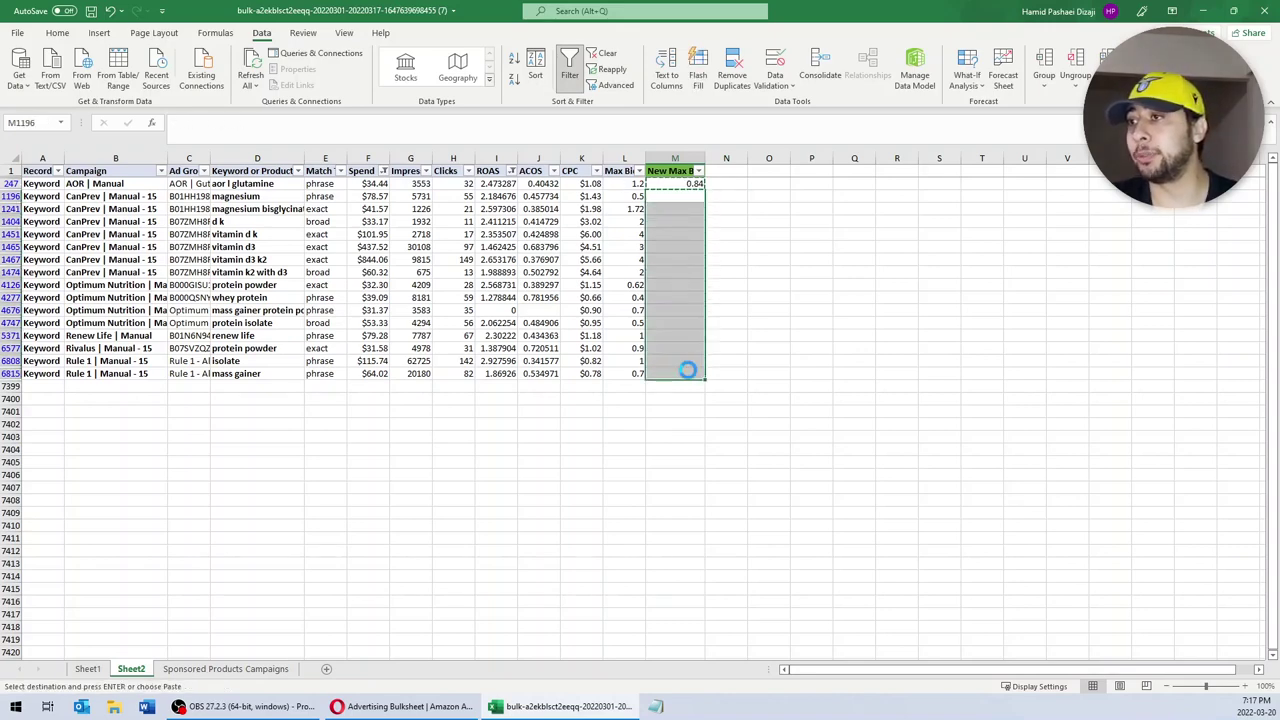
{"action": "key", "text": "ctrl+v"}
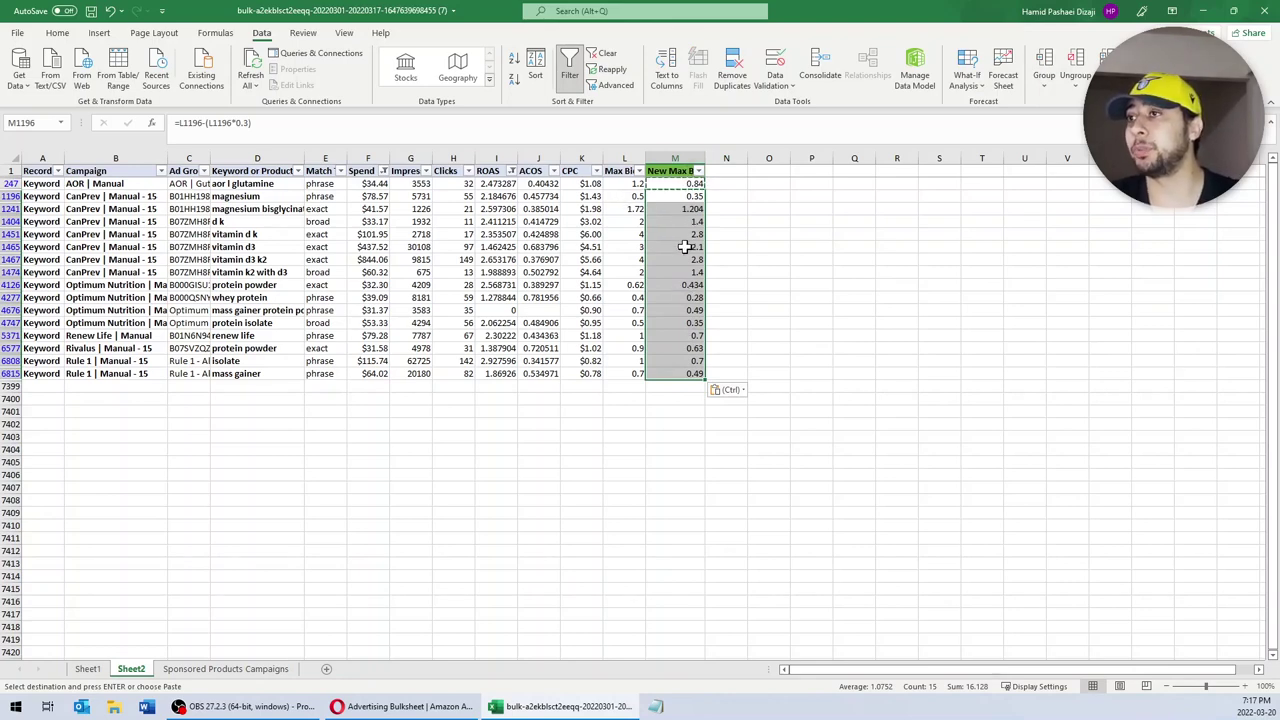
Step: Review the New Max Bid formula and values against the Max Bid and ROAS columns of the filtered keywords
{"action": "left_click", "coordinate": [690, 183]}
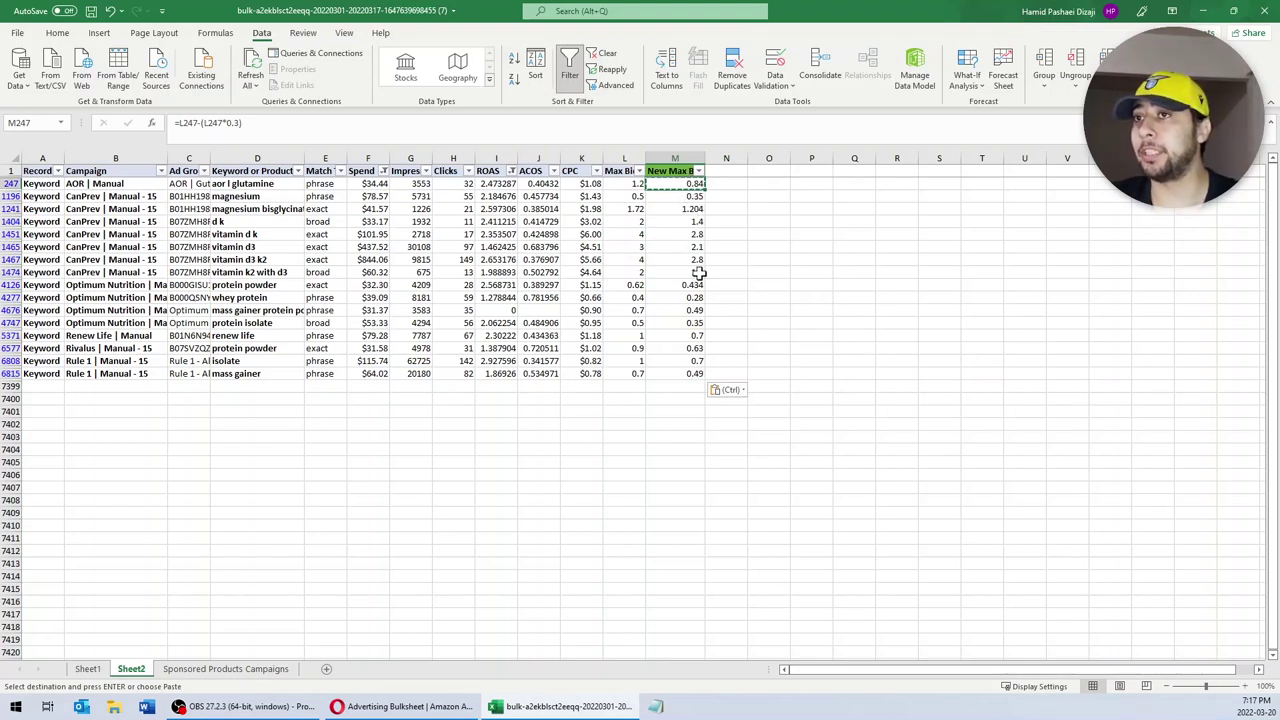
{"action": "mouse_move", "coordinate": [631, 267]}
{"action": "left_mouse_down"}
{"action": "mouse_move", "coordinate": [629, 369]}
{"action": "mouse_move", "coordinate": [620, 274]}
{"action": "left_mouse_up"}
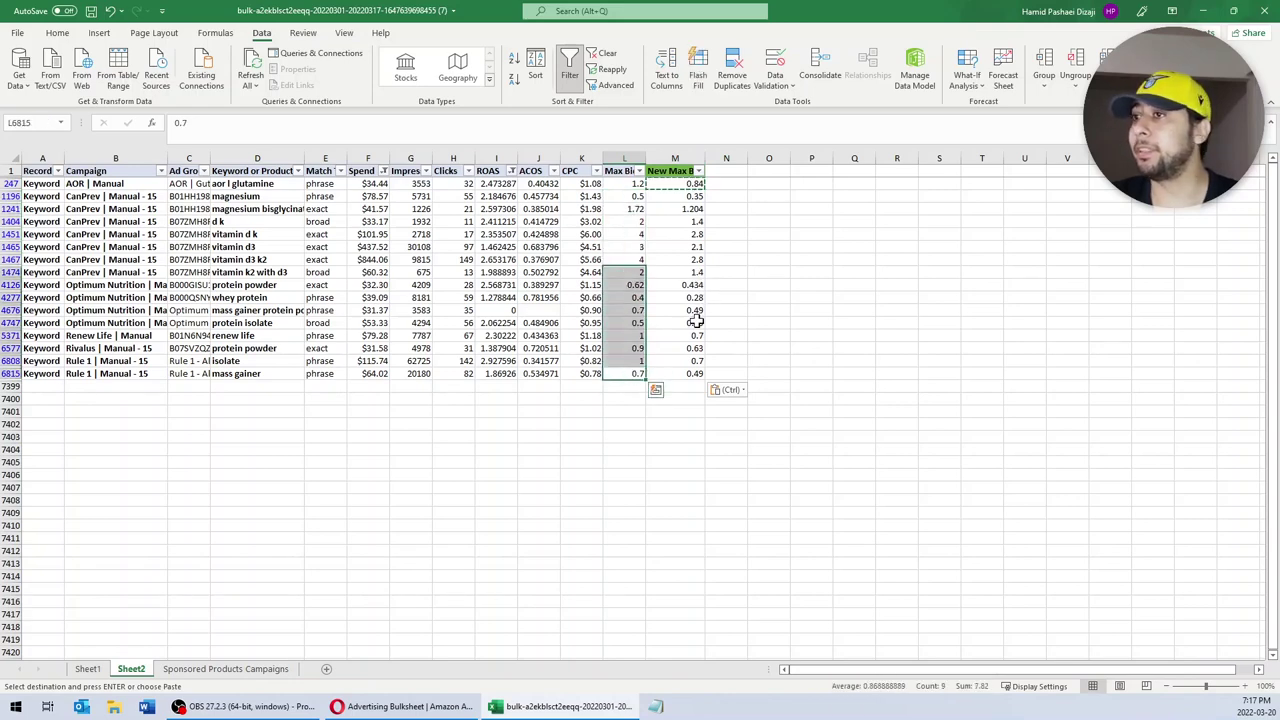
{"action": "left_click", "coordinate": [681, 185]}
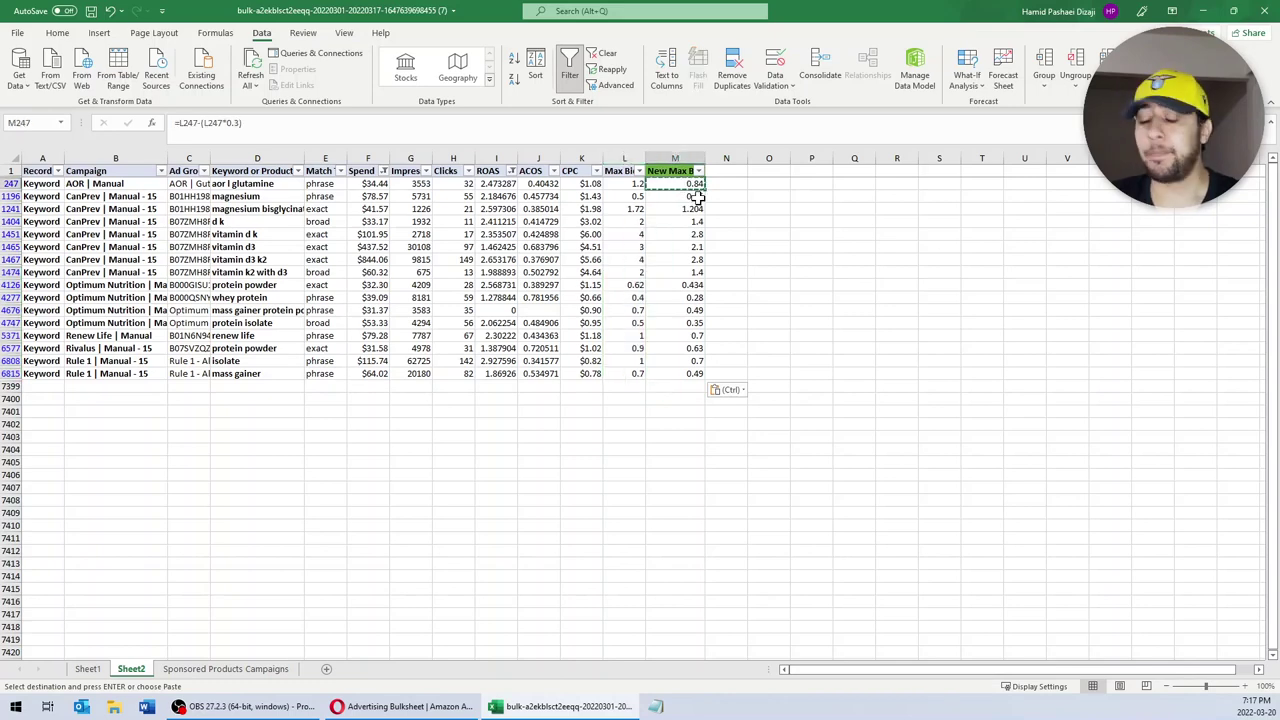
{"action": "key", "text": "Escape"}
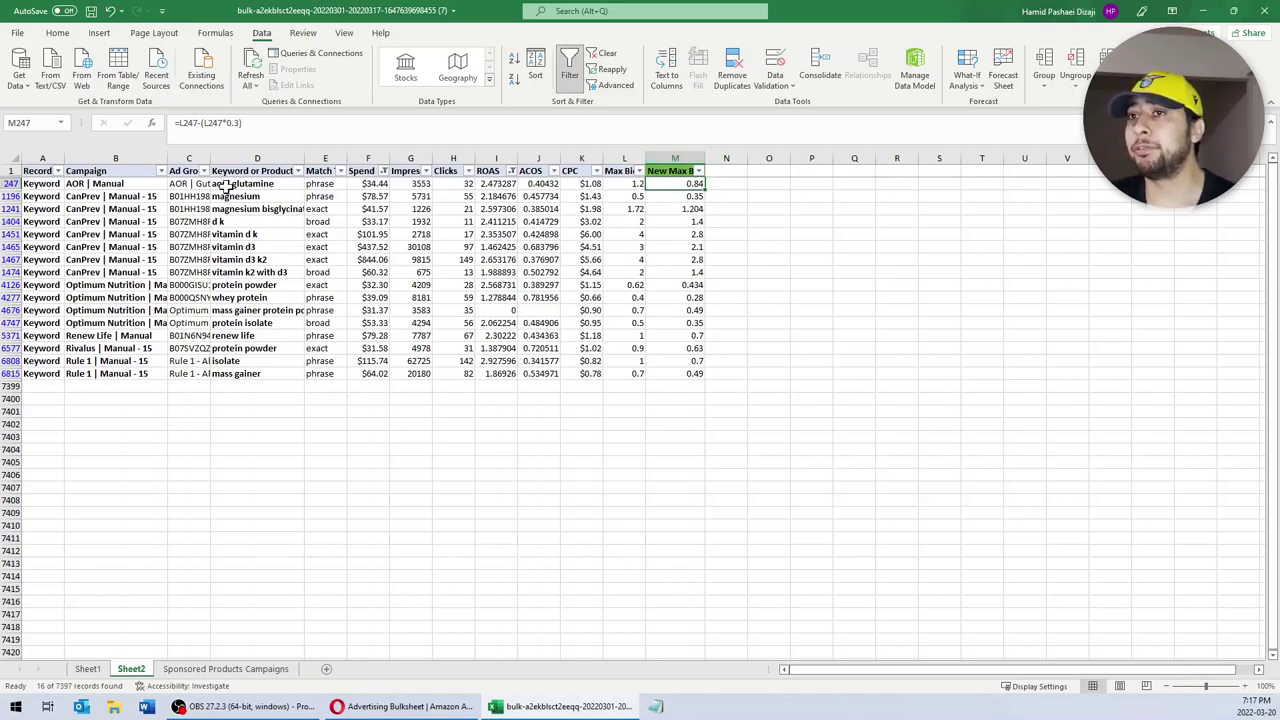
{"action": "left_click_drag", "start_coordinate": [495, 184], "coordinate": [498, 369]}
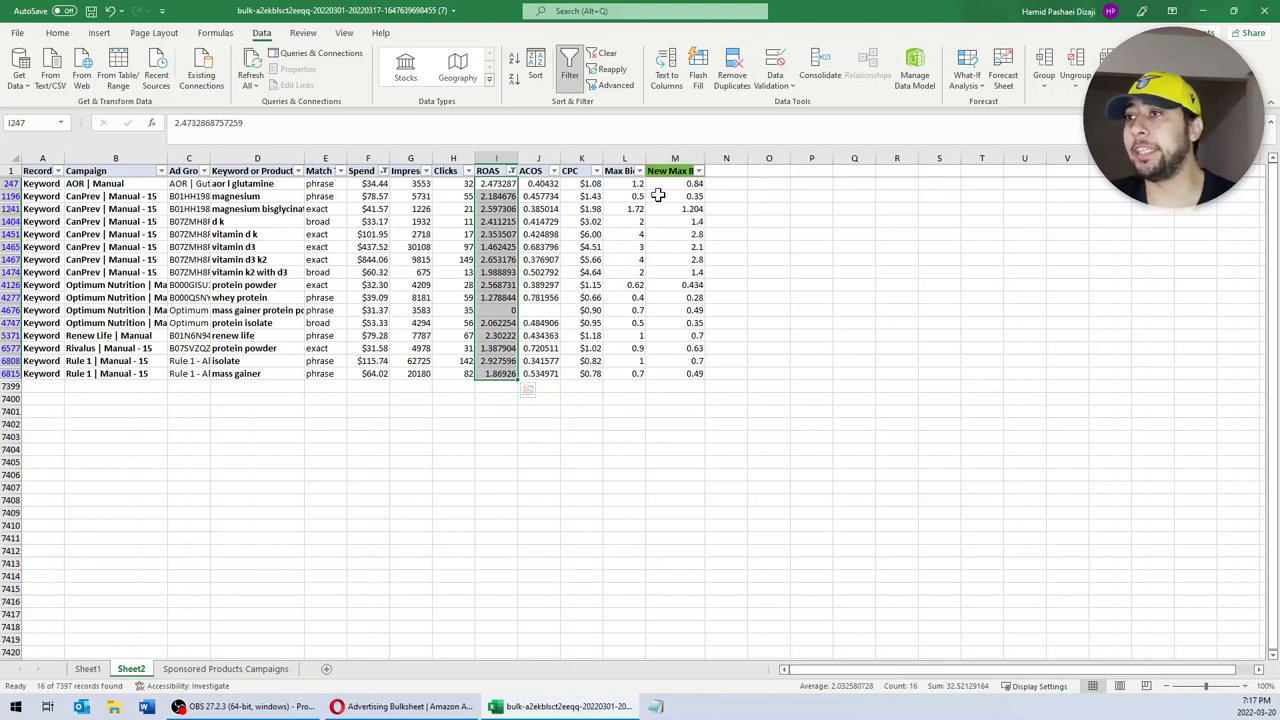
{"action": "left_click", "coordinate": [612, 196]}
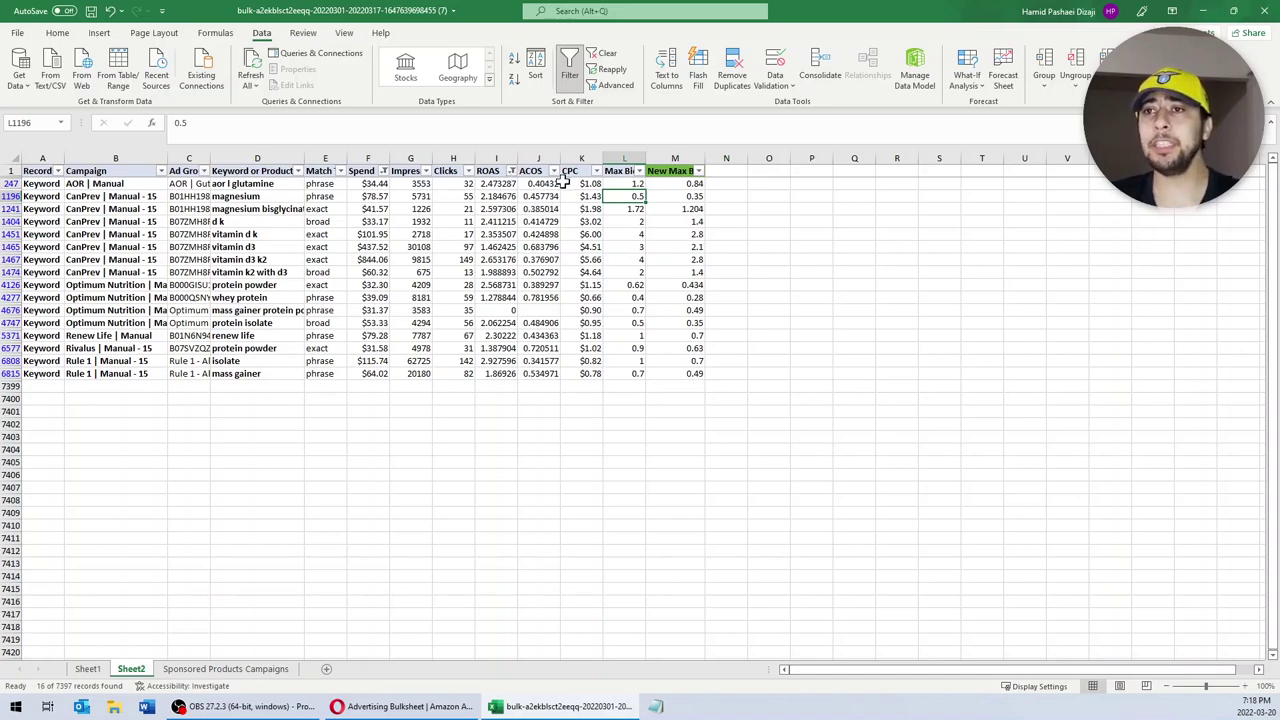
Step: Filter the ROAS column to show only keywords with a ROAS between 3 and 5
{"action": "left_click", "coordinate": [511, 171]}
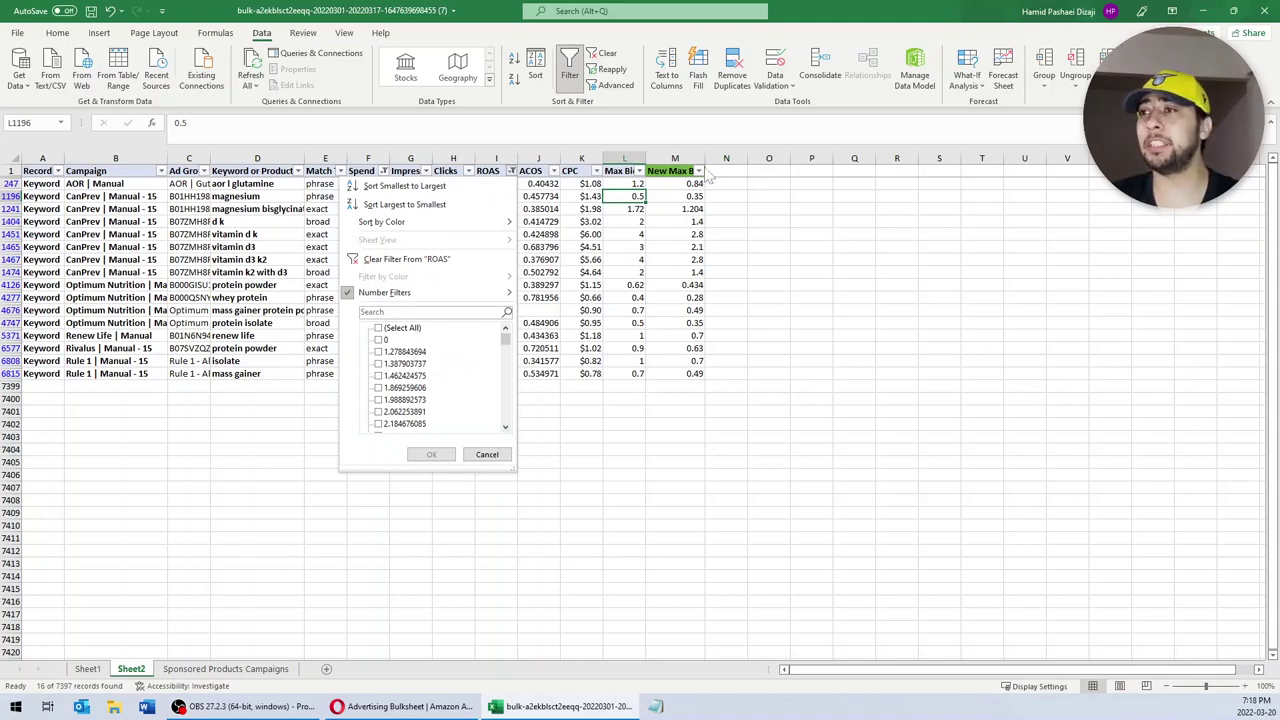
{"action": "key", "text": "Escape"}
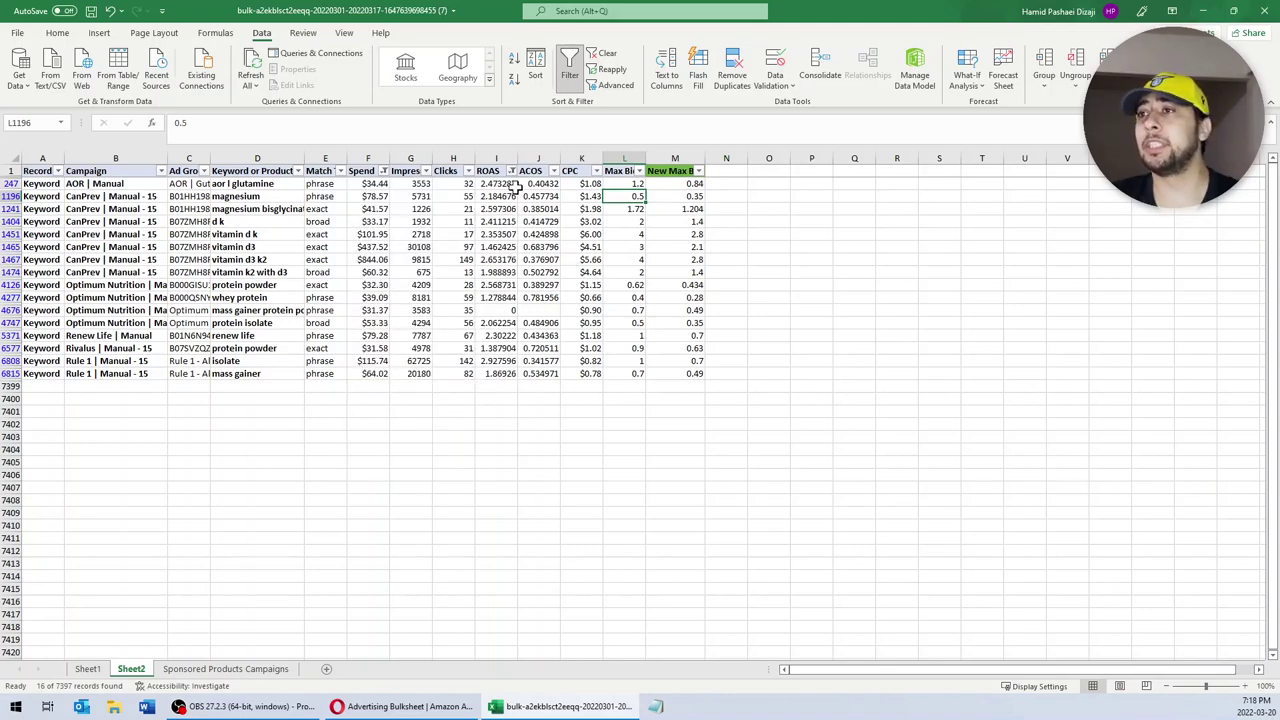
{"action": "left_click", "coordinate": [511, 171]}
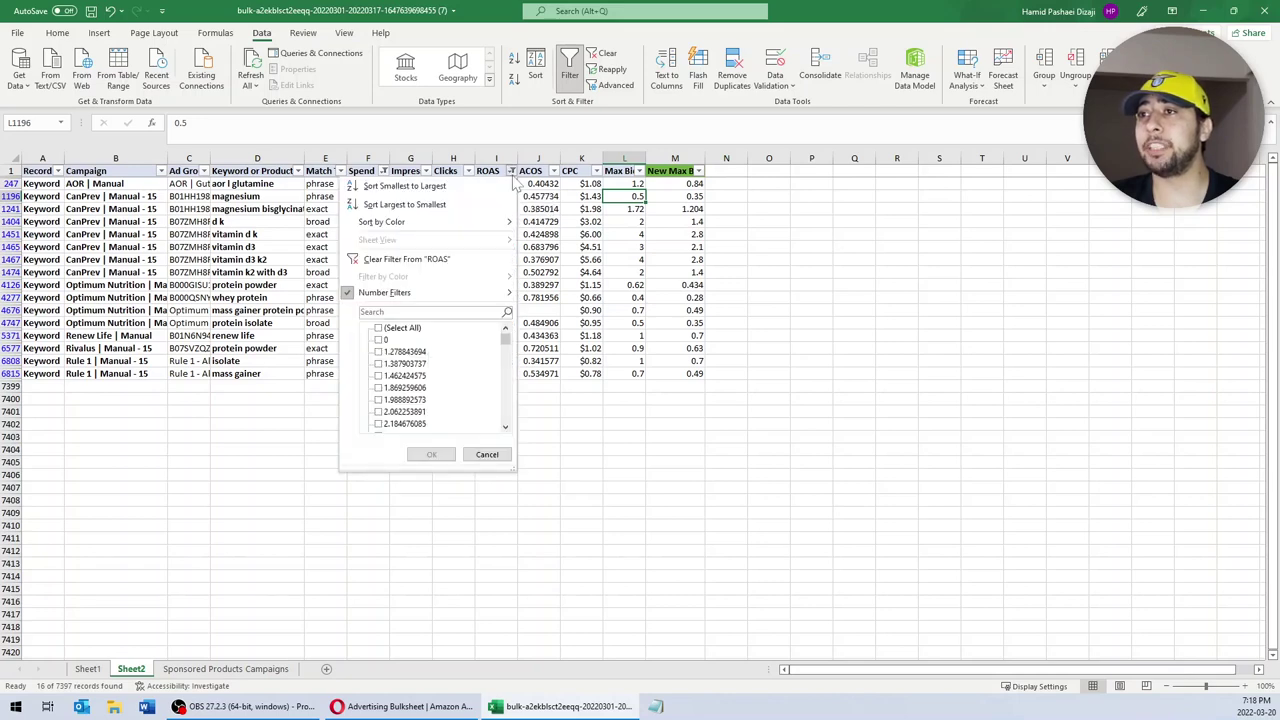
{"action": "mouse_move", "coordinate": [500, 295]}
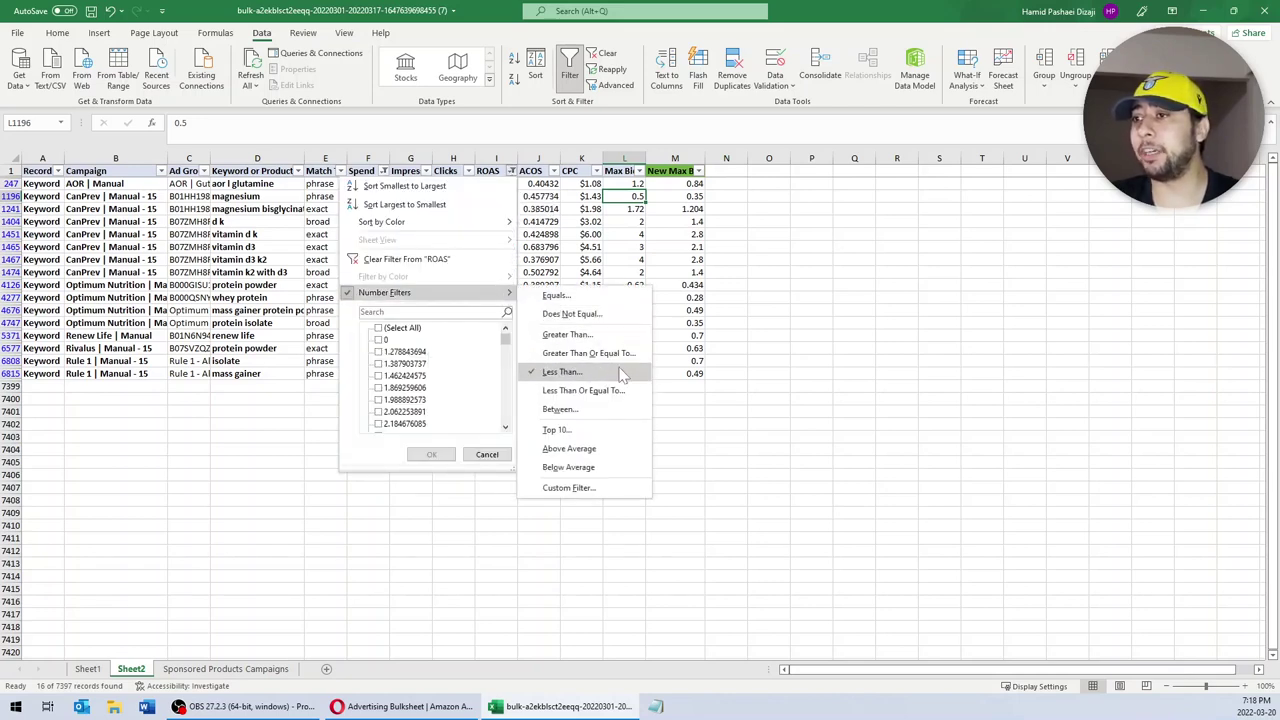
{"action": "left_click", "coordinate": [591, 409]}
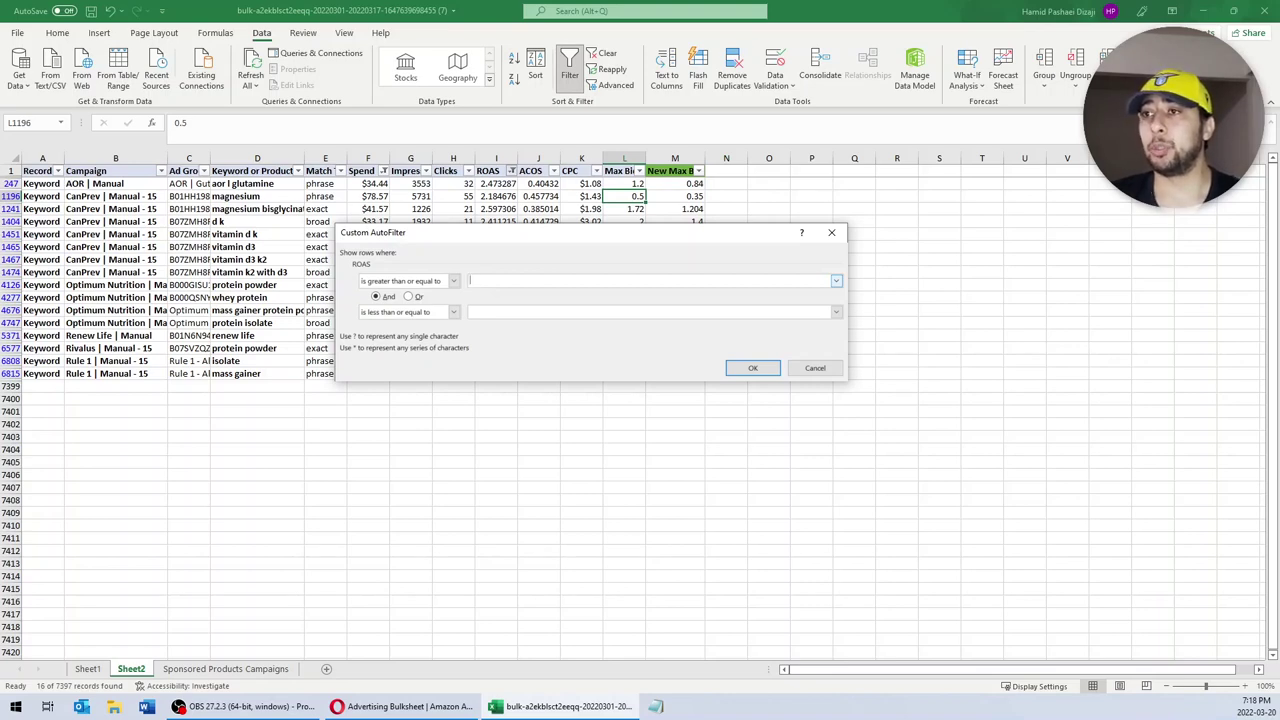
{"action": "type", "text": "3"}
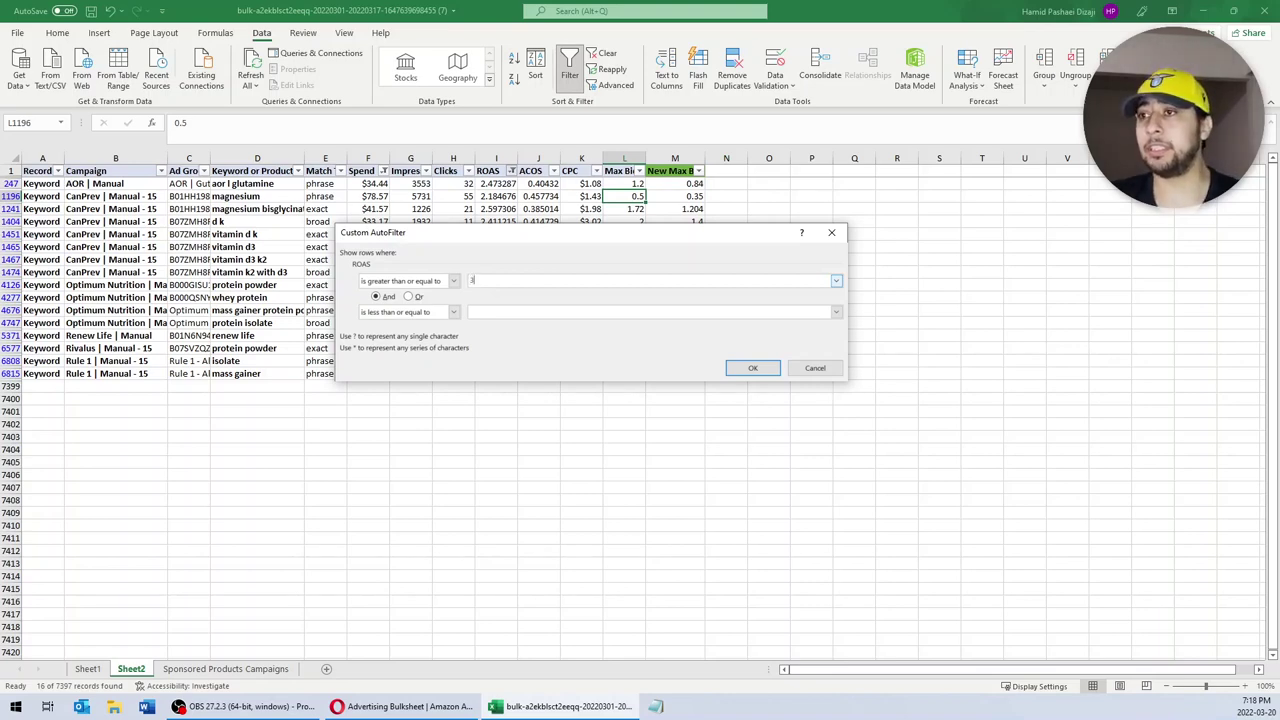
{"action": "left_click", "coordinate": [650, 312]}
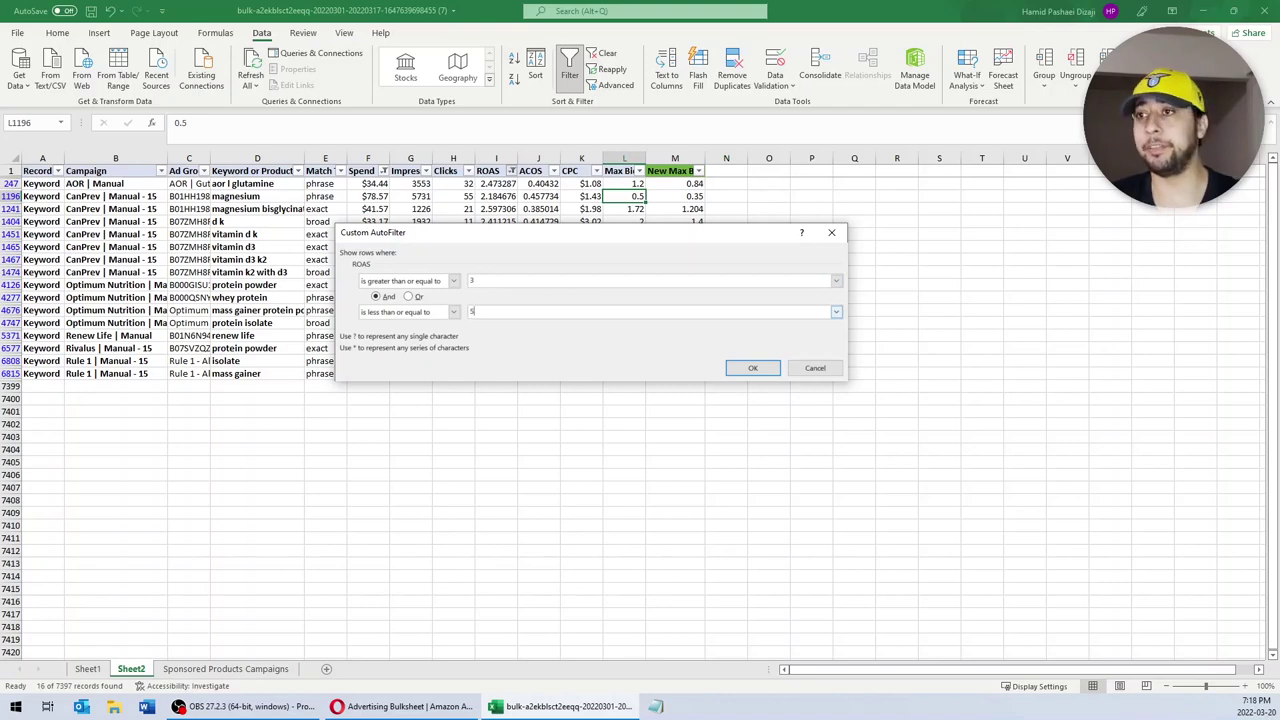
{"action": "left_click", "coordinate": [752, 368]}
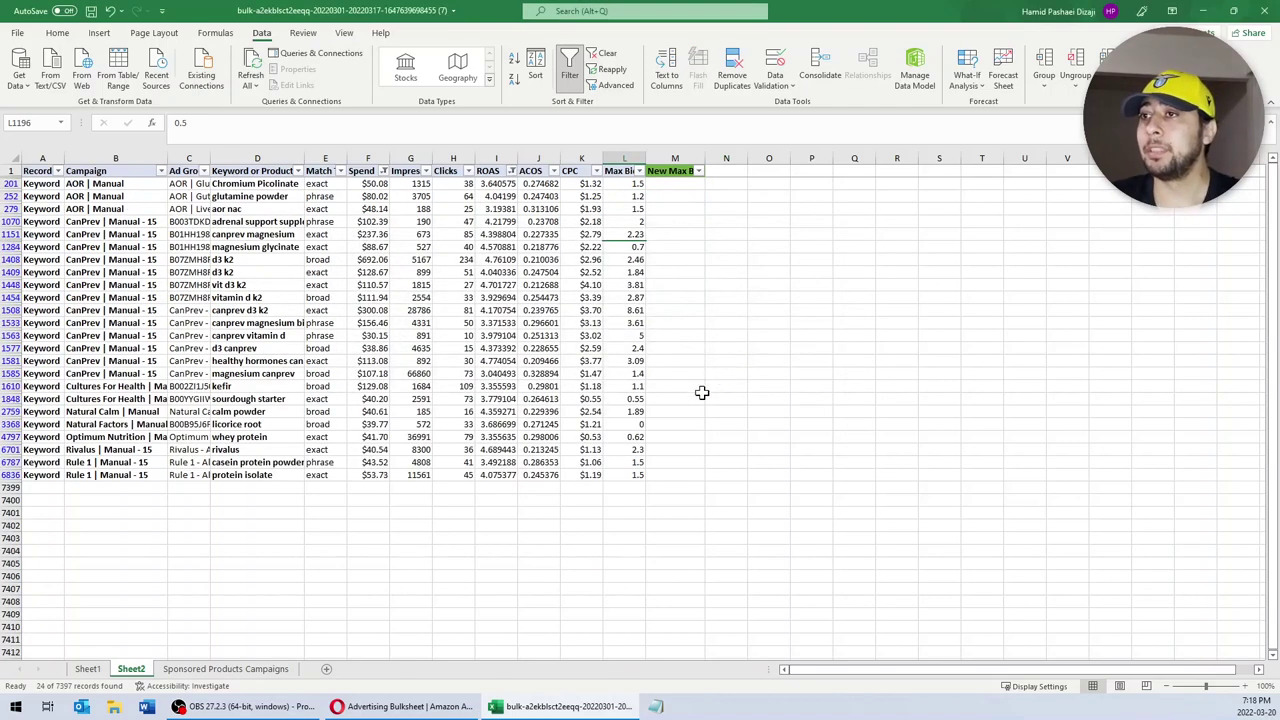
{"action": "left_click_drag", "start_coordinate": [28, 185], "coordinate": [620, 485]}
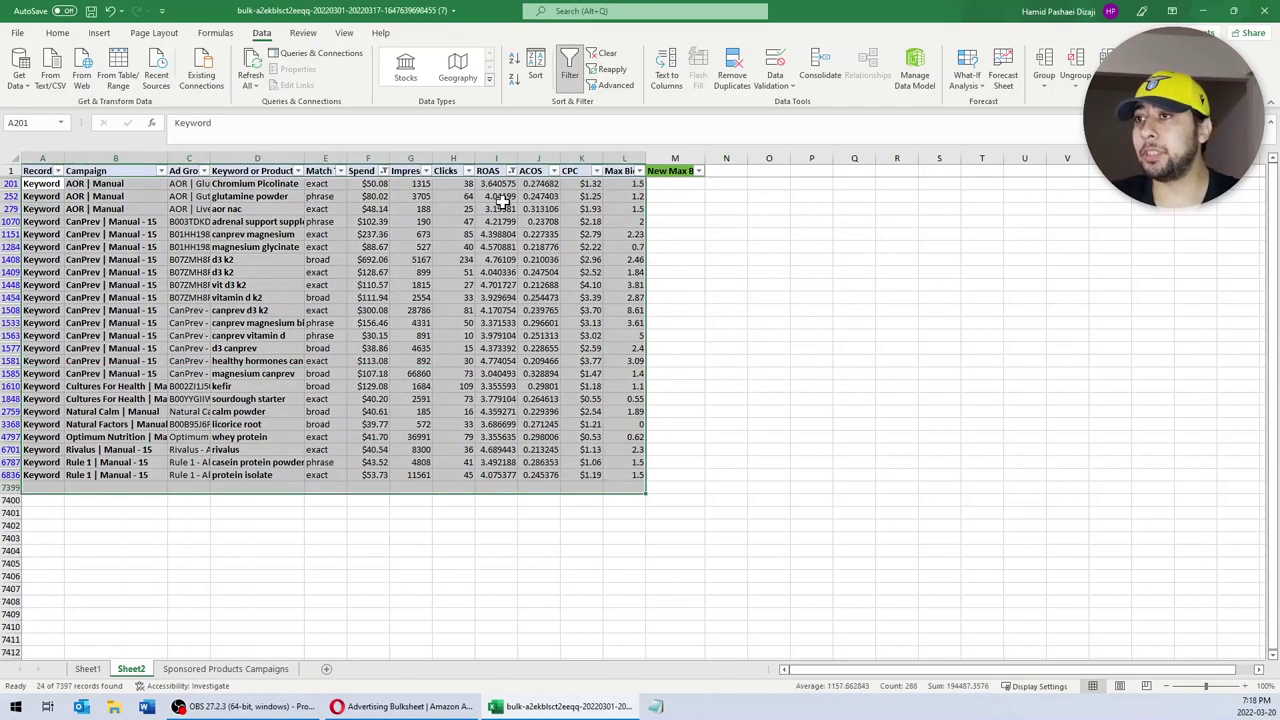
{"action": "left_click", "coordinate": [490, 158]}
{"action": "left_click_drag", "start_coordinate": [497, 475], "coordinate": [490, 185]}
Step: Enter the formula =L201-(L201*0.2) in New Max Bid cell M201 to lower the bid by 20%
{"action": "left_click", "coordinate": [657, 186]}
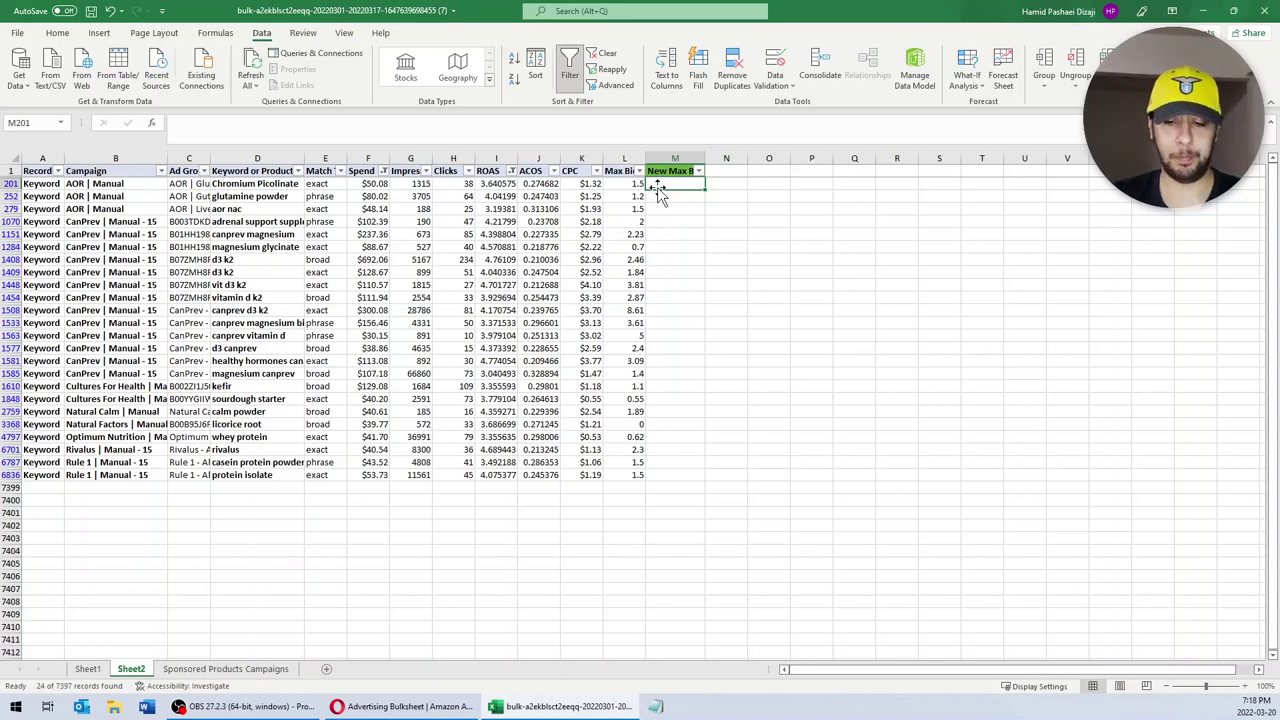
{"action": "type", "text": "="}
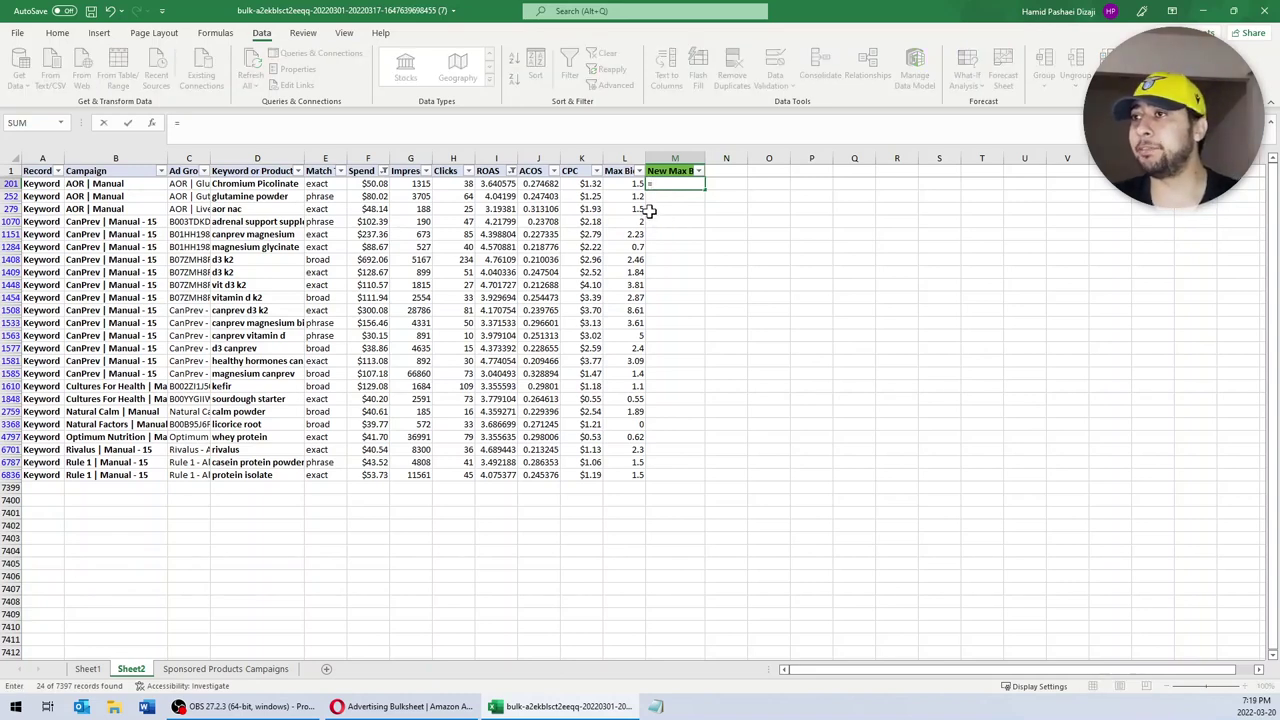
{"action": "left_click", "coordinate": [627, 184]}
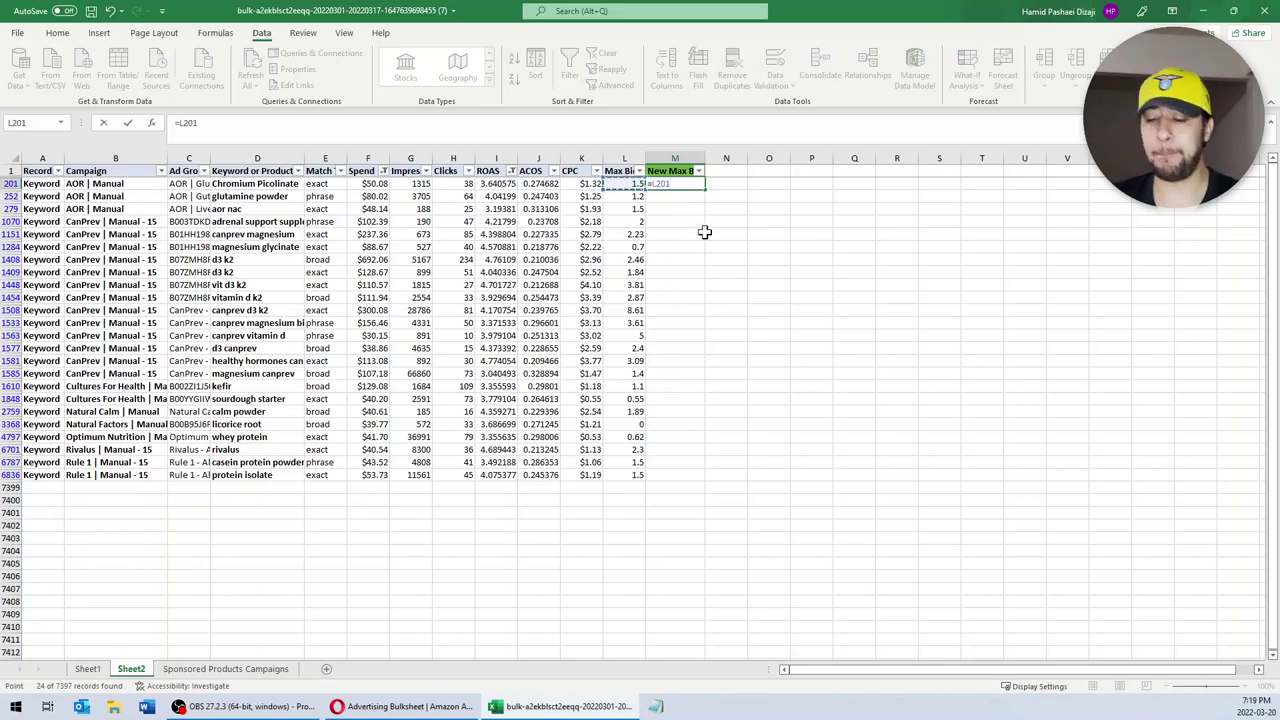
{"action": "type", "text": "-("}
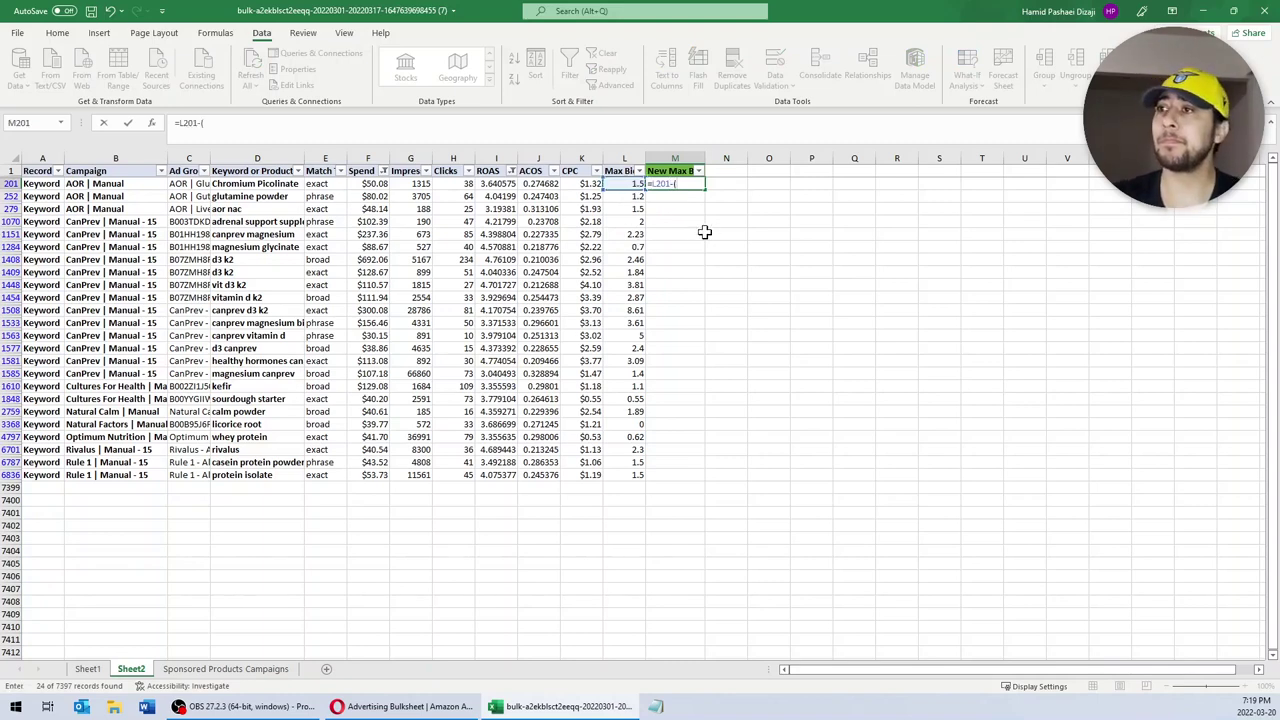
{"action": "left_click", "coordinate": [628, 185]}
{"action": "type", "text": "*"}
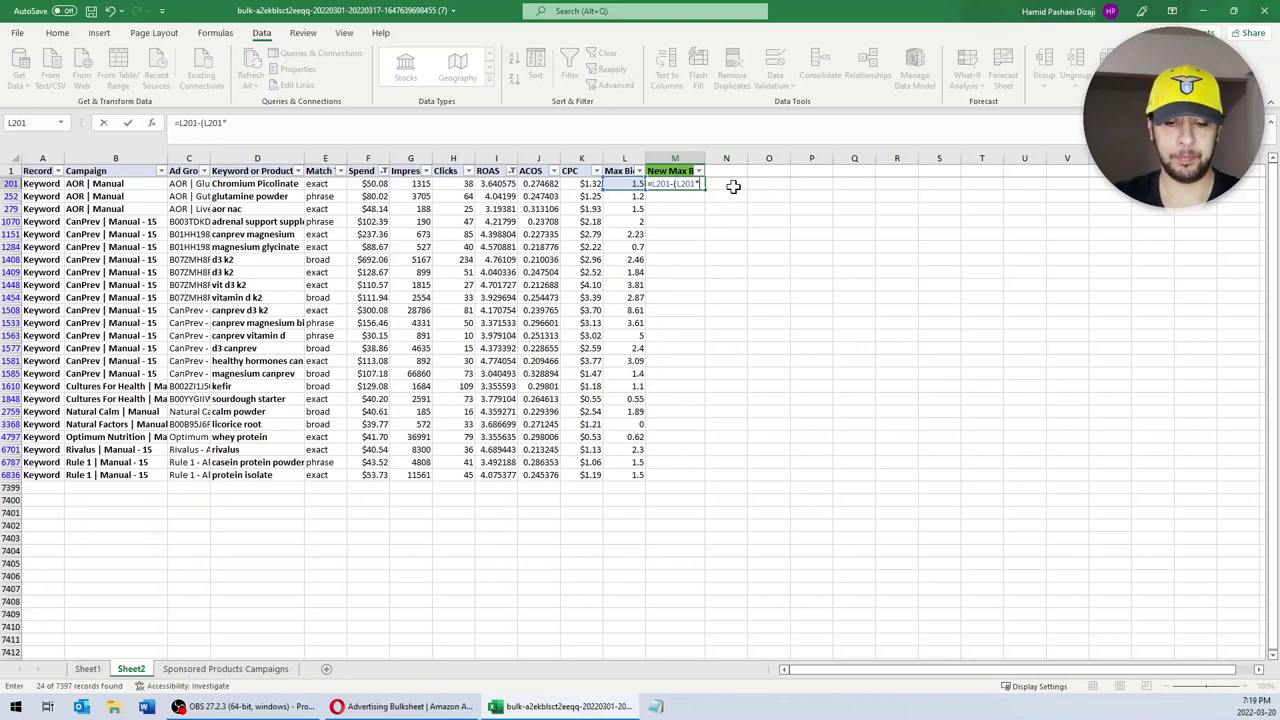
{"action": "type", "text": "0"}
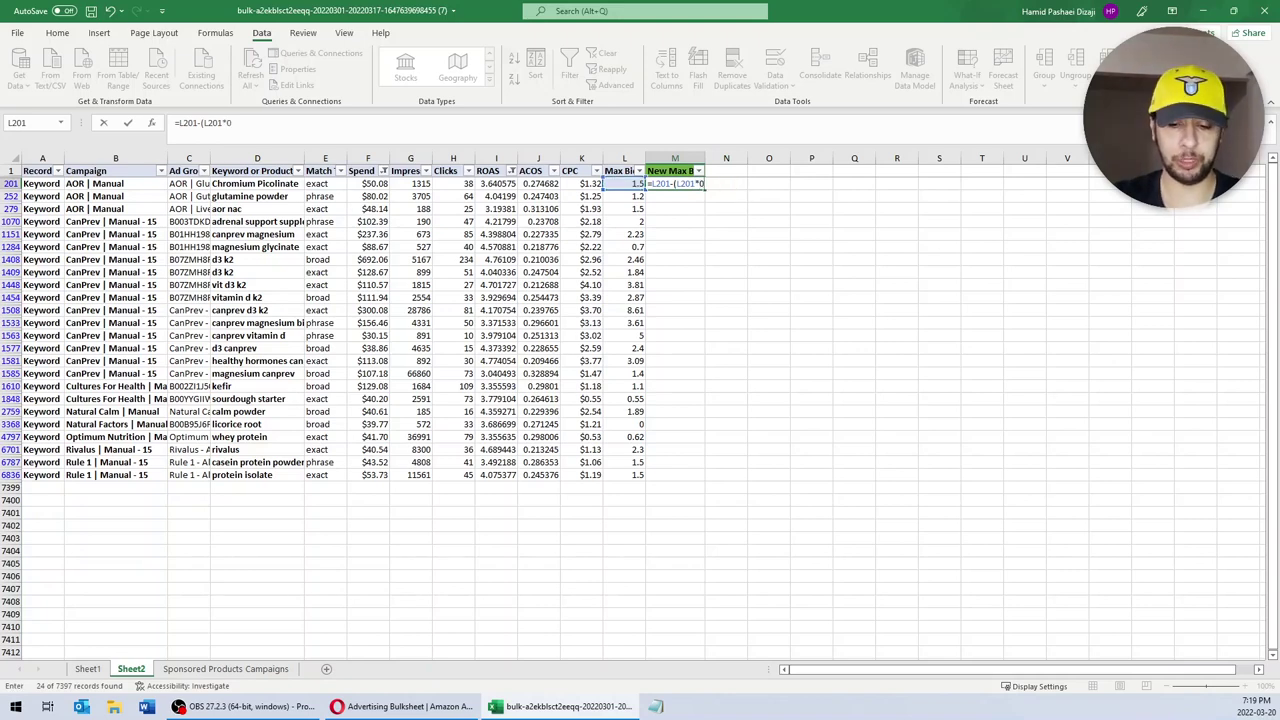
{"action": "type", "text": ".2"}
{"action": "key", "text": "Return"}
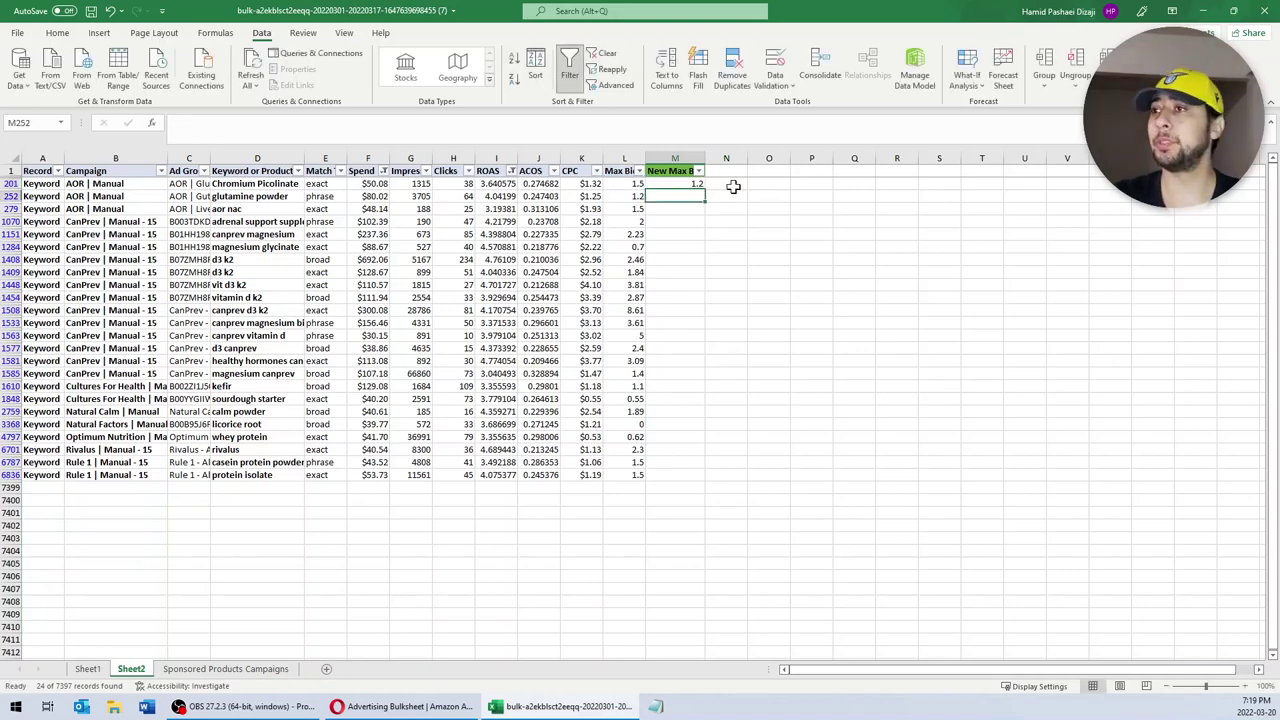
Step: Copy the New Max Bid formula from M201 to the remaining filtered rows, M252 through M6836
{"action": "key", "text": "Up"}
{"action": "key", "text": "ctrl+c"}
{"action": "left_click_drag", "start_coordinate": [684, 196], "coordinate": [686, 477]}
{"action": "key", "text": "ctrl+v"}
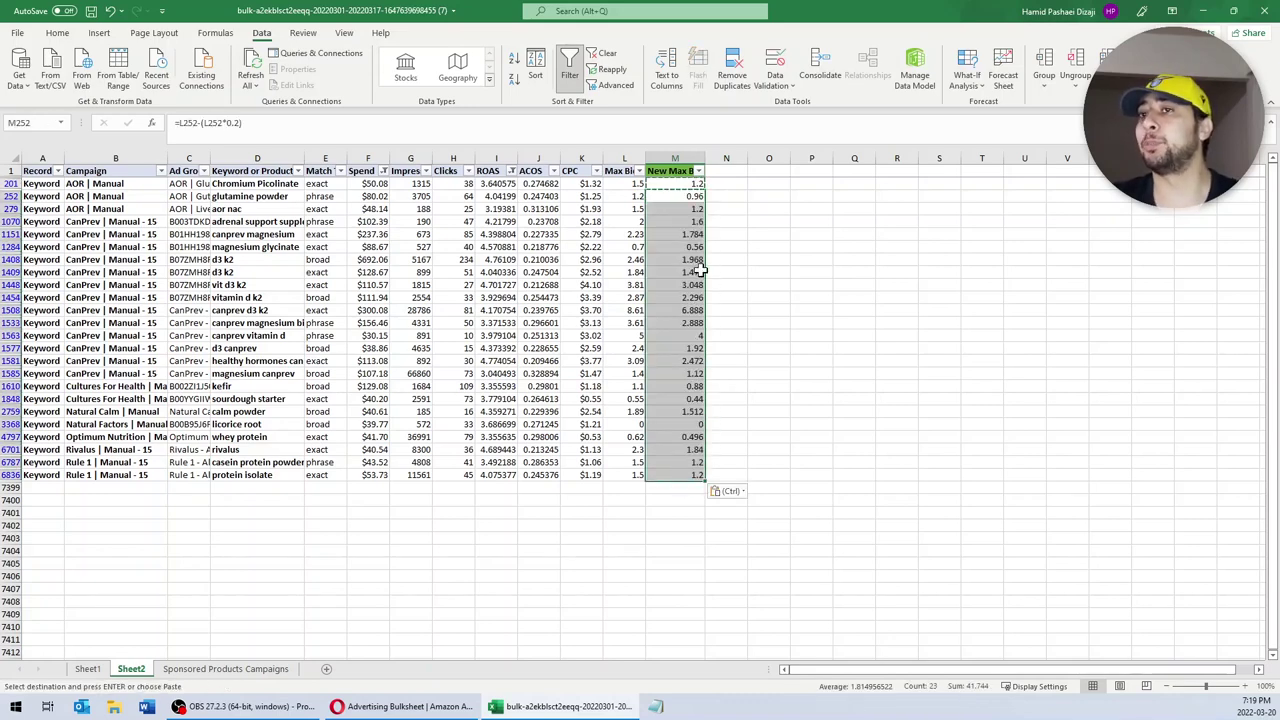
Step: Compare the 20% lower New Max Bid values with the Max Bid and ROAS columns
{"action": "left_click", "coordinate": [676, 185]}
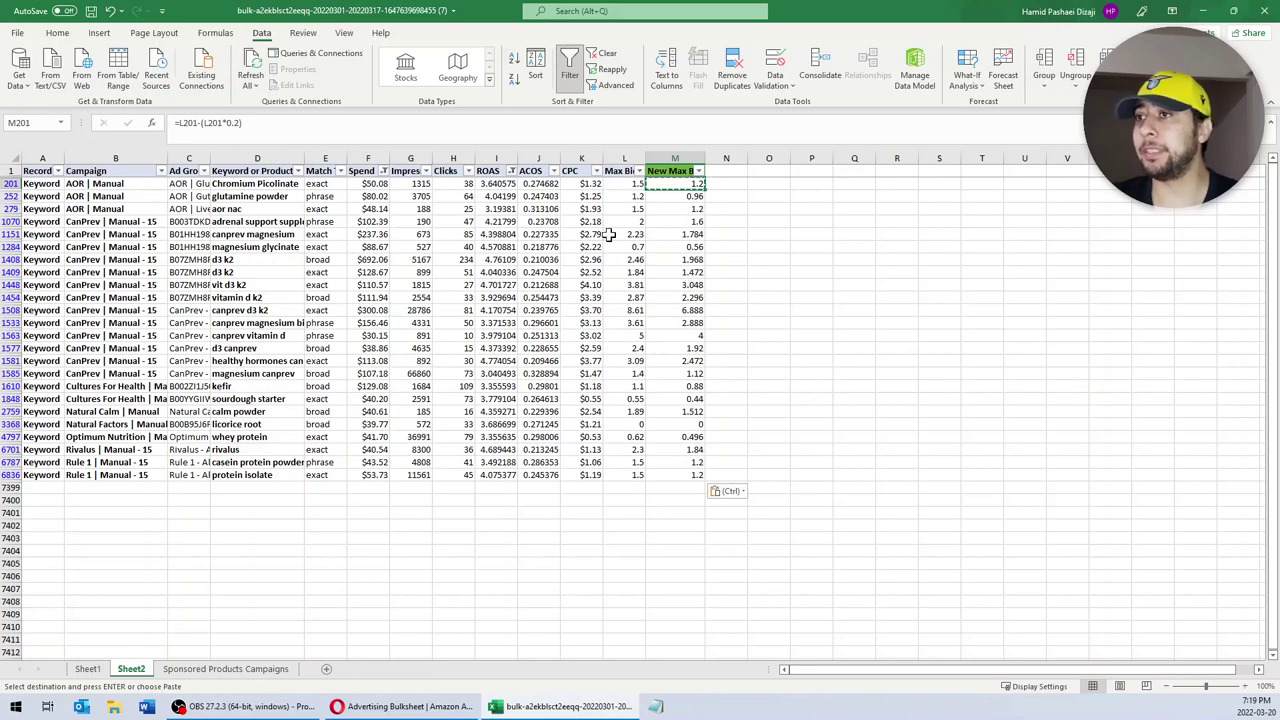
{"action": "left_click", "coordinate": [624, 157]}
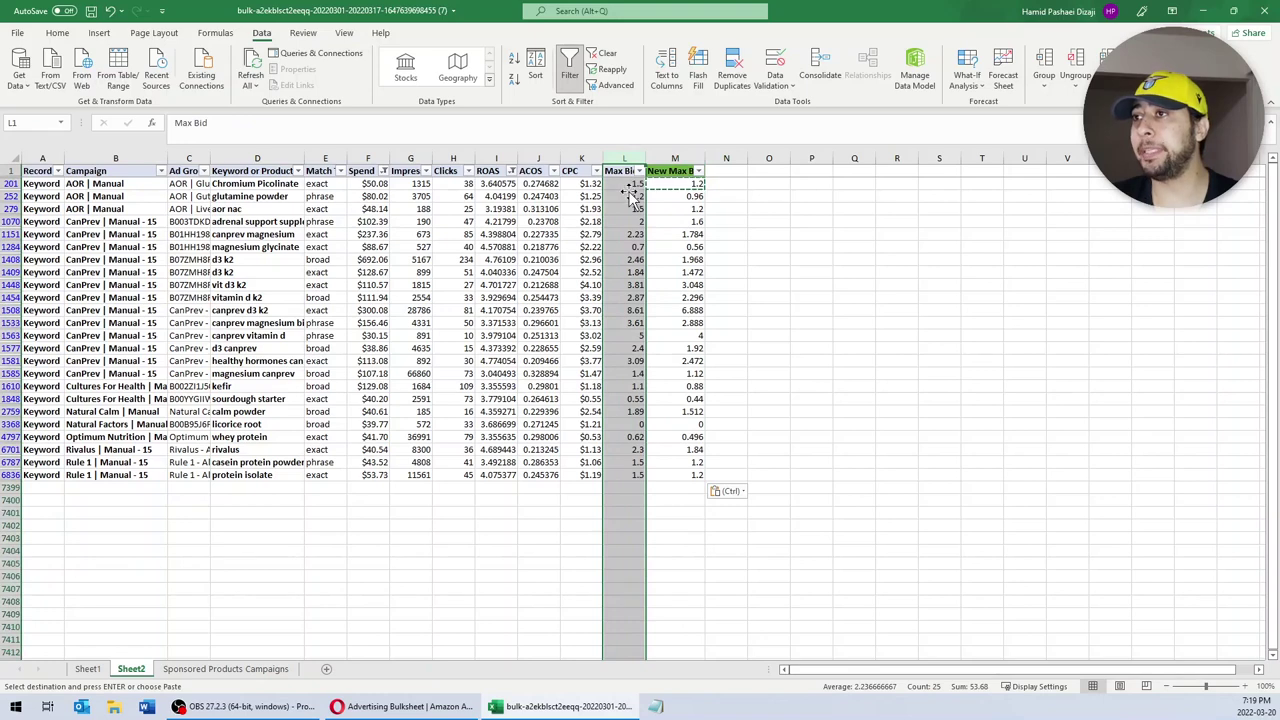
{"action": "left_click", "coordinate": [496, 157]}
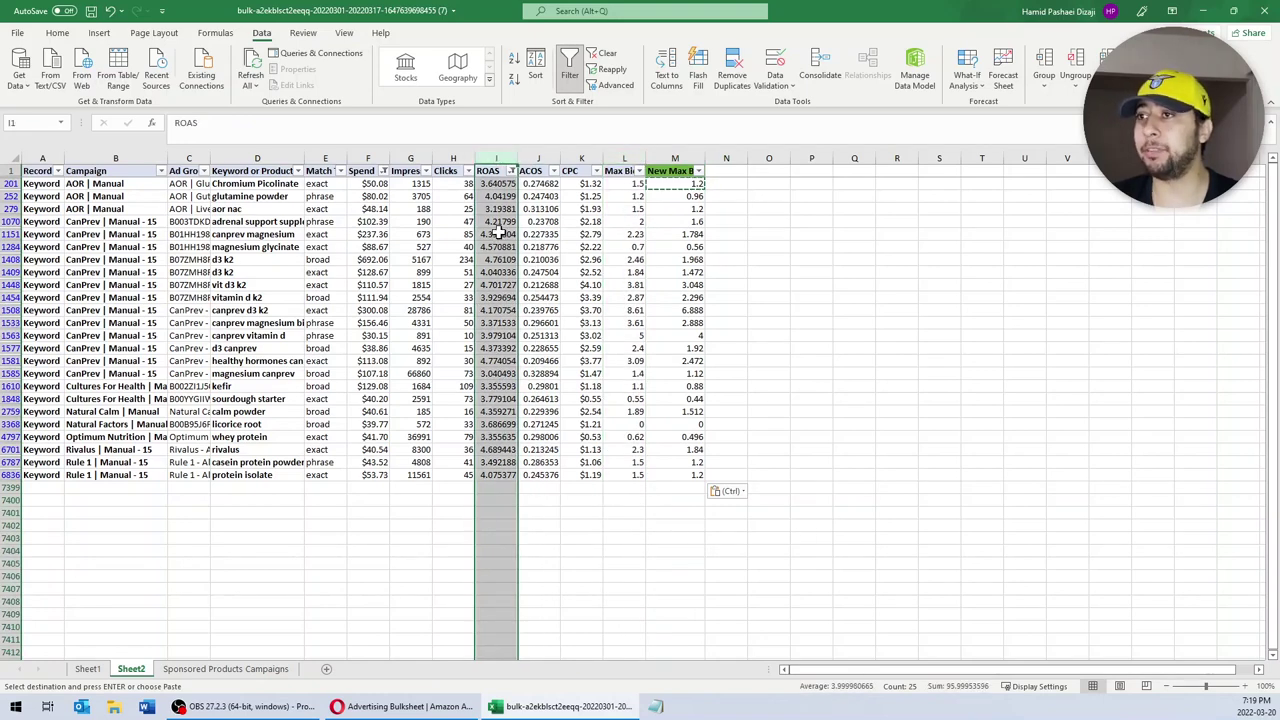
{"action": "left_click", "coordinate": [684, 185]}
{"action": "left_click_drag", "start_coordinate": [684, 185], "coordinate": [690, 476]}
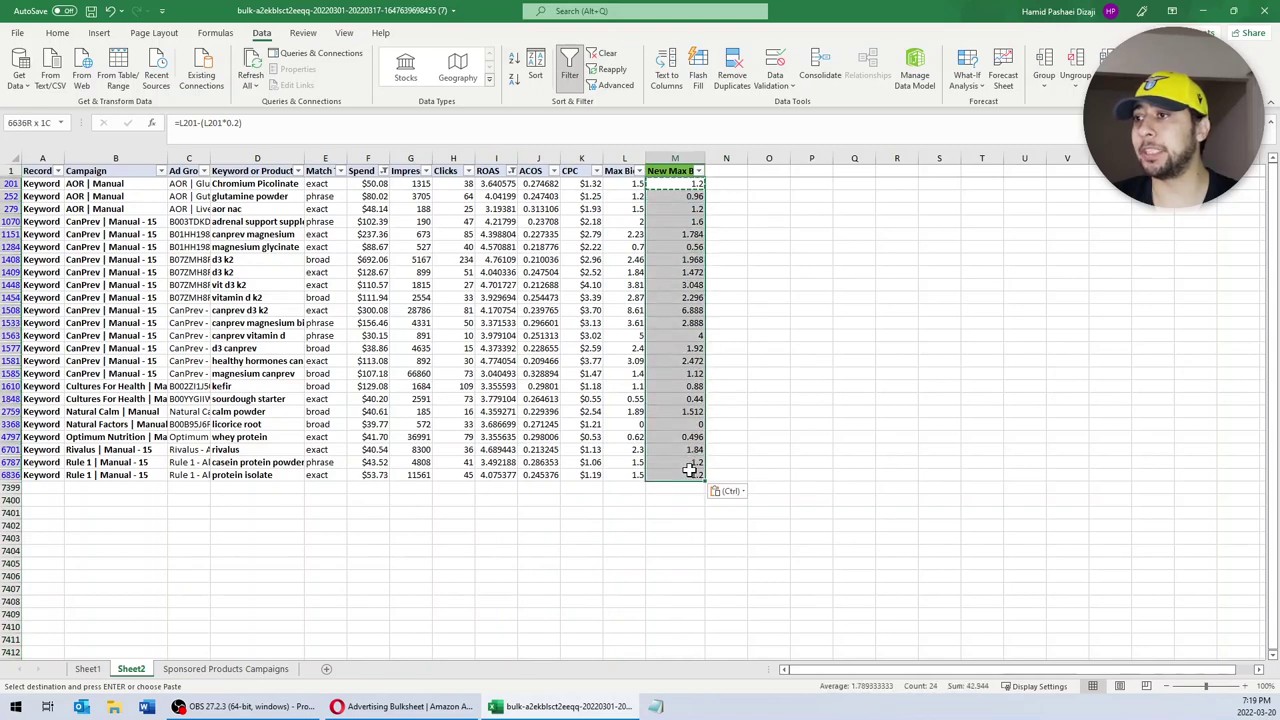
{"action": "left_click", "coordinate": [585, 411]}
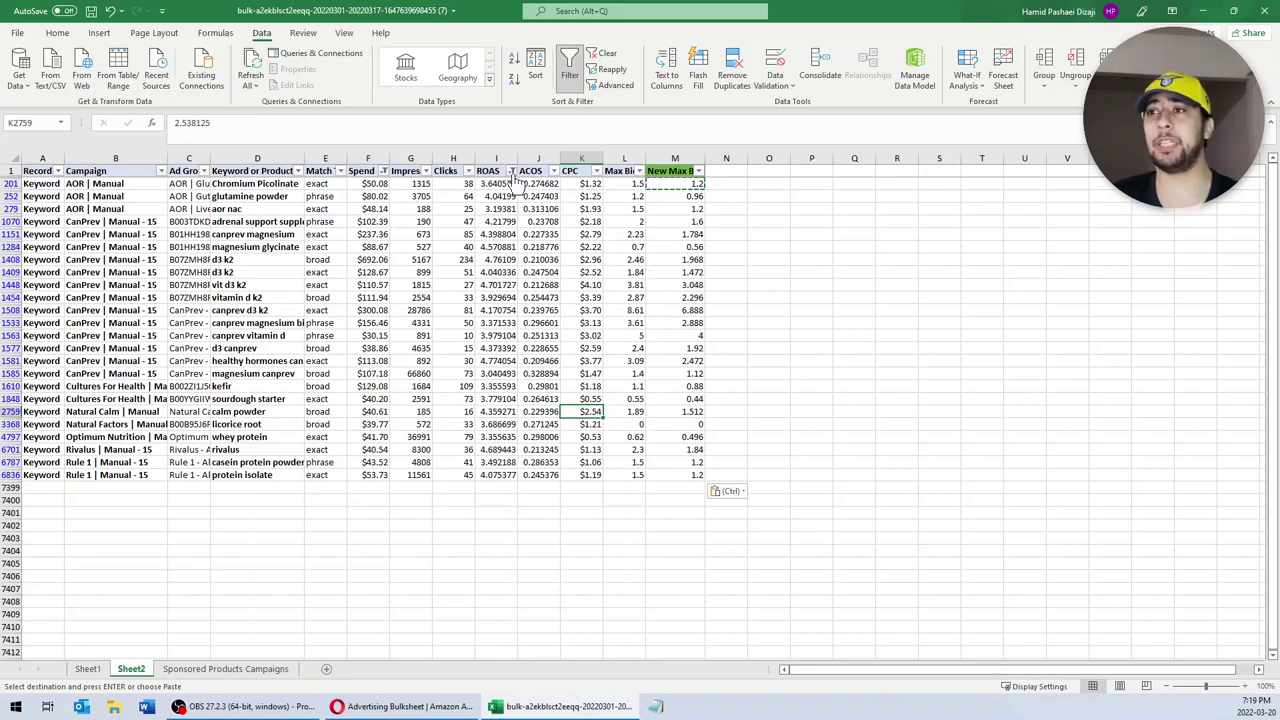
Step: Filter the ROAS column to show only keywords with a ROAS greater than 8
{"action": "left_click", "coordinate": [511, 172]}
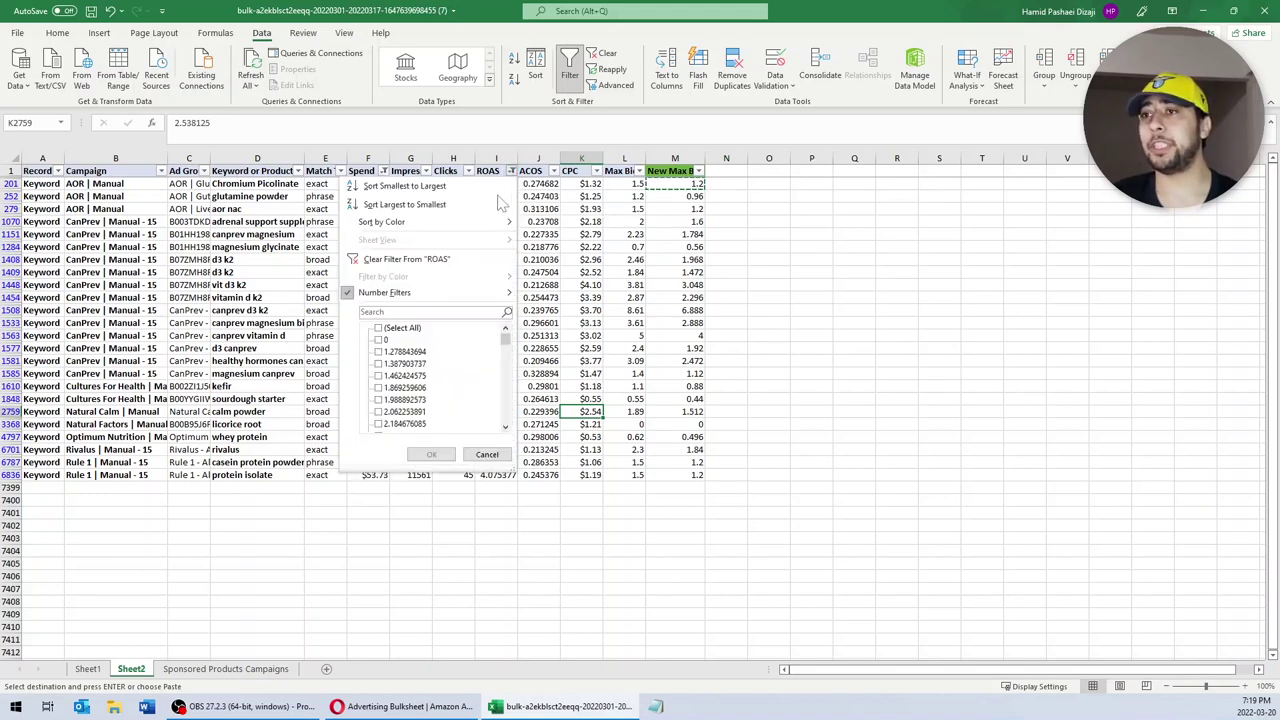
{"action": "mouse_move", "coordinate": [443, 292]}
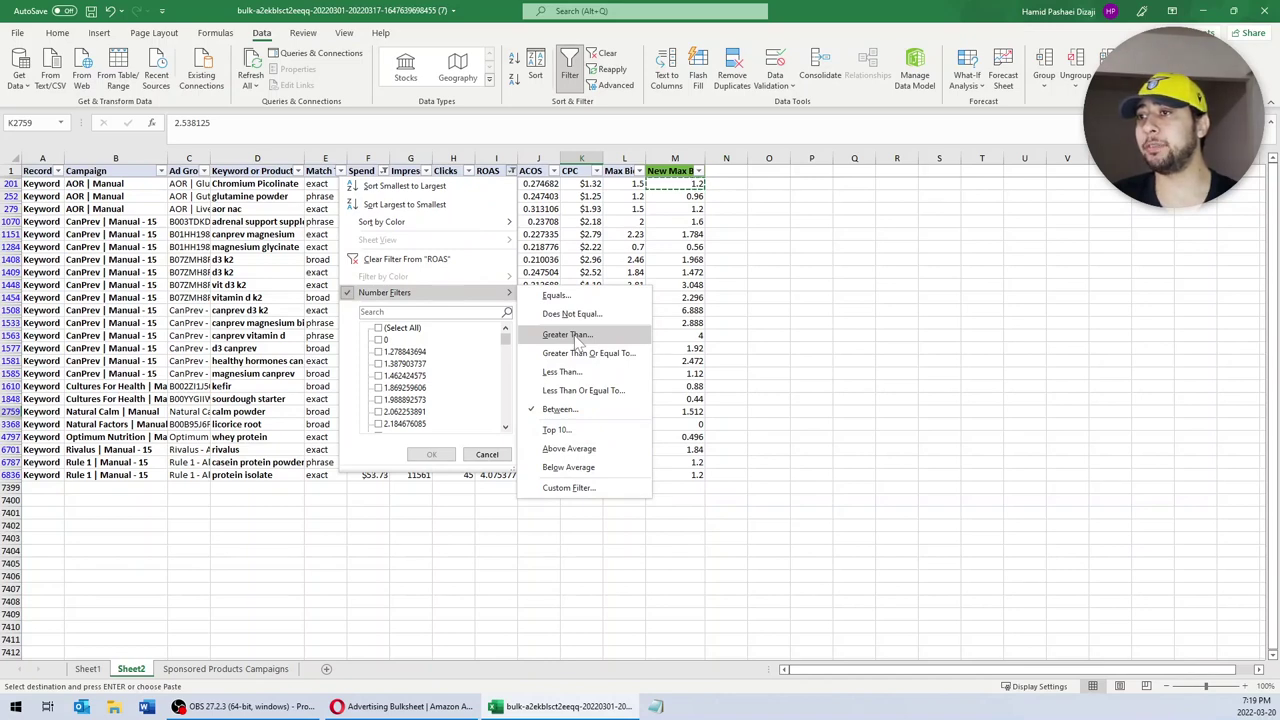
{"action": "left_click", "coordinate": [566, 335]}
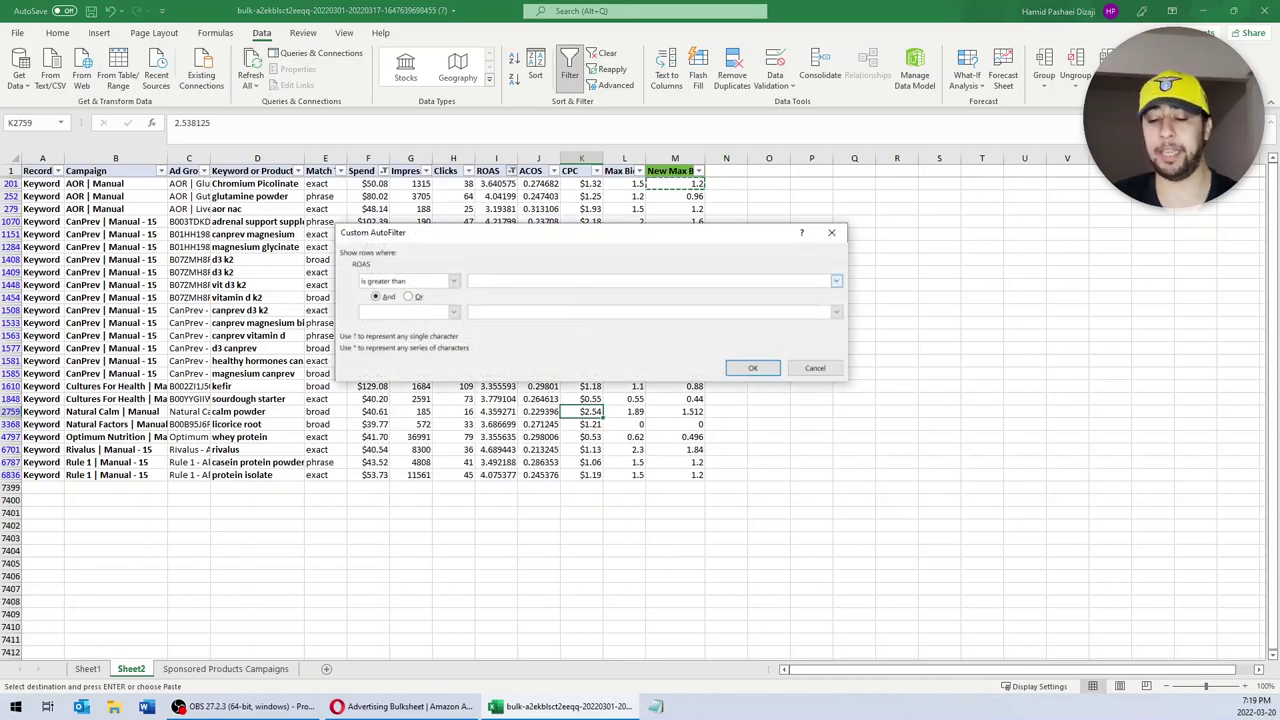
{"action": "type", "text": "8"}
{"action": "left_click", "coordinate": [752, 368]}
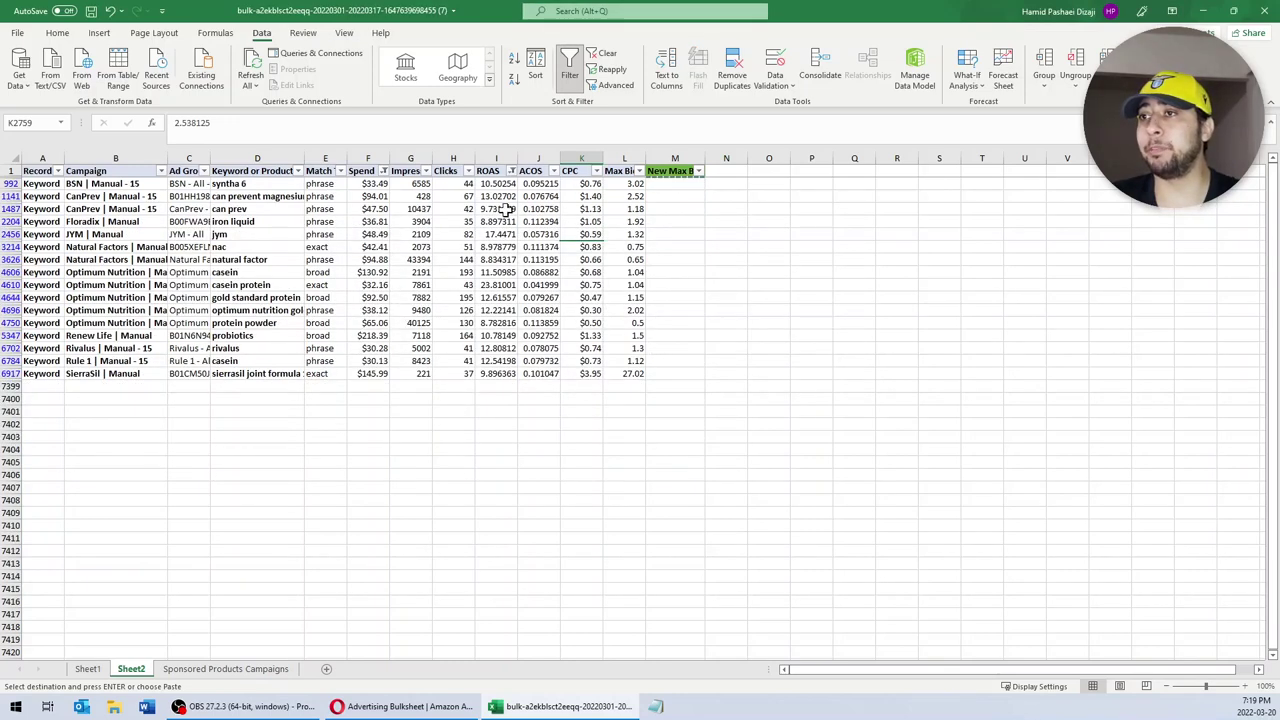
{"action": "left_click", "coordinate": [500, 234]}
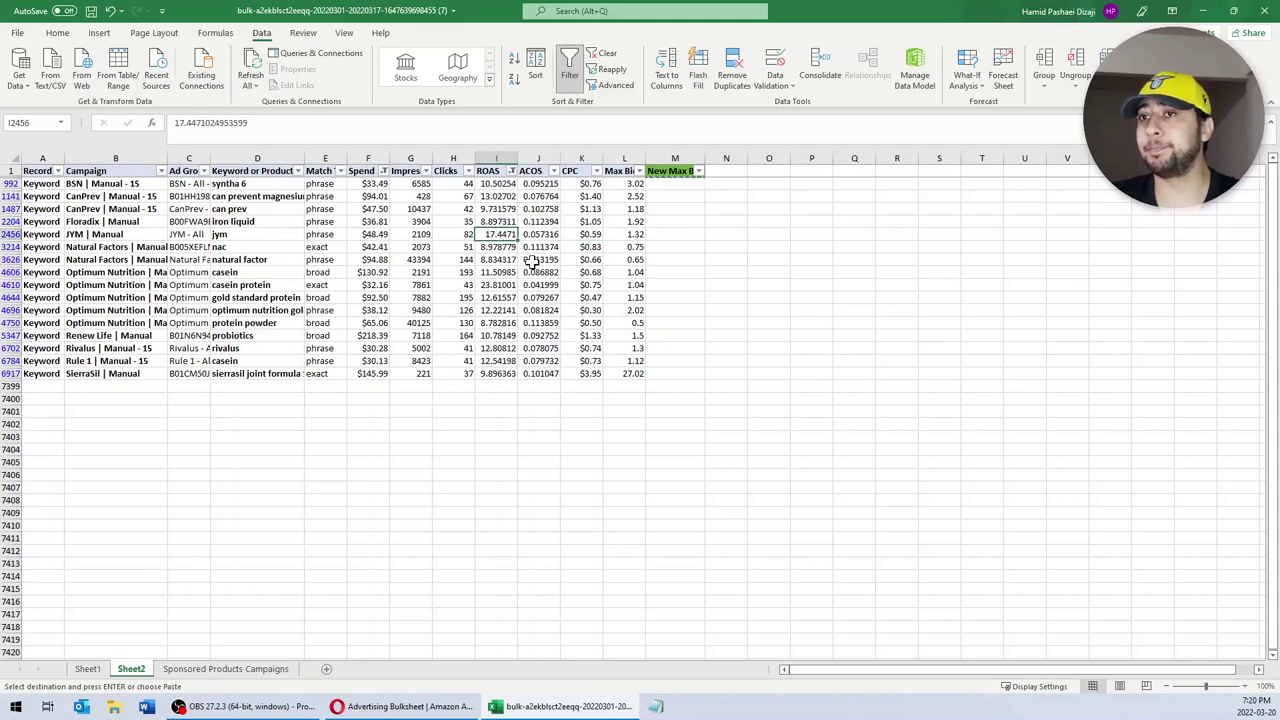
Step: Enter the formula =L992+(L992*0.05) in New Max Bid cell M992 to raise the bid by 5%
{"action": "left_click", "coordinate": [671, 185]}
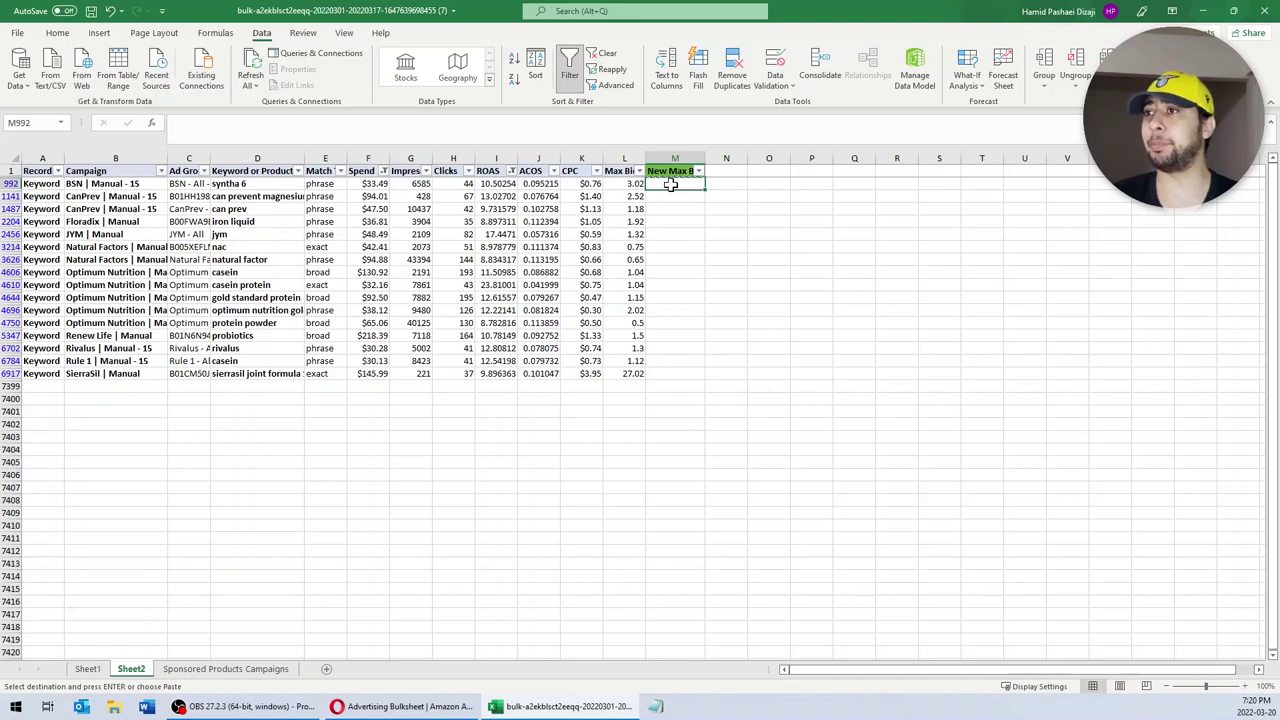
{"action": "type", "text": "="}
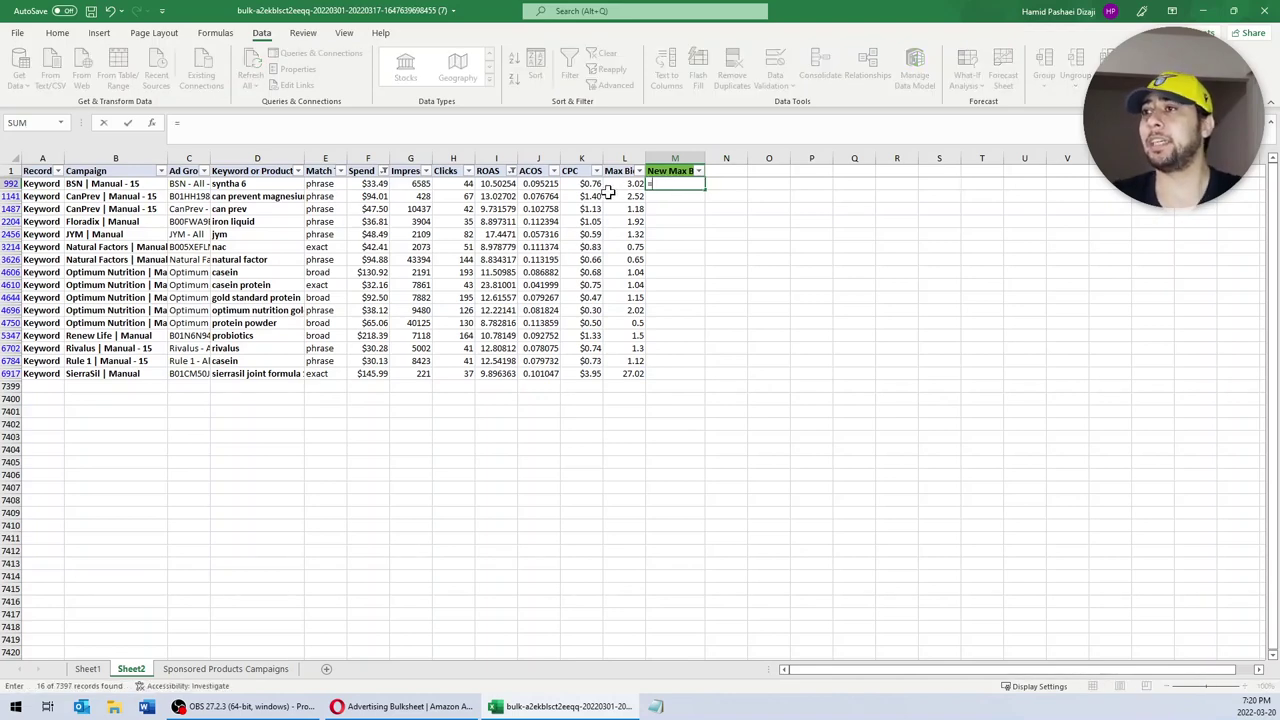
{"action": "left_click", "coordinate": [614, 184]}
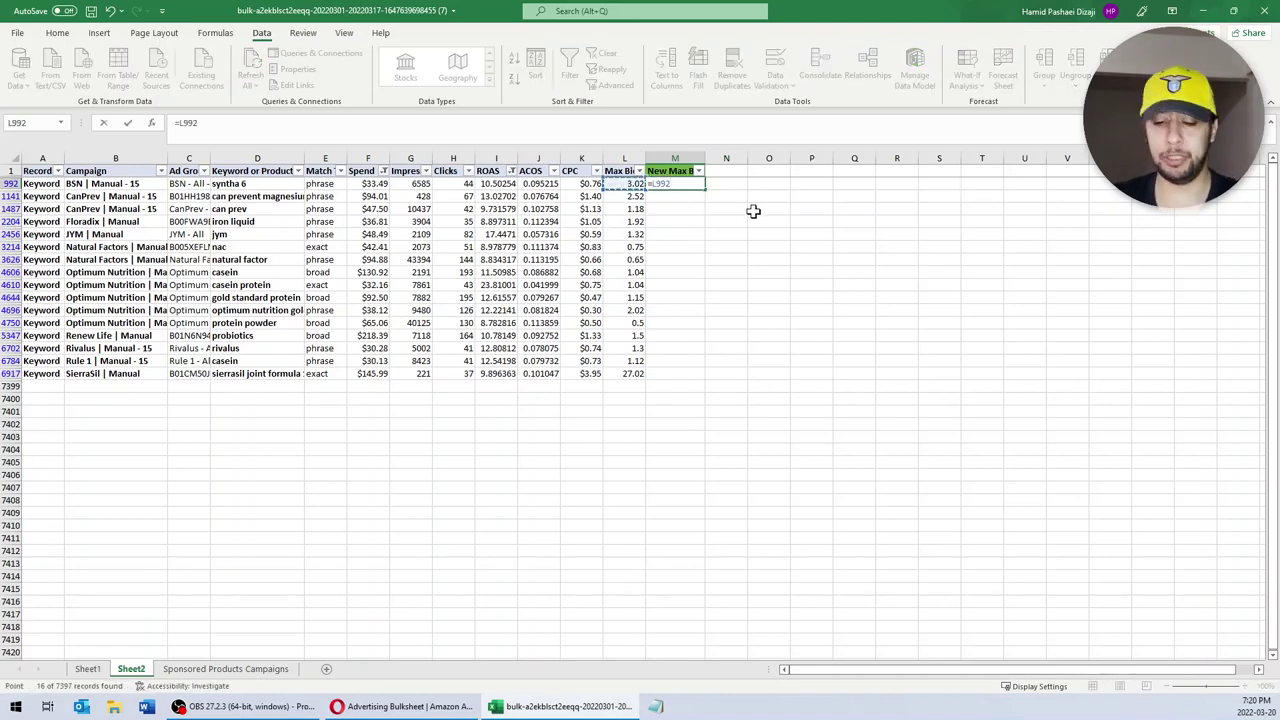
{"action": "type", "text": "+"}
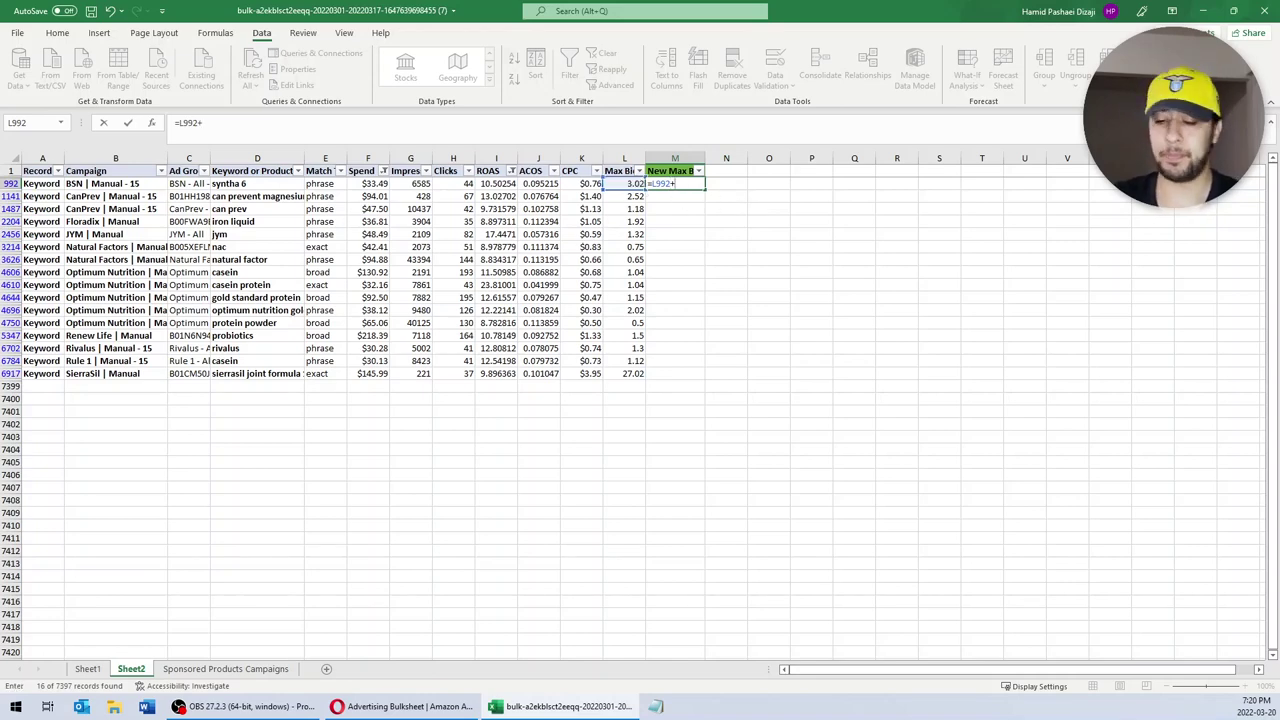
{"action": "type", "text": "("}
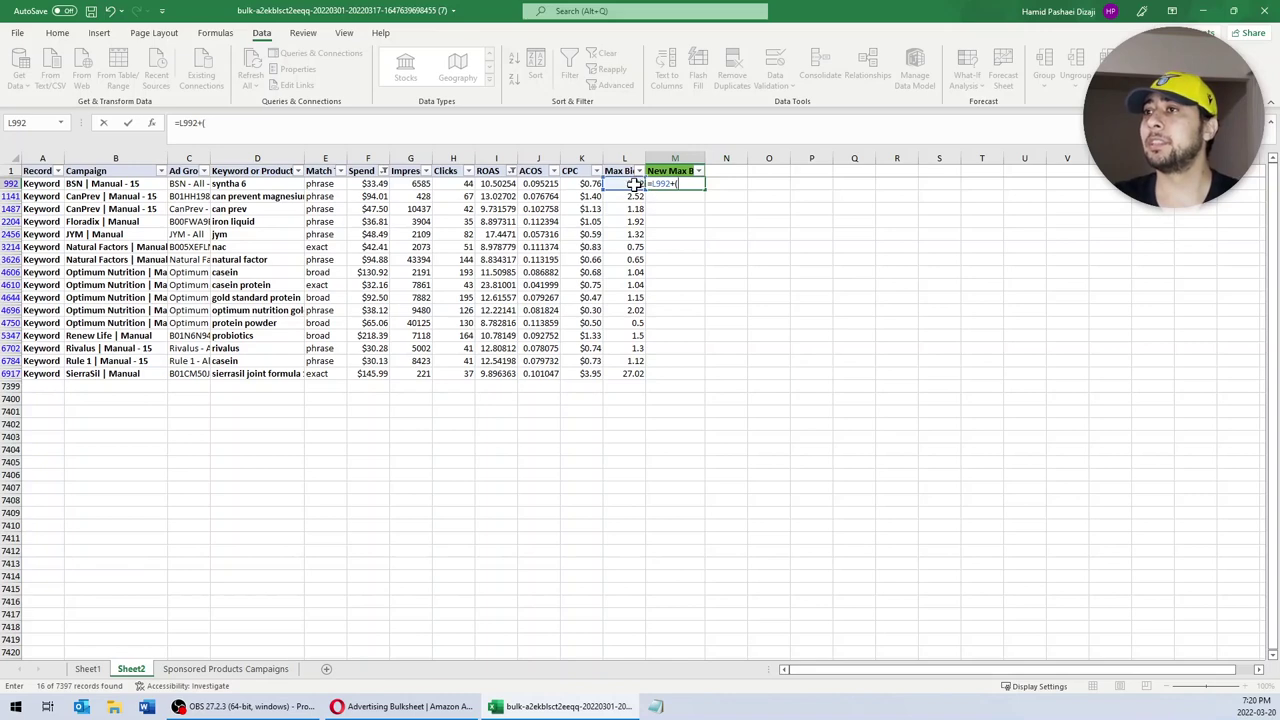
{"action": "left_click", "coordinate": [630, 184]}
{"action": "type", "text": "*"}
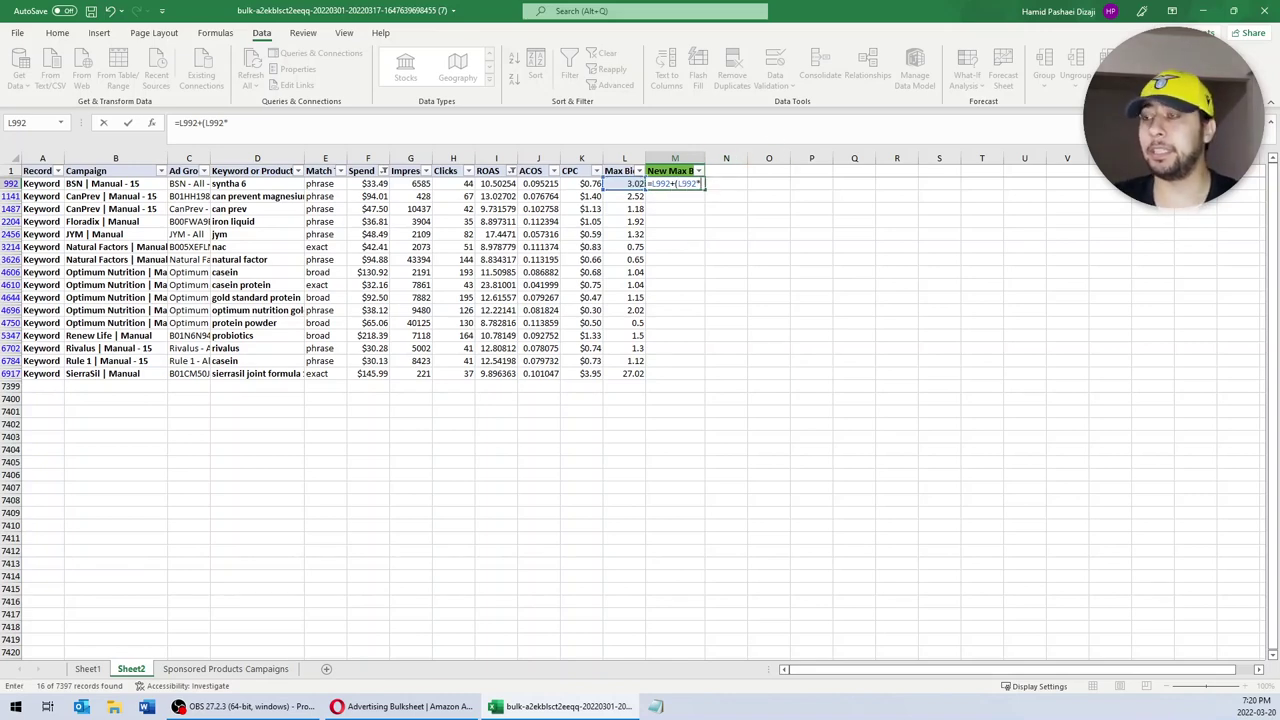
{"action": "type", "text": "0.05"}
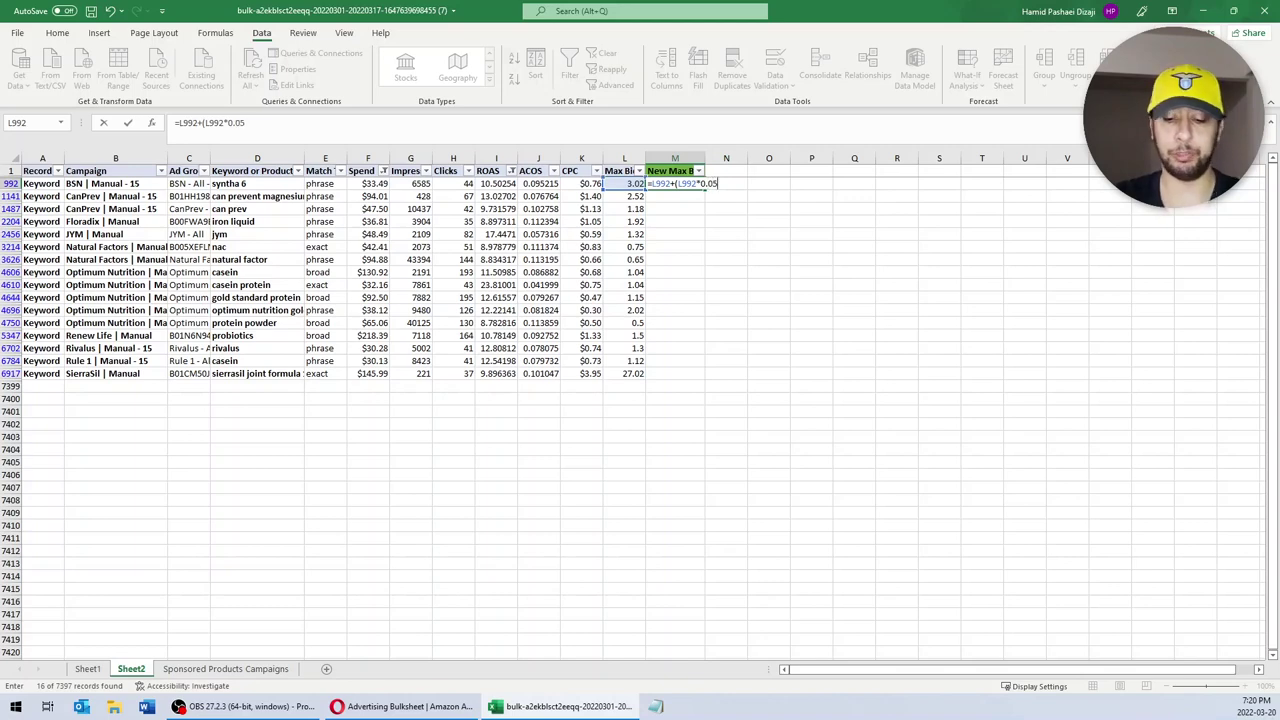
{"action": "key", "text": "Return"}
Step: Copy the New Max Bid formula from M992 to the remaining filtered rows, M1141 through M6917
{"action": "left_click", "coordinate": [697, 184]}
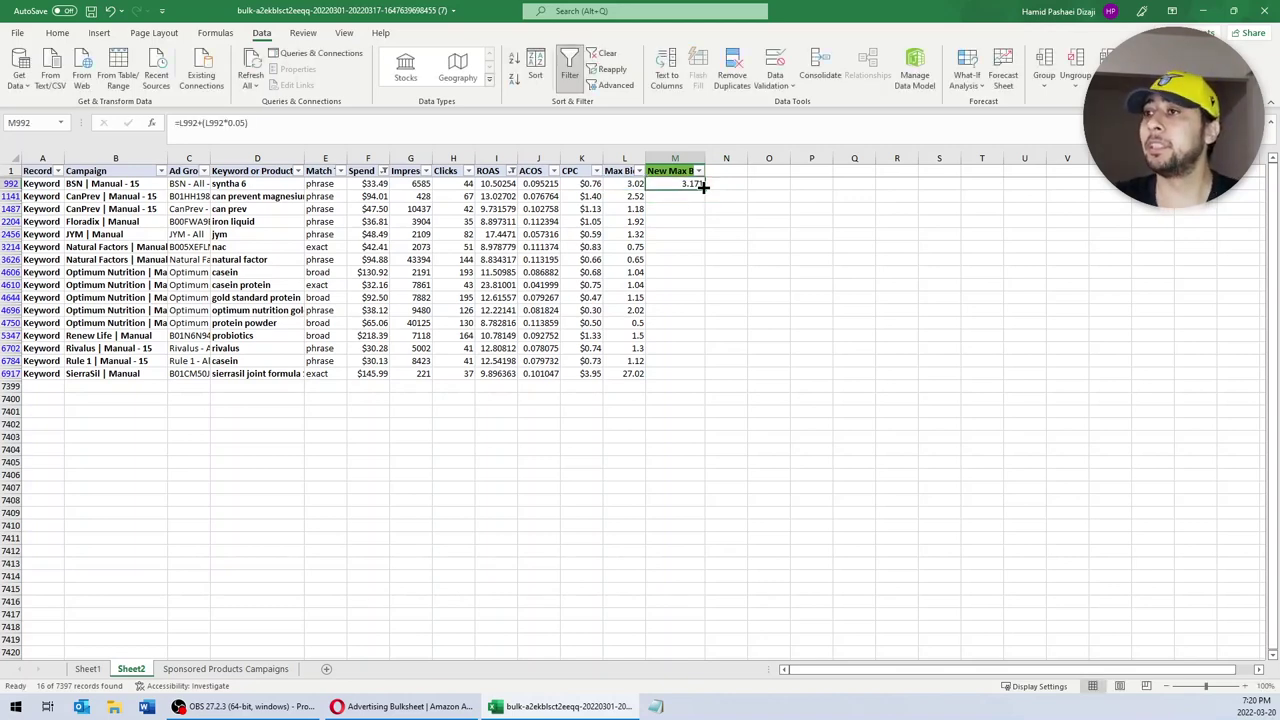
{"action": "key", "text": "ctrl+c"}
{"action": "left_click_drag", "start_coordinate": [686, 199], "coordinate": [688, 374]}
{"action": "key", "text": "ctrl+v"}
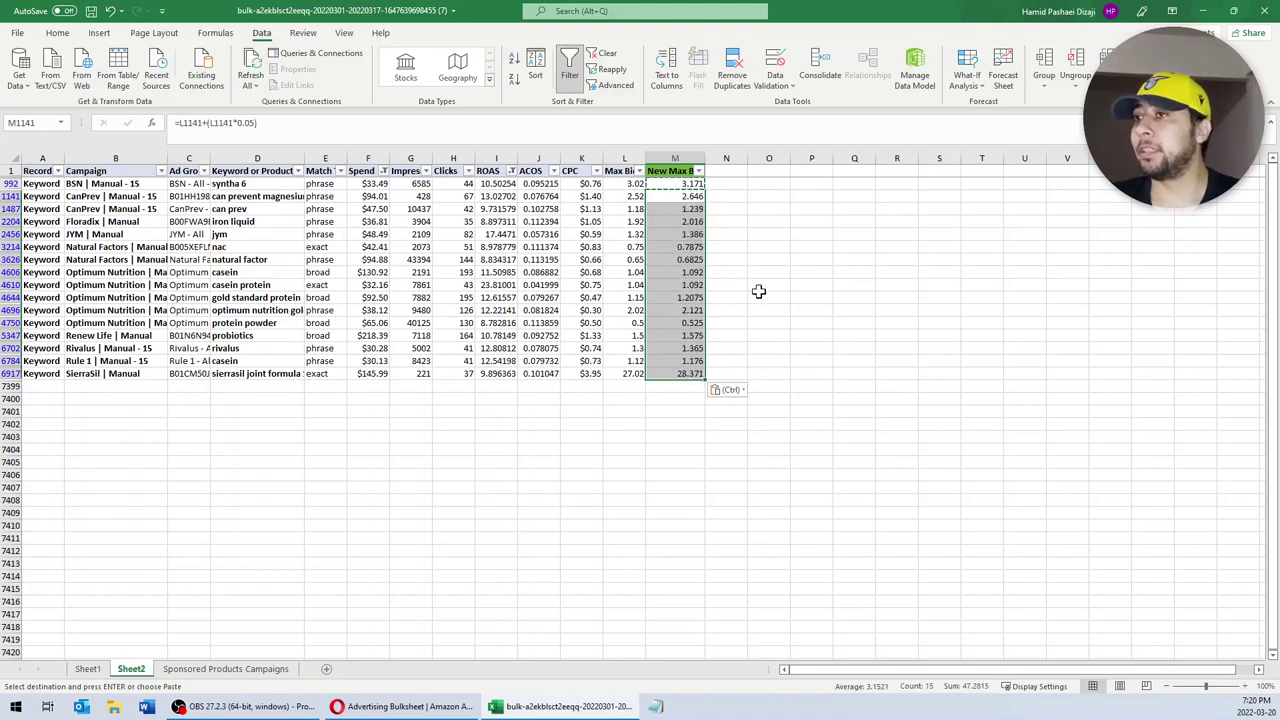
Step: Compare the 5% higher New Max Bid values with the ROAS and Max Bid columns
{"action": "left_click", "coordinate": [498, 159]}
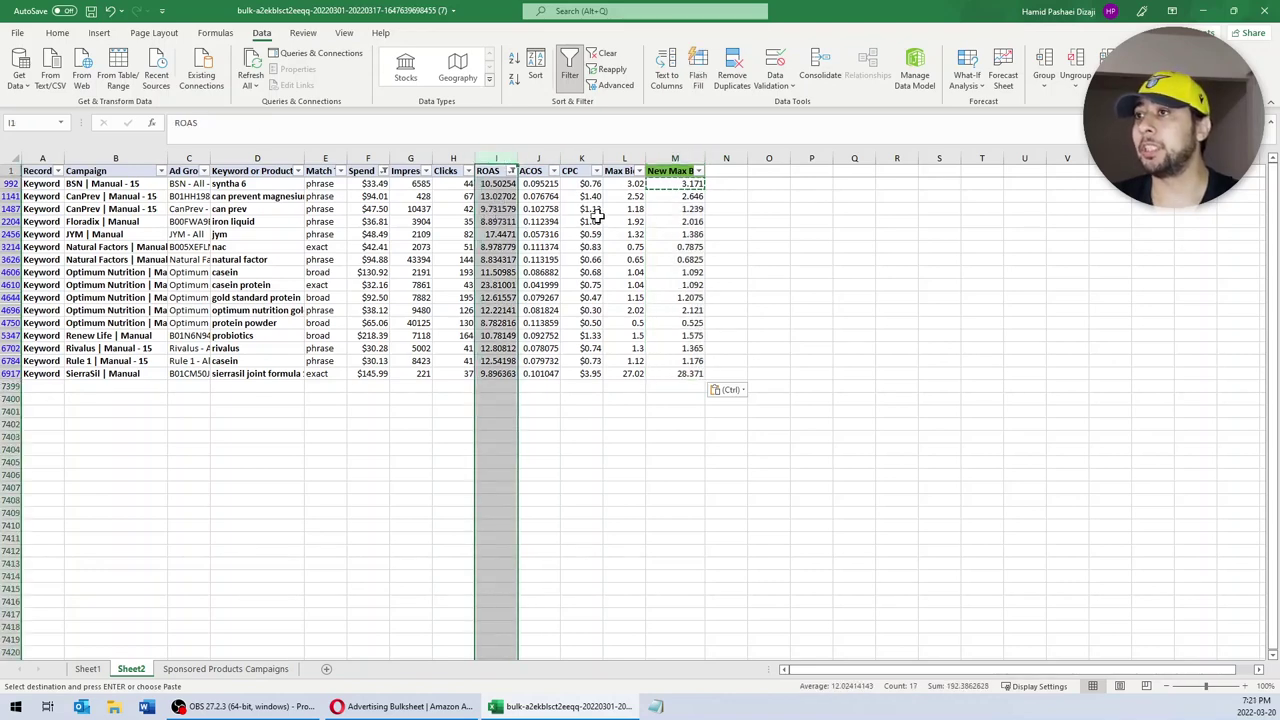
{"action": "left_click", "coordinate": [665, 184]}
{"action": "left_click", "coordinate": [624, 158]}
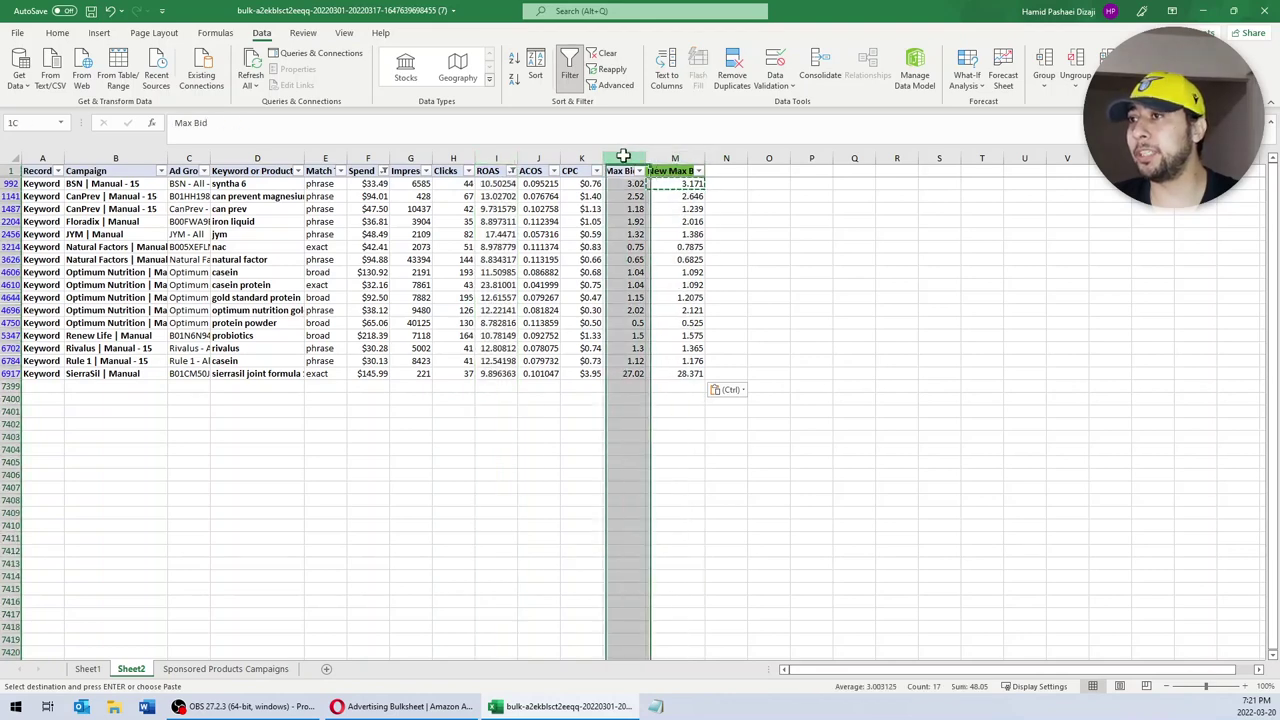
{"action": "left_click", "coordinate": [676, 158]}
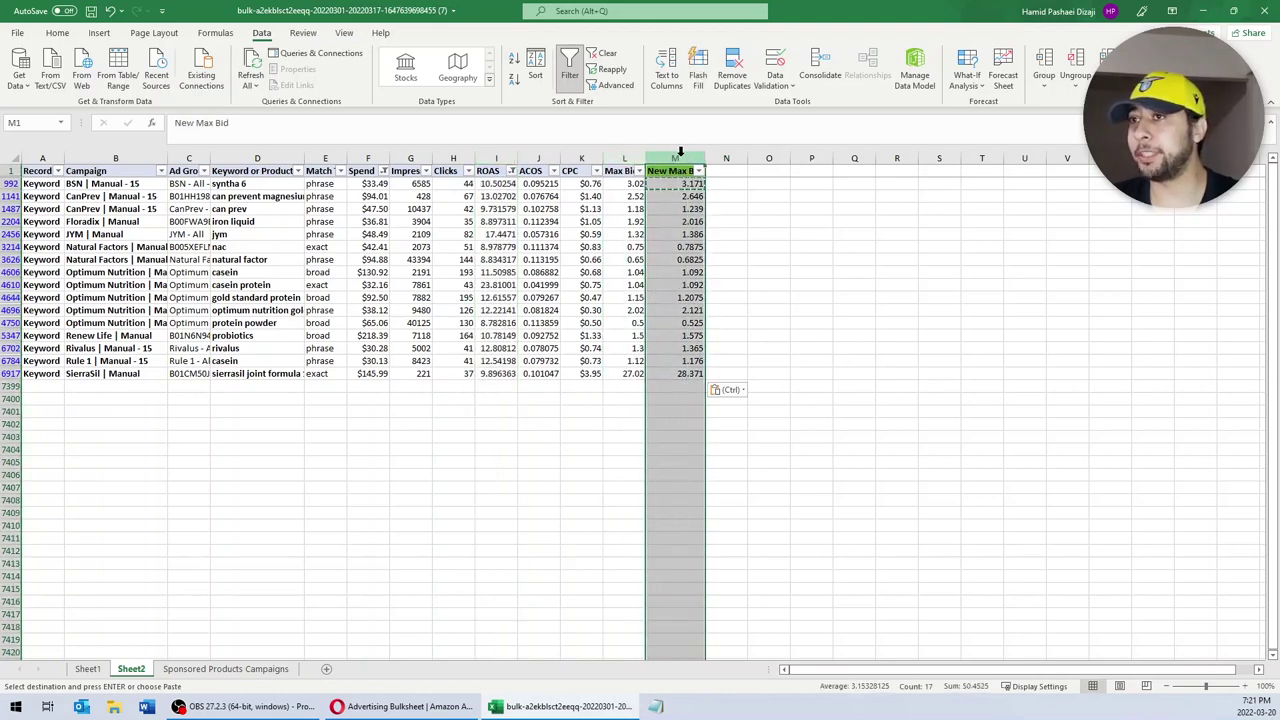
{"action": "left_click", "coordinate": [624, 208]}
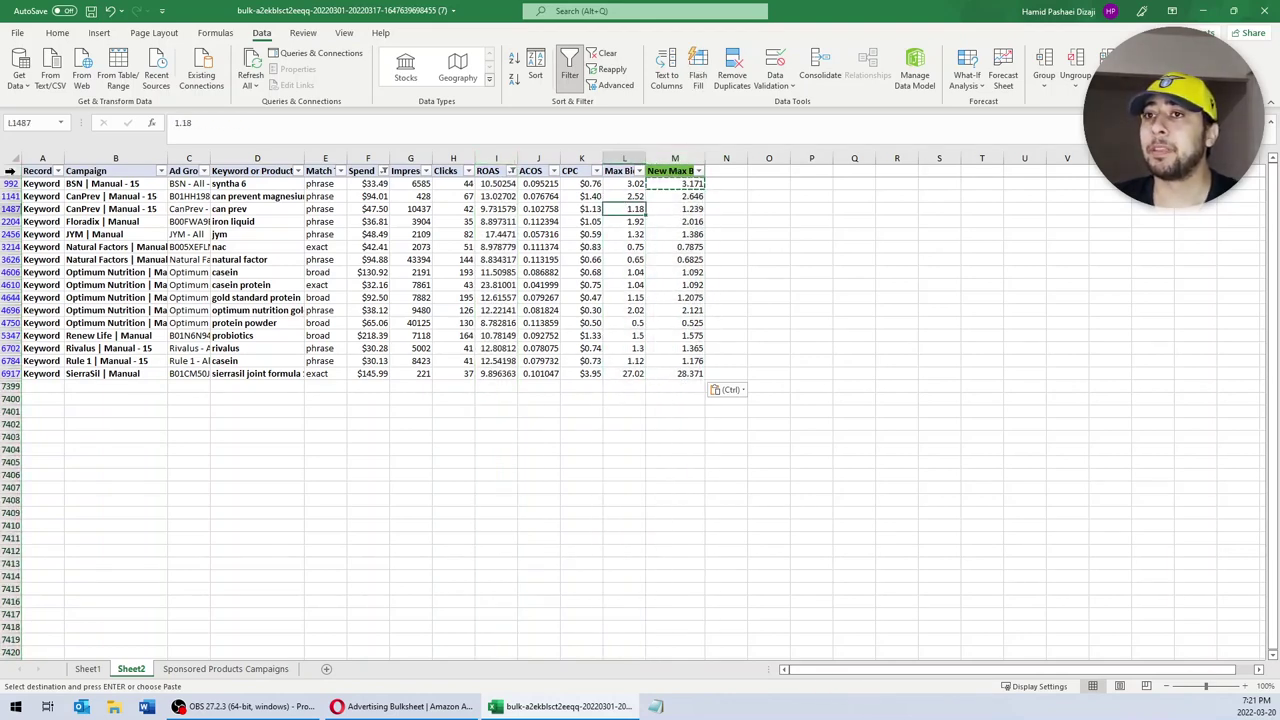
Step: Turn off filtering on the header row so that all keyword rows are shown
{"action": "left_click", "coordinate": [9, 171]}
{"action": "left_click", "coordinate": [575, 68]}
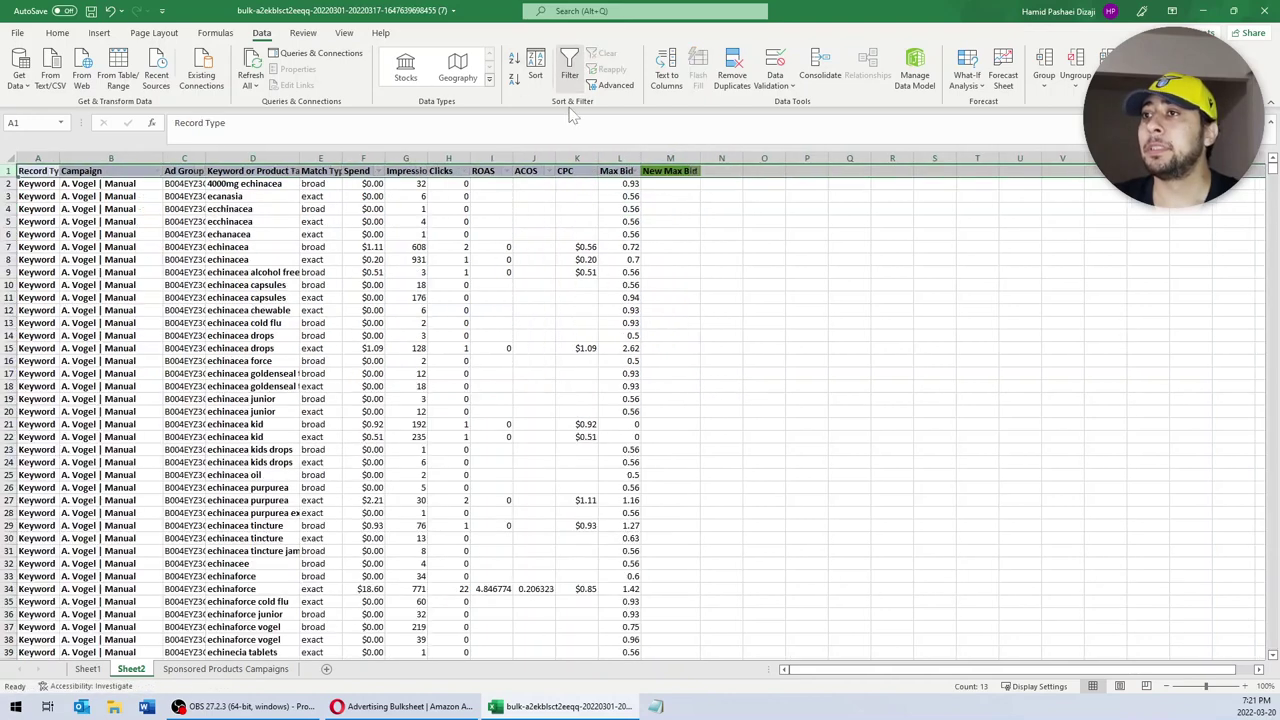
{"action": "left_click", "coordinate": [550, 246]}
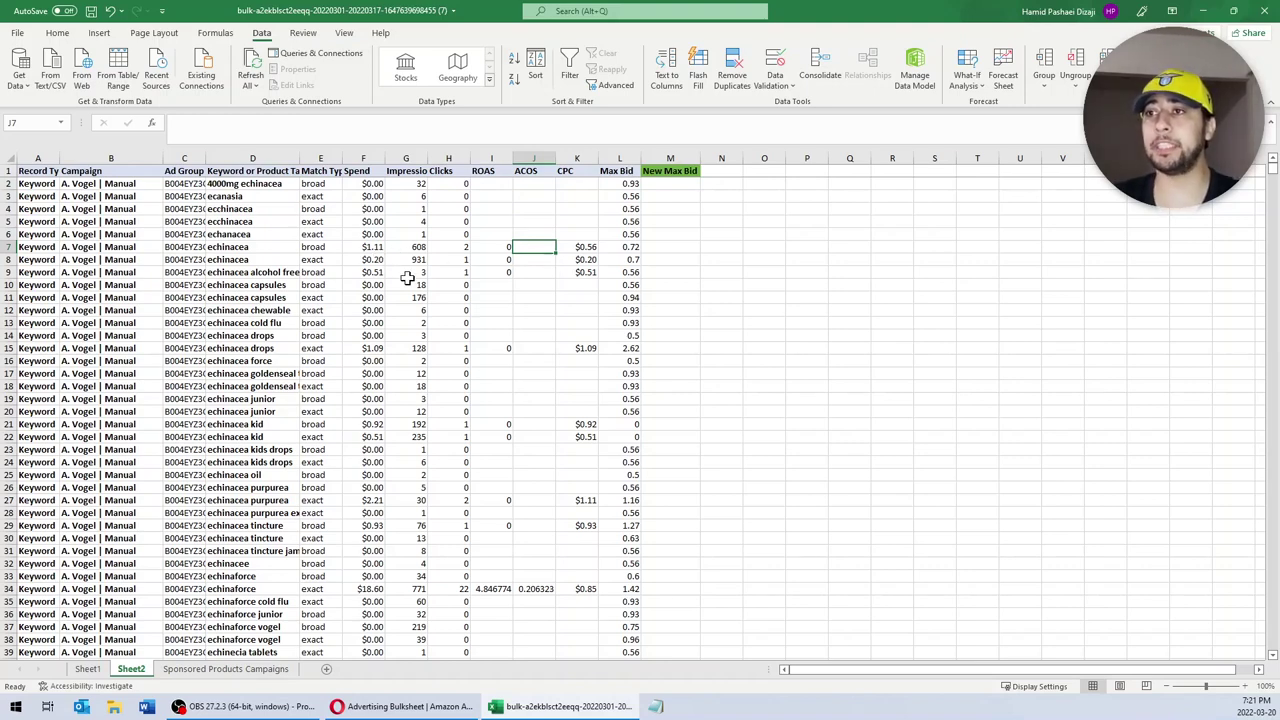
Step: Review the Spend, Impressions and Max Bid columns of the unfiltered keyword list
{"action": "left_click", "coordinate": [369, 155]}
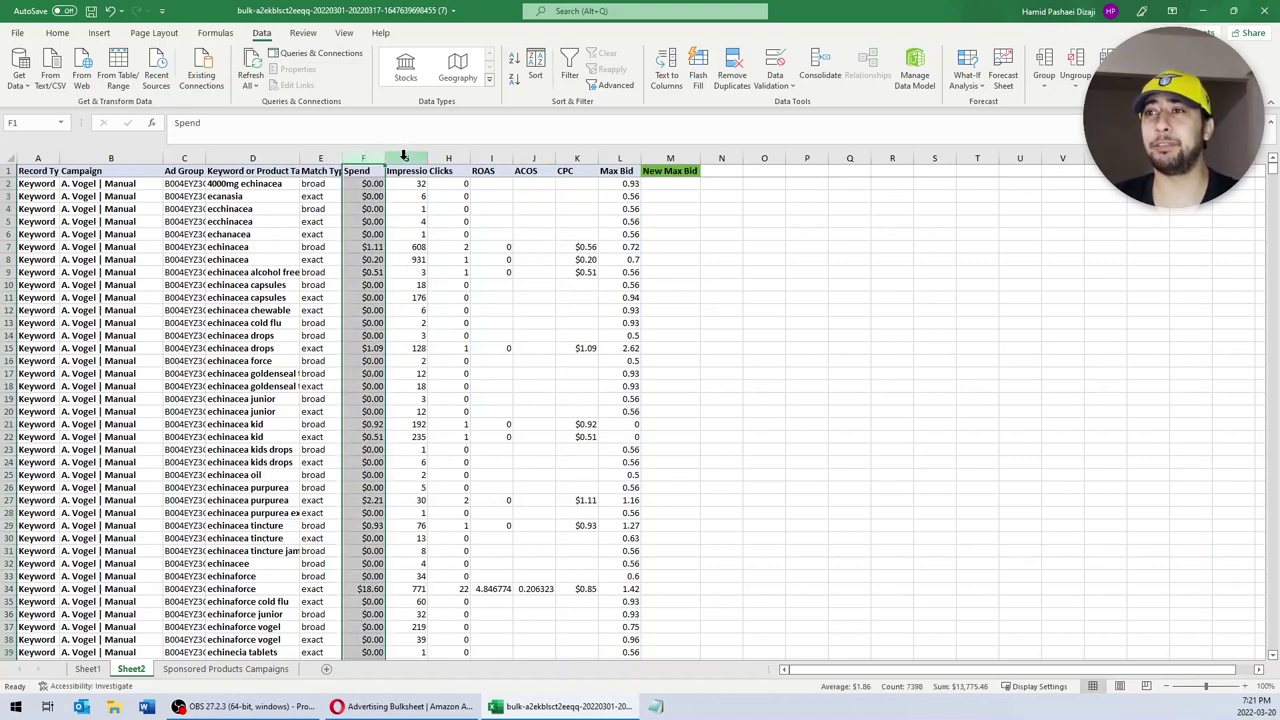
{"action": "left_click", "coordinate": [405, 157]}
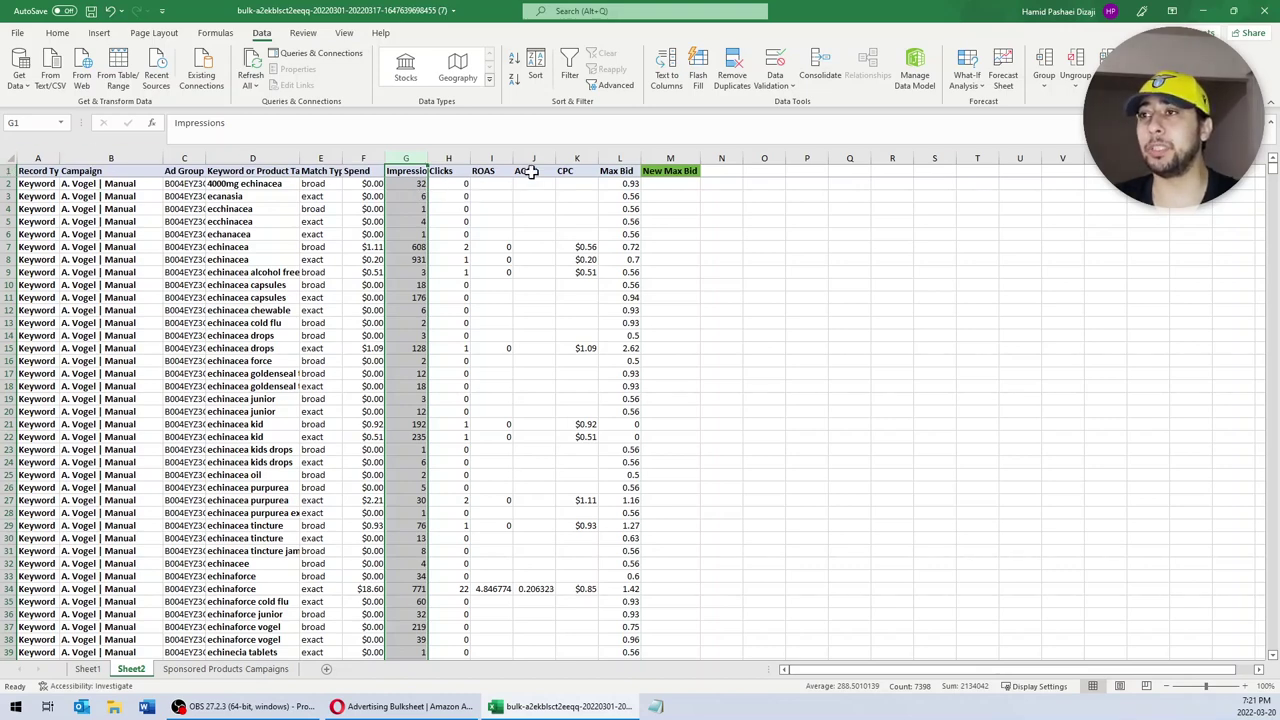
{"action": "left_click", "coordinate": [608, 157]}
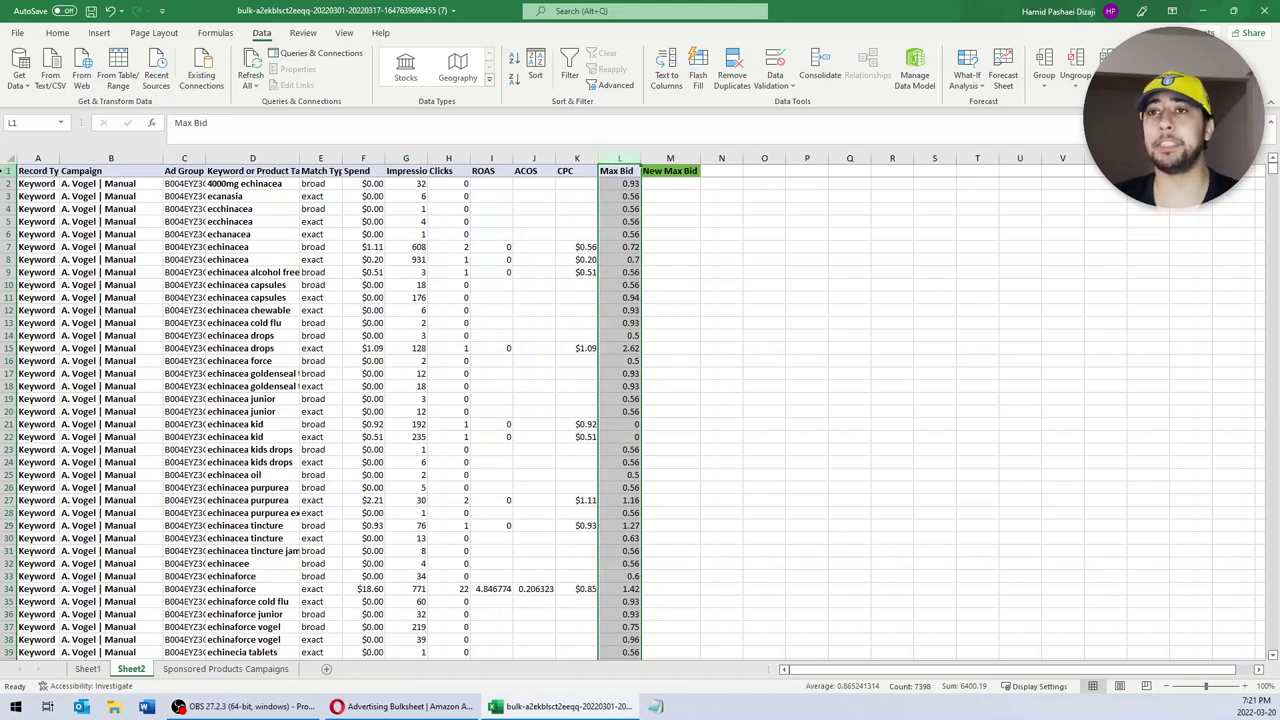
Step: Turn filtering back on for the header row and filter the Impressions column with a less-than condition to show low-impression keywords
{"action": "left_click", "coordinate": [8, 171]}
{"action": "left_click", "coordinate": [569, 70]}
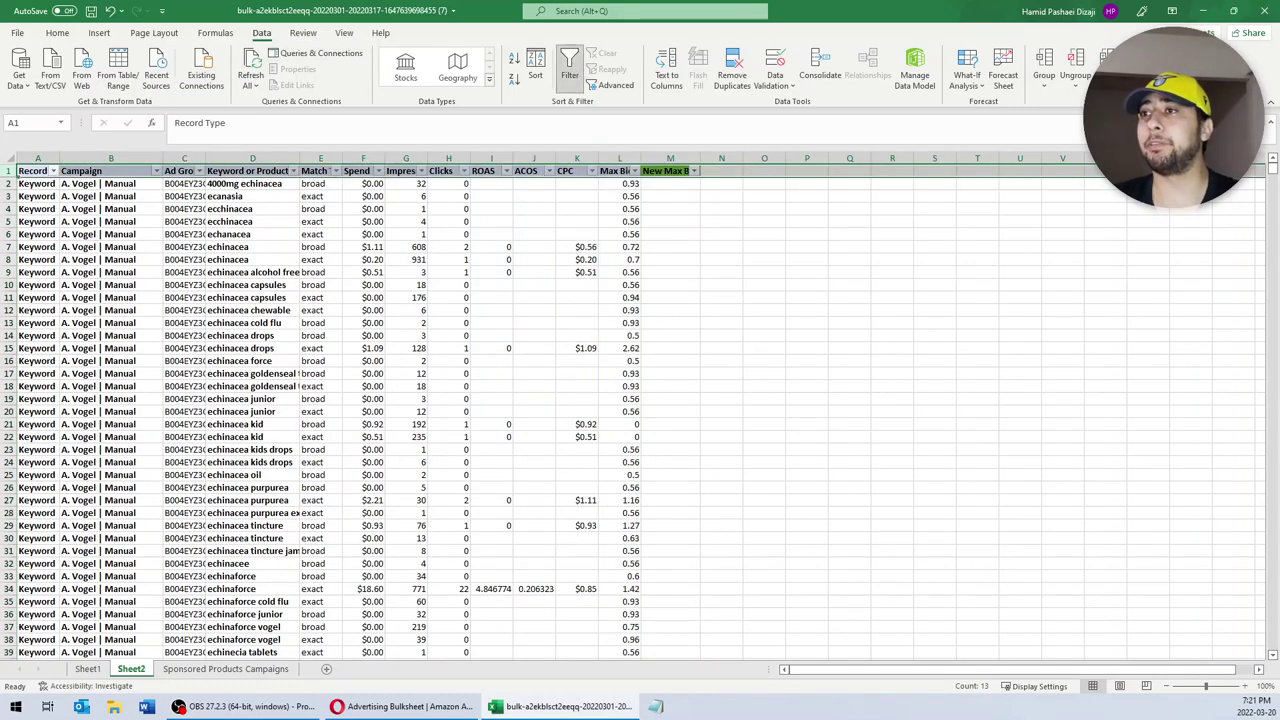
{"action": "left_click", "coordinate": [534, 208]}
{"action": "left_click", "coordinate": [421, 171]}
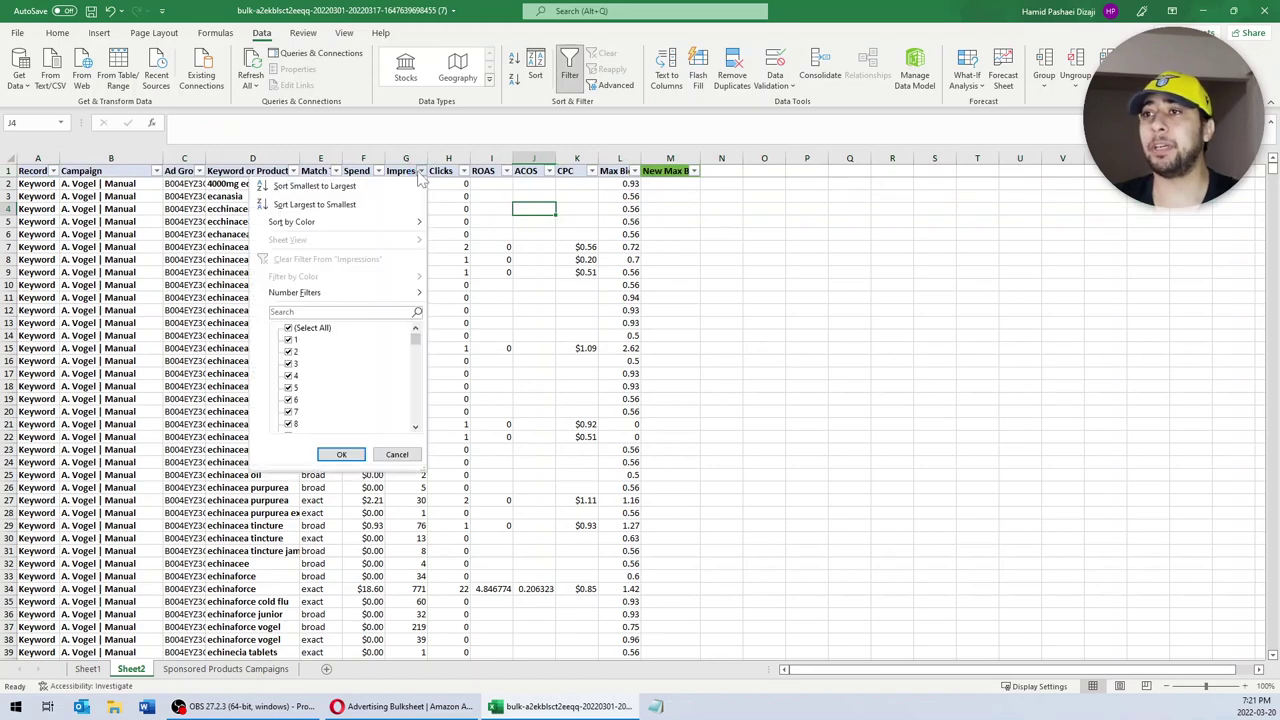
{"action": "left_click", "coordinate": [358, 312]}
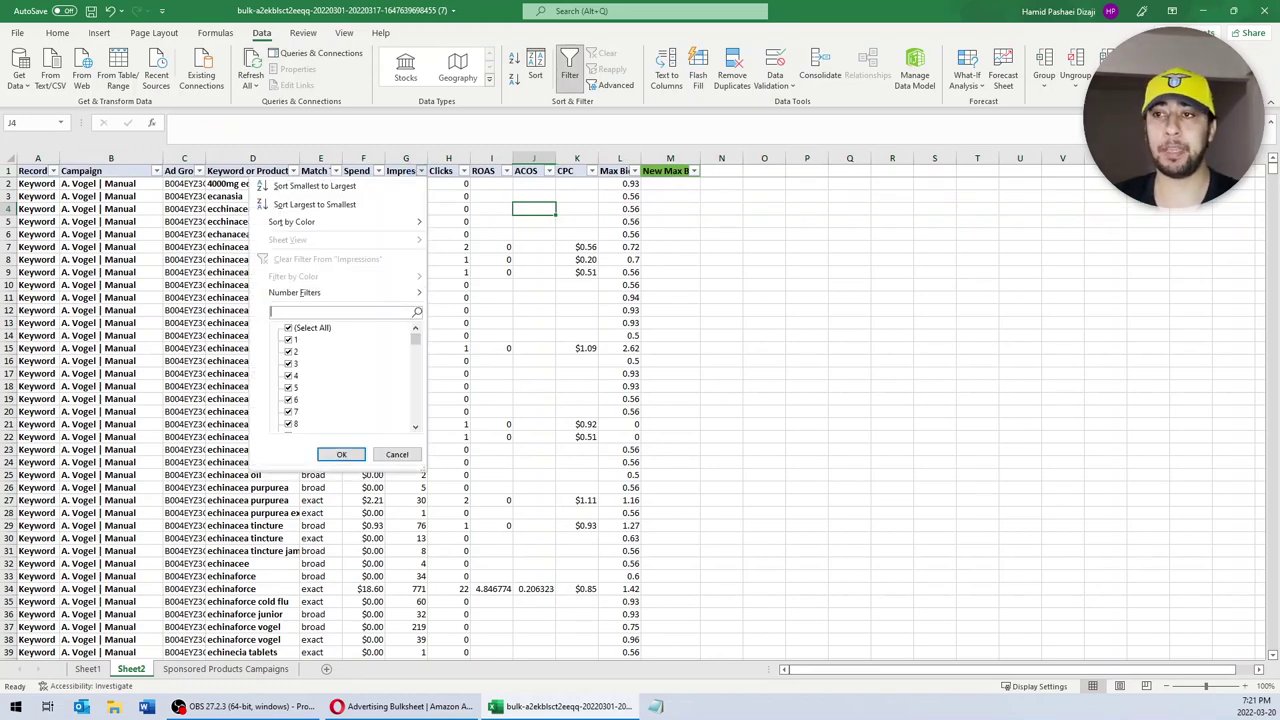
{"action": "mouse_move", "coordinate": [348, 293]}
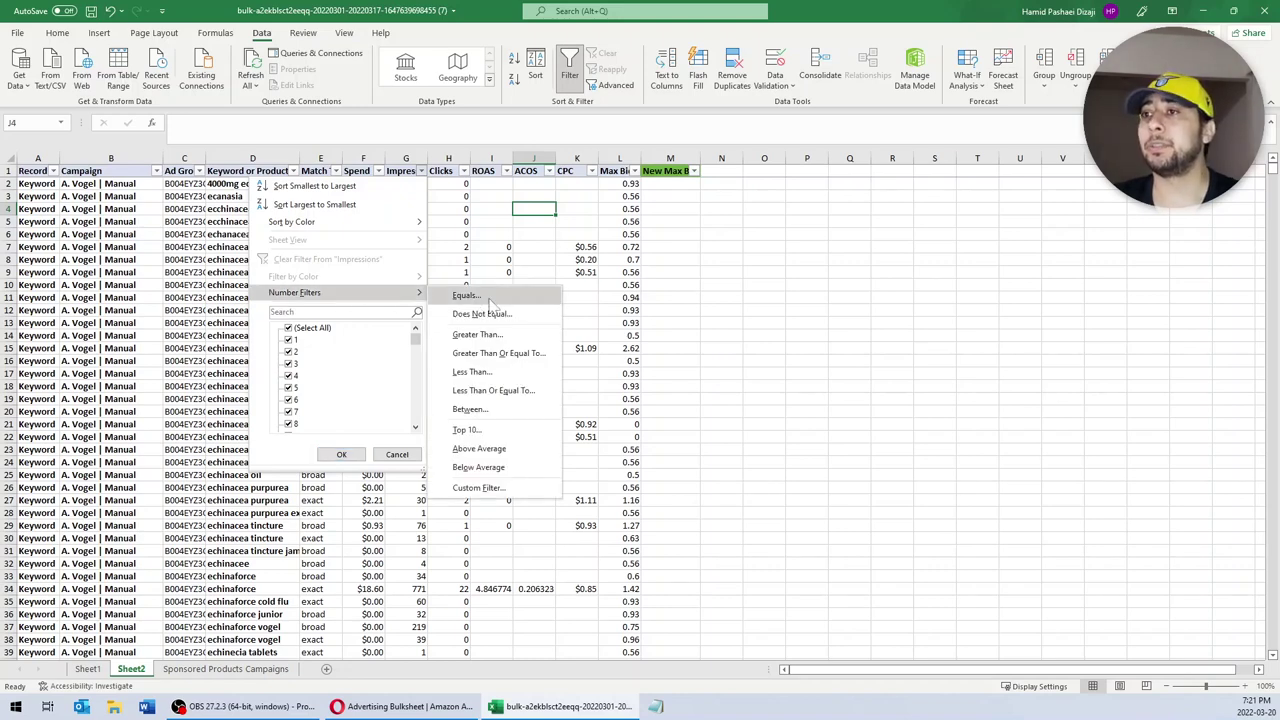
{"action": "left_click", "coordinate": [494, 371]}
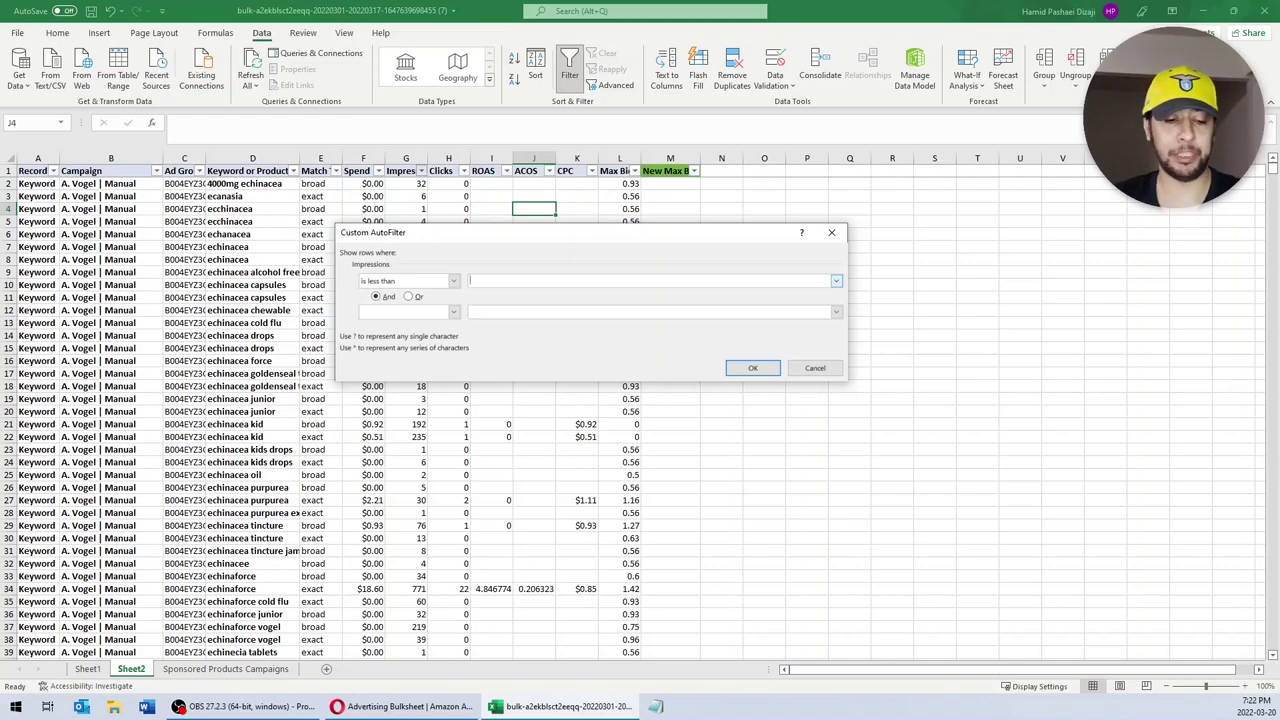
{"action": "left_click", "coordinate": [752, 368]}
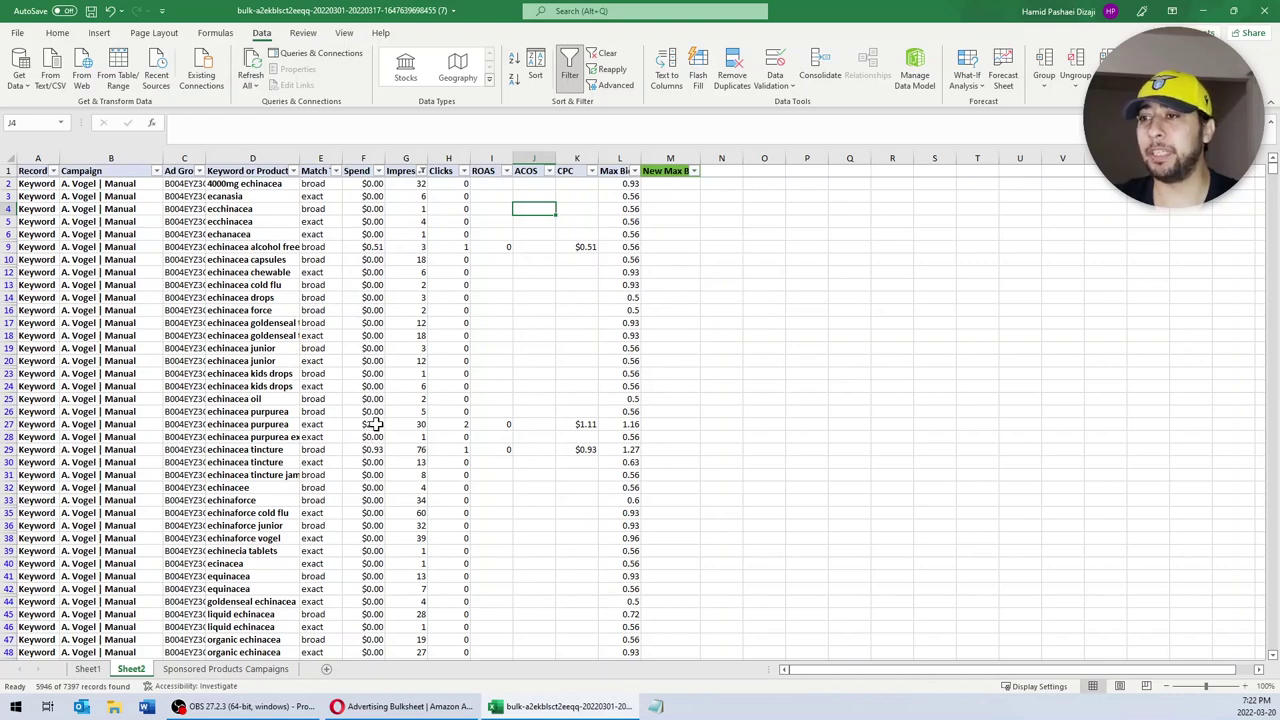
{"action": "scroll", "coordinate": [415, 396], "scroll_direction": "down", "scroll_amount": 2}
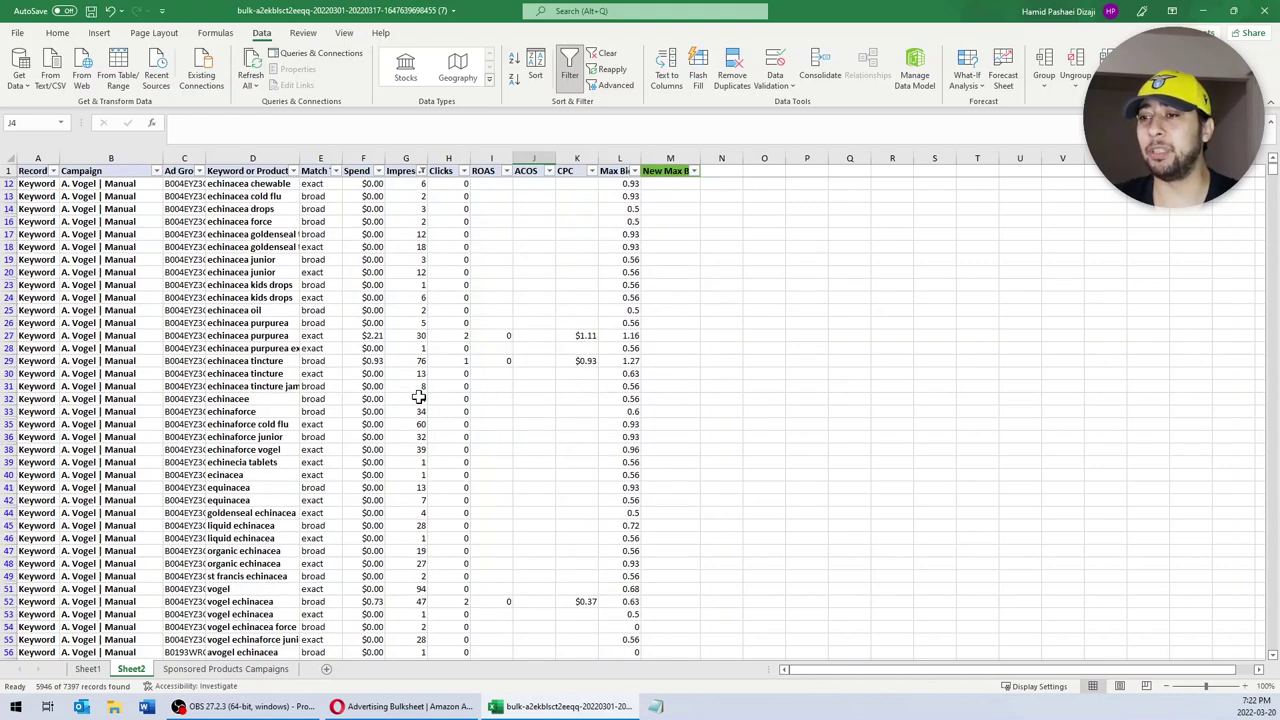
{"action": "scroll", "coordinate": [419, 396], "scroll_direction": "up", "scroll_amount": 2}
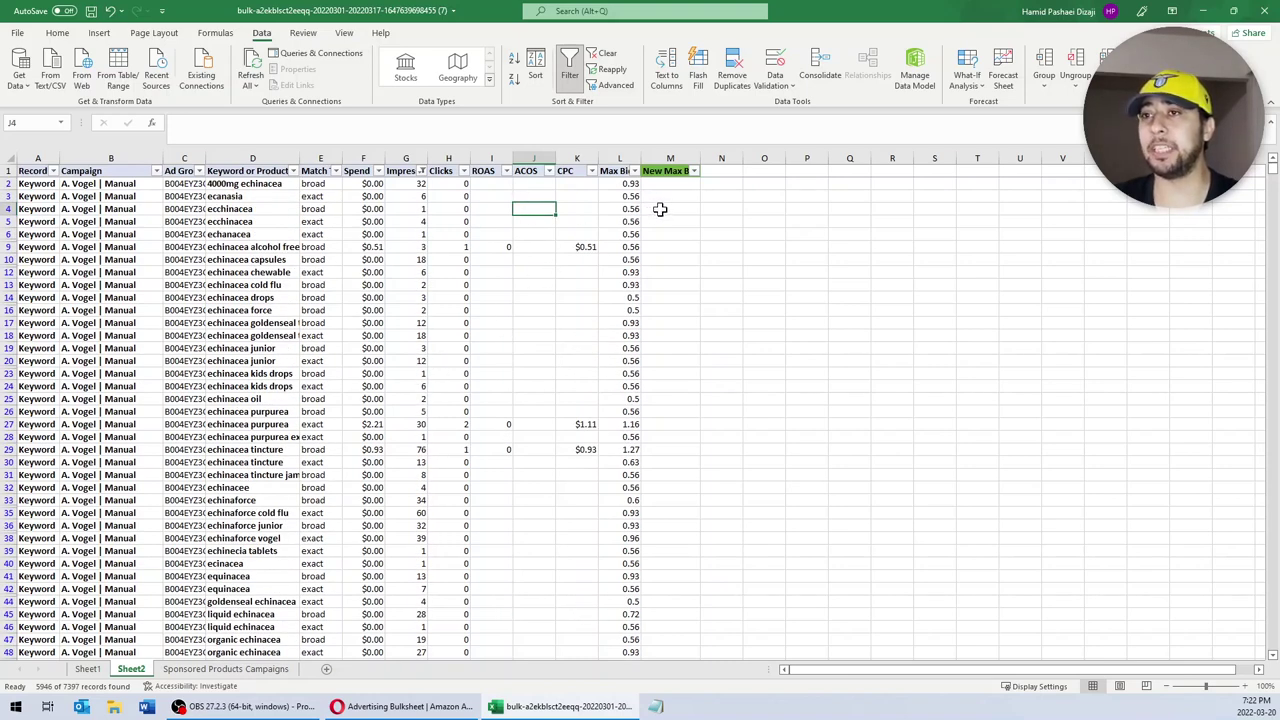
Step: Enter the formula =L2+(L2*0.2) in New Max Bid cell M2 to raise the bid by 20%
{"action": "left_click", "coordinate": [630, 184]}
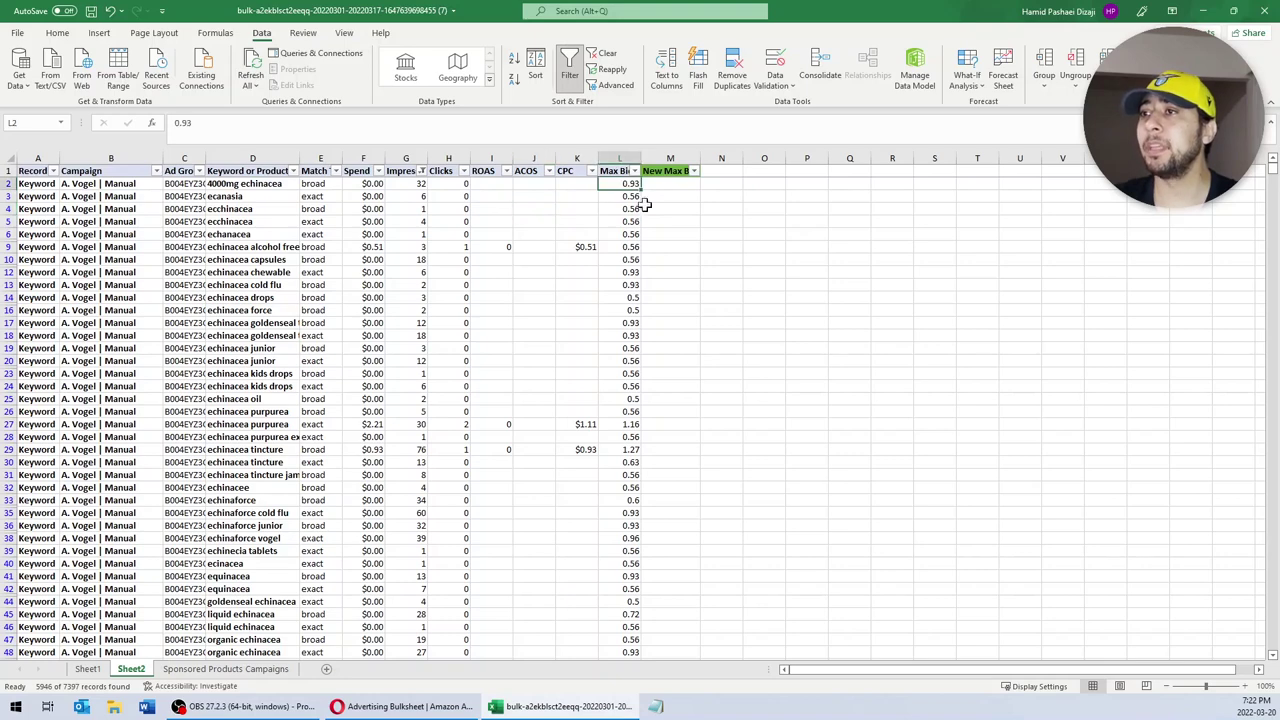
{"action": "left_click", "coordinate": [619, 160]}
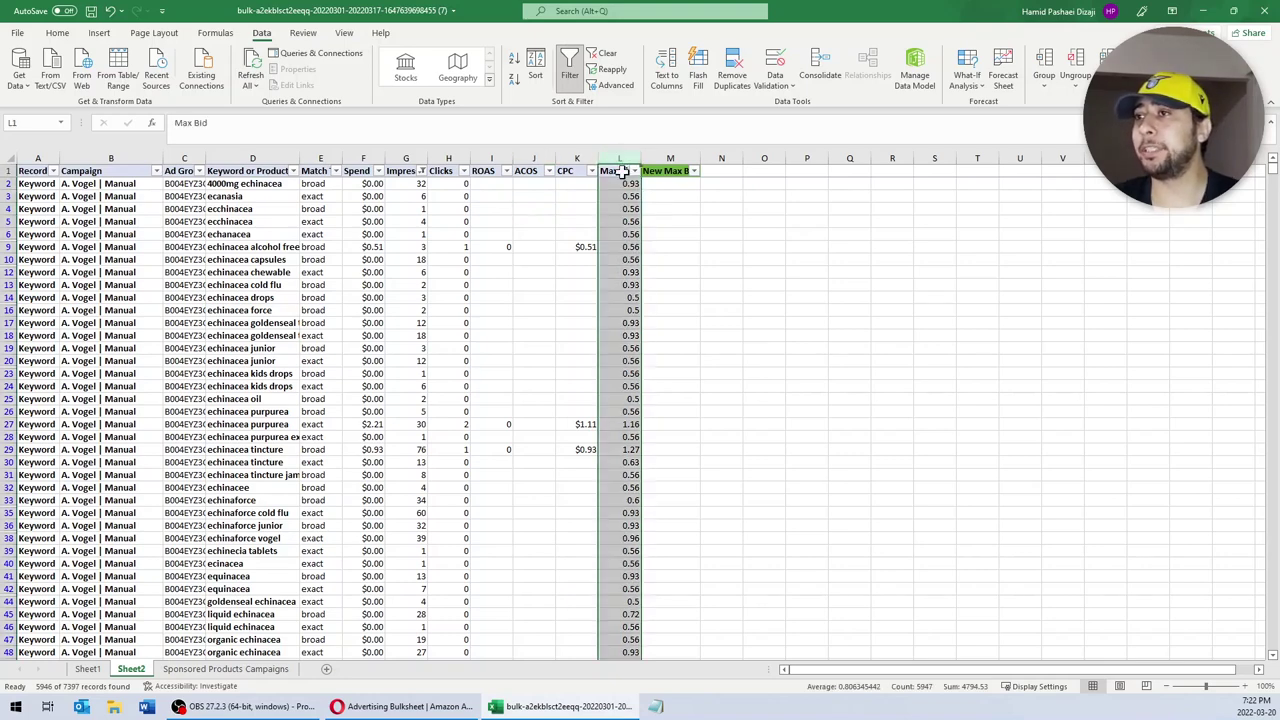
{"action": "left_click", "coordinate": [657, 187]}
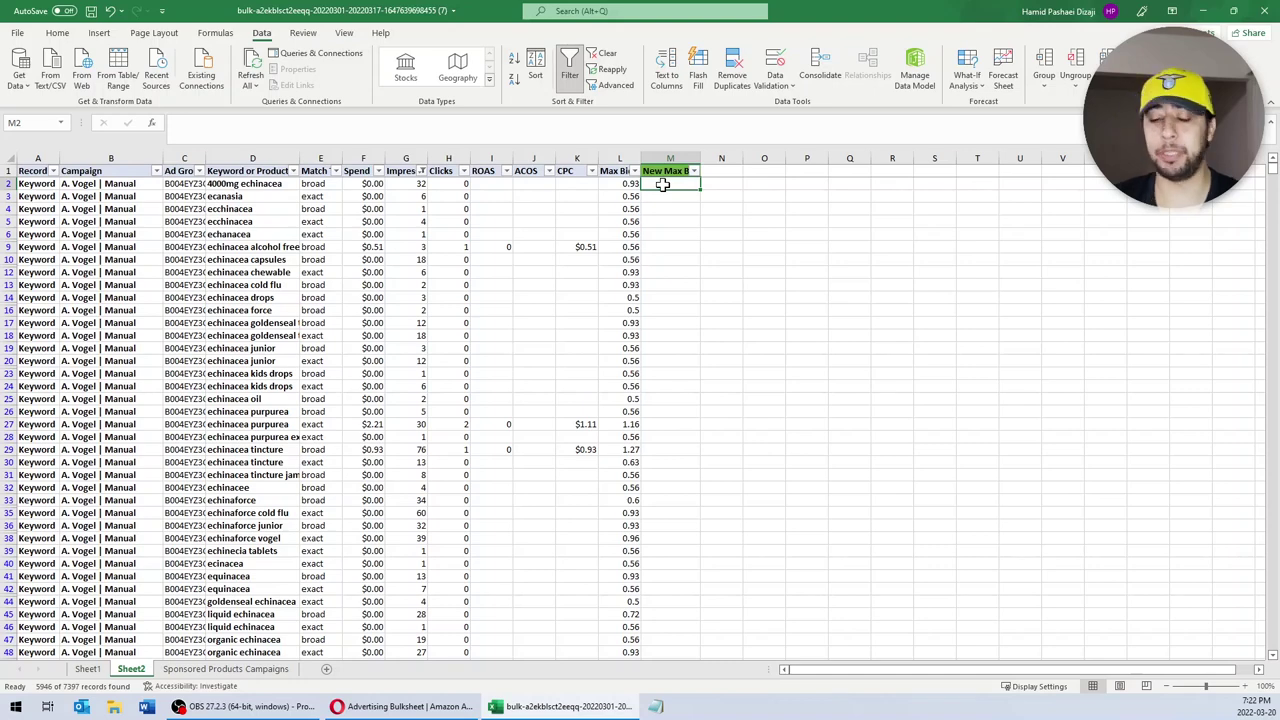
{"action": "type", "text": "="}
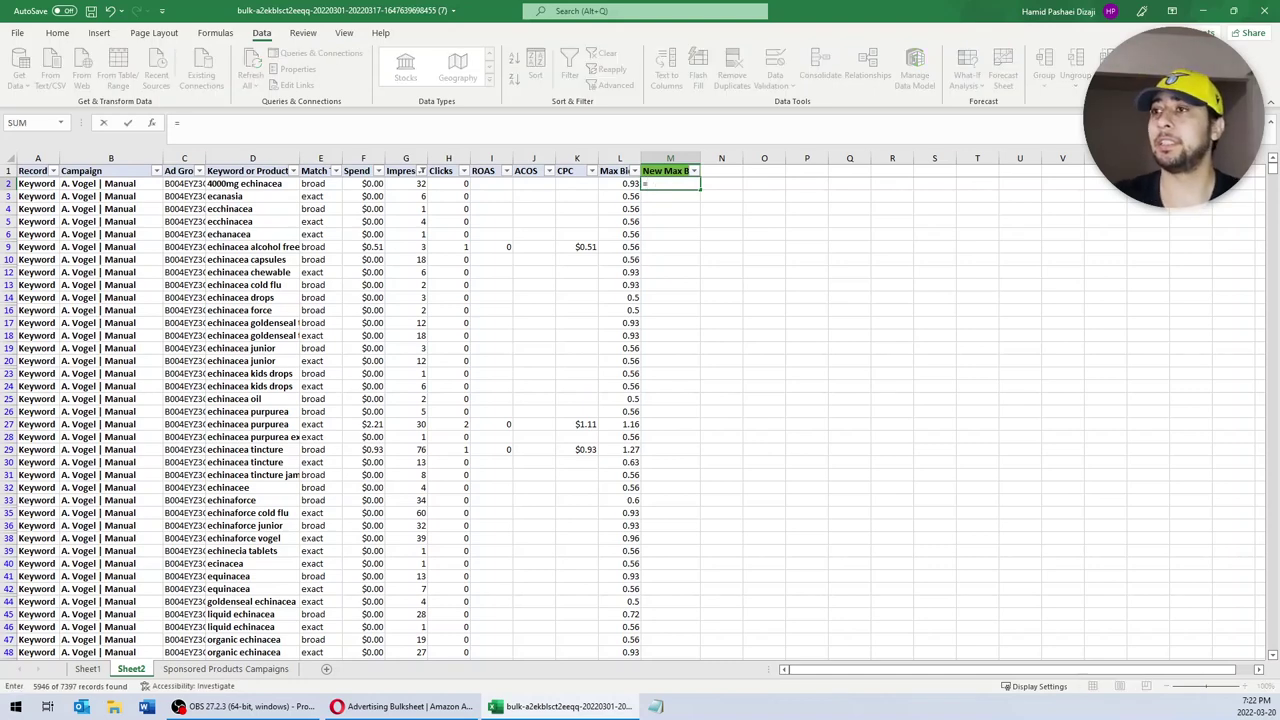
{"action": "left_click", "coordinate": [622, 184]}
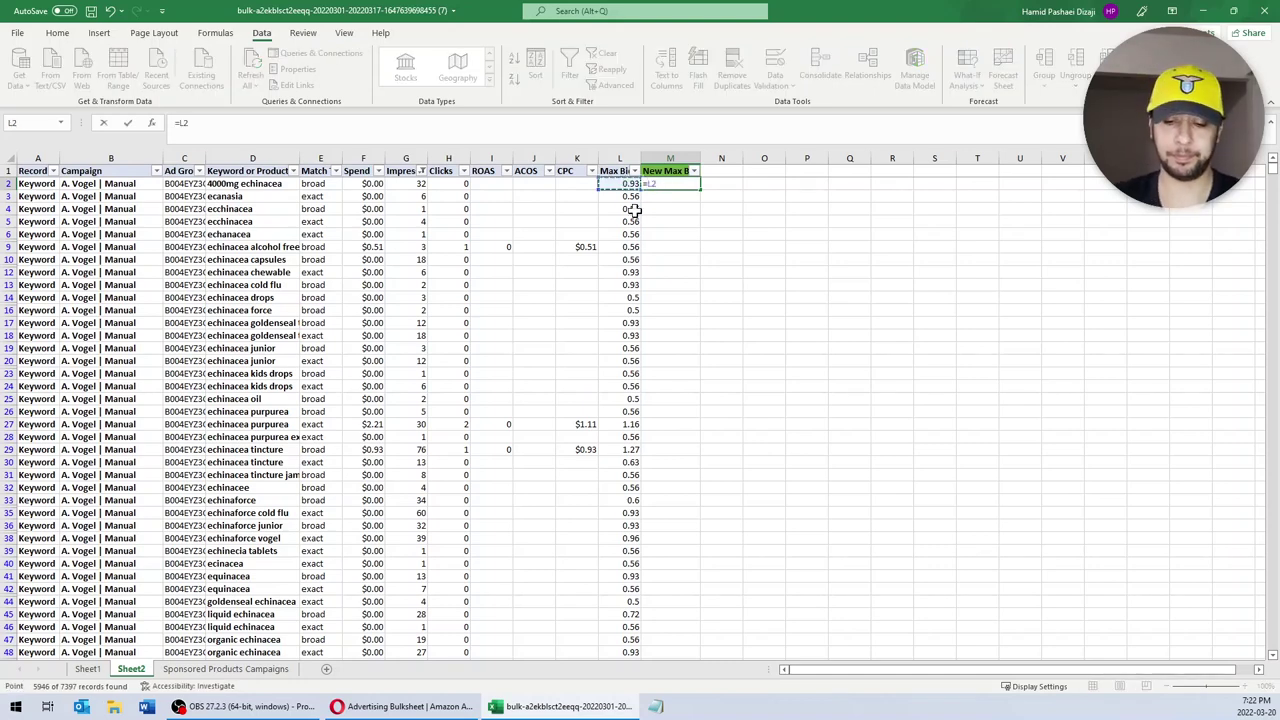
{"action": "type", "text": "+("}
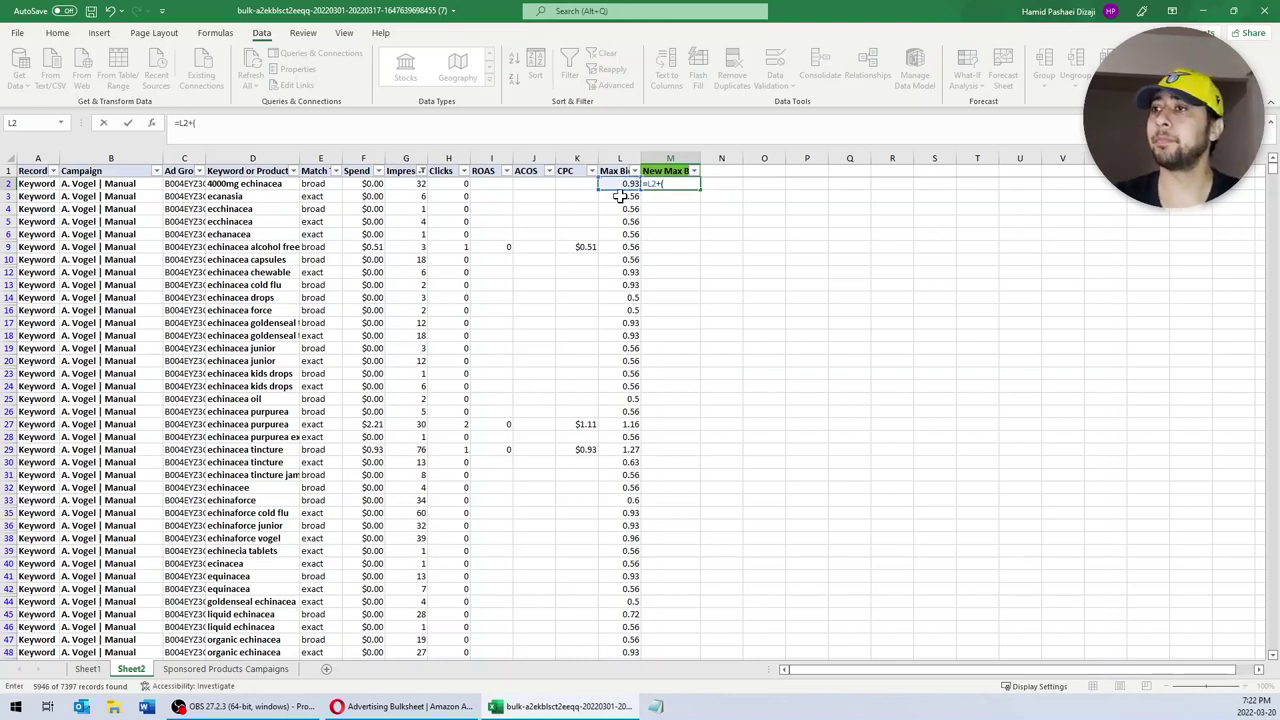
{"action": "left_click", "coordinate": [622, 184]}
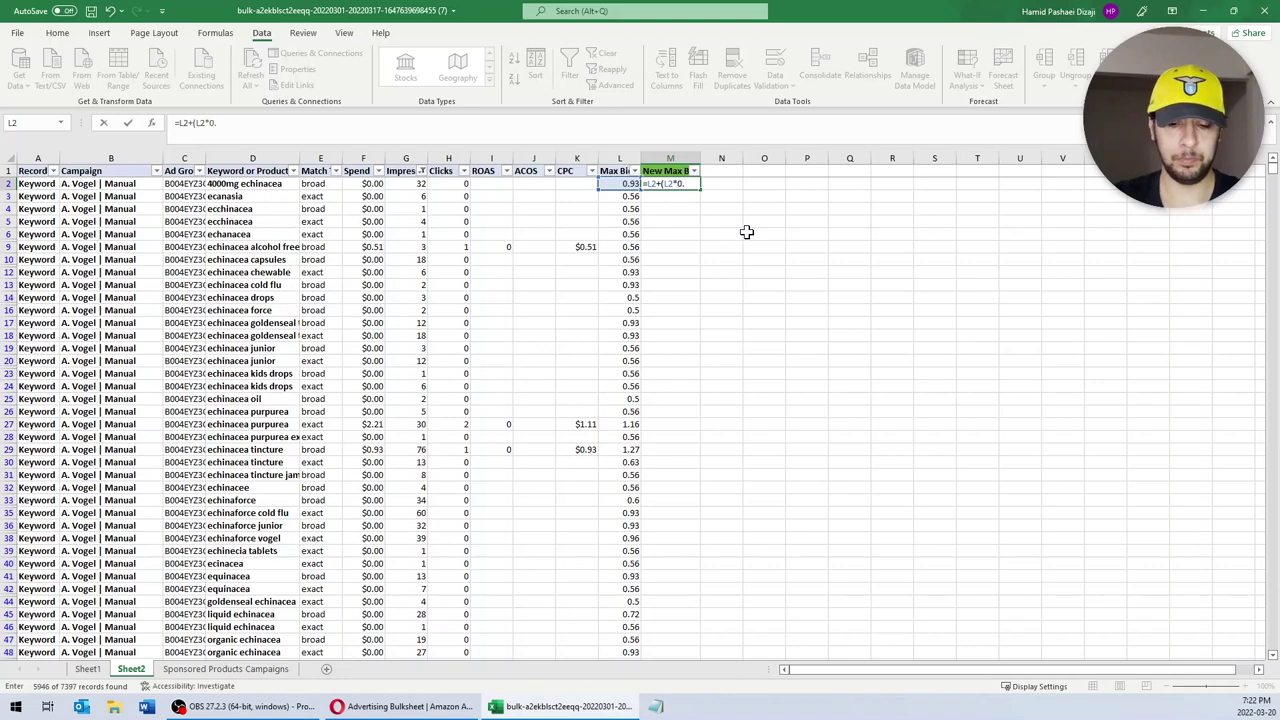
{"action": "type", "text": "*0.2)"}
{"action": "key", "text": "Return"}
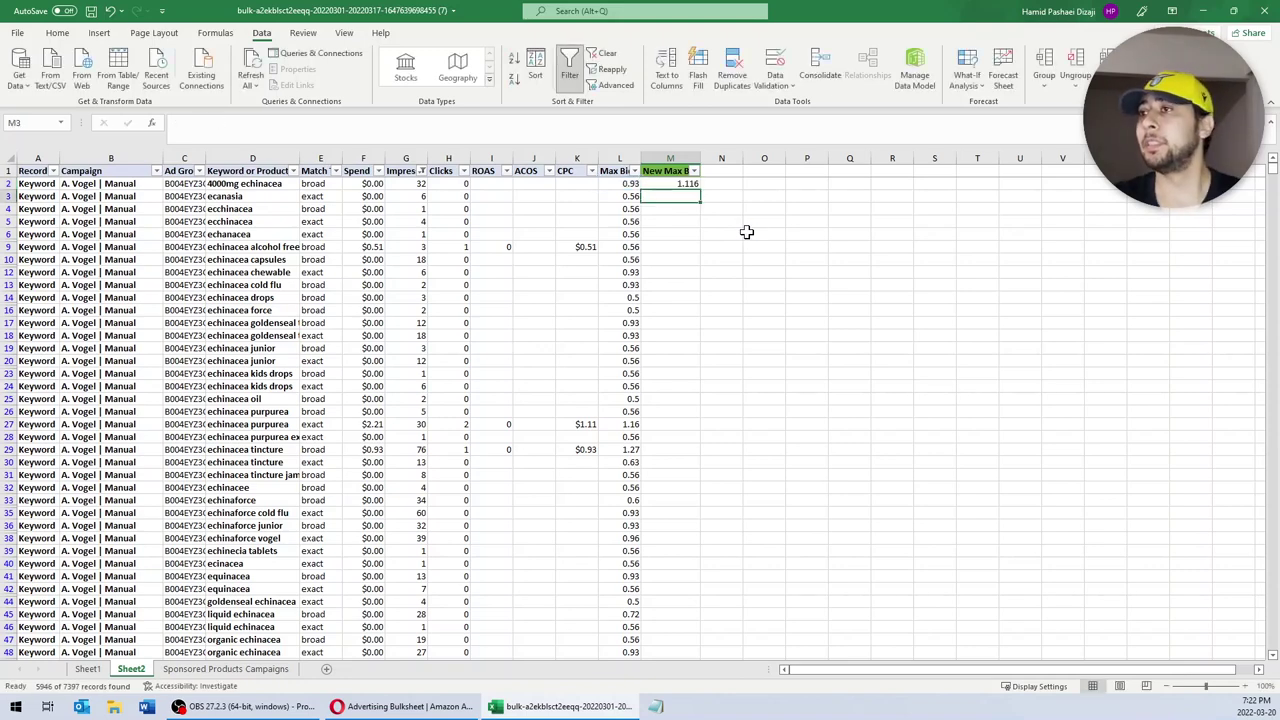
Step: Copy the 20% bid-increase formula from M2 into the remaining filtered New Max Bid cells, M3 through M7398
{"action": "left_click", "coordinate": [688, 185]}
{"action": "key", "text": "ctrl+c"}
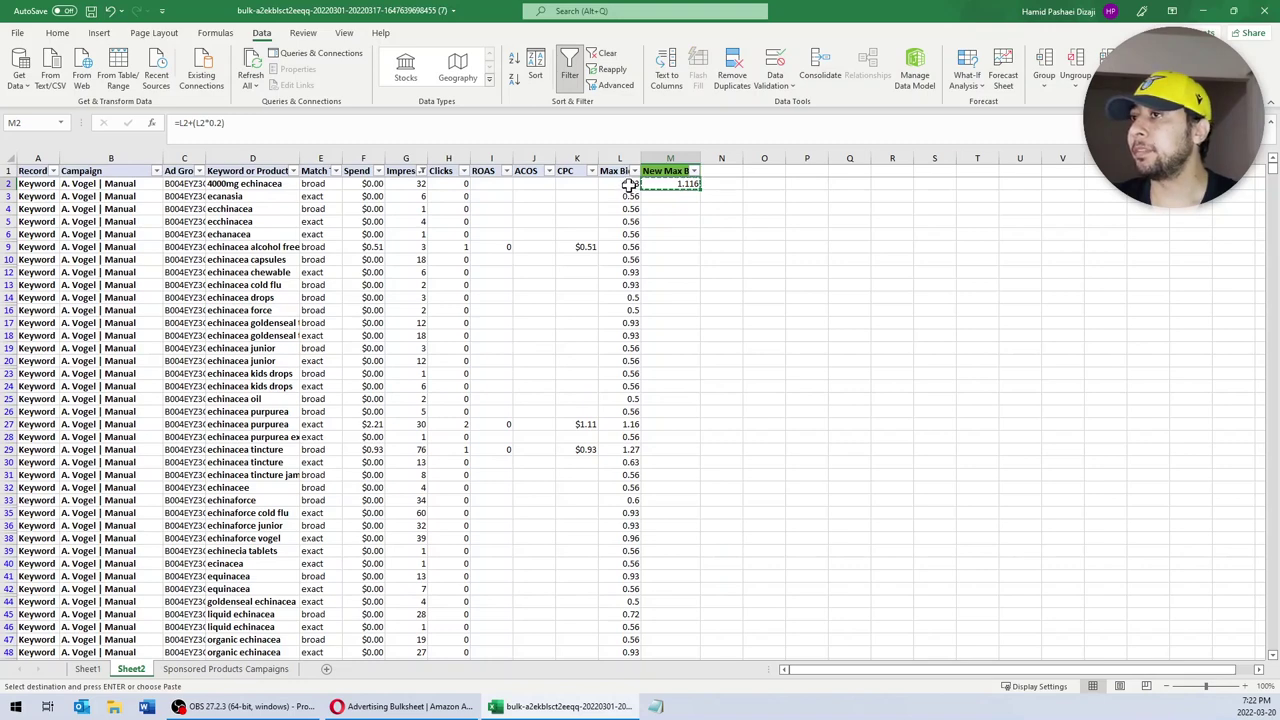
{"action": "left_click", "coordinate": [630, 186]}
{"action": "key", "text": "ctrl+shift+Down"}
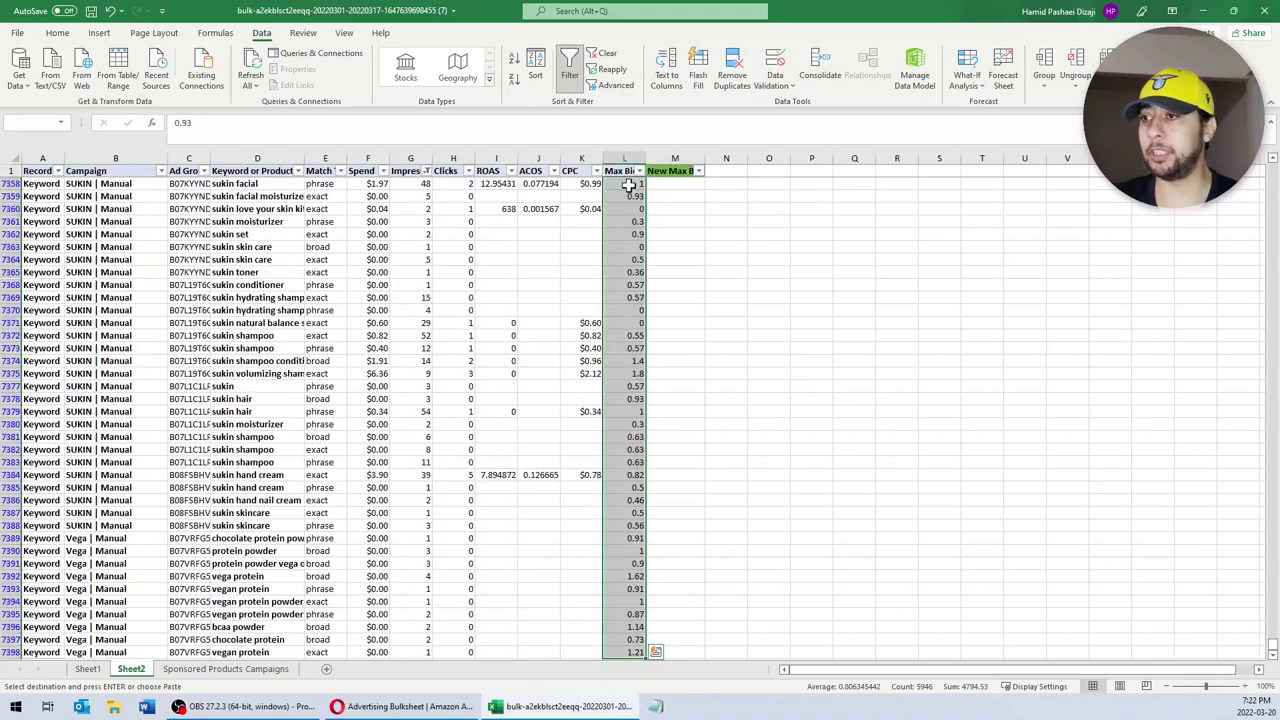
{"action": "left_click", "coordinate": [686, 578], "text": "shift"}
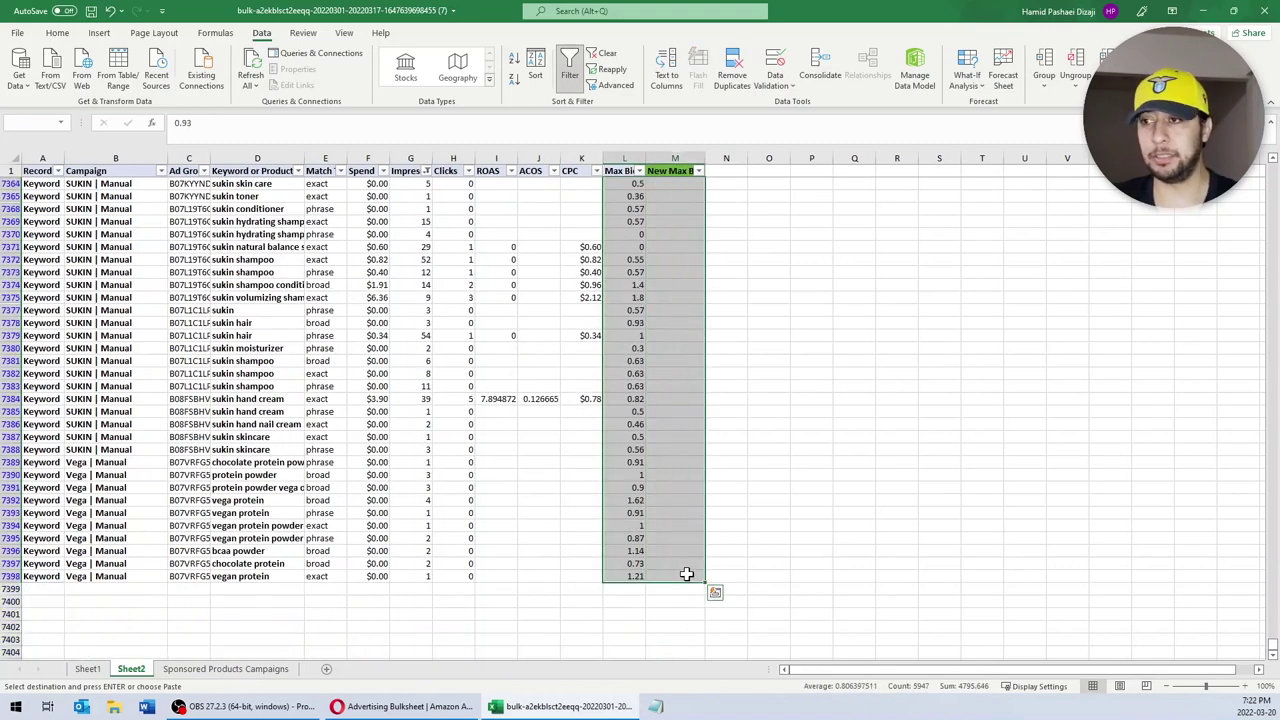
{"action": "left_click", "coordinate": [687, 575]}
{"action": "left_click_drag", "start_coordinate": [1273, 646], "coordinate": [1218, 8]}
{"action": "left_click", "coordinate": [684, 197]}
{"action": "key", "text": "ctrl+shift+Down"}
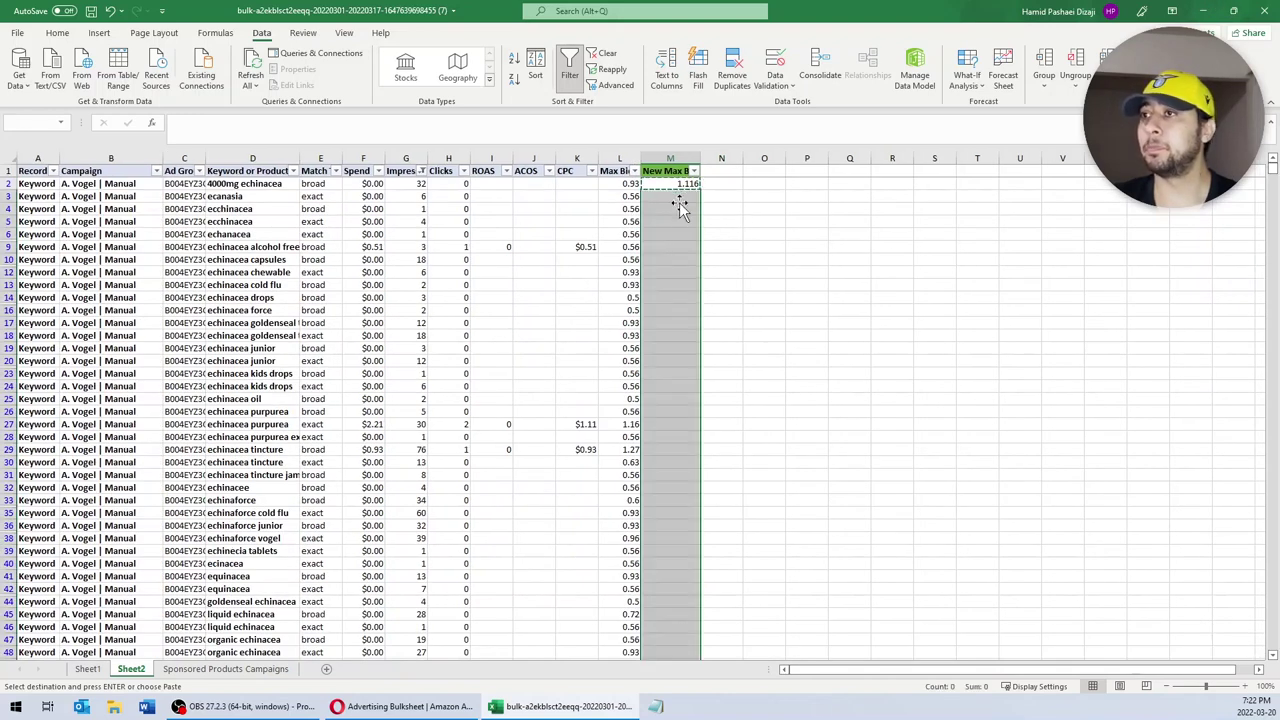
{"action": "key", "text": "ctrl+v"}
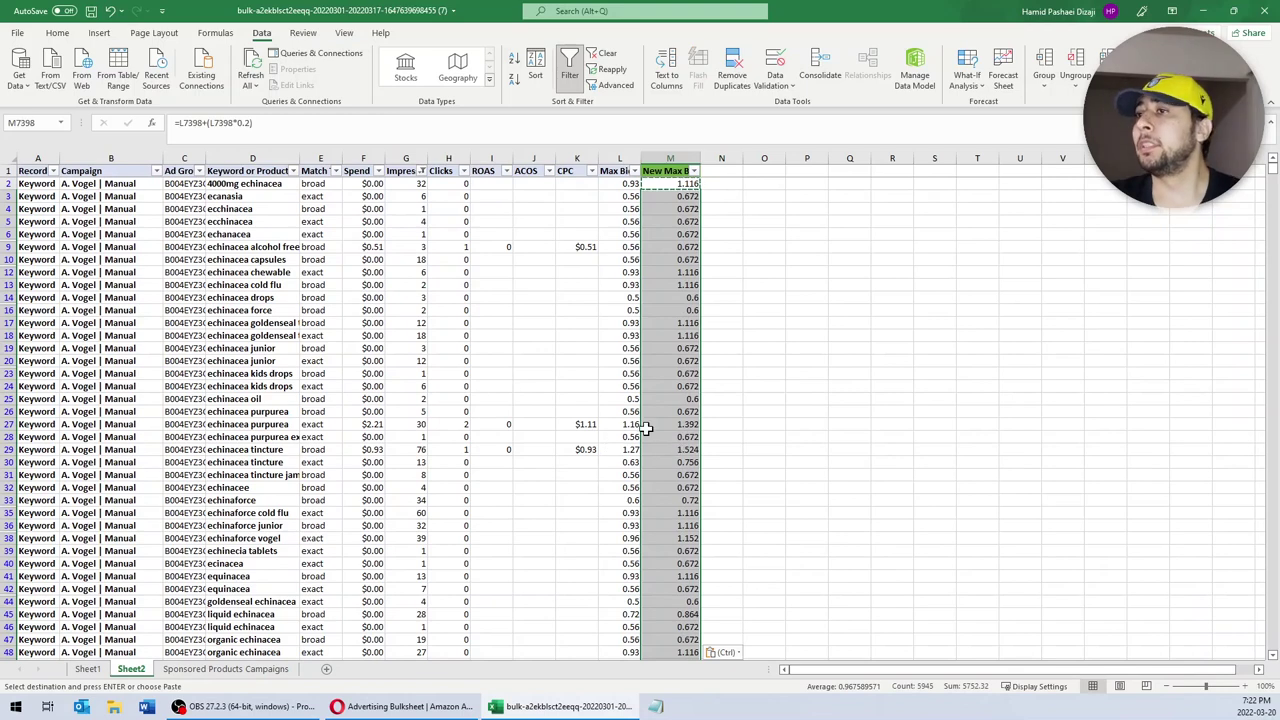
{"action": "left_click", "coordinate": [665, 408]}
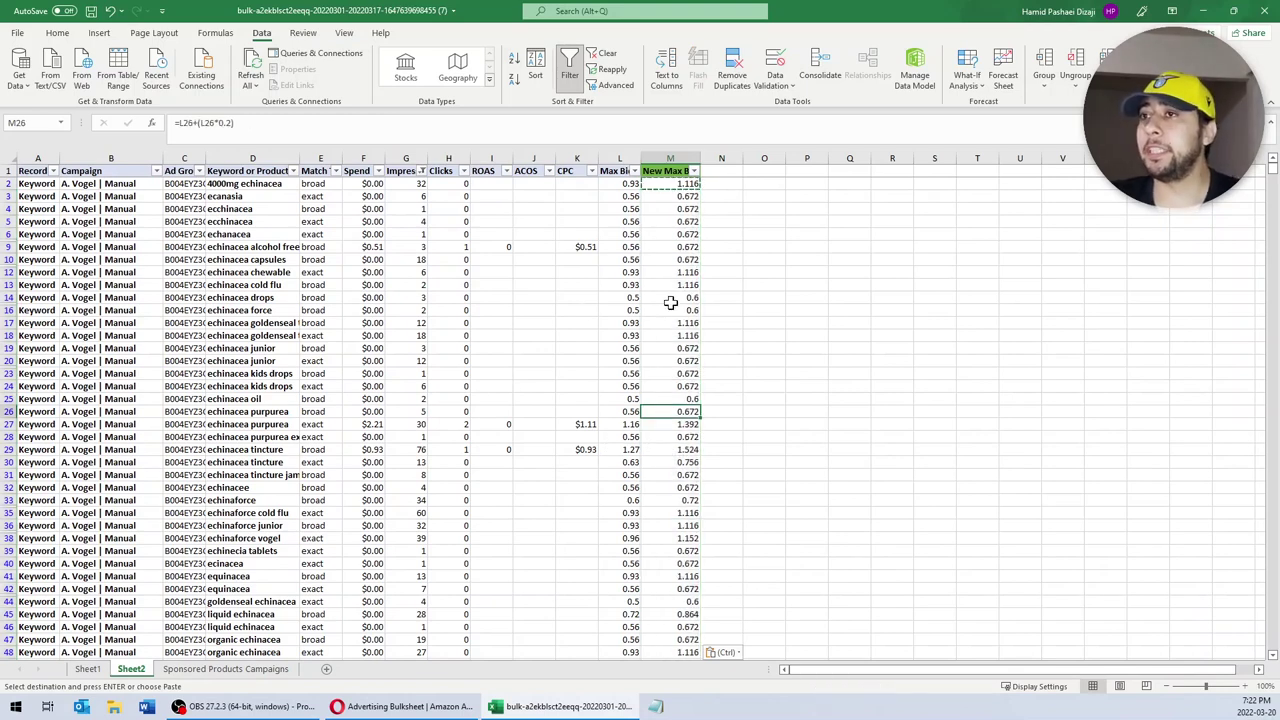
{"action": "left_click", "coordinate": [422, 172]}
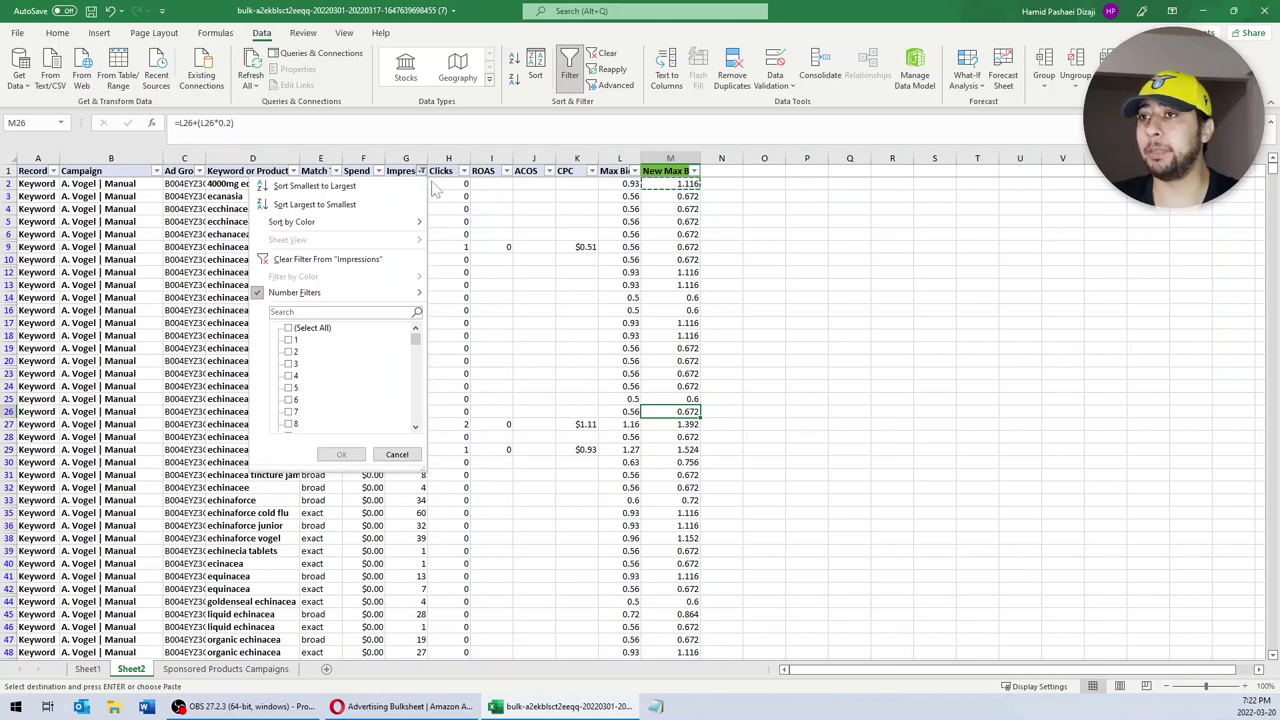
{"action": "left_click", "coordinate": [422, 172]}
{"action": "left_click", "coordinate": [670, 222]}
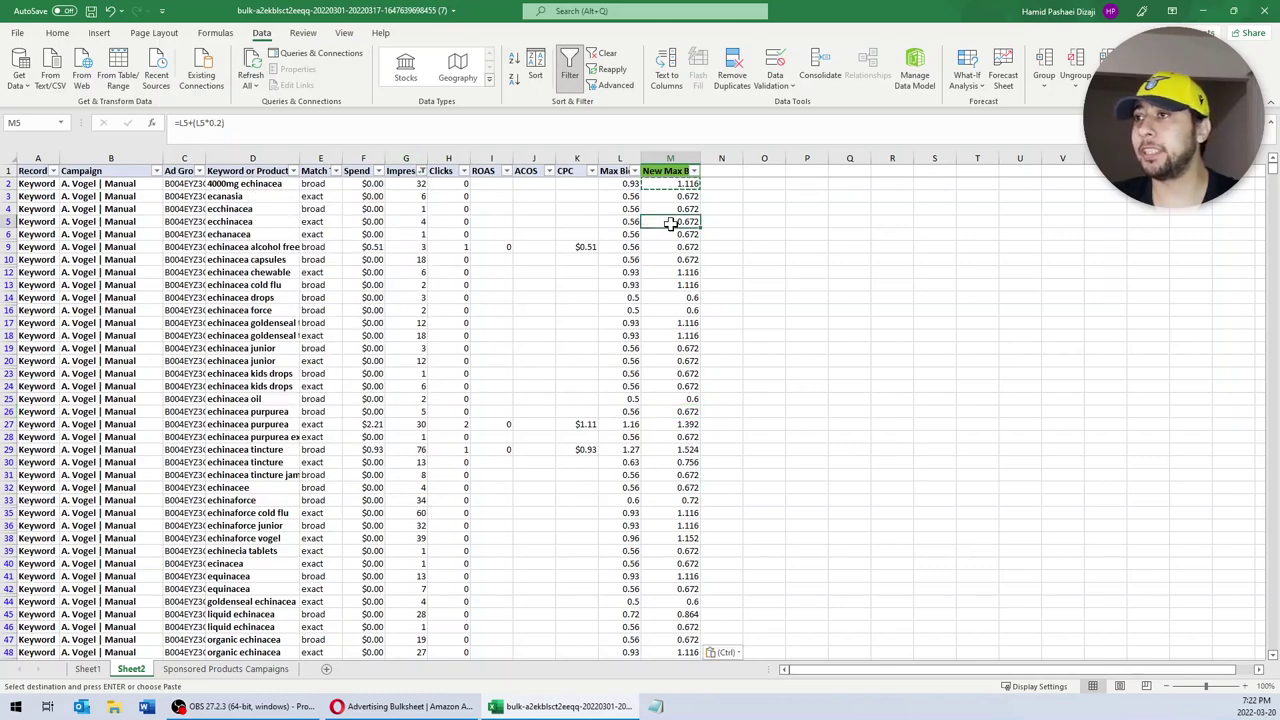
{"action": "left_click_drag", "start_coordinate": [680, 183], "coordinate": [665, 222]}
{"action": "left_click", "coordinate": [686, 350]}
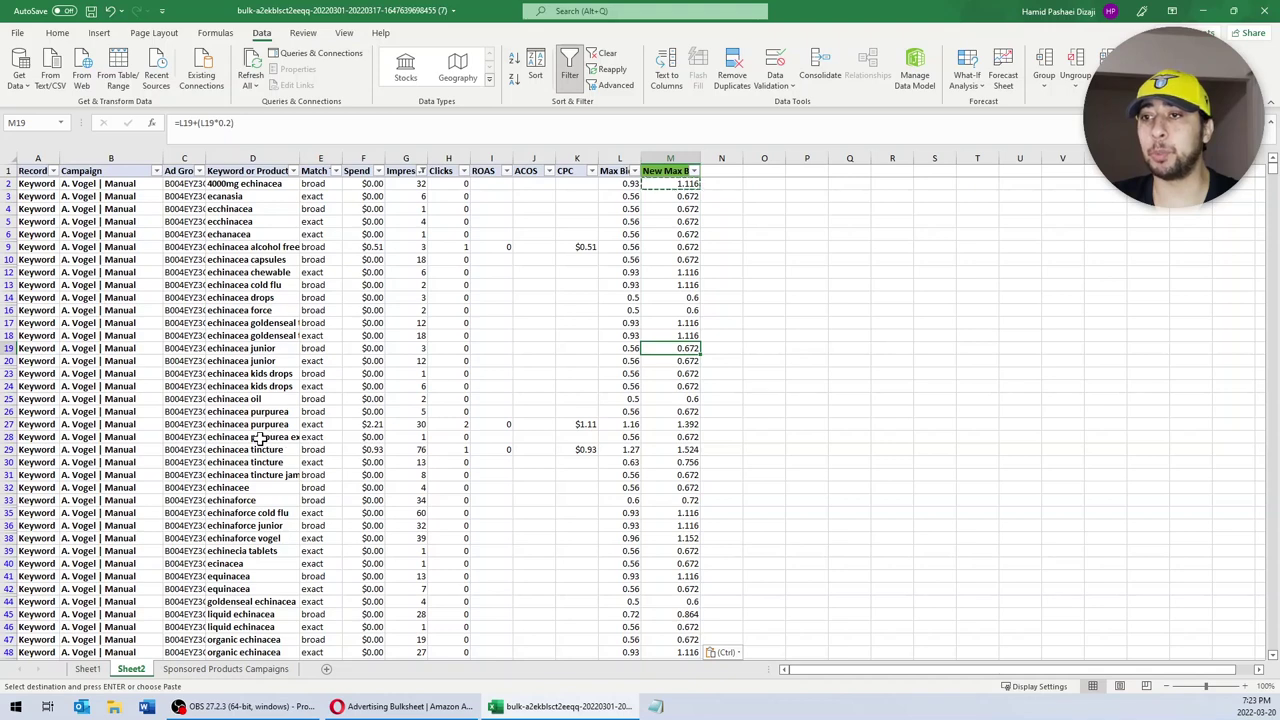
Step: Remove the filter from the header row to show all keyword rows, including those without a new bid
{"action": "left_click", "coordinate": [530, 346]}
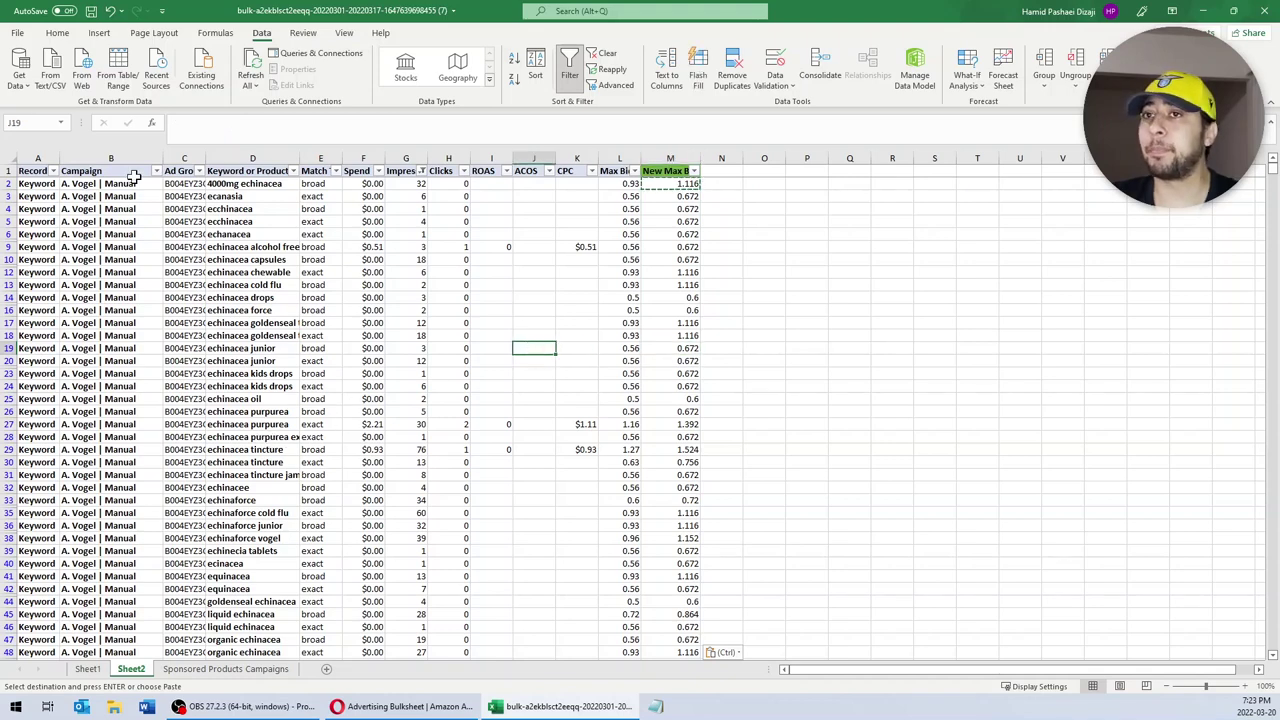
{"action": "left_click", "coordinate": [569, 68]}
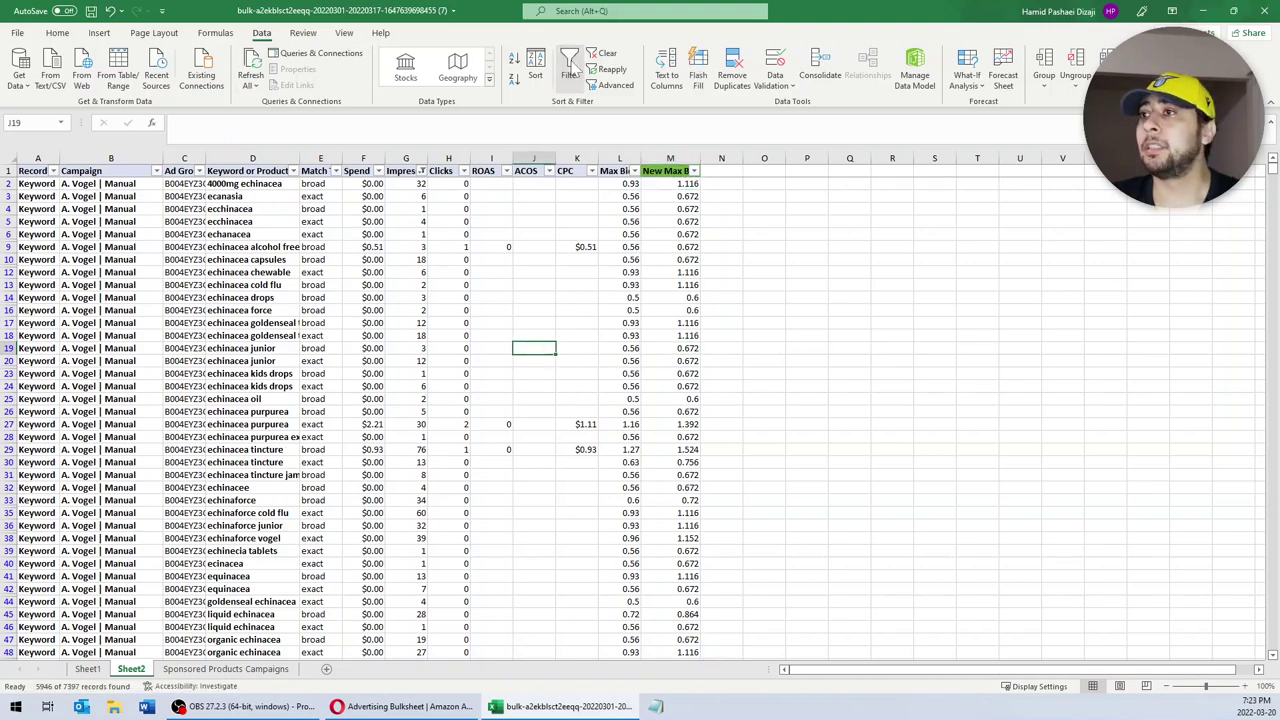
{"action": "left_click", "coordinate": [571, 294]}
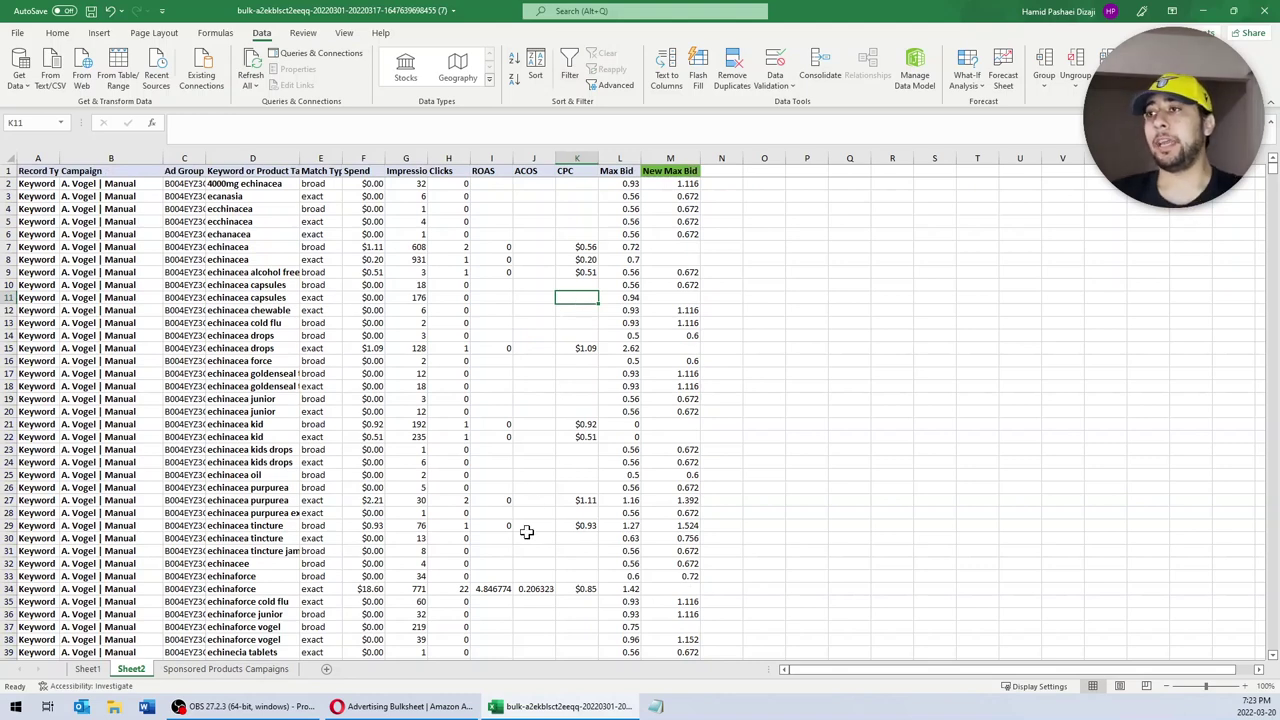
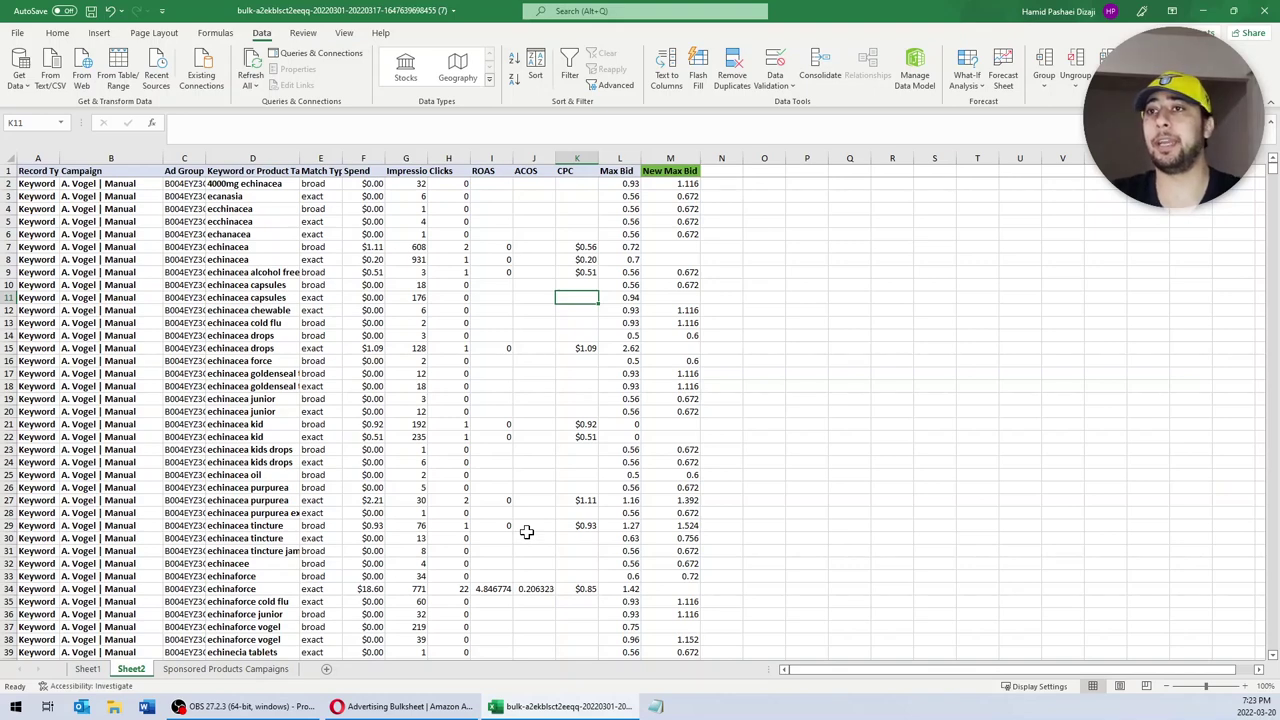
Step: Turn filtering back on for the header row and filter the New Max Bid column to exclude blanks
{"action": "left_click", "coordinate": [8, 171]}
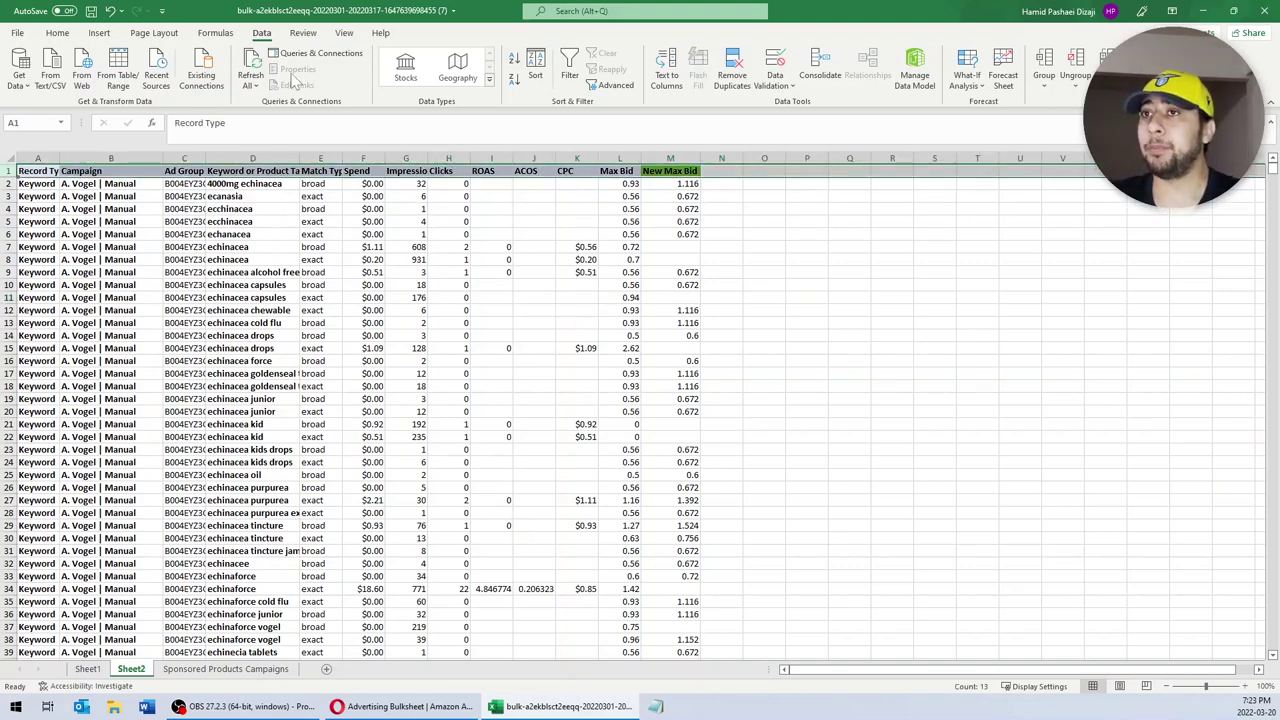
{"action": "left_click", "coordinate": [569, 62]}
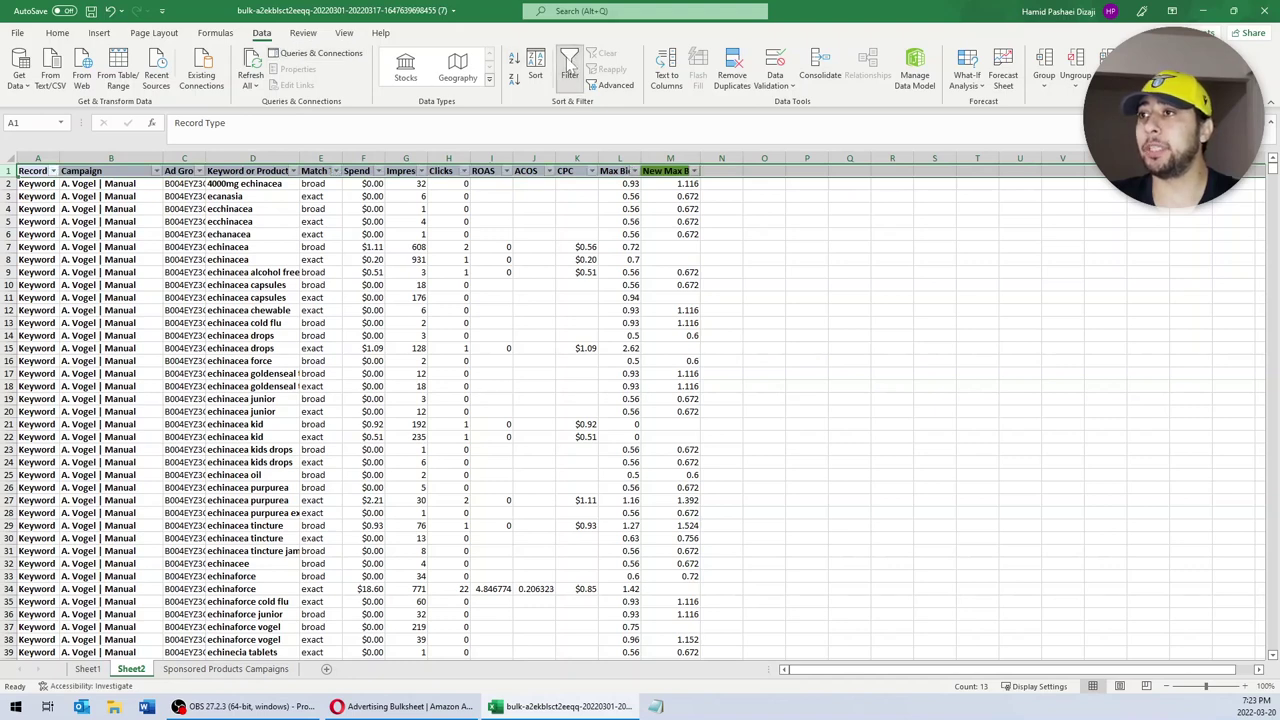
{"action": "left_click", "coordinate": [694, 171]}
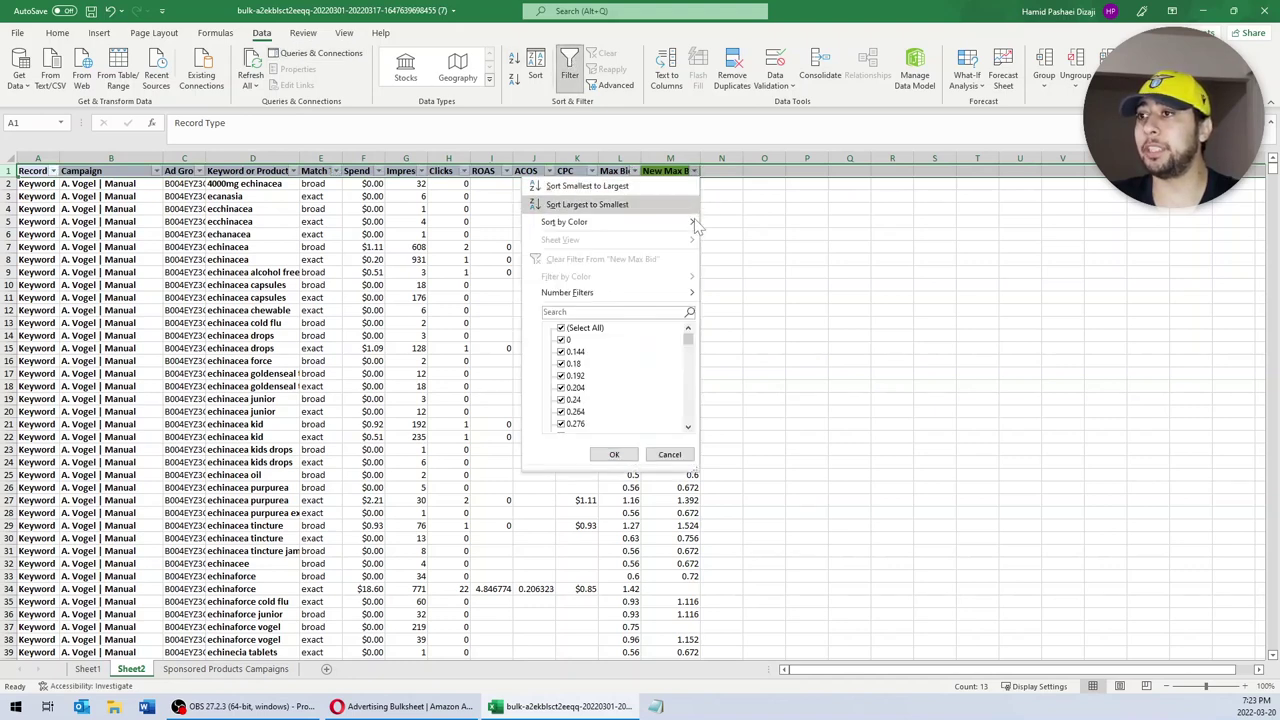
{"action": "left_click", "coordinate": [716, 180]}
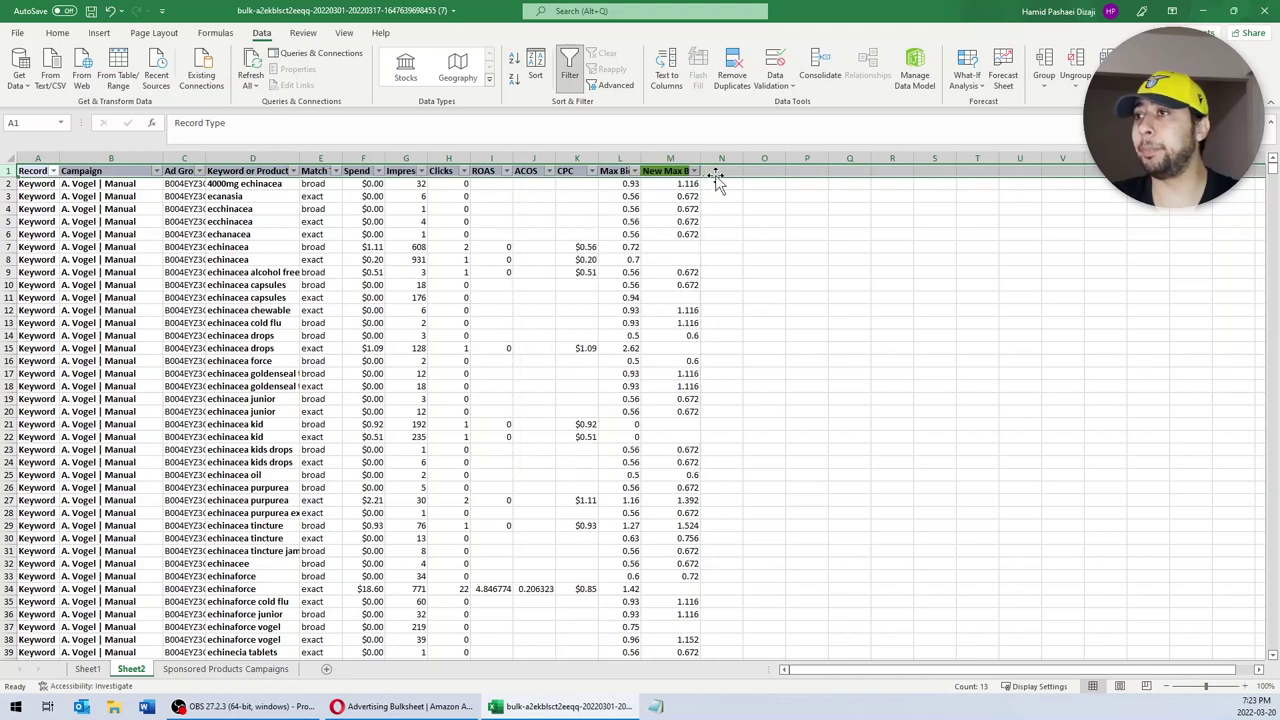
{"action": "left_click", "coordinate": [672, 158]}
{"action": "left_click", "coordinate": [683, 197]}
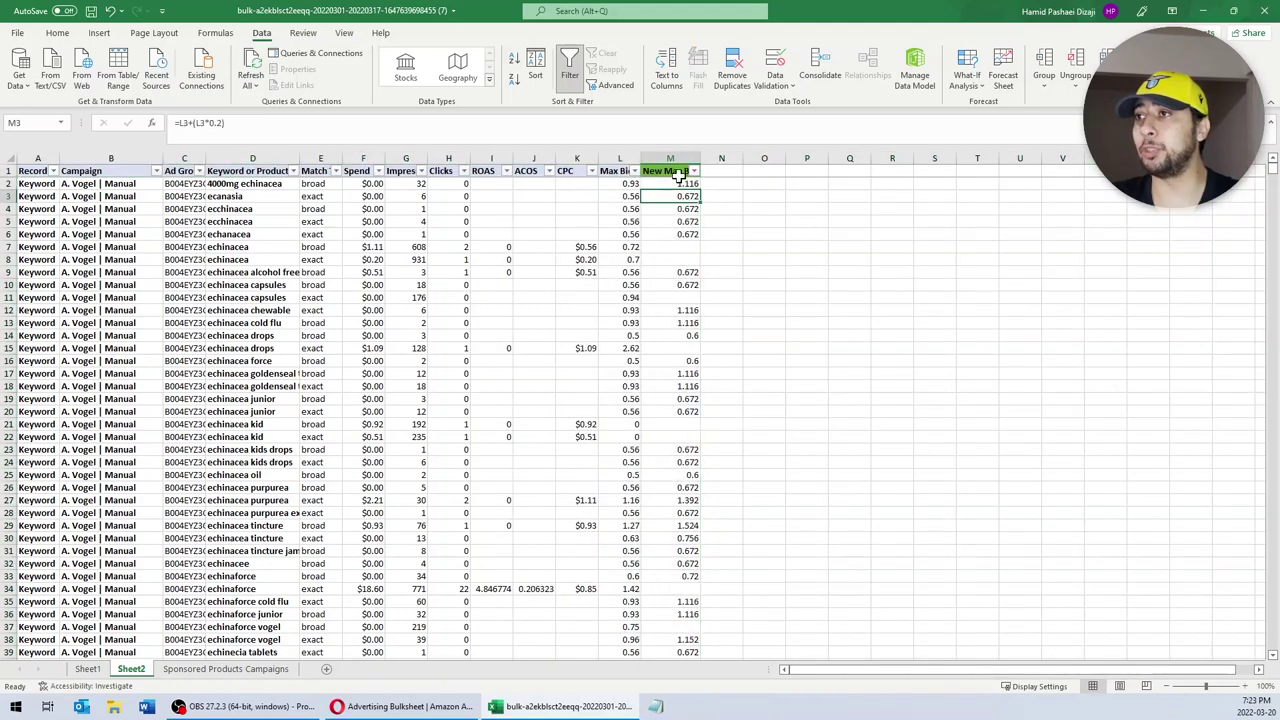
{"action": "left_click", "coordinate": [680, 171]}
{"action": "left_click", "coordinate": [694, 171]}
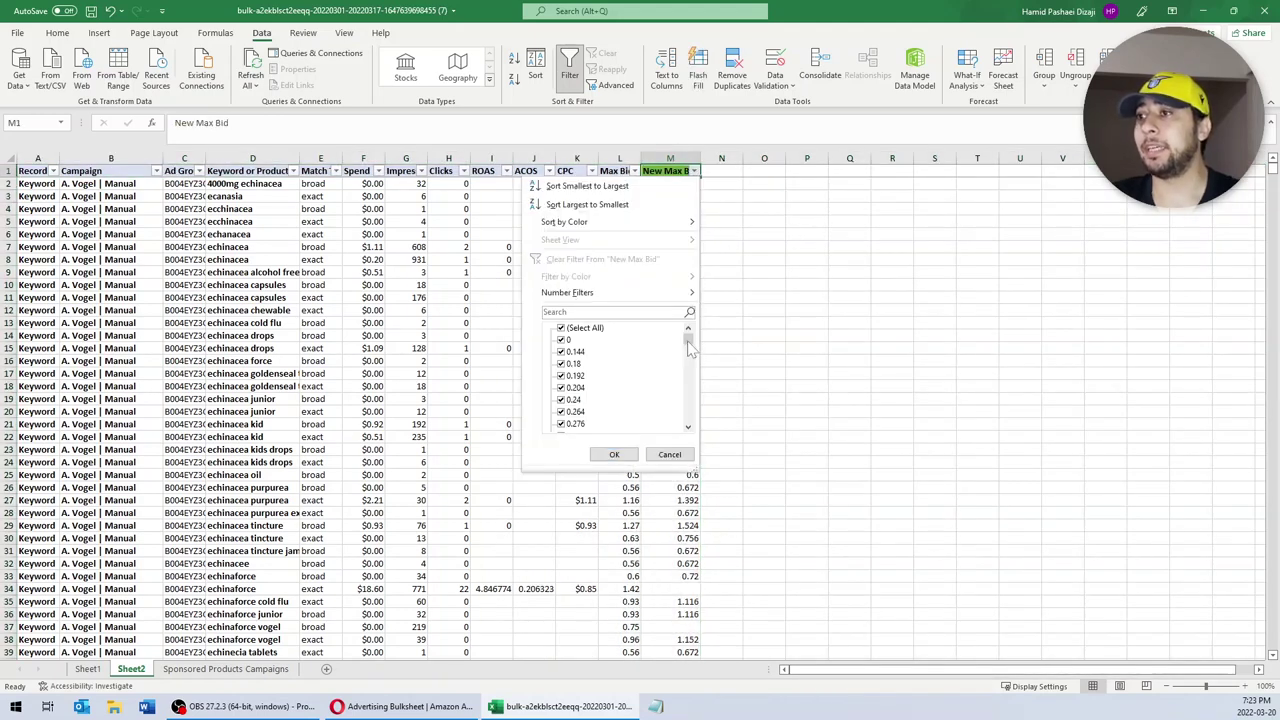
{"action": "left_click_drag", "start_coordinate": [688, 343], "coordinate": [688, 422]}
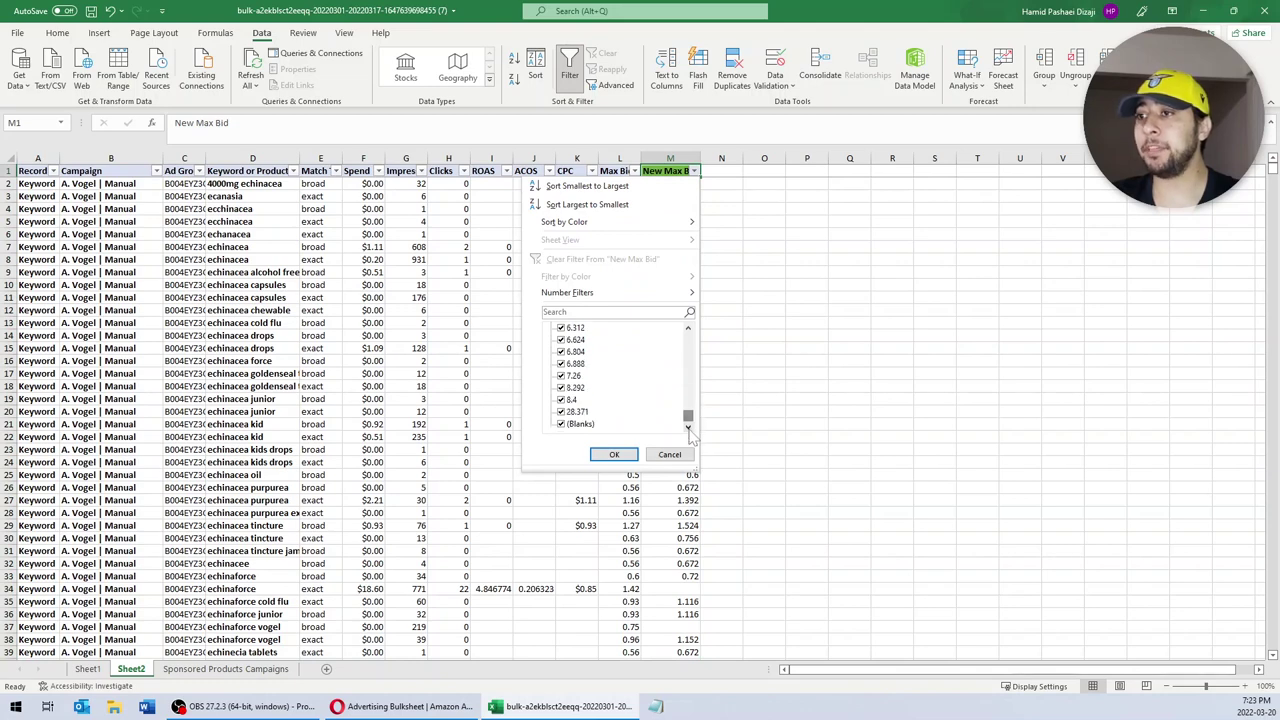
{"action": "left_click", "coordinate": [562, 425]}
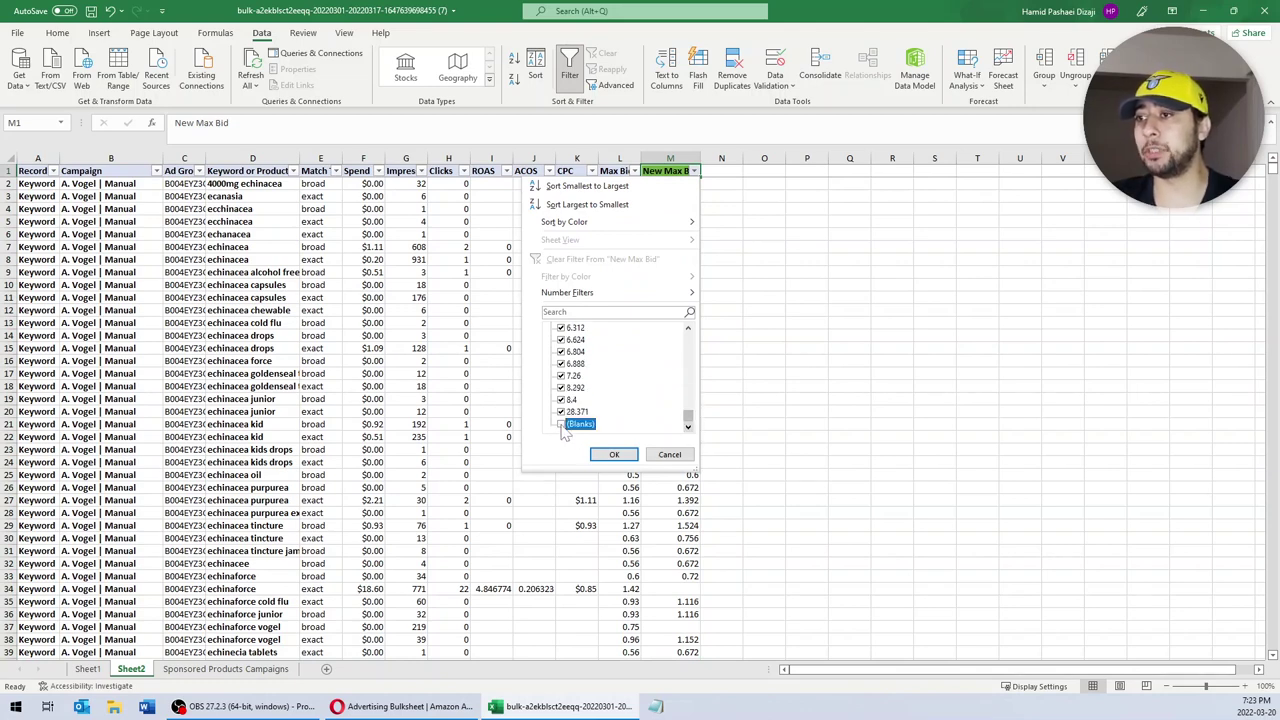
{"action": "left_click", "coordinate": [612, 454]}
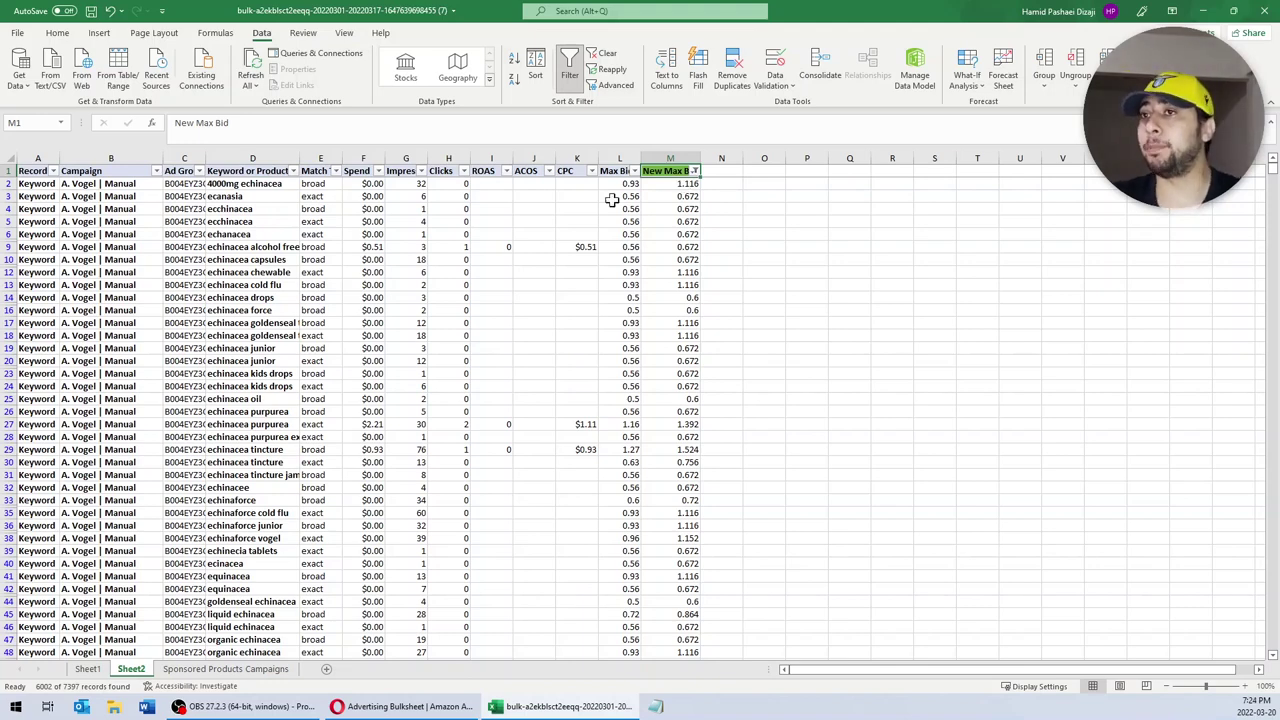
{"action": "scroll", "coordinate": [52, 337], "scroll_direction": "down", "scroll_amount": 8}
{"action": "scroll", "coordinate": [176, 325], "scroll_direction": "up", "scroll_amount": 10}
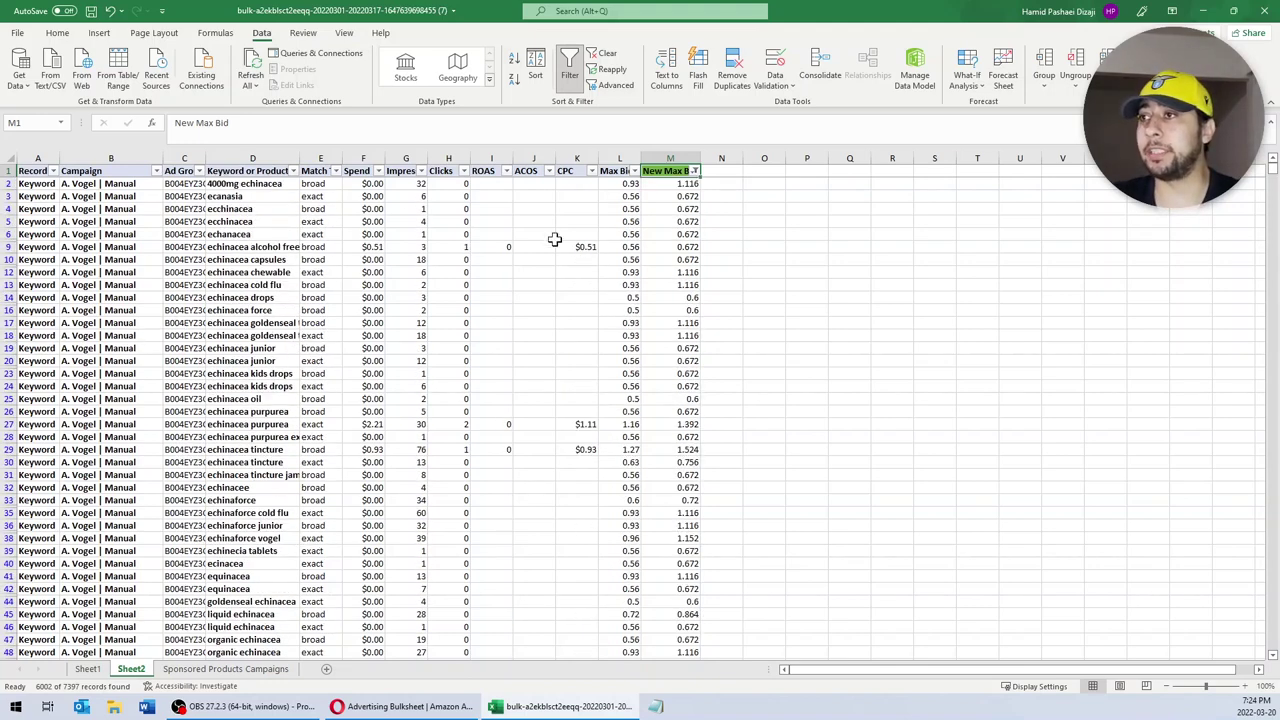
{"action": "left_click", "coordinate": [694, 171]}
{"action": "left_click", "coordinate": [763, 249]}
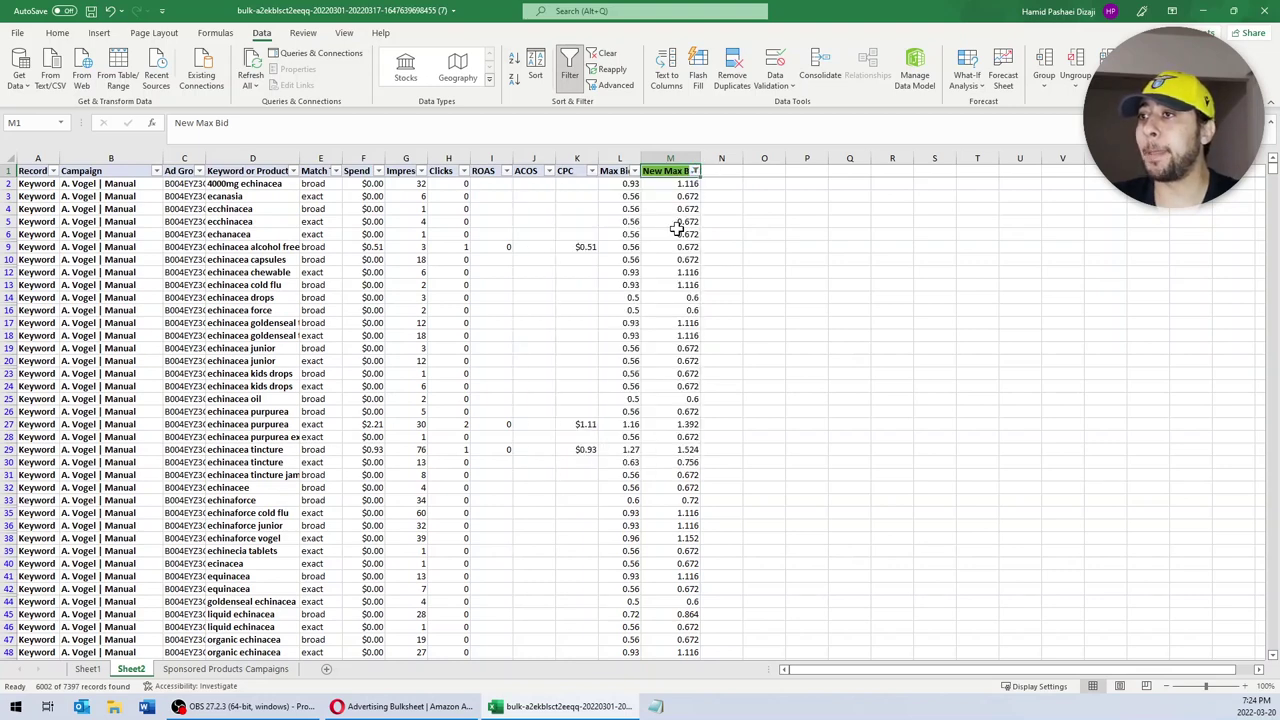
Step: Copy the filtered columns A through M and paste them as values into a new workbook, starting at A1
{"action": "left_click_drag", "start_coordinate": [670, 158], "coordinate": [37, 158]}
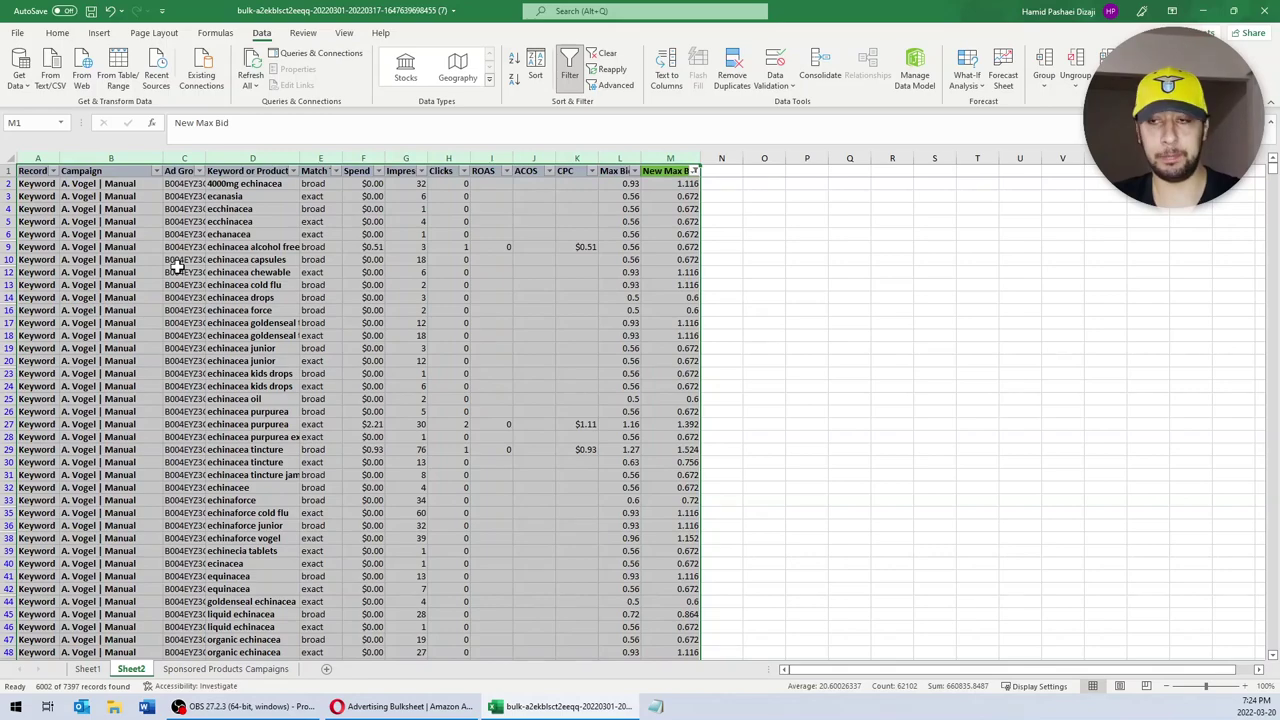
{"action": "key", "text": "ctrl+c"}
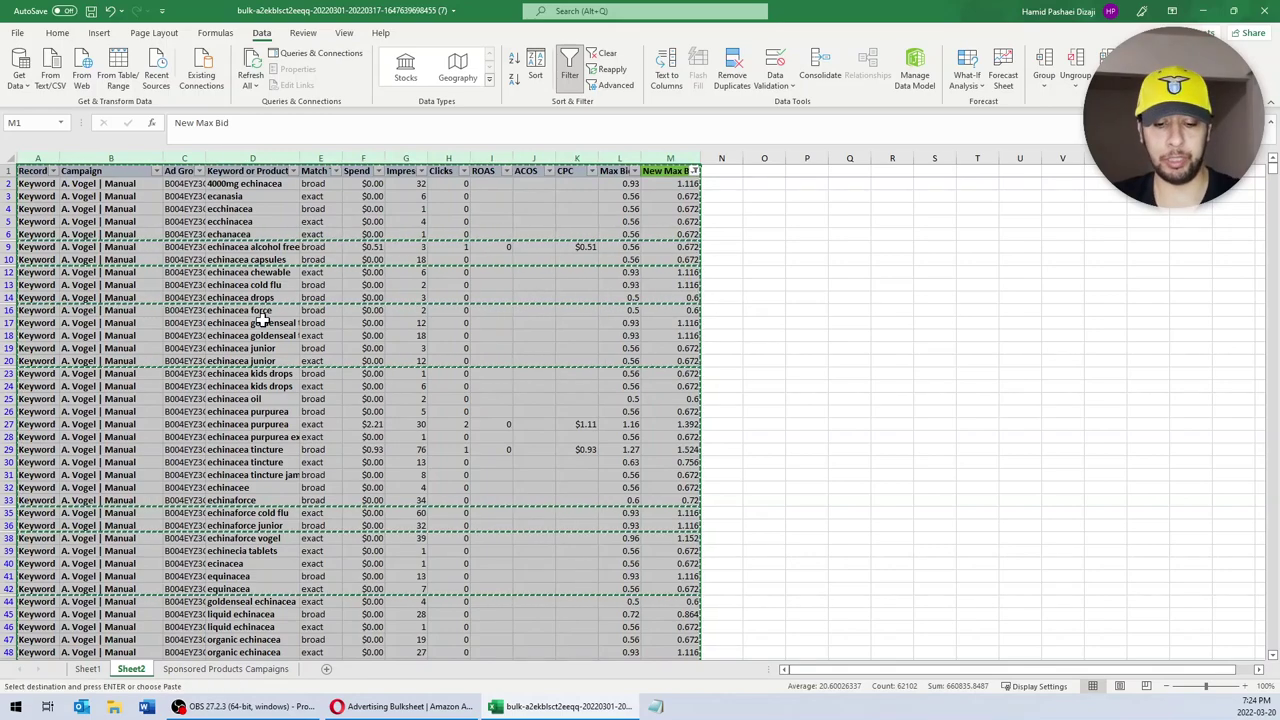
{"action": "key", "text": "ctrl+n"}
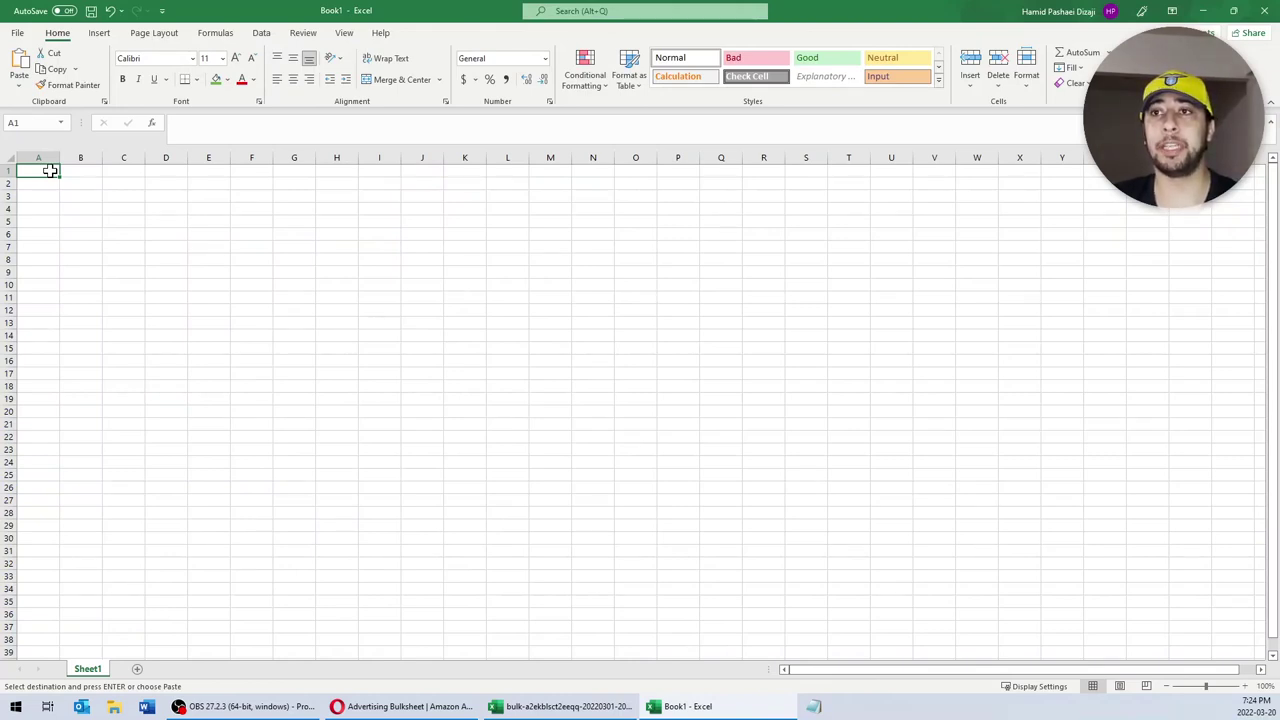
{"action": "right_click", "coordinate": [50, 171]}
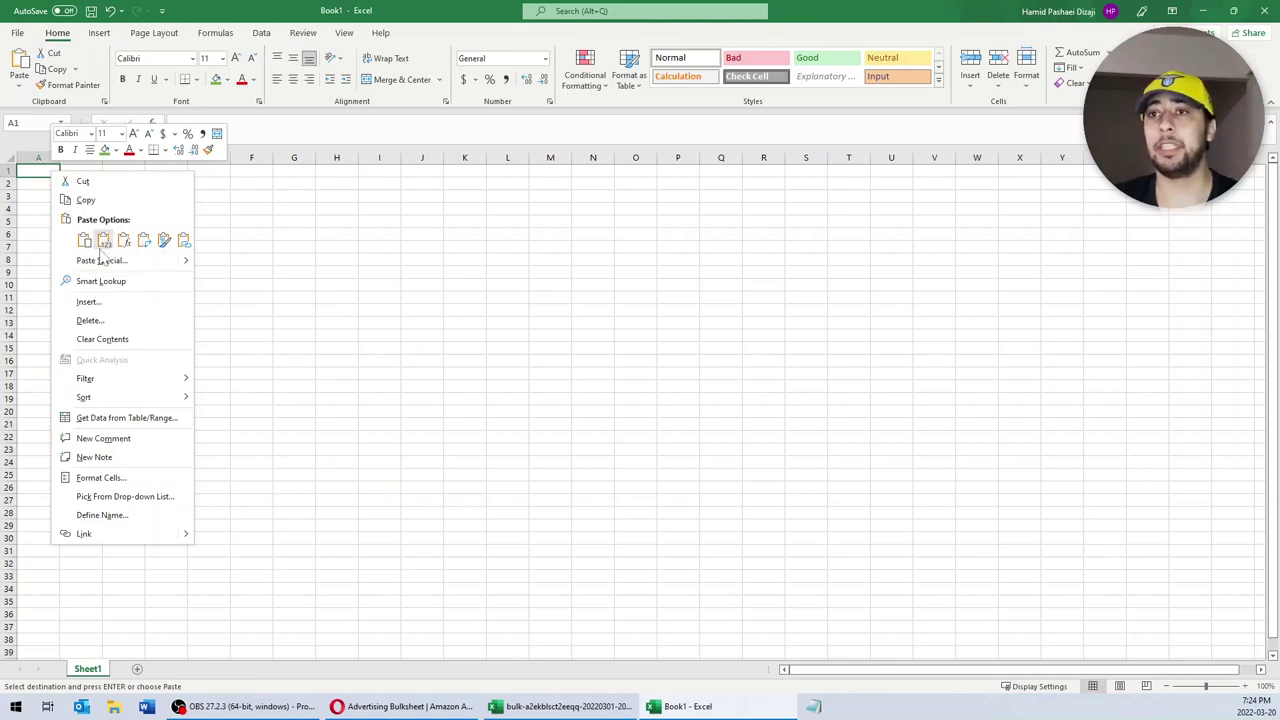
{"action": "left_click", "coordinate": [104, 242]}
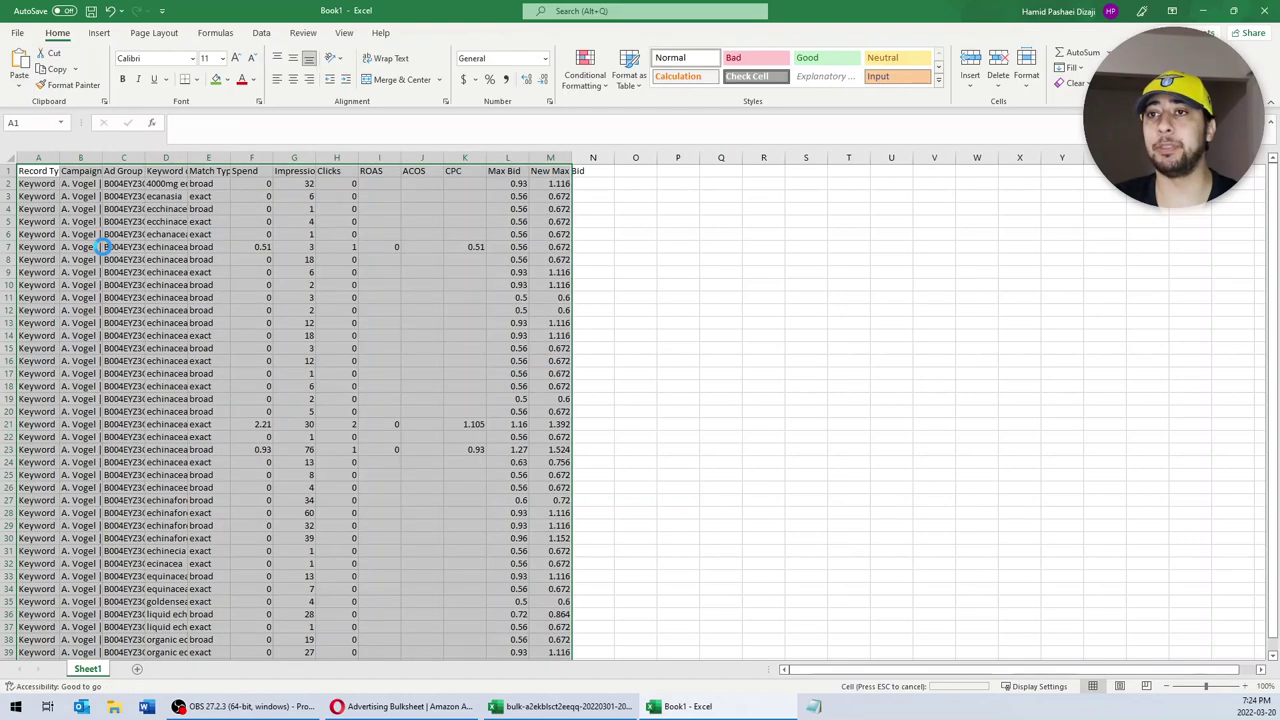
Step: Fill the New Max Bid header cell M1 with green and auto-fit column M to its contents
{"action": "left_click", "coordinate": [538, 170]}
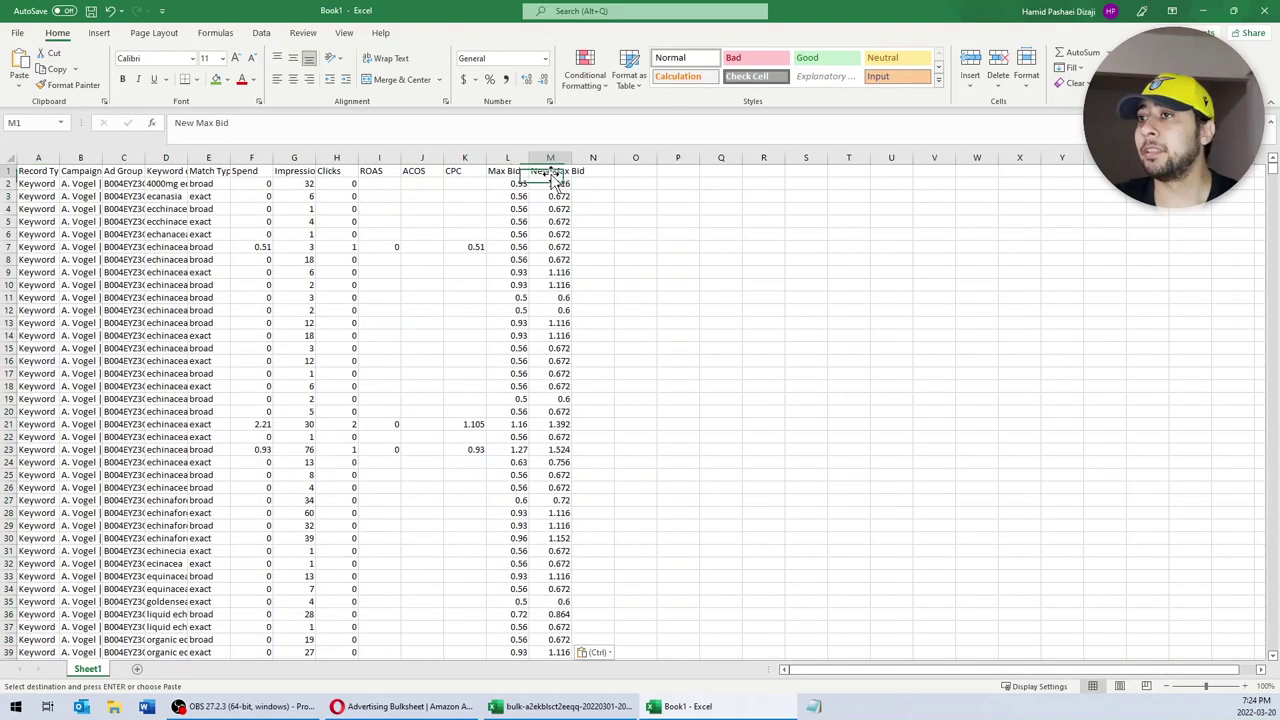
{"action": "left_click", "coordinate": [216, 80]}
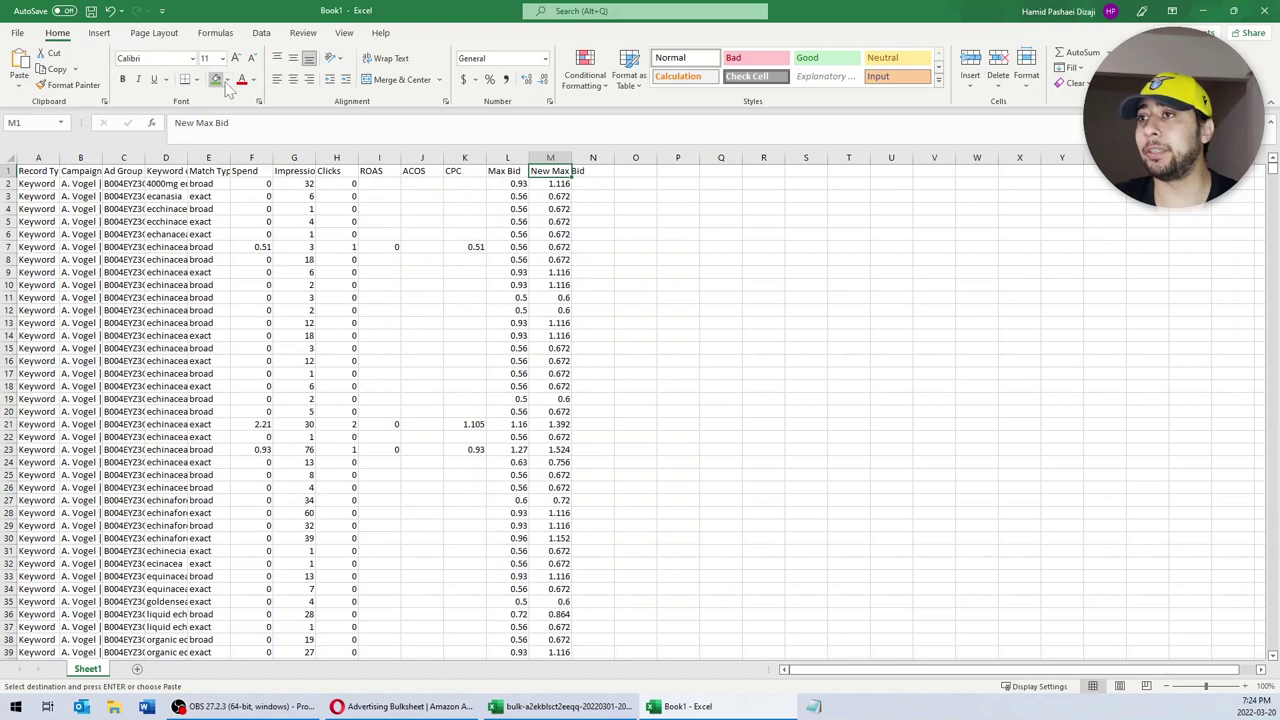
{"action": "double_click", "coordinate": [571, 158]}
Step: Inspect several New Max Bid cells in column M to check whether they hold plain values instead of formulas
{"action": "left_click", "coordinate": [578, 186]}
{"action": "left_click", "coordinate": [568, 222]}
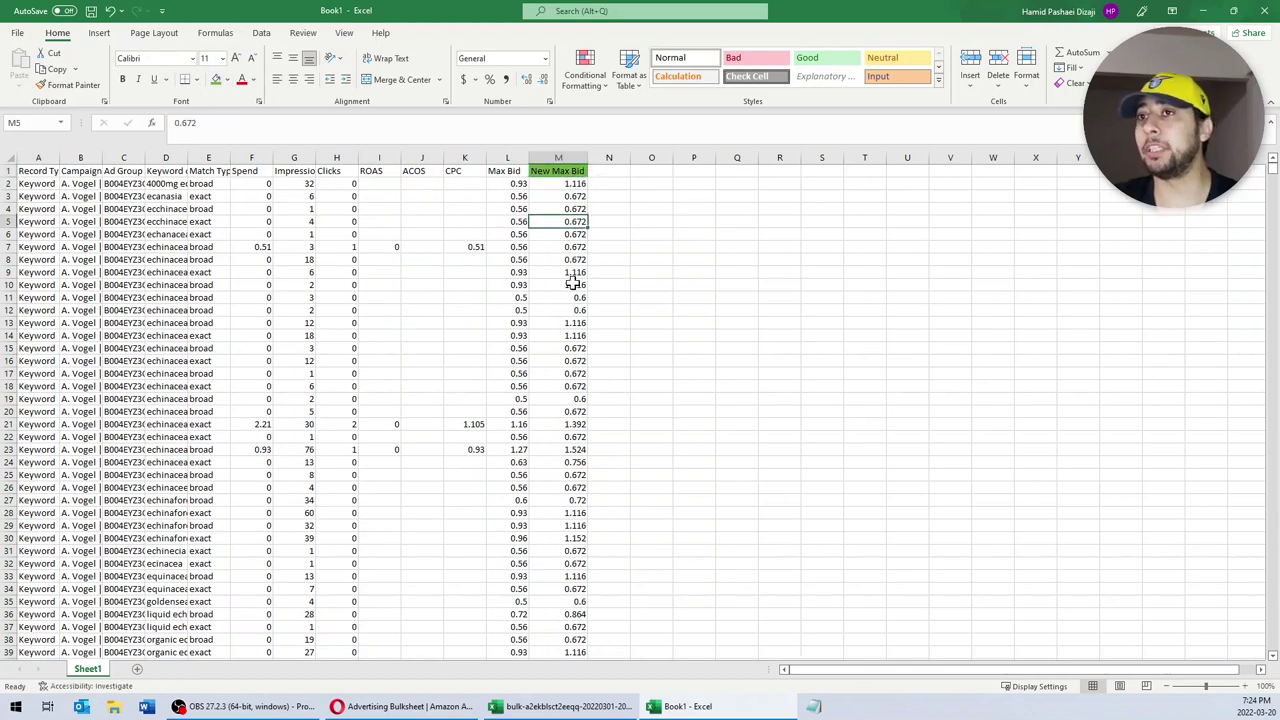
{"action": "left_click", "coordinate": [572, 285]}
{"action": "left_click", "coordinate": [560, 372]}
{"action": "left_click", "coordinate": [558, 424]}
{"action": "left_click", "coordinate": [558, 449]}
{"action": "left_click", "coordinate": [570, 500]}
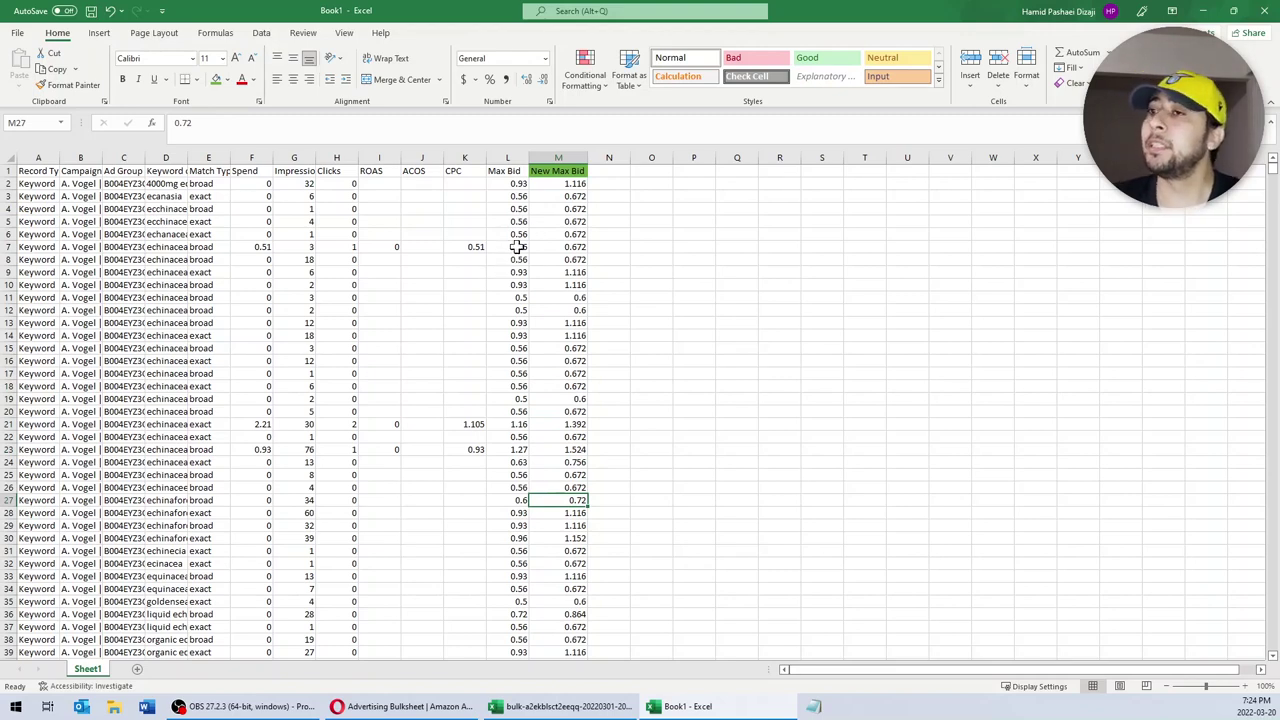
Step: Clear the old Max Bid header in L1 and rename the New Max Bid header in M1 to Max Bid
{"action": "left_click", "coordinate": [575, 172]}
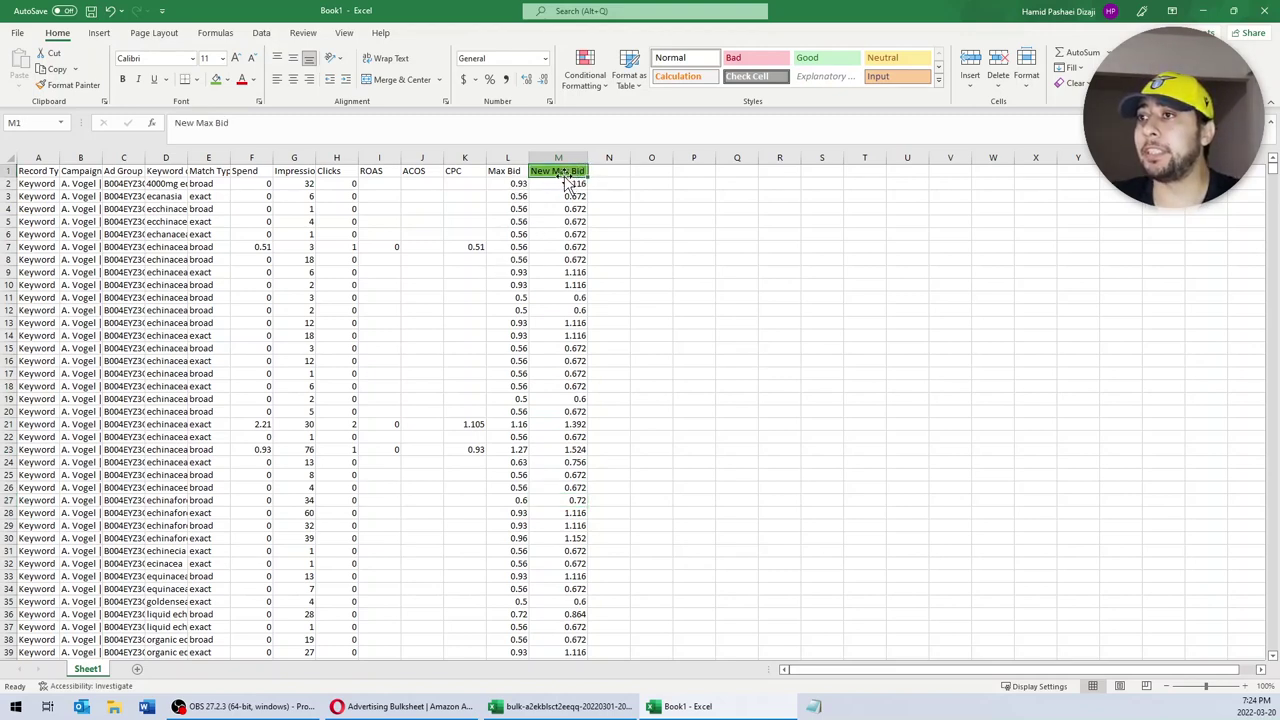
{"action": "left_click", "coordinate": [523, 172]}
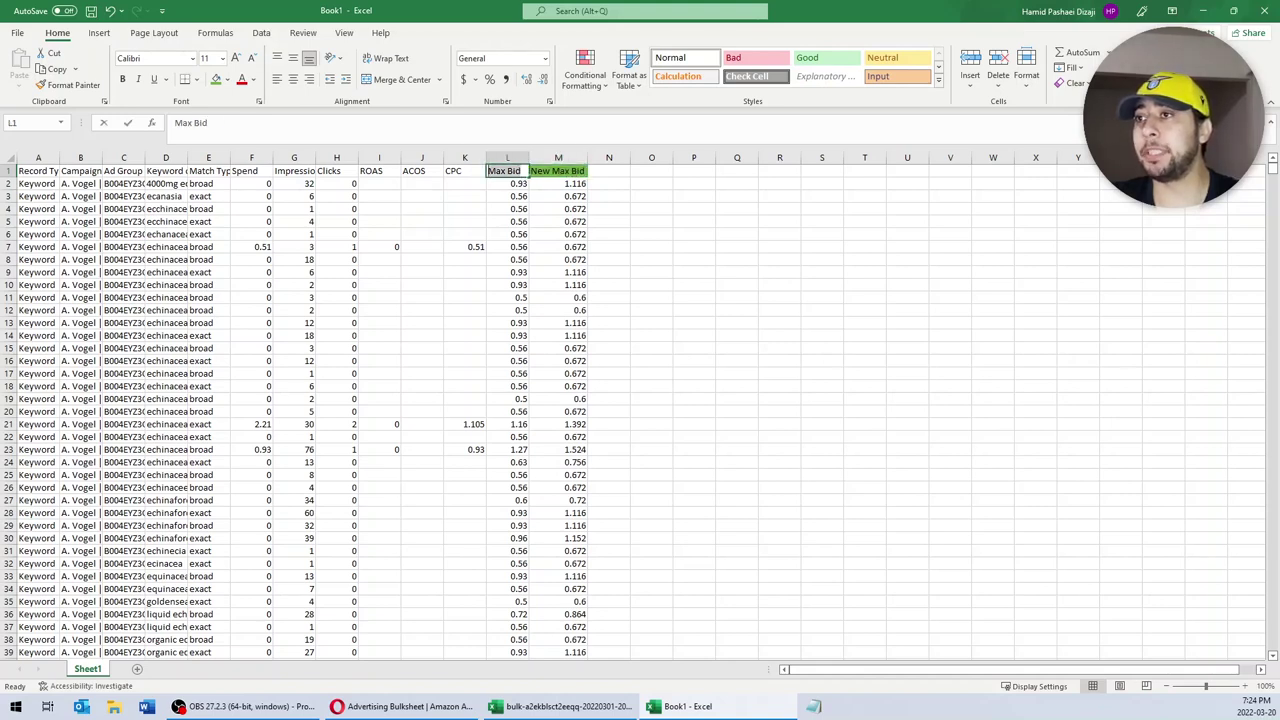
{"action": "double_click", "coordinate": [523, 172]}
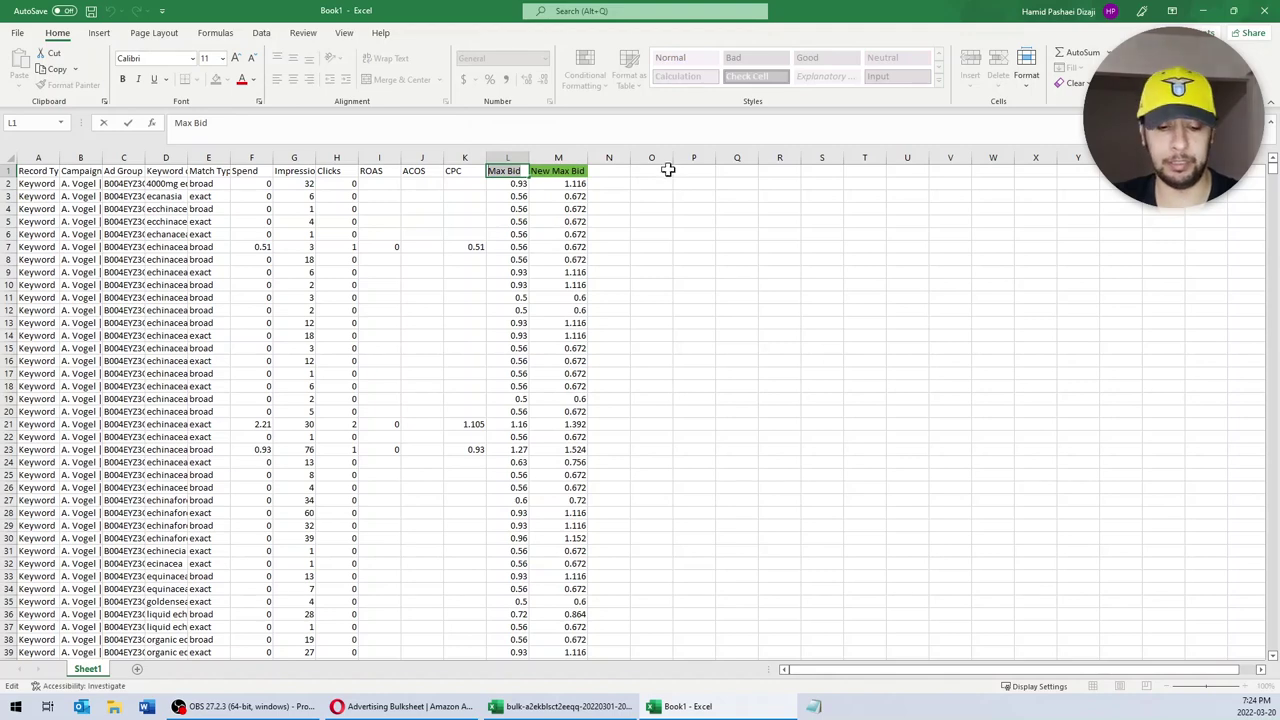
{"action": "key", "text": "BackSpace"}
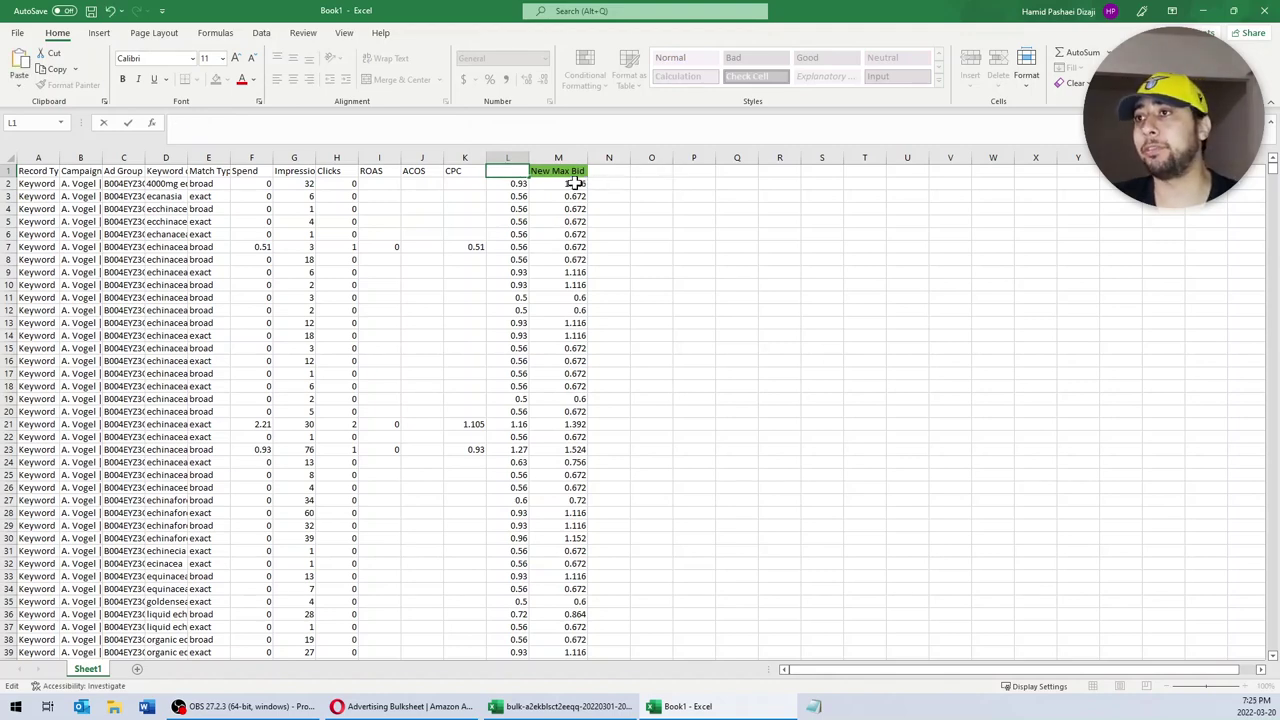
{"action": "left_click", "coordinate": [558, 171]}
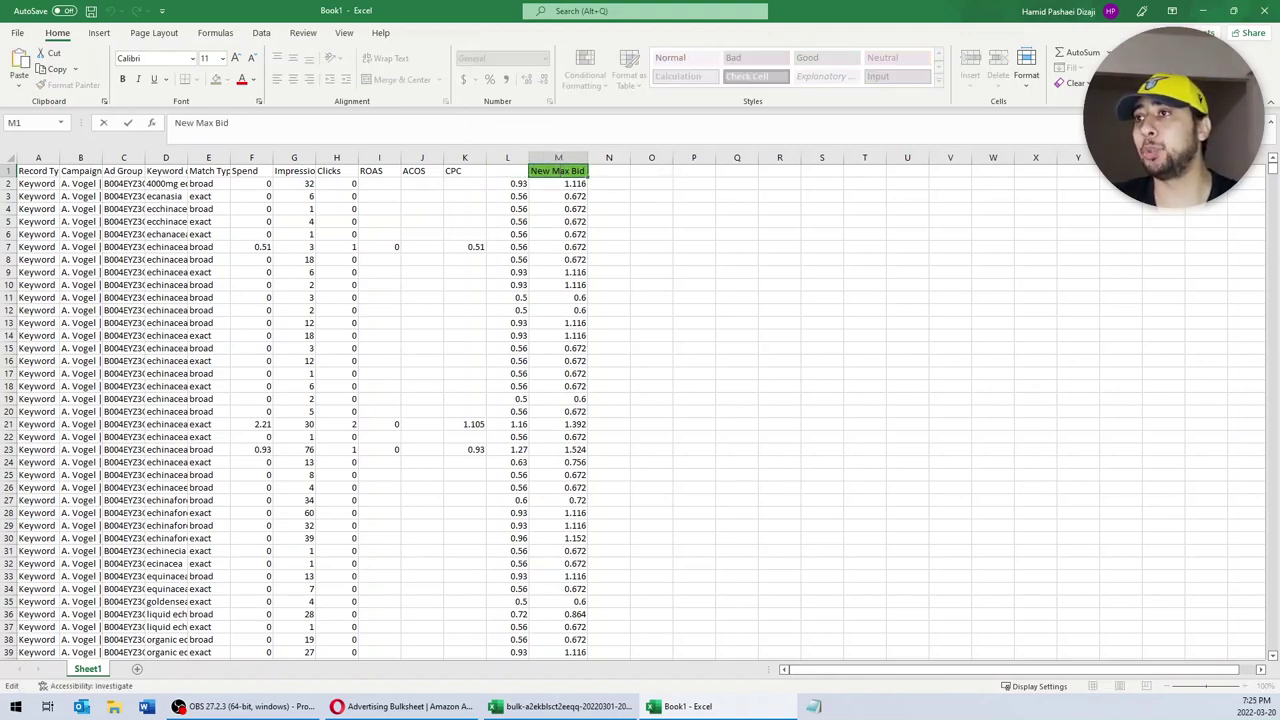
{"action": "double_click", "coordinate": [553, 171]}
{"action": "key", "text": "BackSpace"}
{"action": "key", "text": "BackSpace"}
{"action": "key", "text": "BackSpace"}
{"action": "key", "text": "BackSpace"}
{"action": "key", "text": "Return"}
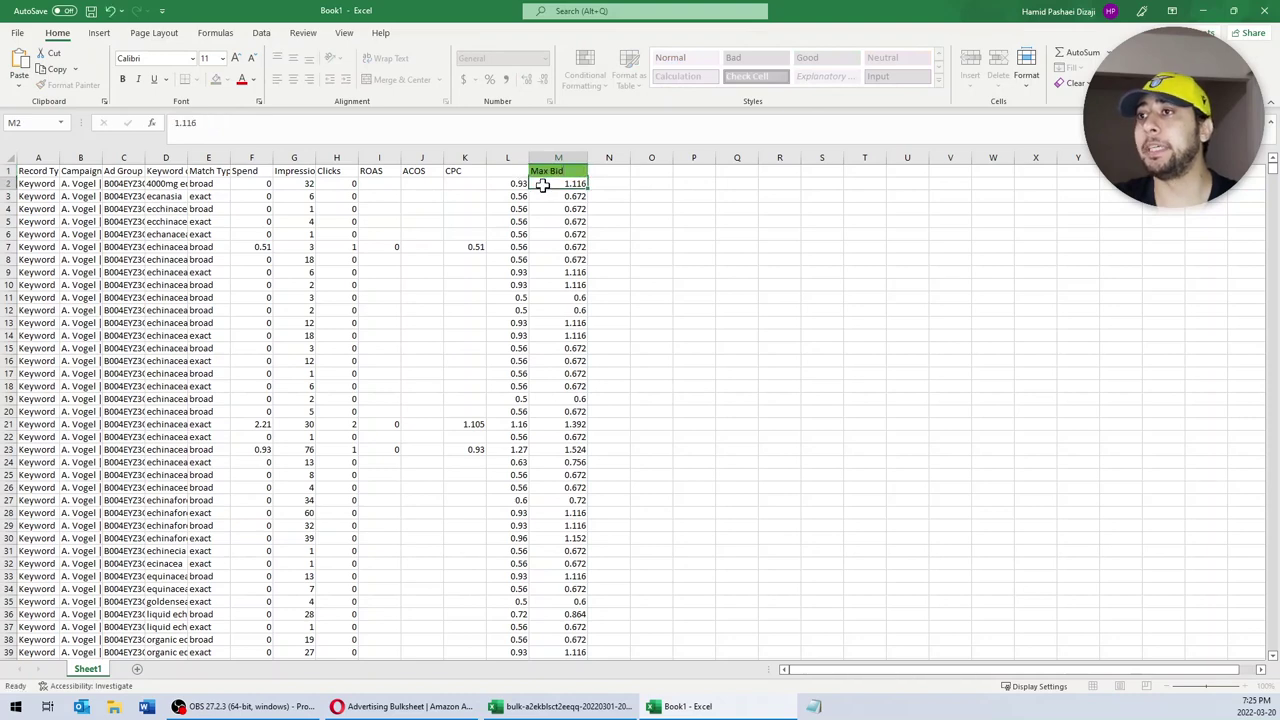
Step: Delete column L with the old bids so the renamed Max Bid column takes its place
{"action": "left_click", "coordinate": [505, 157]}
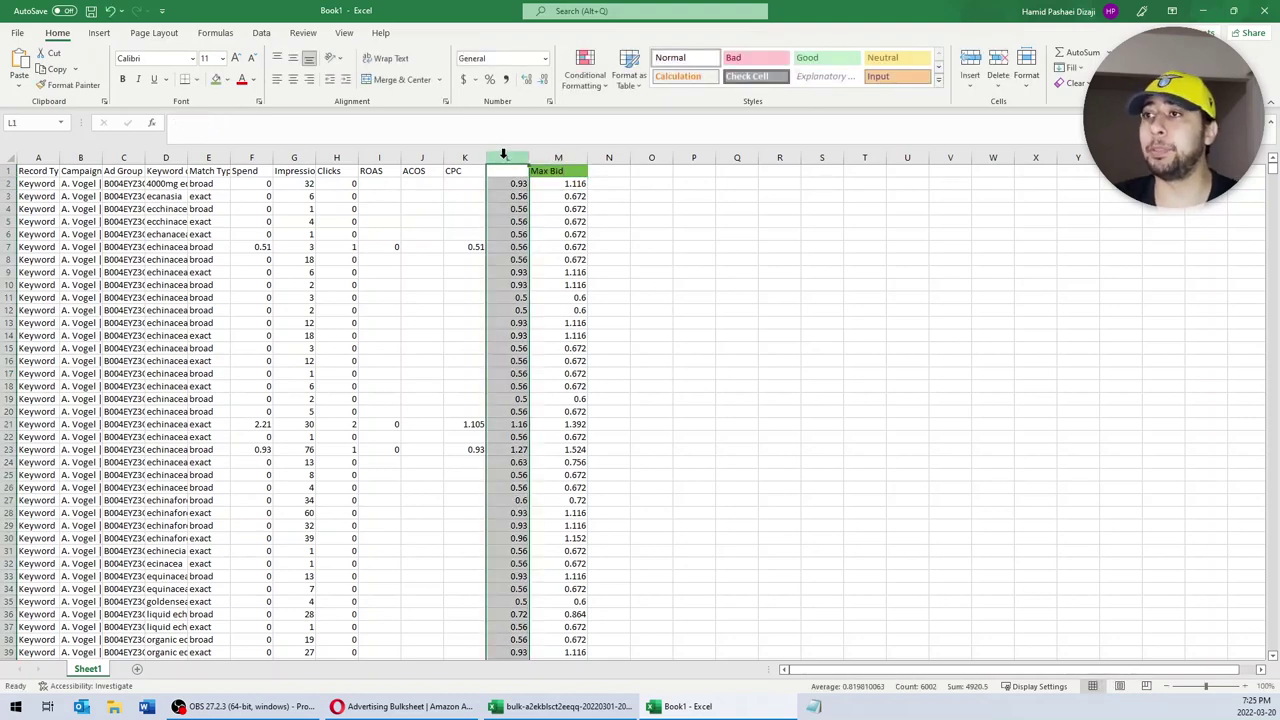
{"action": "right_click", "coordinate": [504, 157]}
{"action": "left_click", "coordinate": [530, 290]}
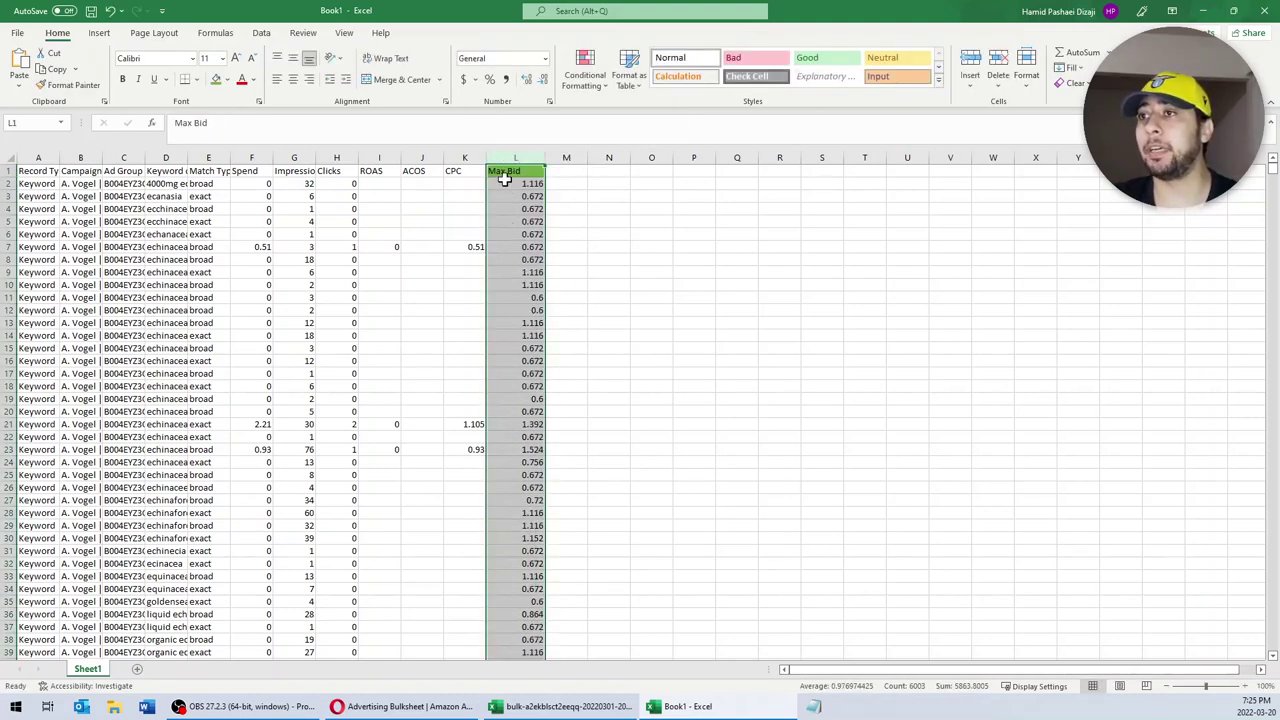
{"action": "left_click_drag", "start_coordinate": [520, 184], "coordinate": [531, 432]}
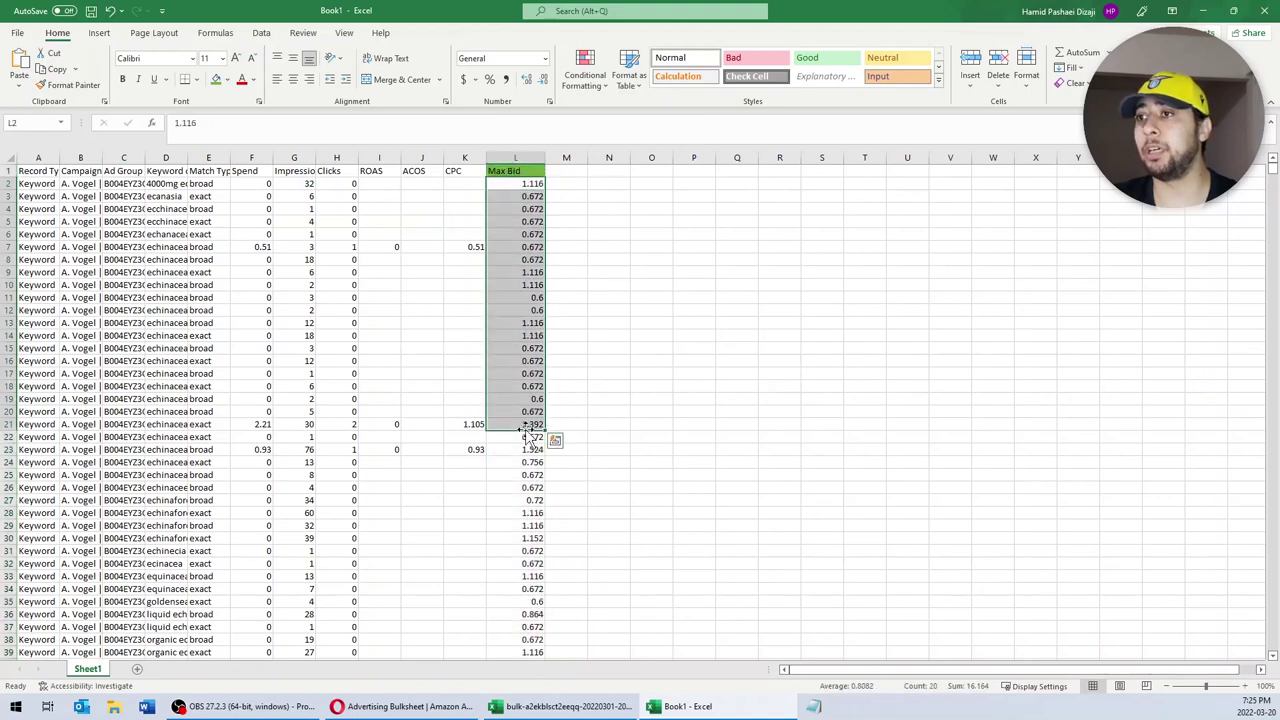
{"action": "left_click", "coordinate": [528, 170]}
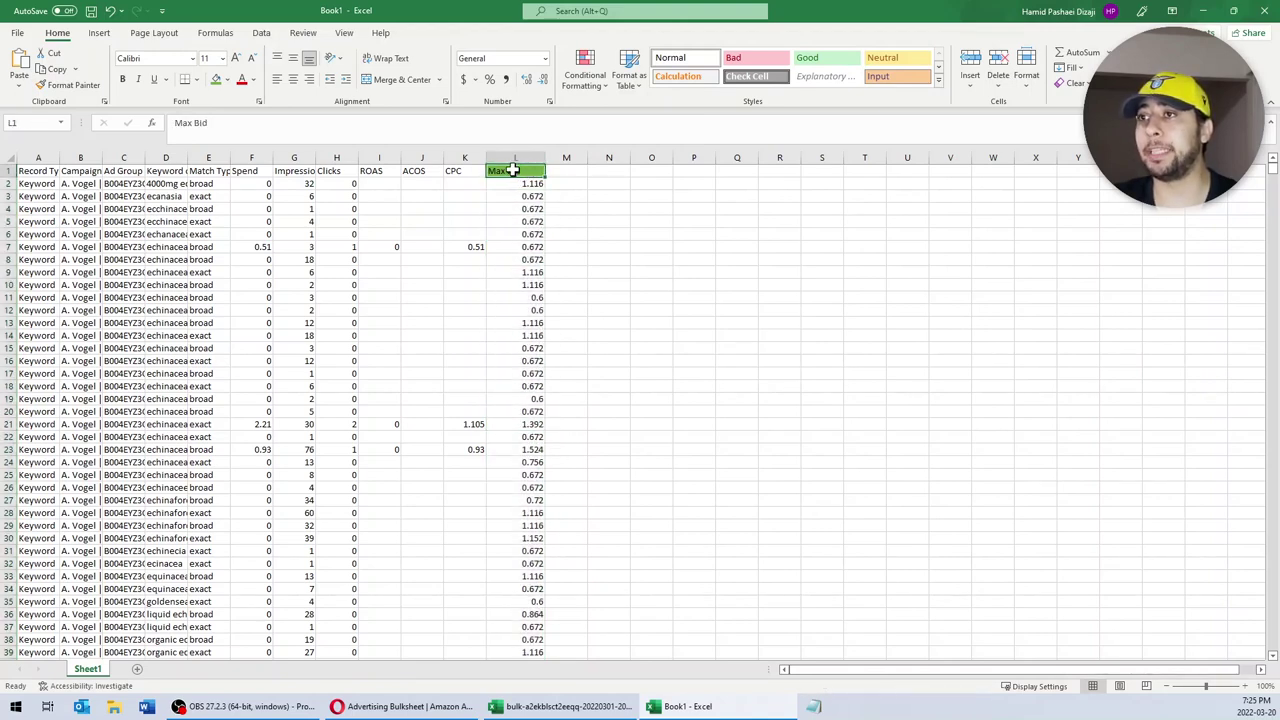
Step: Delete the performance columns F through K, from Spend to CPC
{"action": "left_click_drag", "start_coordinate": [458, 157], "coordinate": [255, 150]}
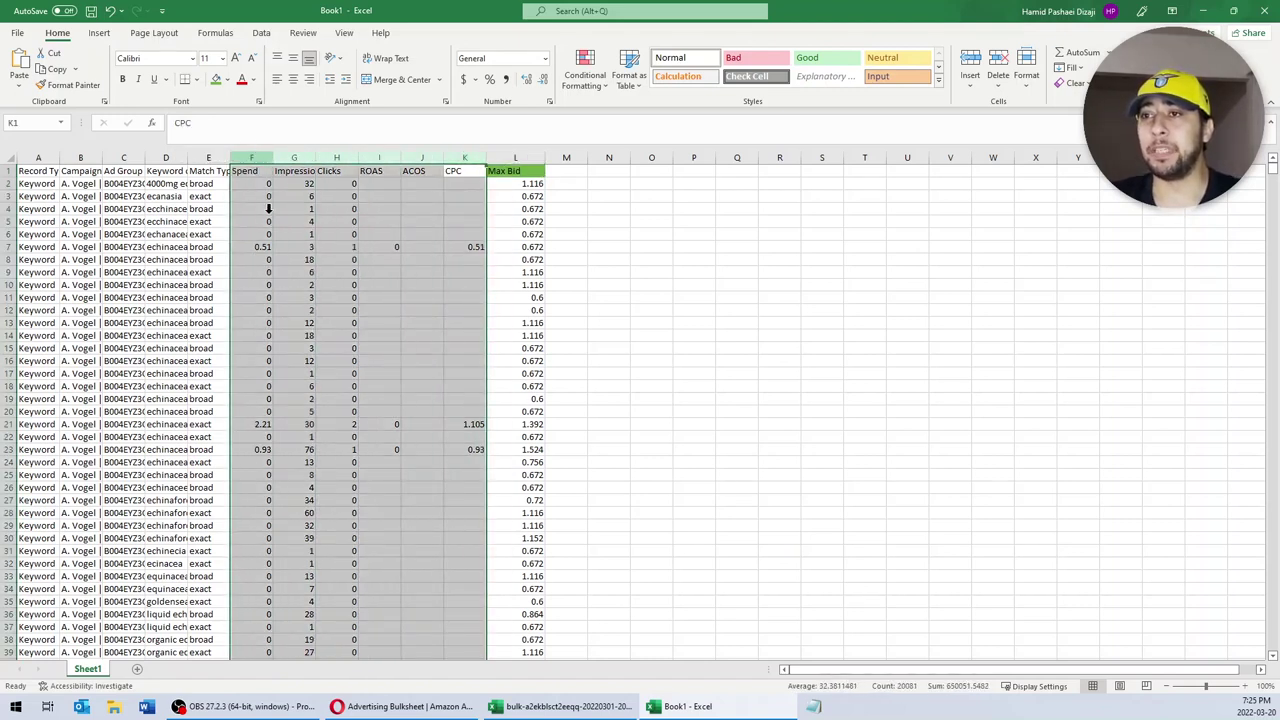
{"action": "right_click", "coordinate": [252, 160]}
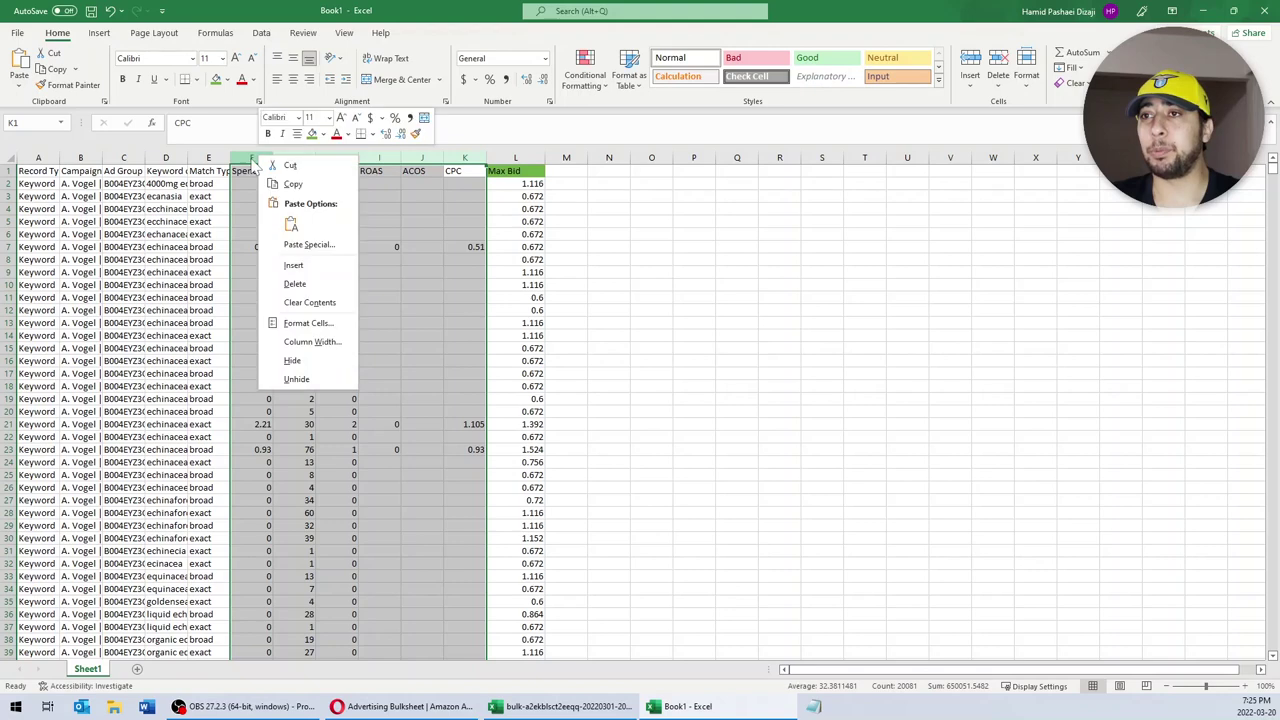
{"action": "left_click", "coordinate": [295, 283]}
{"action": "left_click_drag", "start_coordinate": [262, 237], "coordinate": [265, 235]}
{"action": "left_click", "coordinate": [265, 235]}
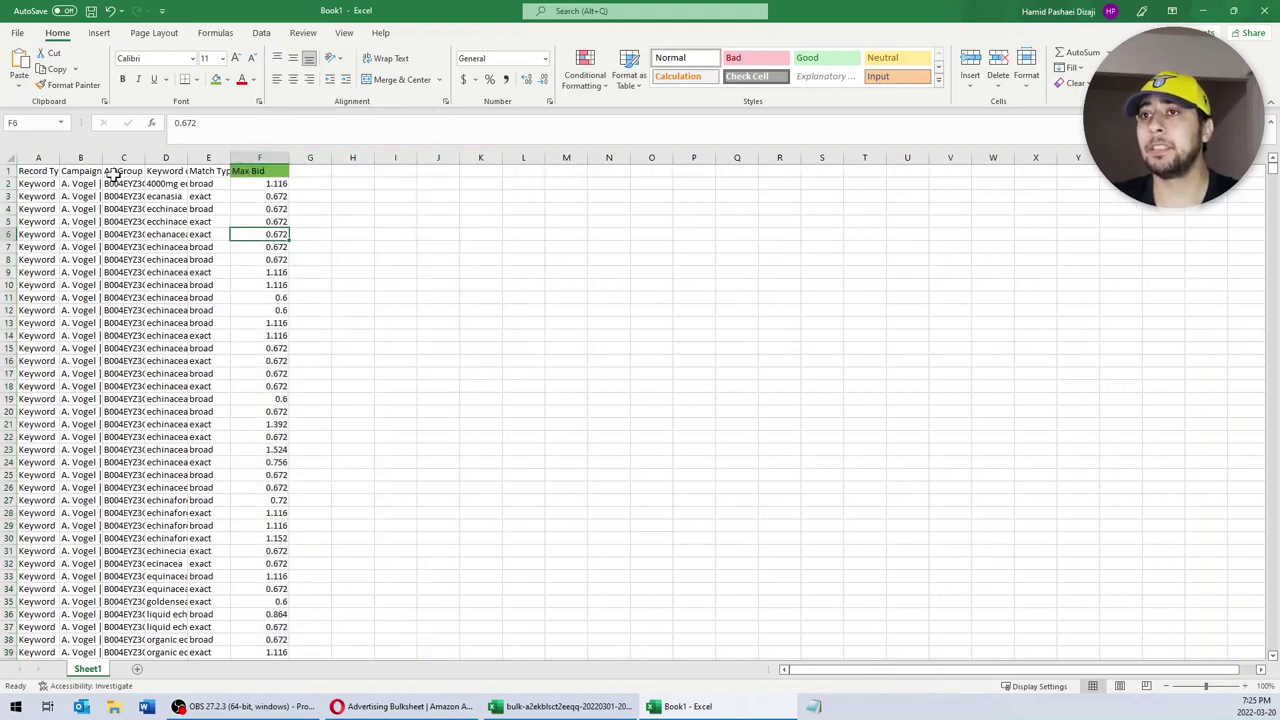
Step: Auto-fit the Record Type, Campaign, Keyword or Product Targeting and Match Type columns to their contents
{"action": "left_click_drag", "start_coordinate": [57, 158], "coordinate": [215, 158]}
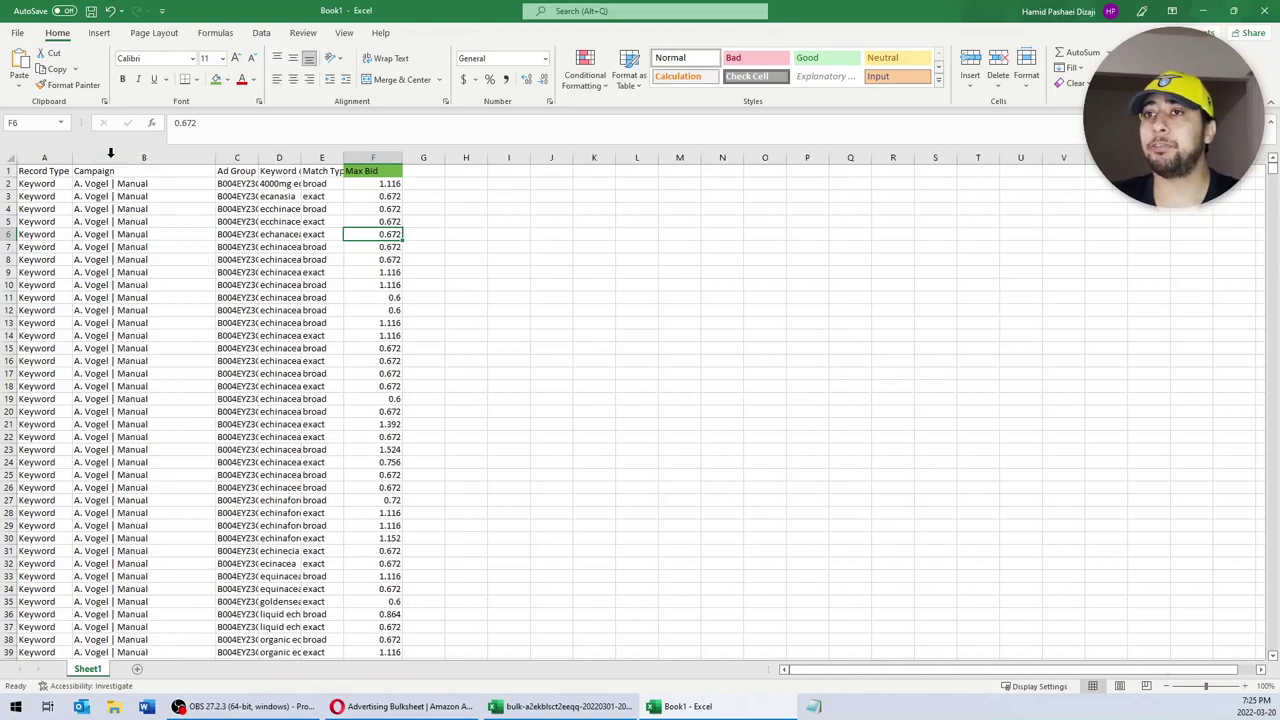
{"action": "double_click", "coordinate": [302, 157]}
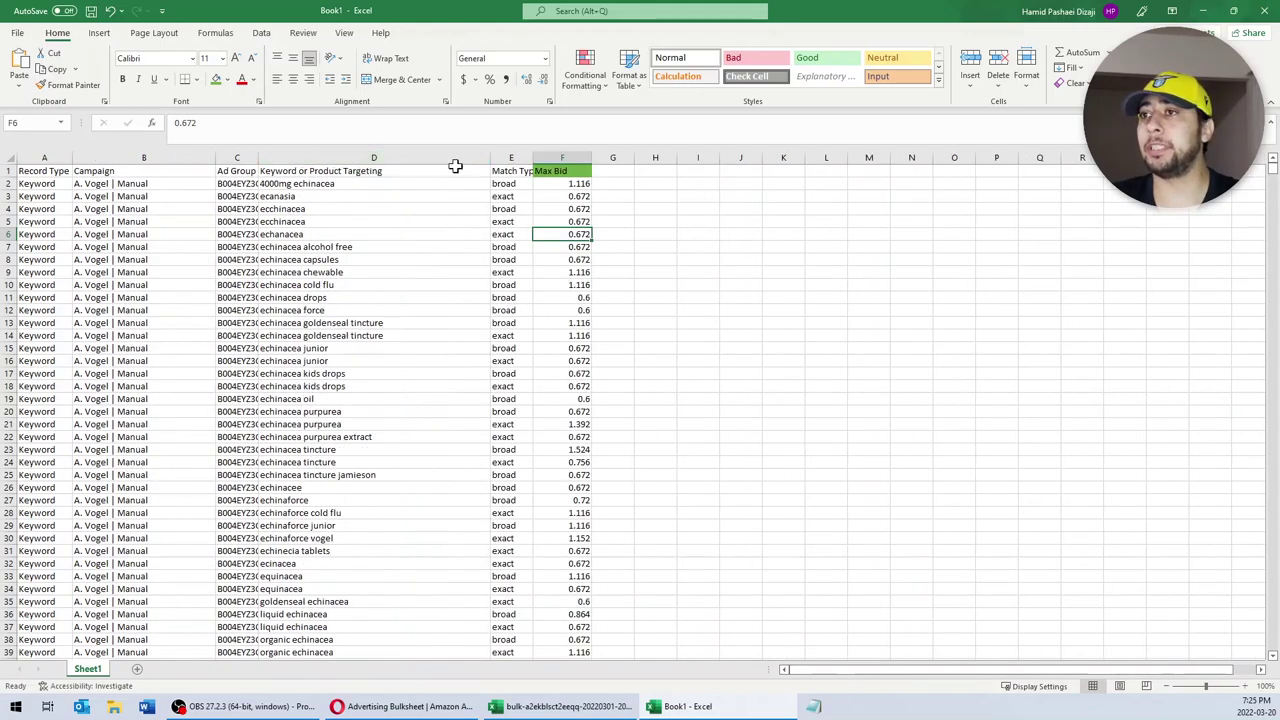
{"action": "double_click", "coordinate": [529, 157]}
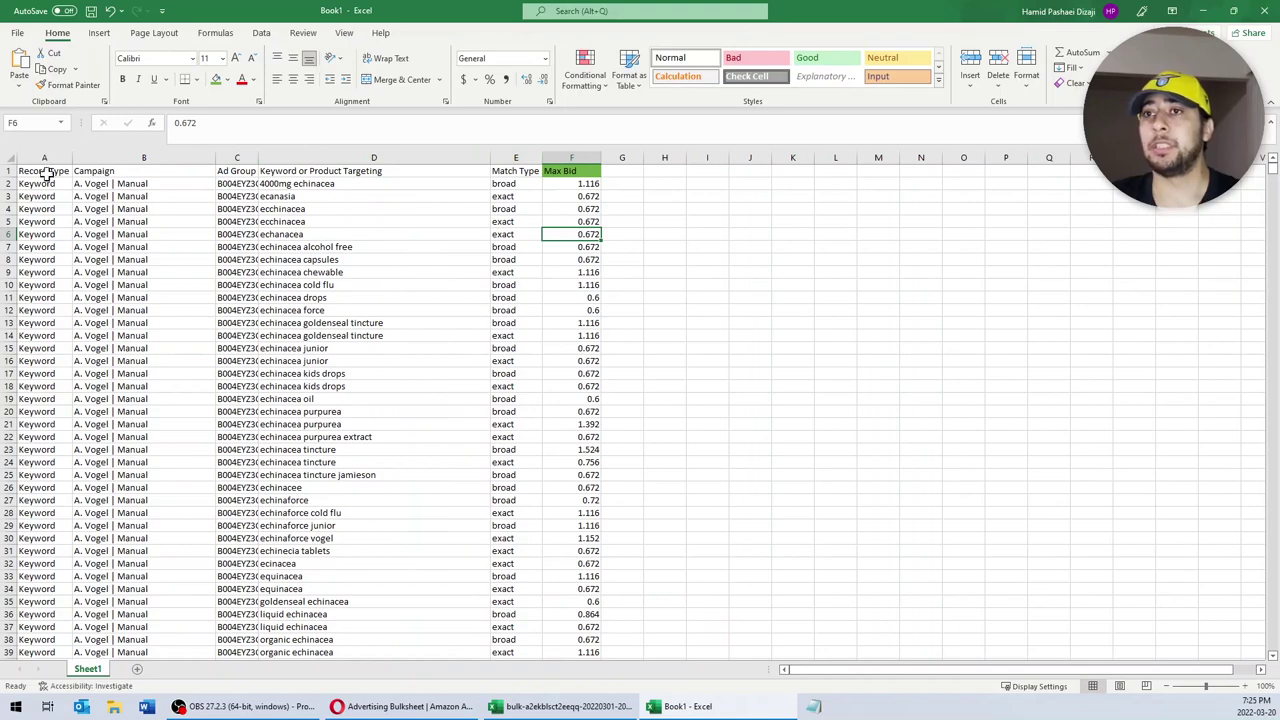
Step: Review the remaining columns, checking the record type, campaign, ad group, keyword, match type and max bid in row 2
{"action": "left_click_drag", "start_coordinate": [42, 157], "coordinate": [515, 157]}
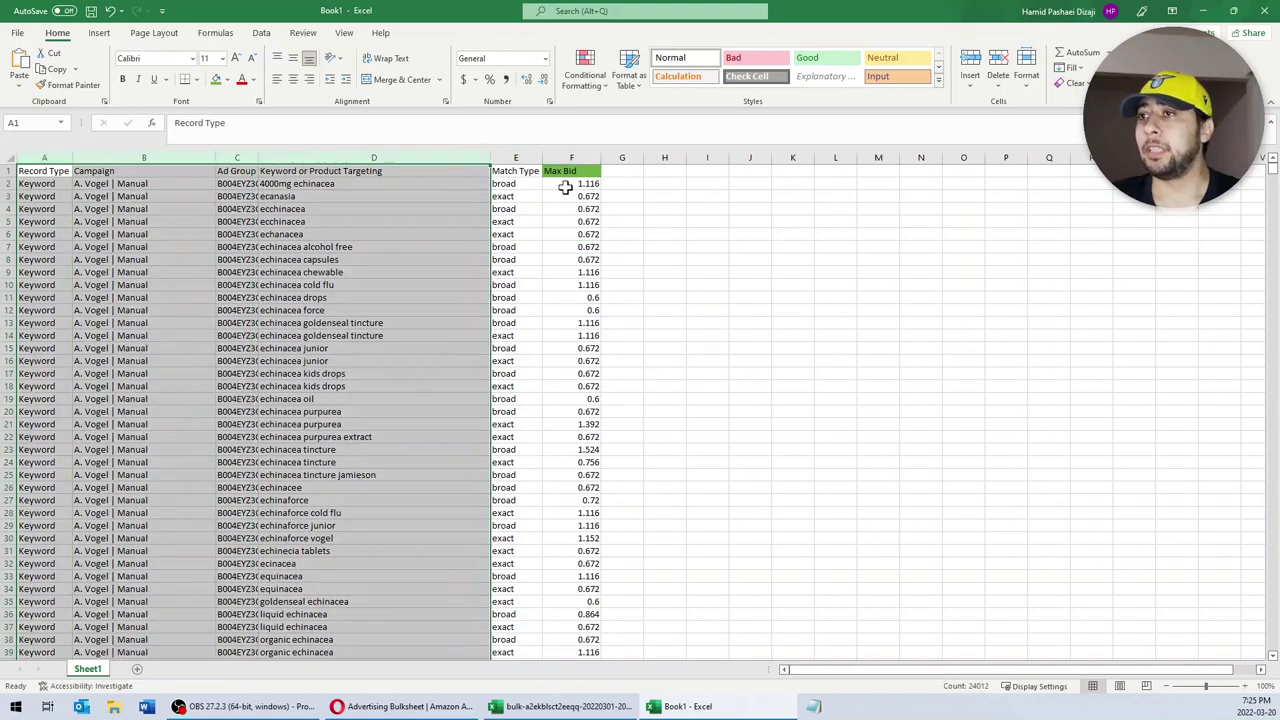
{"action": "left_click", "coordinate": [578, 185]}
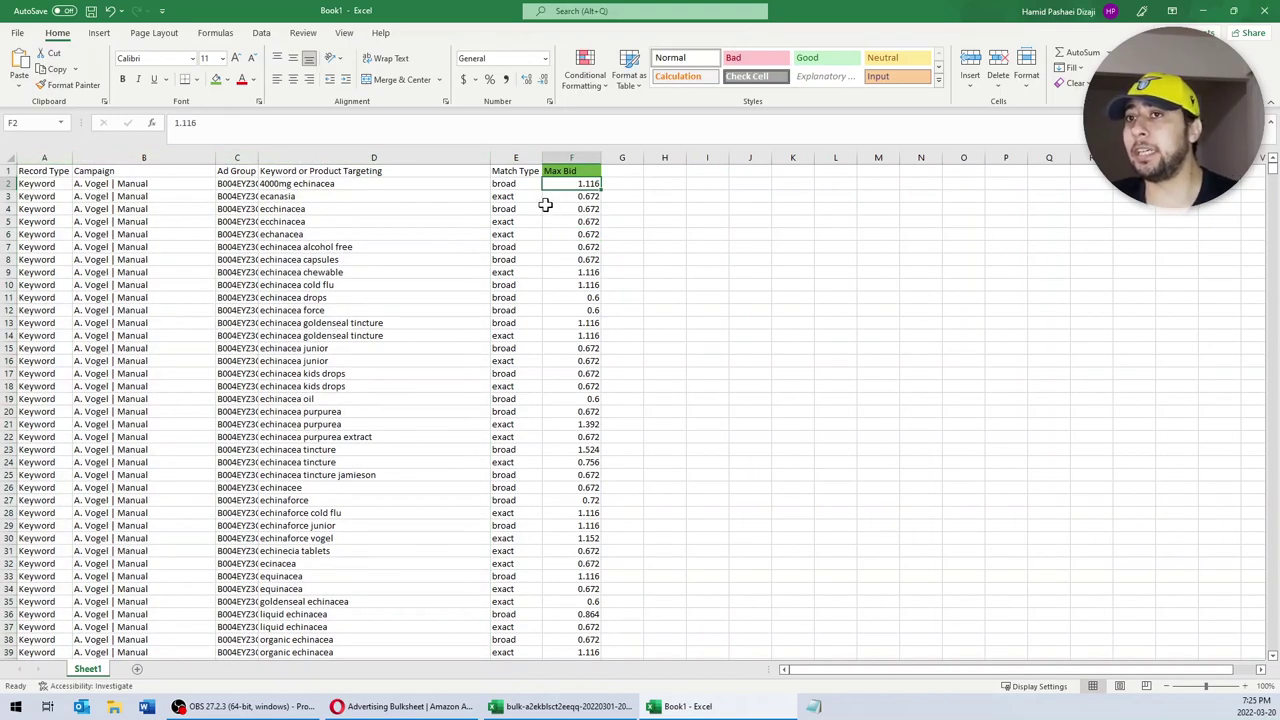
{"action": "left_click", "coordinate": [310, 184]}
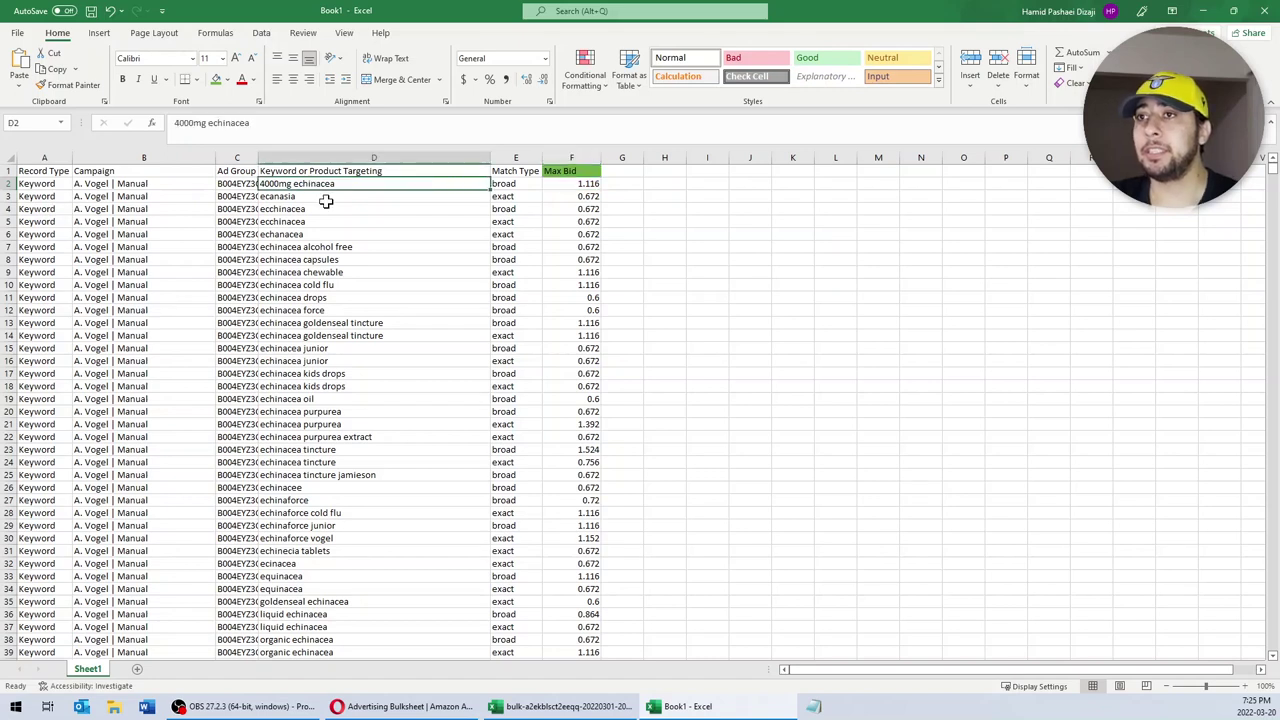
{"action": "left_click", "coordinate": [5, 184]}
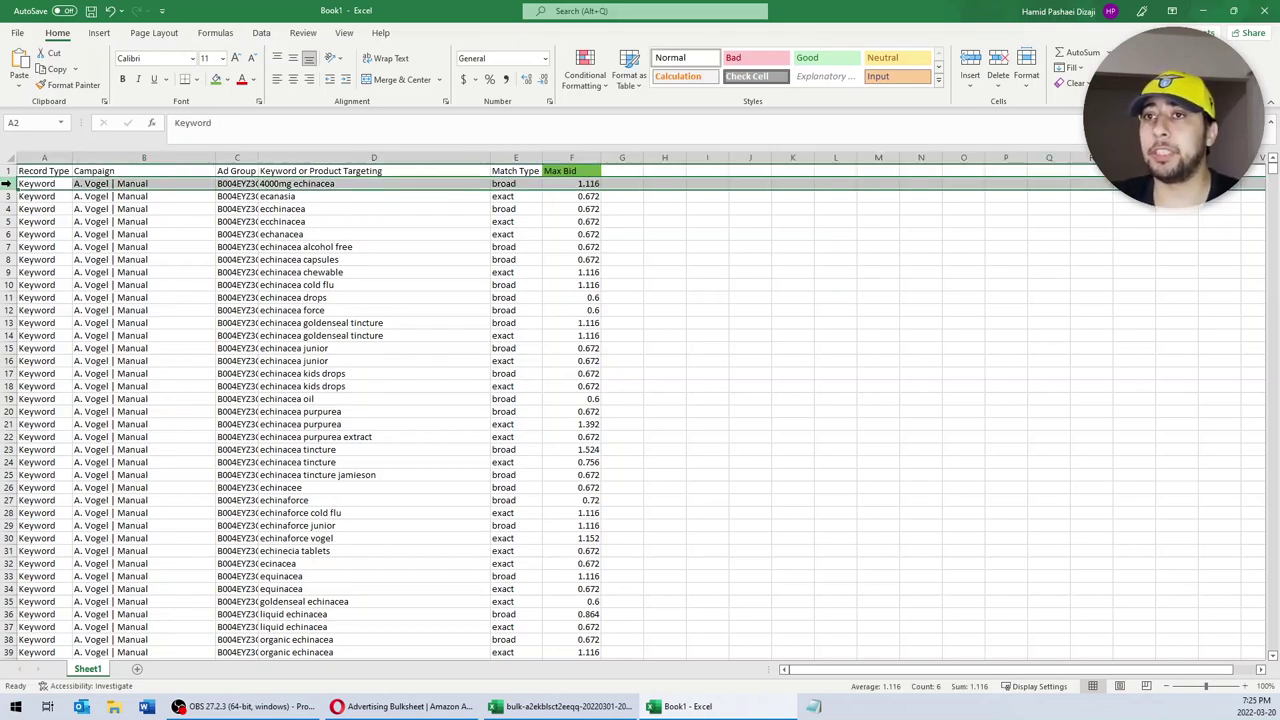
{"action": "left_click", "coordinate": [310, 198]}
{"action": "left_click", "coordinate": [350, 184]}
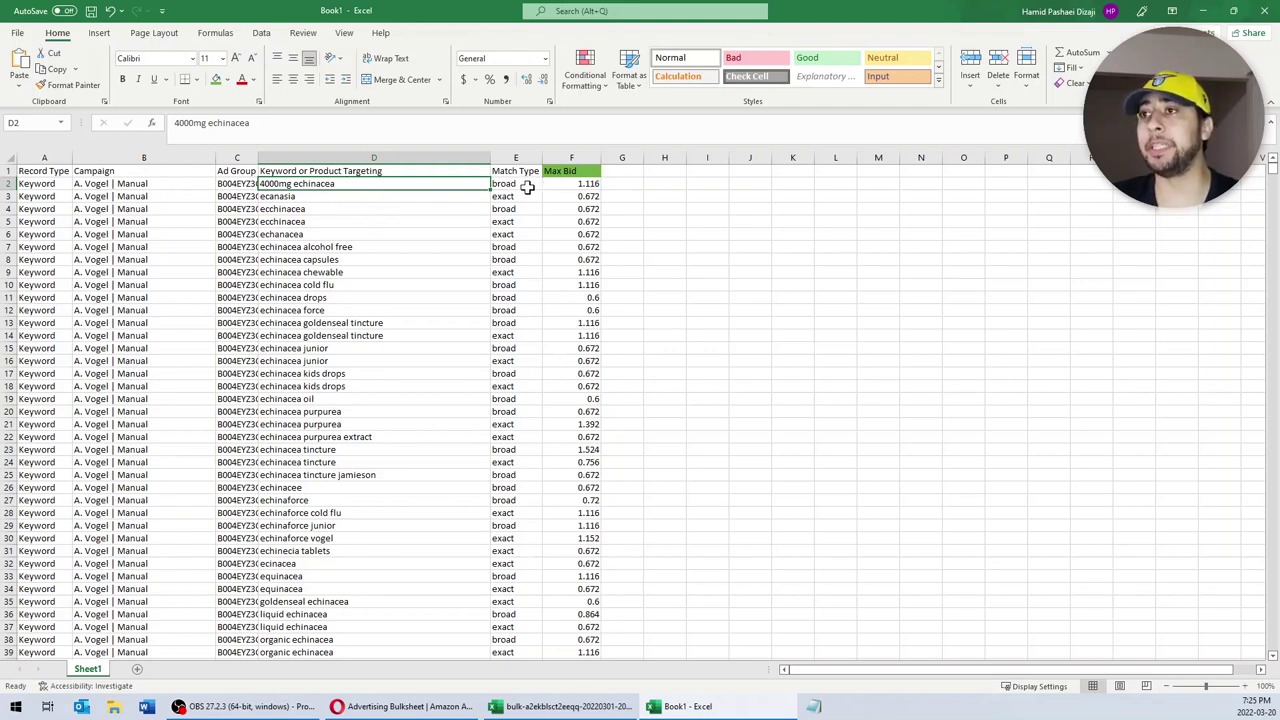
{"action": "left_click", "coordinate": [525, 185]}
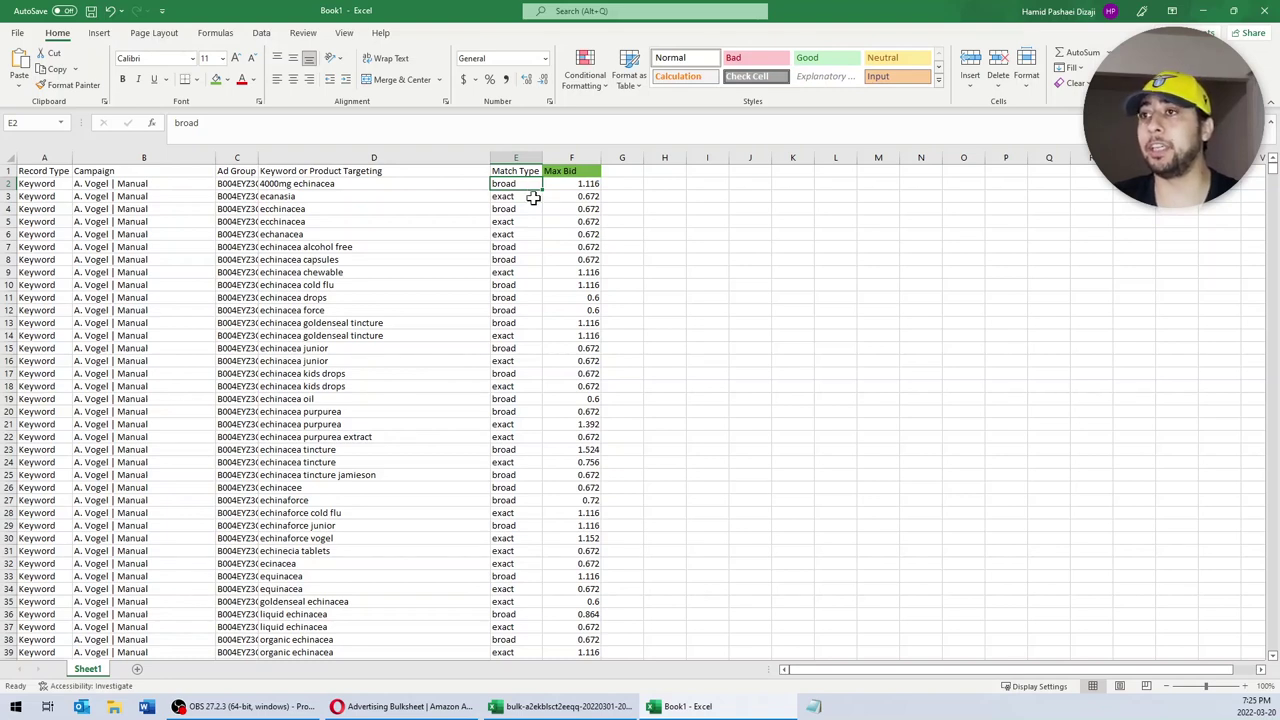
{"action": "key", "text": "Left"}
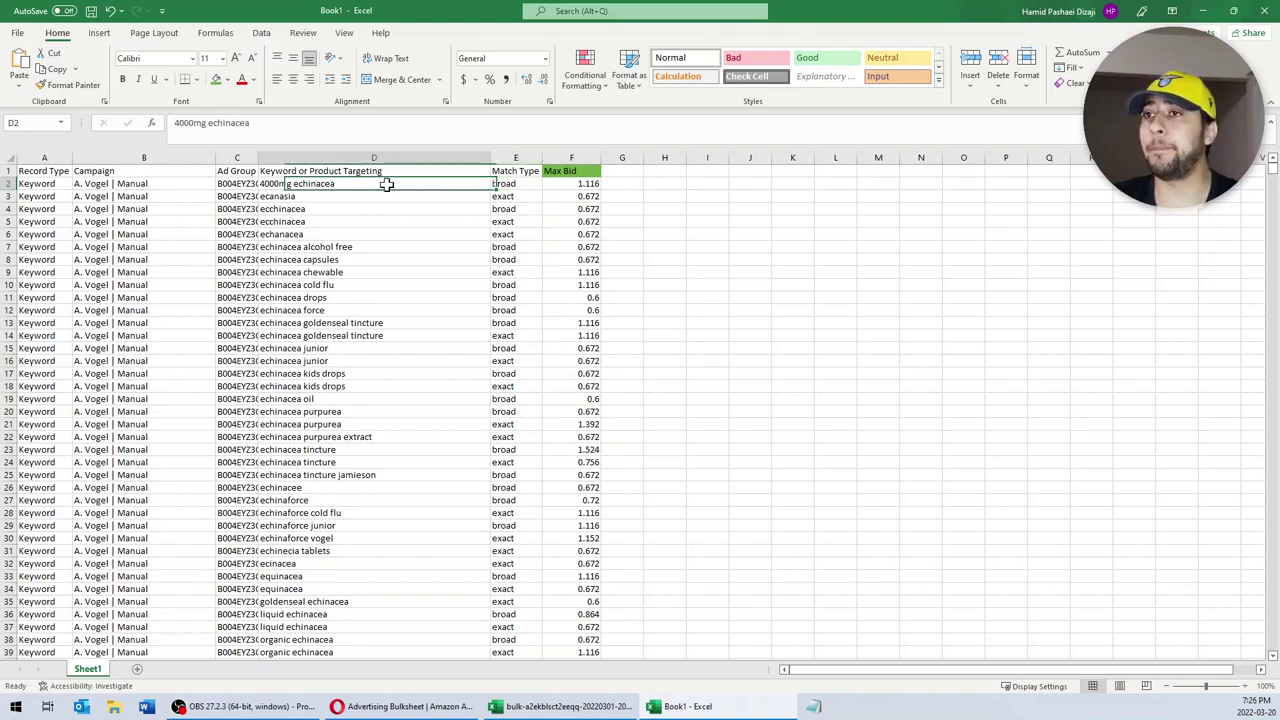
{"action": "left_click", "coordinate": [522, 184]}
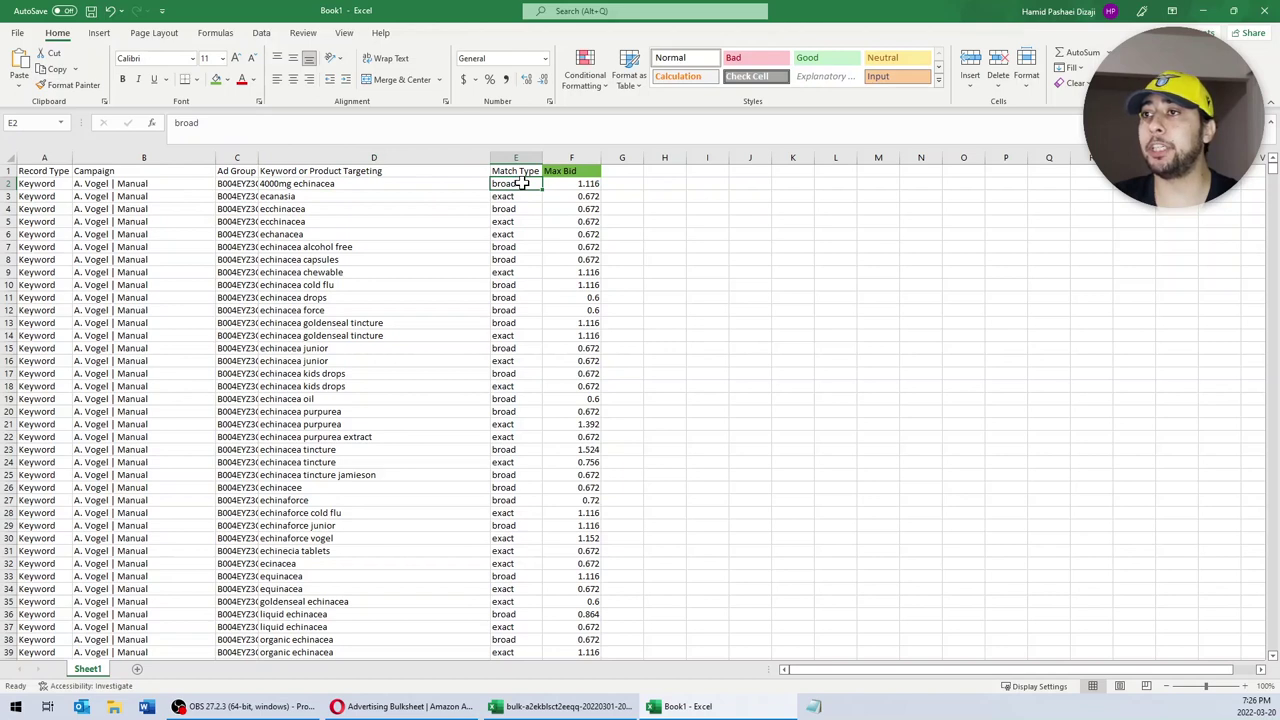
{"action": "left_click", "coordinate": [248, 186]}
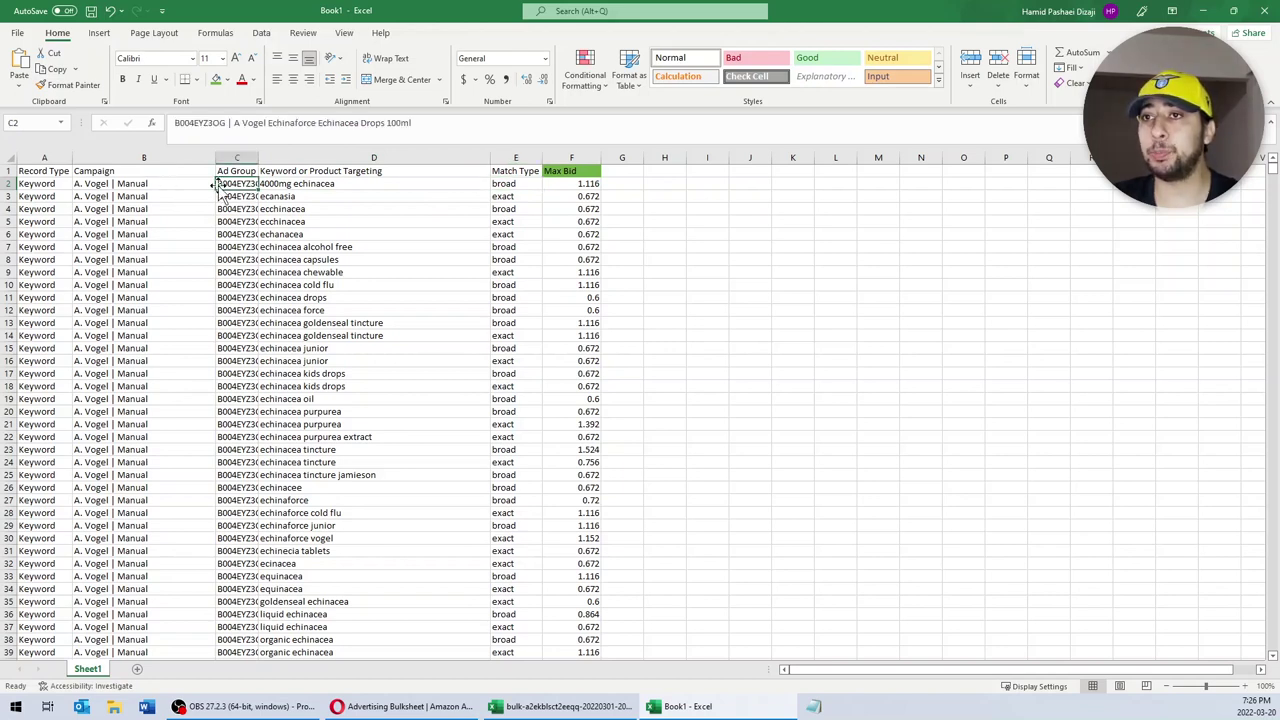
{"action": "left_click", "coordinate": [145, 184]}
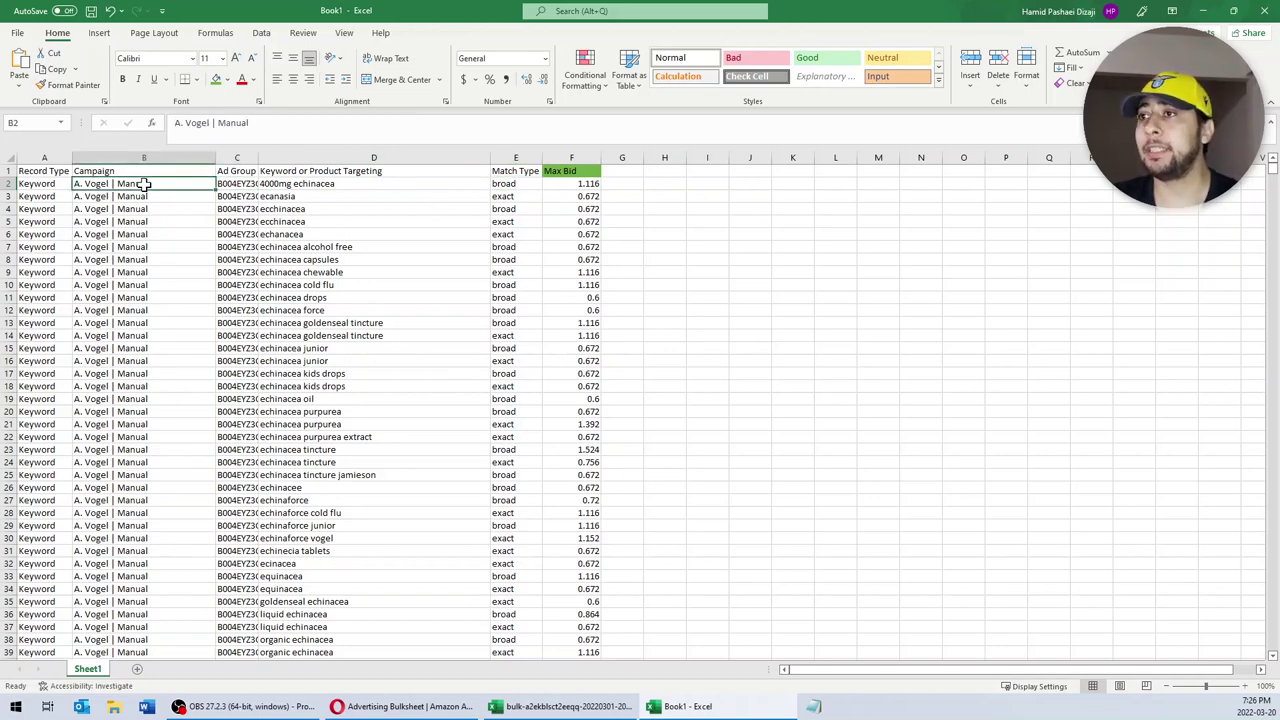
{"action": "left_click", "coordinate": [590, 184]}
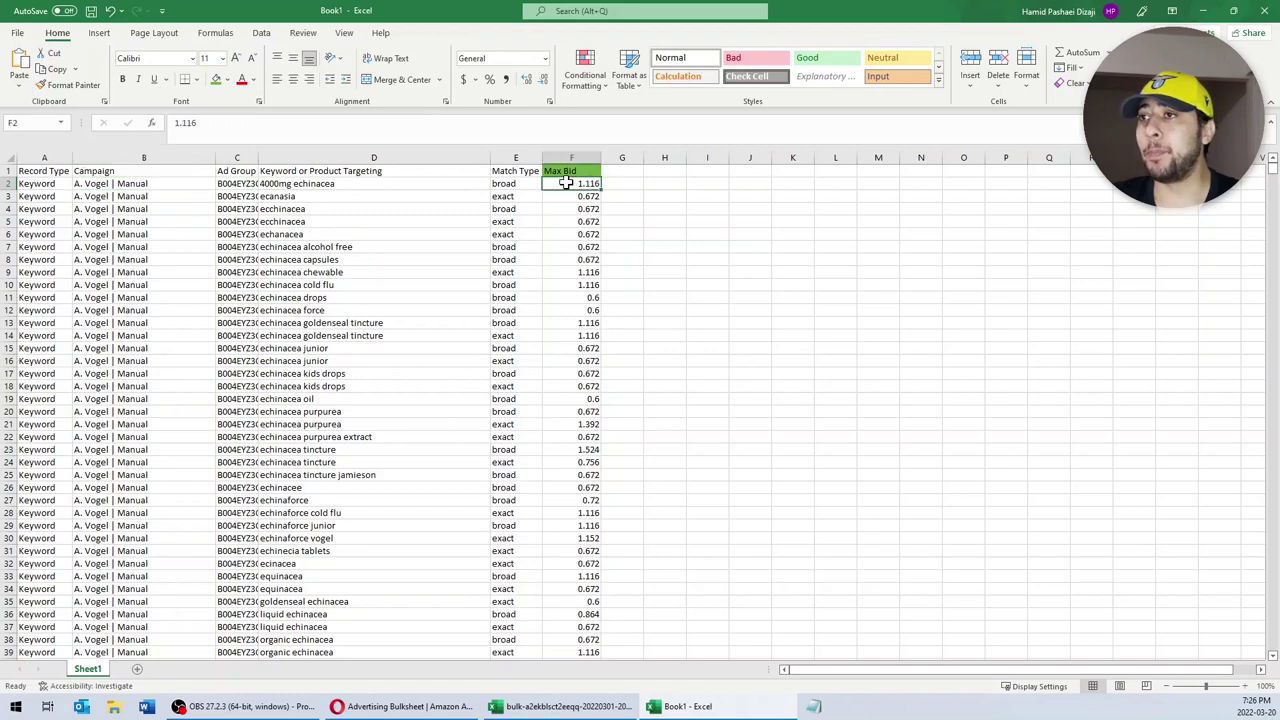
{"action": "left_click", "coordinate": [45, 170]}
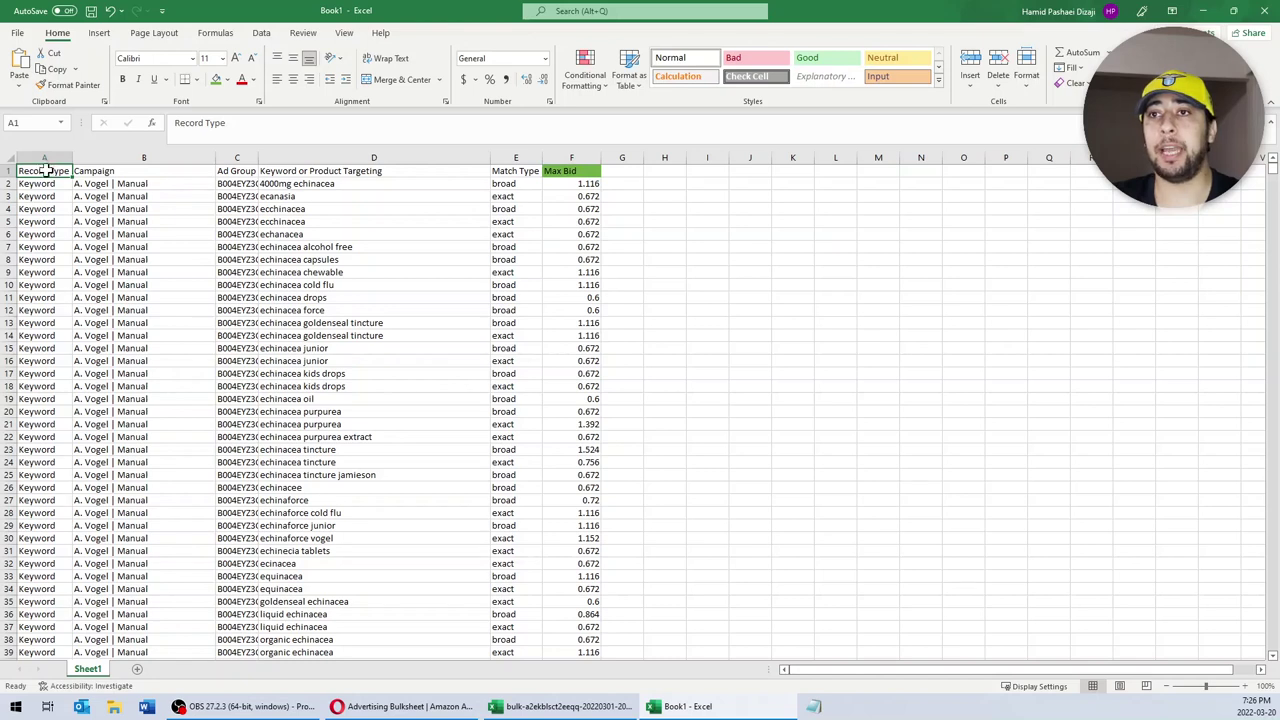
{"action": "left_click", "coordinate": [30, 184]}
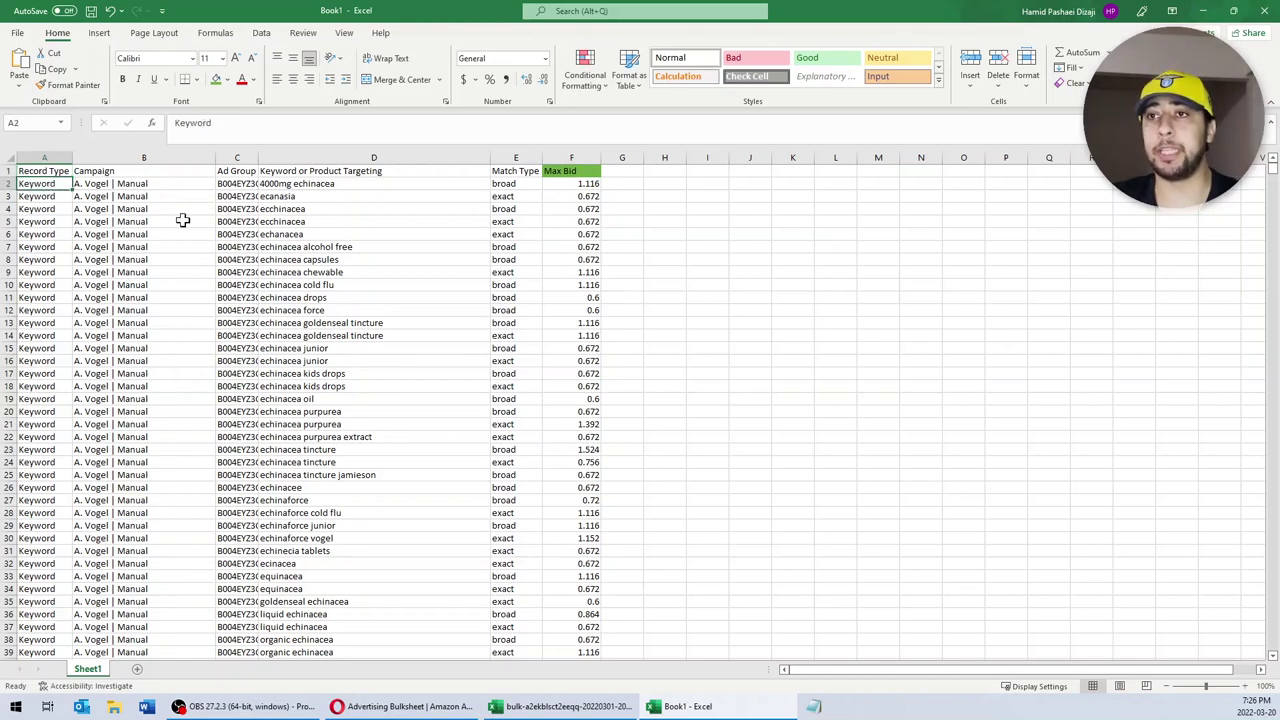
{"action": "left_click", "coordinate": [104, 194]}
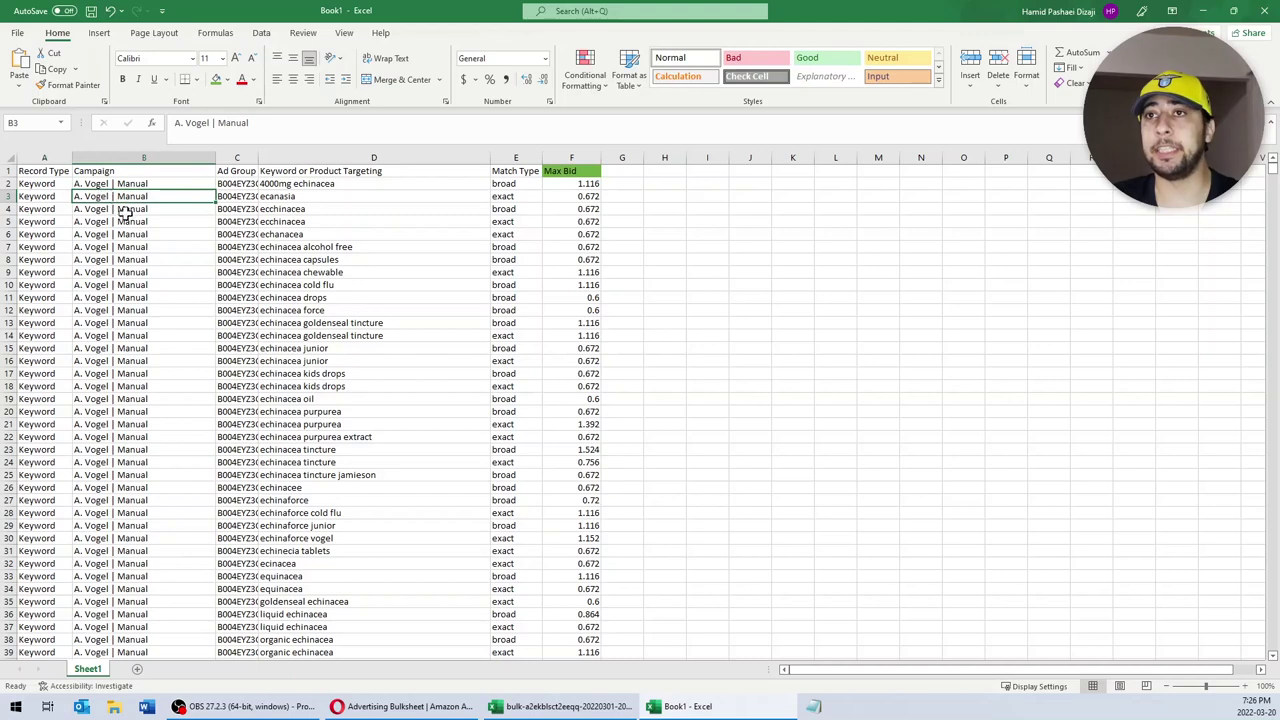
Step: Save the trimmed workbook in the Documents folder as an Excel Workbook named Amazon_bid_updates
{"action": "left_click", "coordinate": [18, 33]}
{"action": "left_click", "coordinate": [40, 211]}
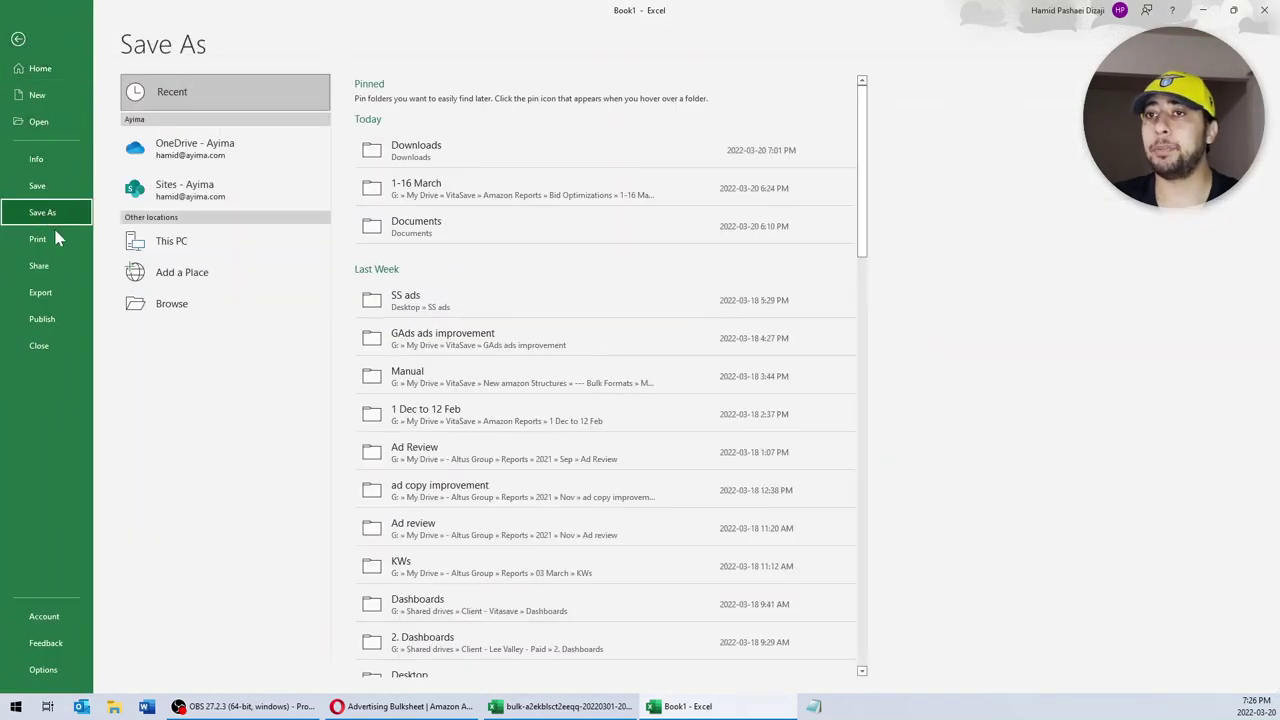
{"action": "left_click", "coordinate": [150, 305]}
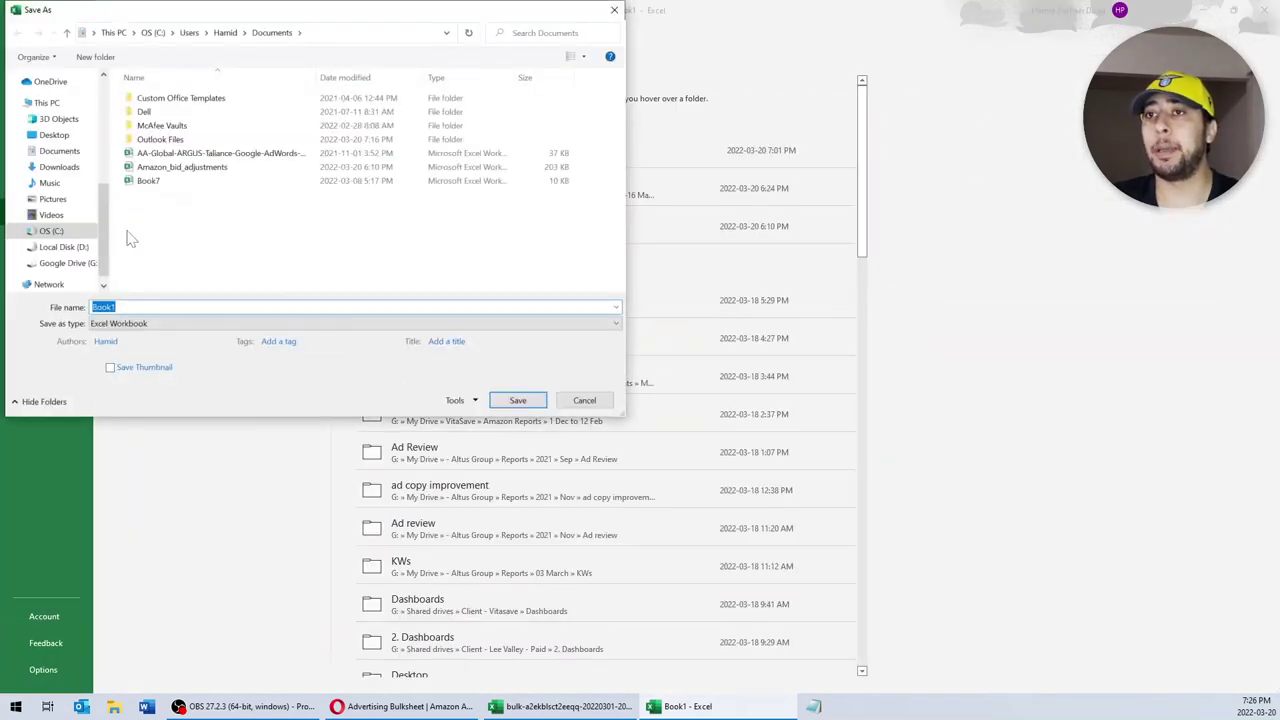
{"action": "scroll", "coordinate": [80, 171], "scroll_direction": "up", "scroll_amount": 3}
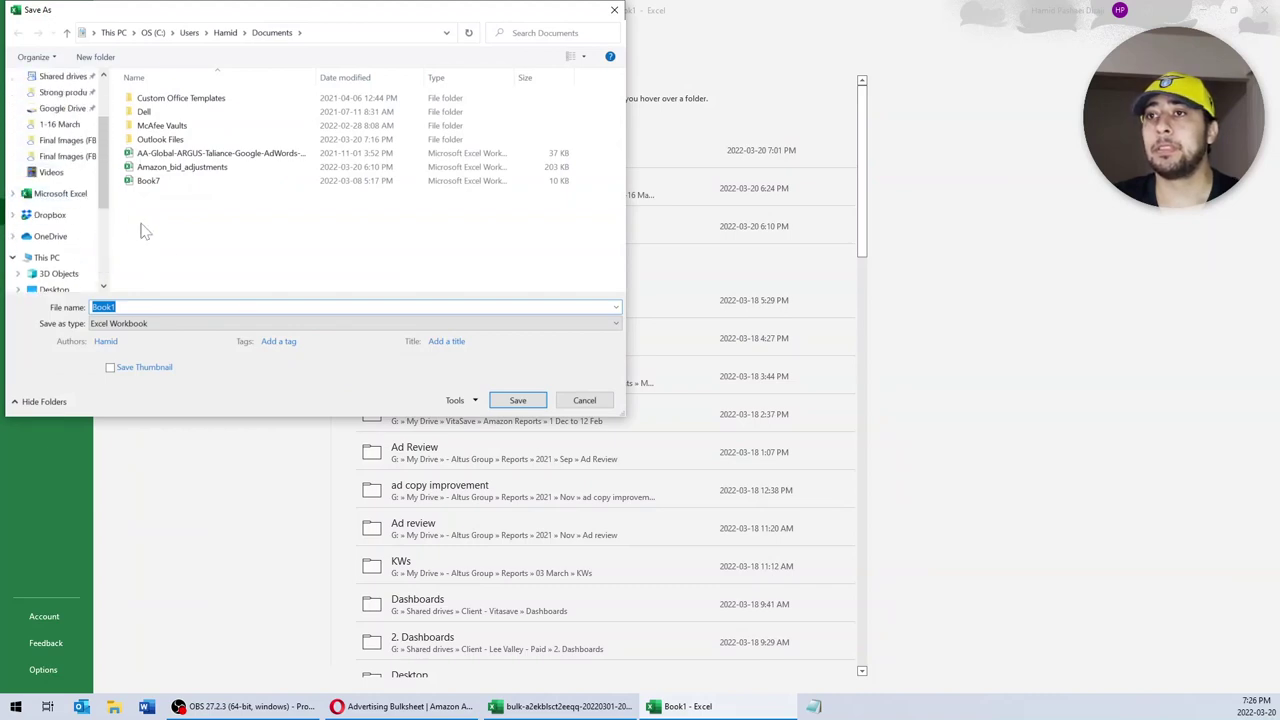
{"action": "key", "text": "End"}
{"action": "key", "text": "ctrl+a"}
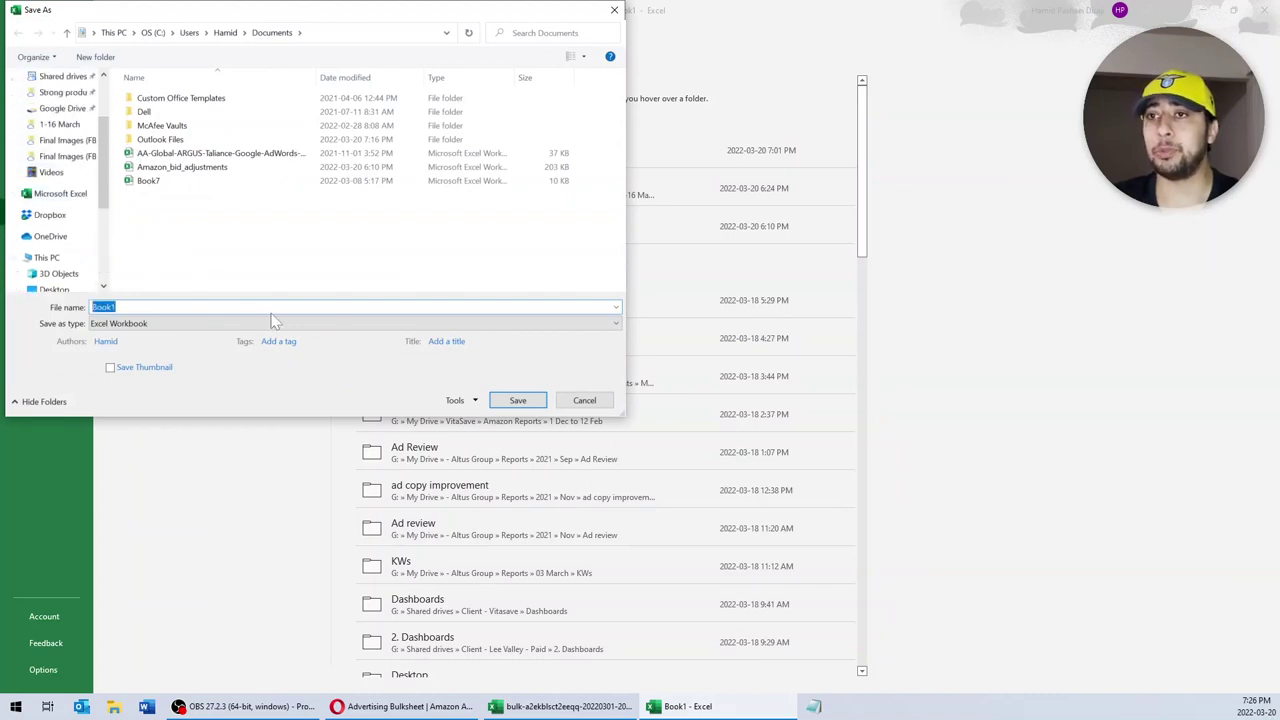
{"action": "type", "text": "Amzon_bid_upda"}
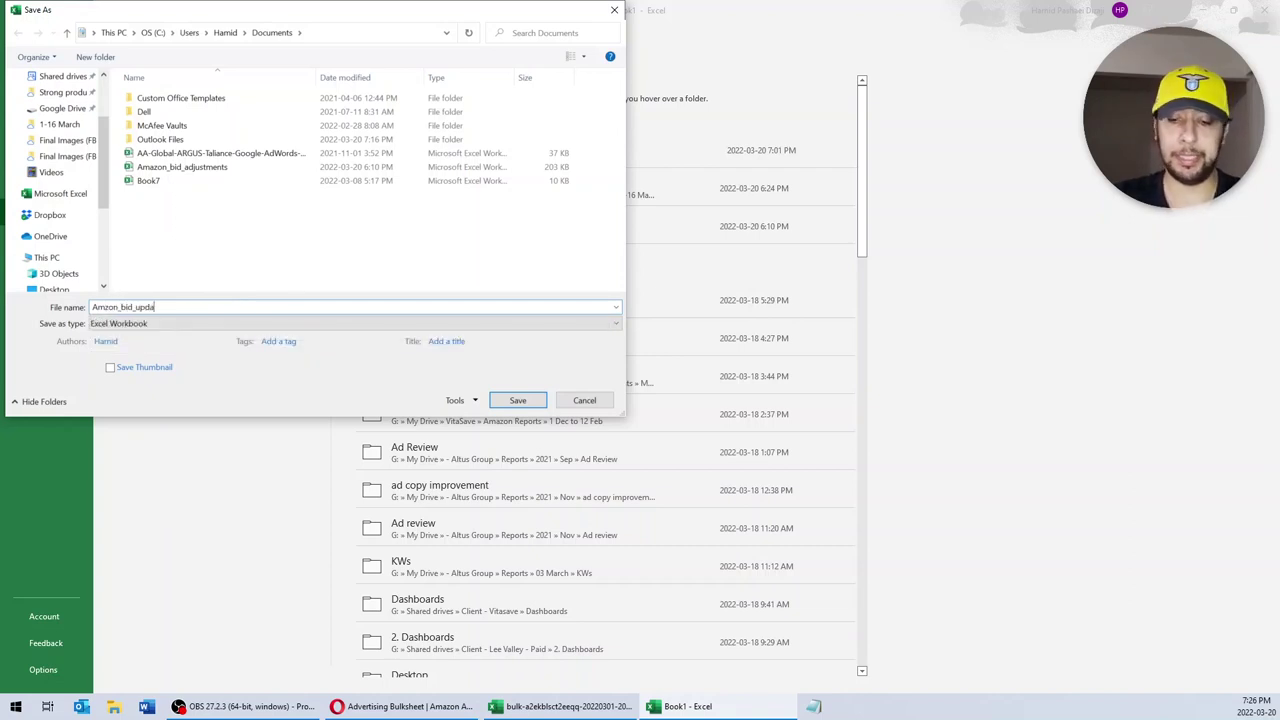
{"action": "type", "text": "tes"}
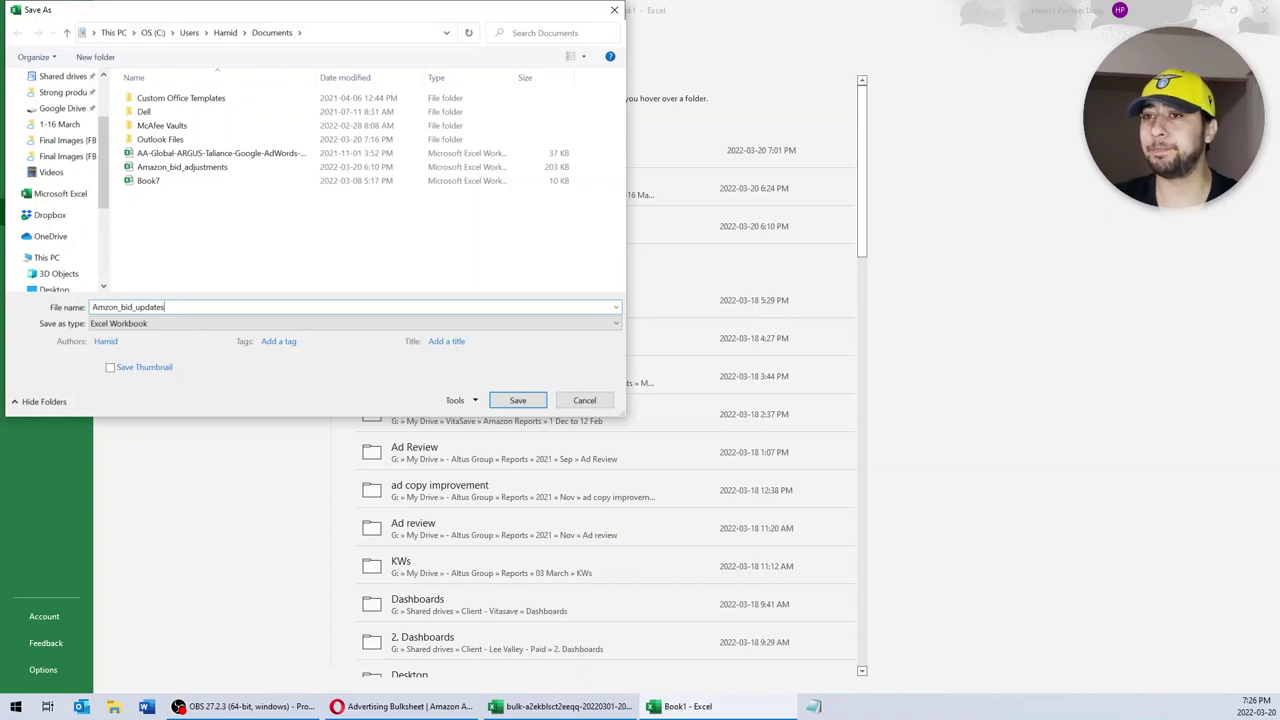
{"action": "left_click", "coordinate": [117, 324]}
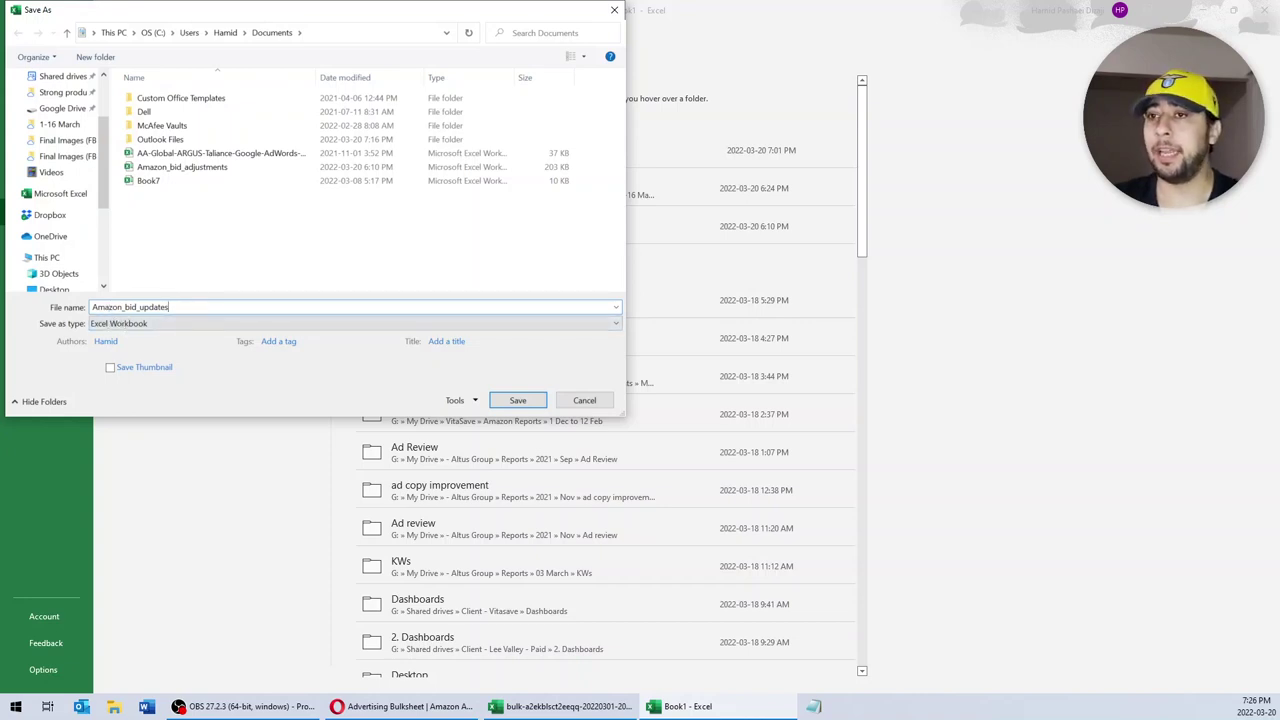
{"action": "left_click_drag", "start_coordinate": [168, 307], "coordinate": [92, 307]}
{"action": "left_click", "coordinate": [140, 307]}
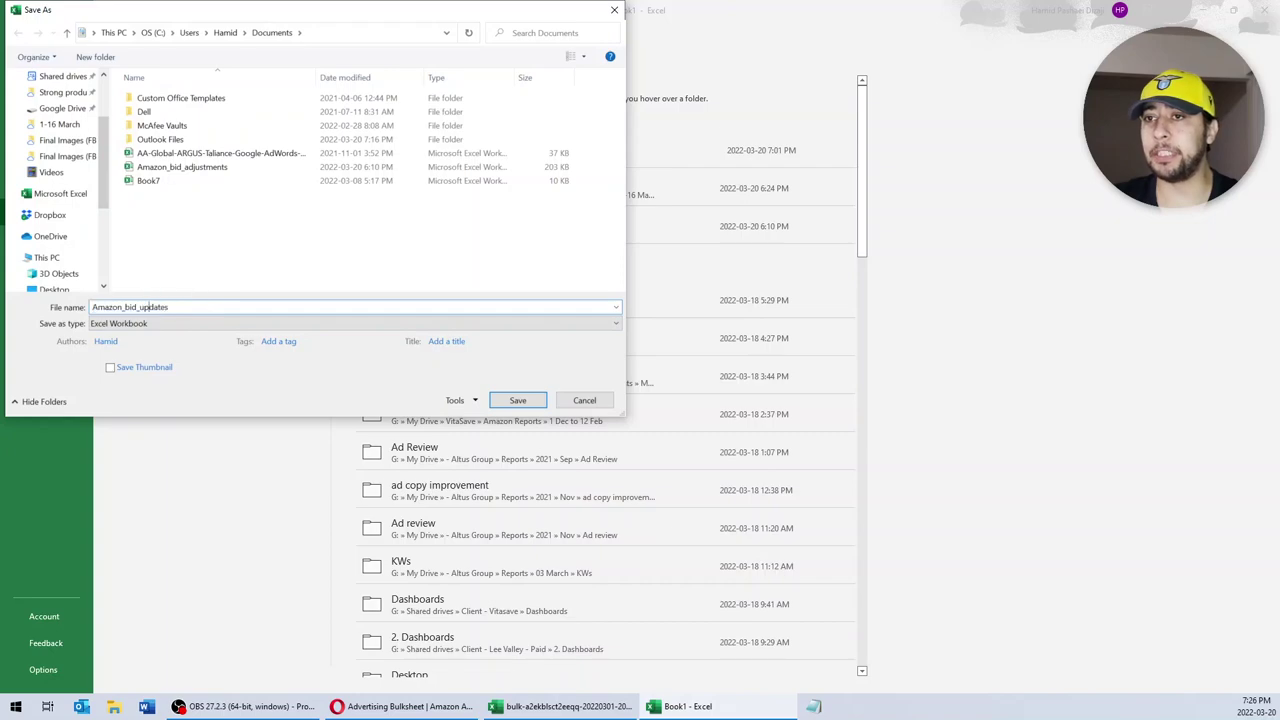
{"action": "left_click", "coordinate": [518, 401]}
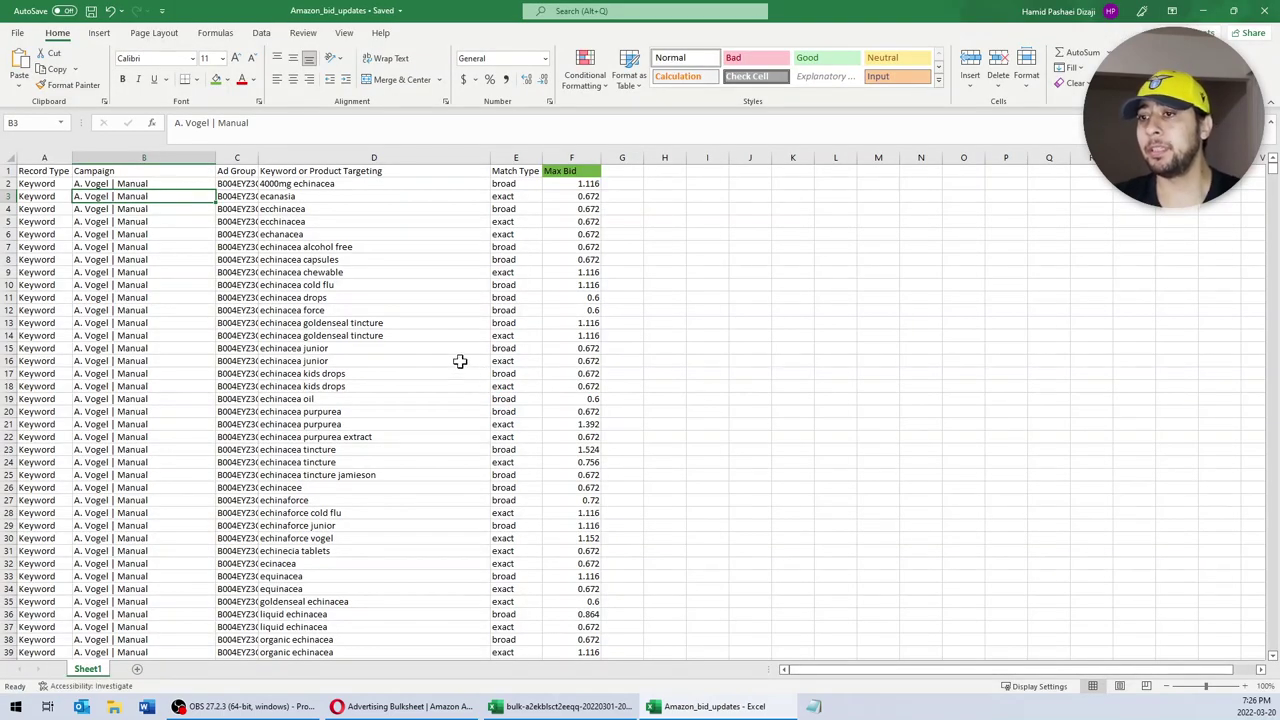
Step: Switch to the Amazon Ads Bulk operations page in the browser and choose Amazon_bid_updates.xlsx as the file to upload
{"action": "left_click", "coordinate": [405, 706]}
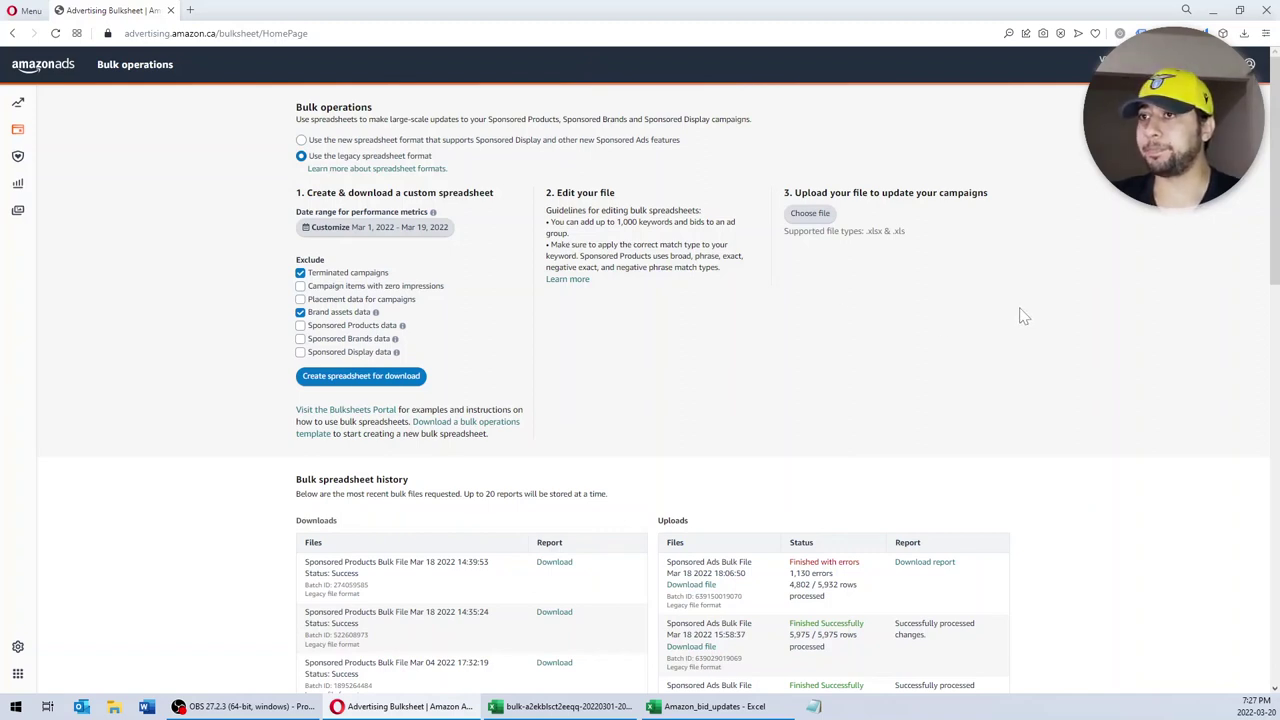
{"action": "left_click_drag", "start_coordinate": [783, 193], "coordinate": [1010, 207]}
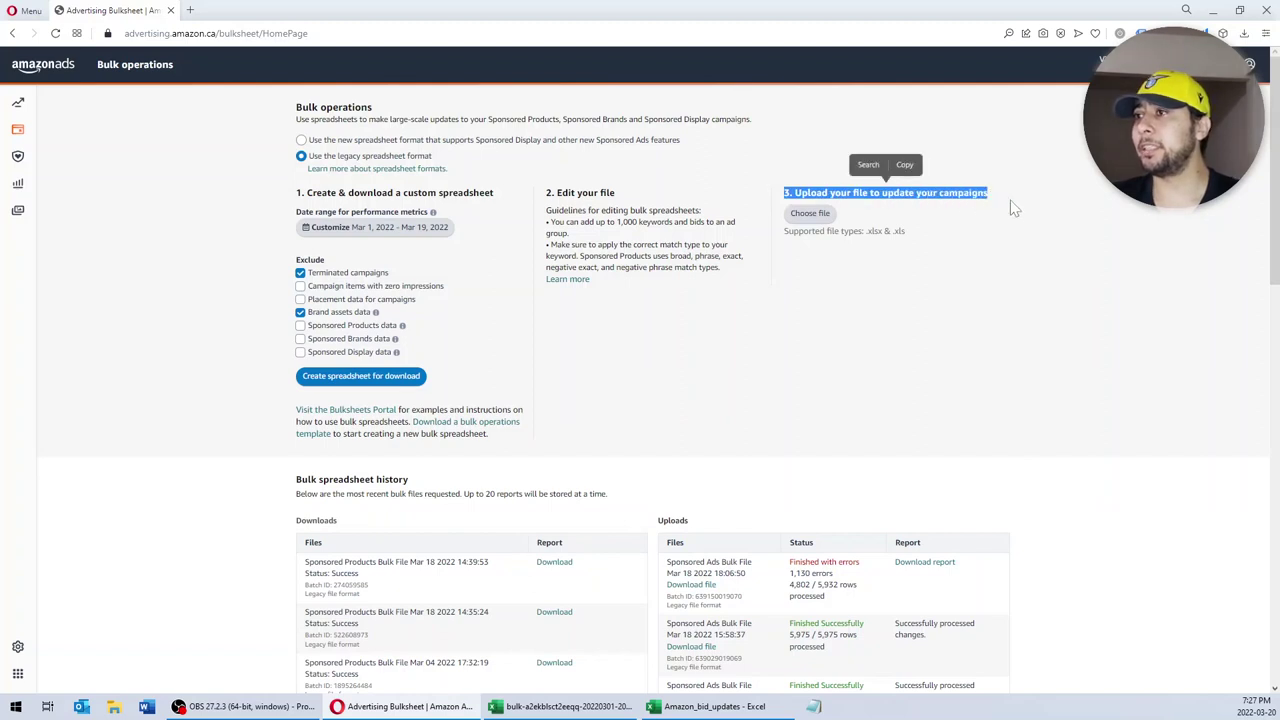
{"action": "left_click", "coordinate": [1014, 218]}
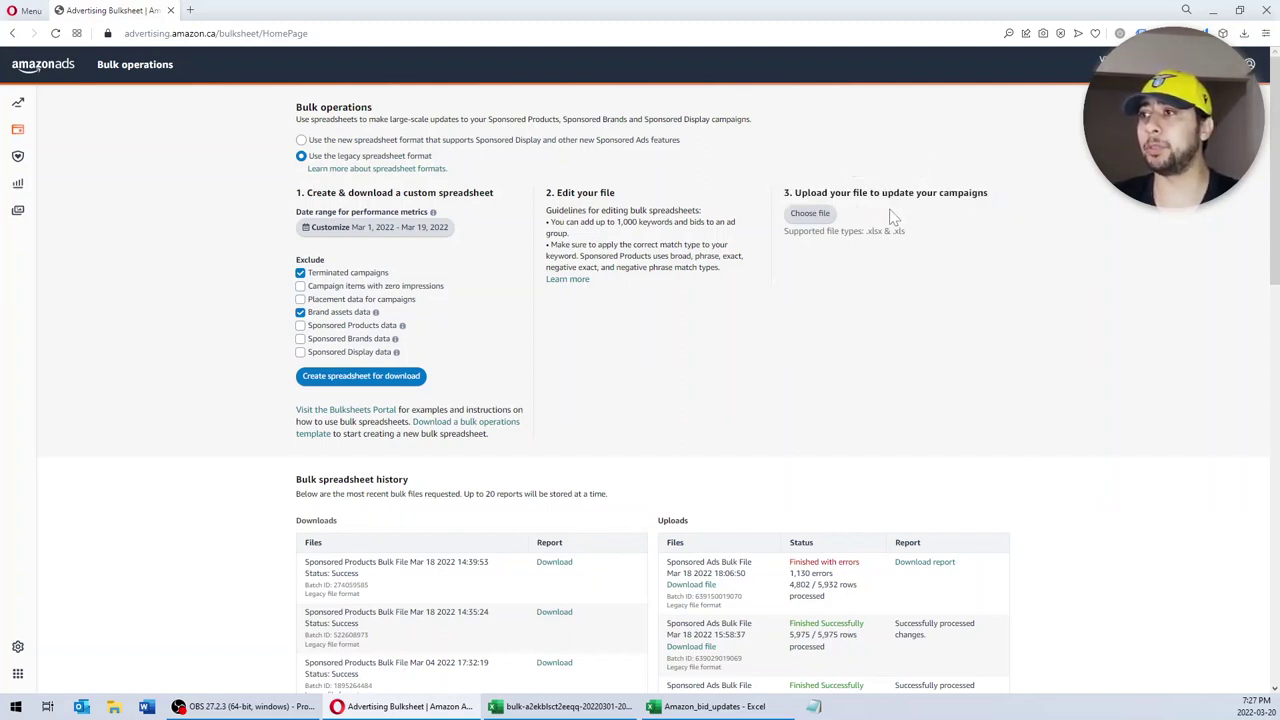
{"action": "left_click", "coordinate": [823, 216]}
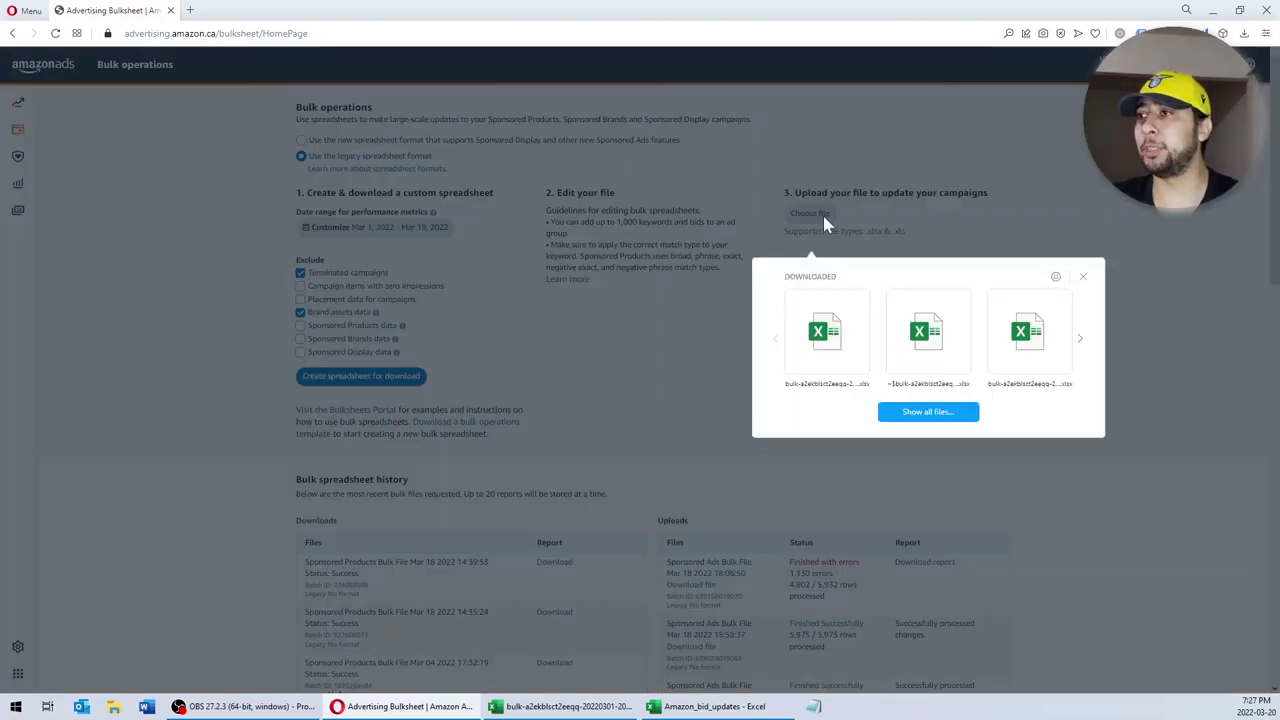
{"action": "left_click", "coordinate": [914, 418]}
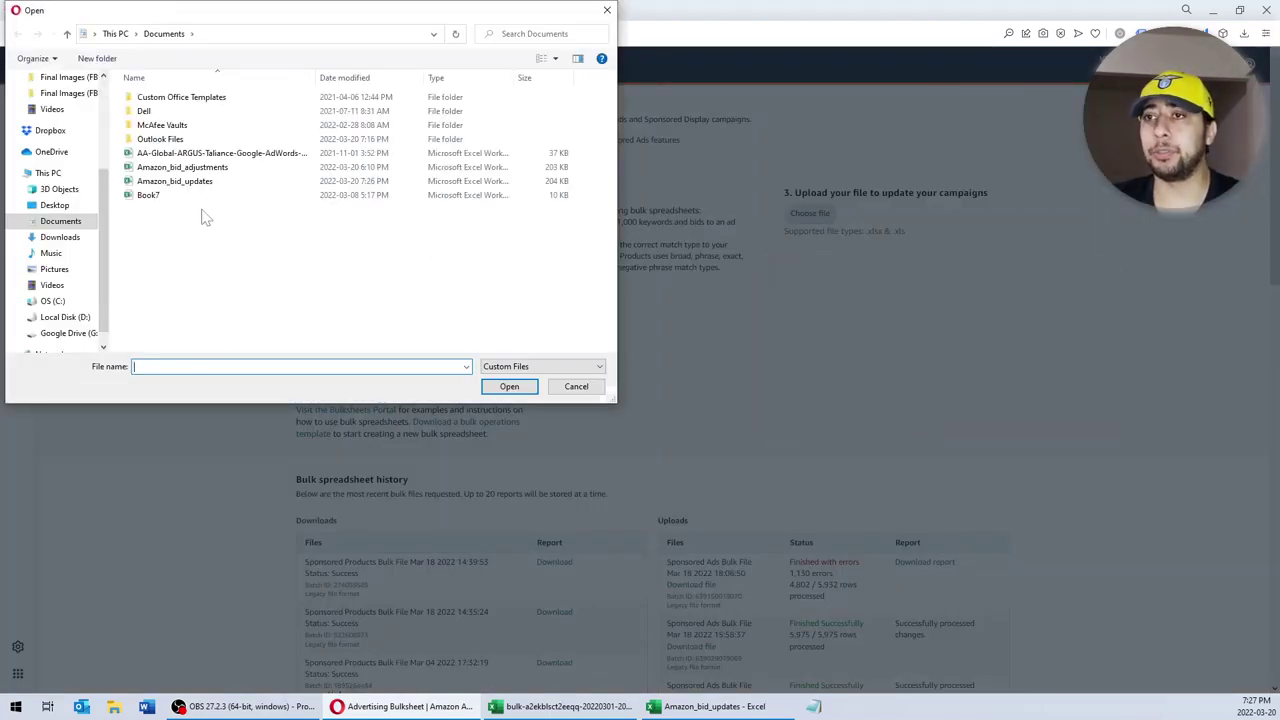
{"action": "double_click", "coordinate": [181, 187]}
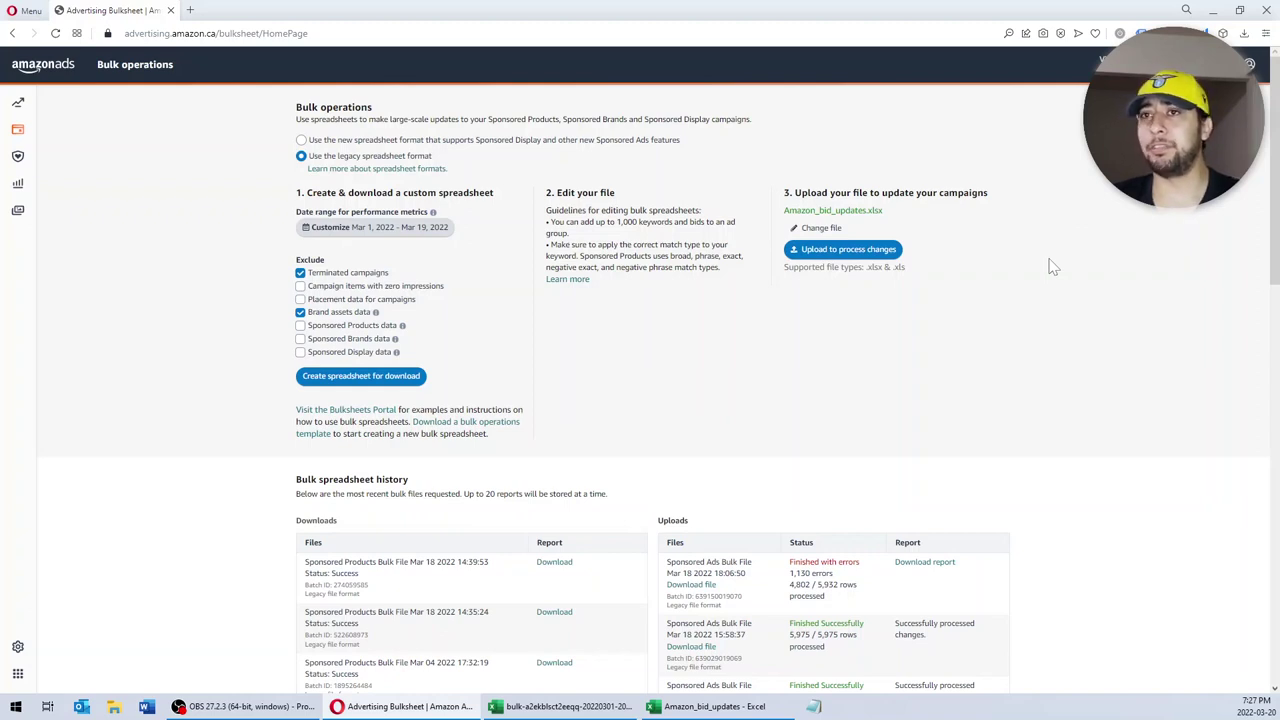
Step: Examine the Uploads history of bulk files, checking the processing status, error counts and processed rows of the most recent uploads
{"action": "scroll", "coordinate": [1053, 267], "scroll_direction": "down", "scroll_amount": 1}
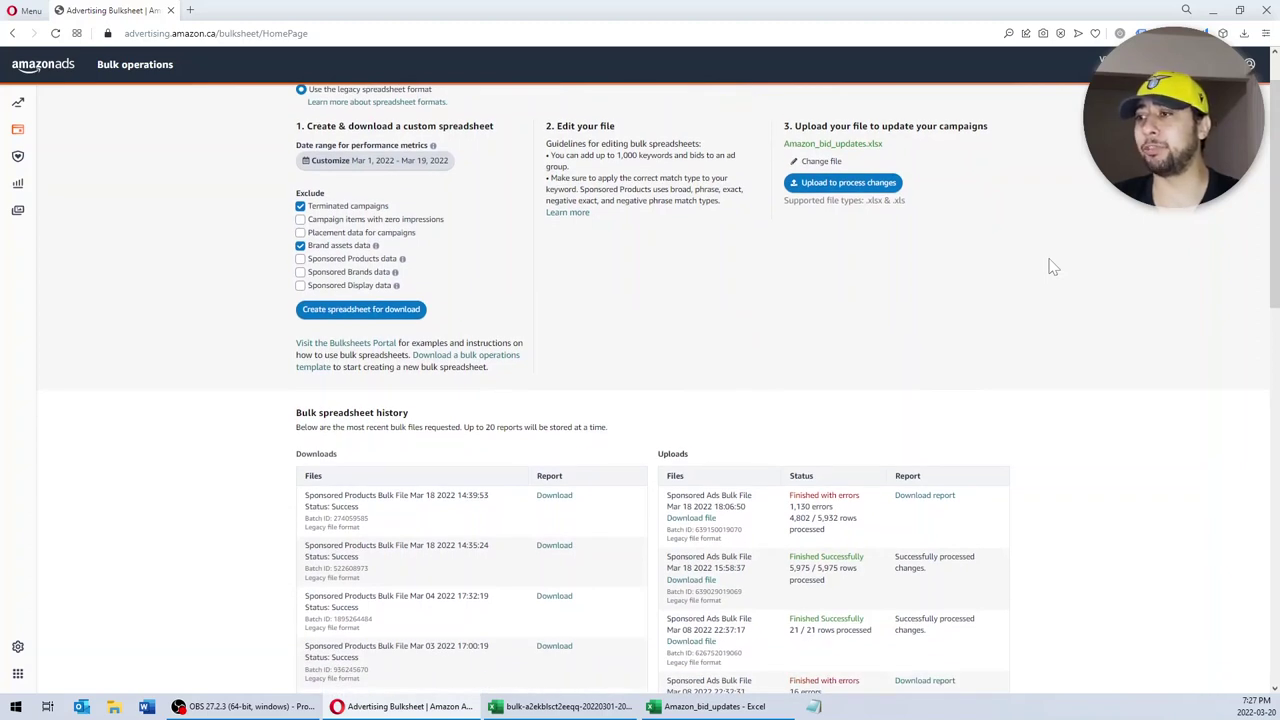
{"action": "left_click_drag", "start_coordinate": [790, 495], "coordinate": [866, 507]}
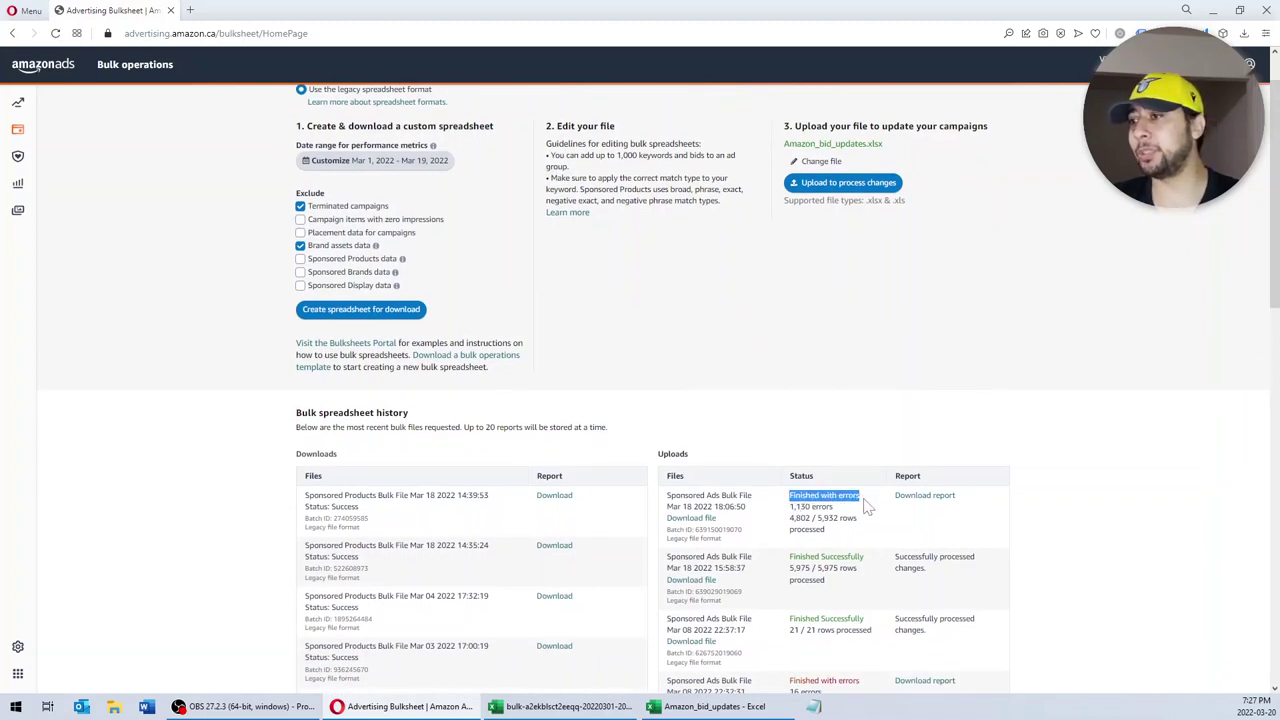
{"action": "left_click", "coordinate": [1042, 521]}
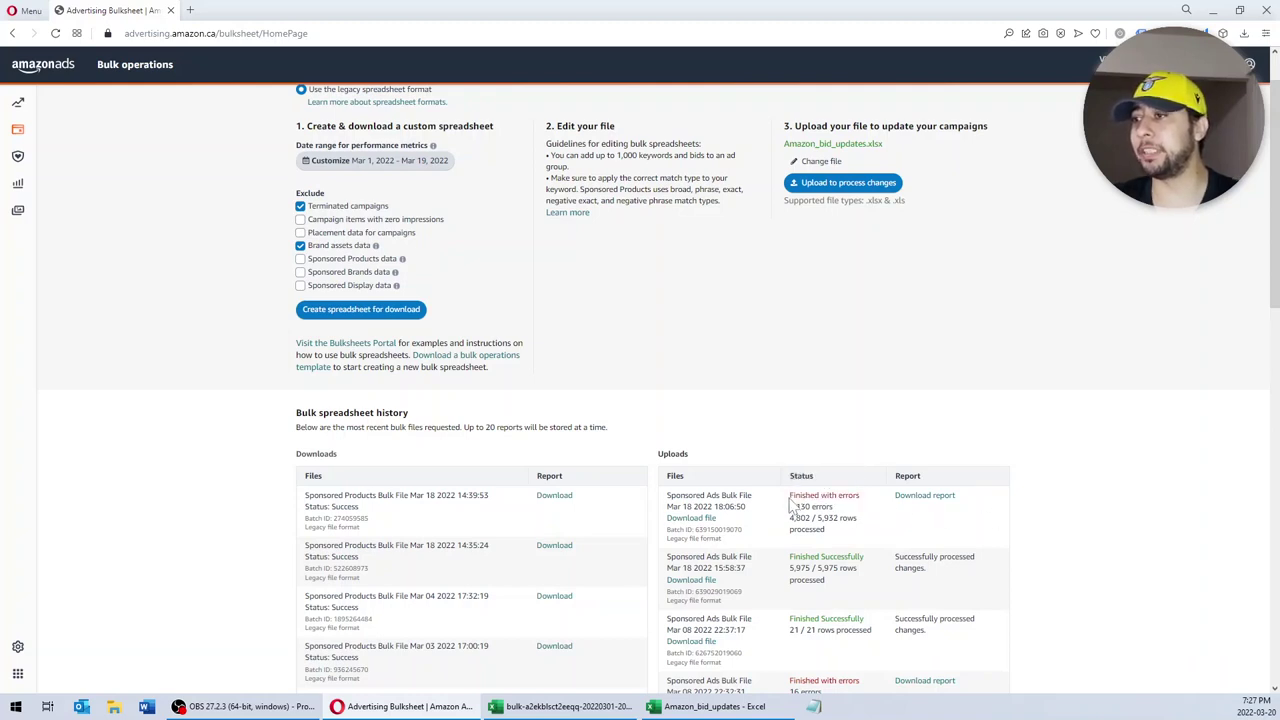
{"action": "left_click_drag", "start_coordinate": [790, 495], "coordinate": [868, 515]}
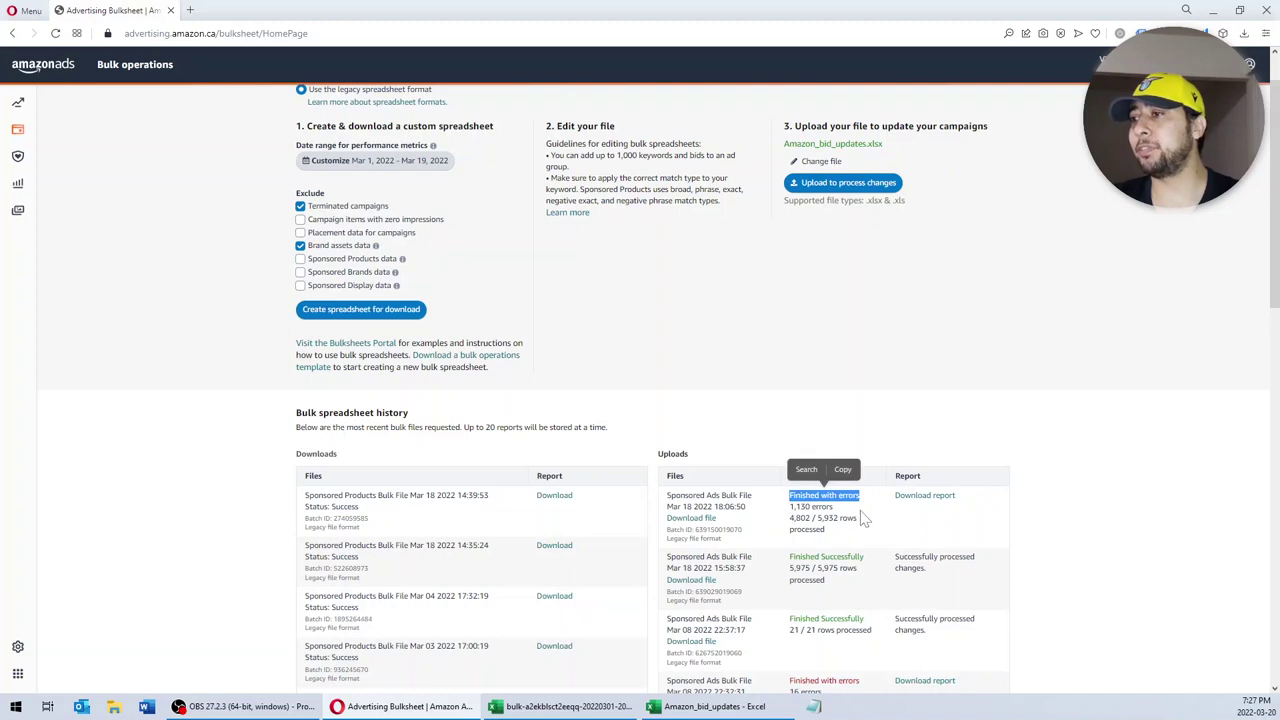
{"action": "left_click_drag", "start_coordinate": [790, 507], "coordinate": [870, 534]}
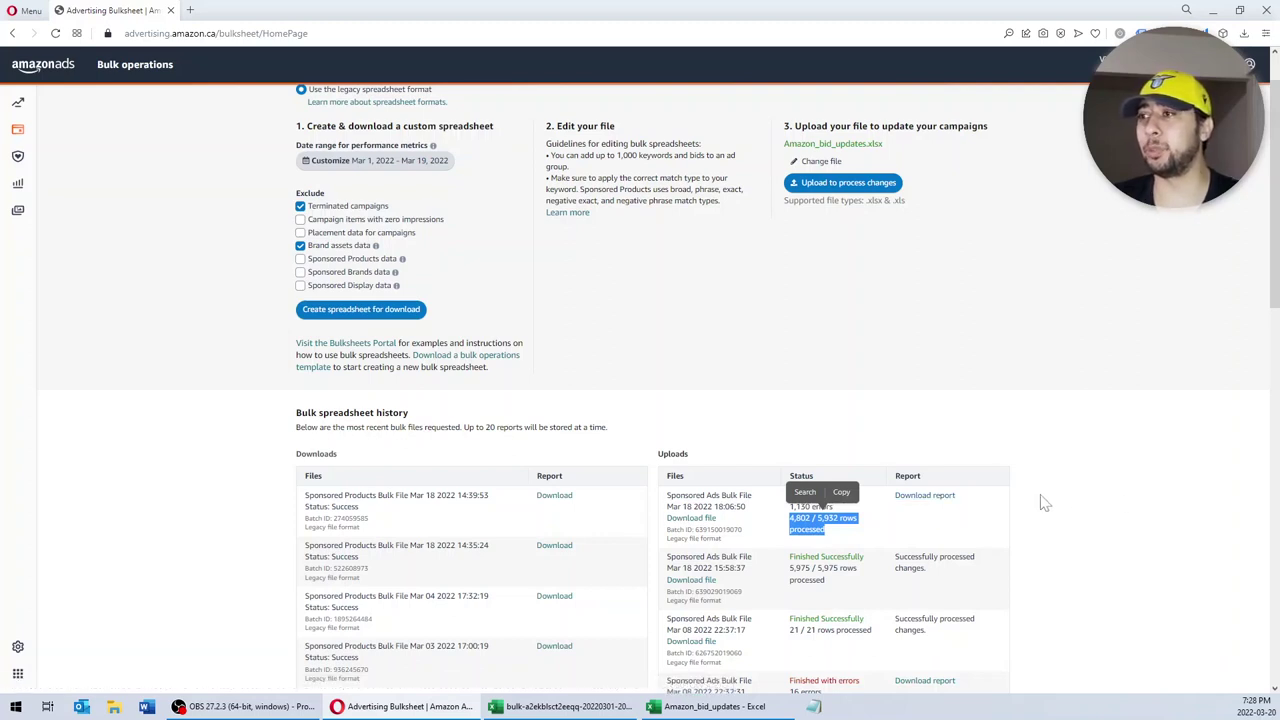
{"action": "scroll", "coordinate": [1043, 503], "scroll_direction": "up", "scroll_amount": 1}
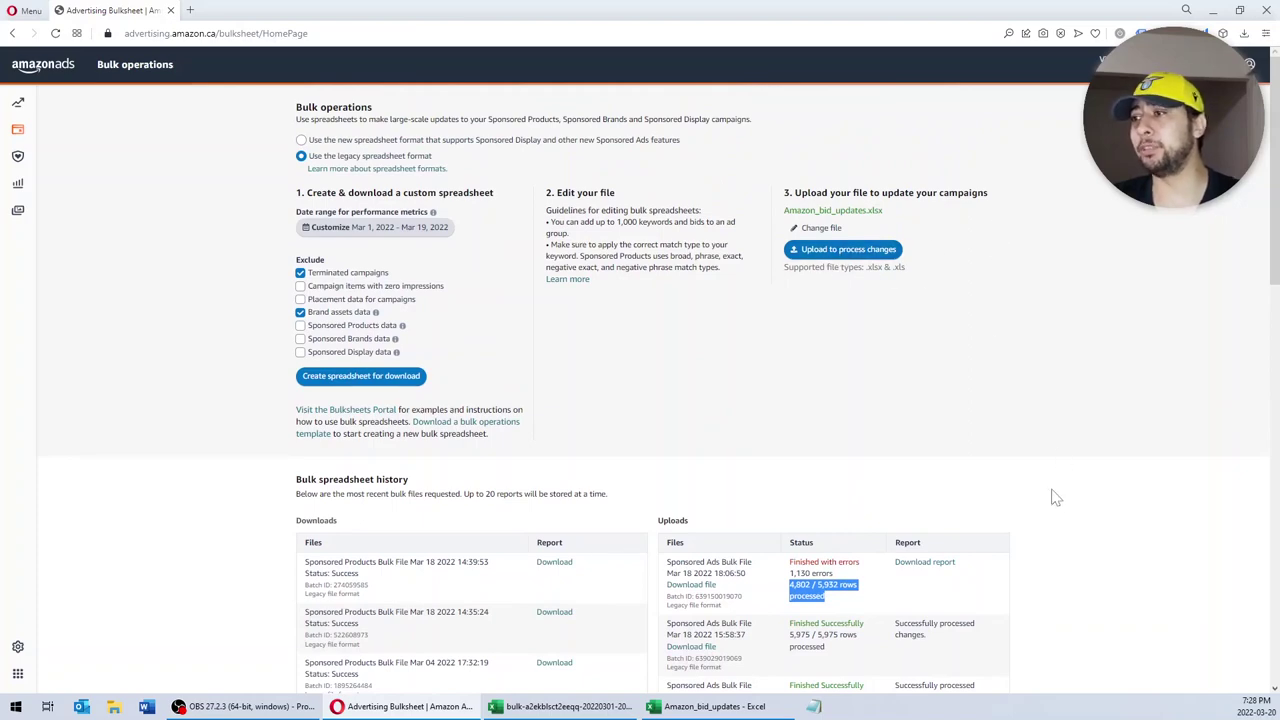
{"action": "scroll", "coordinate": [1034, 506], "scroll_direction": "down", "scroll_amount": 3}
{"action": "scroll", "coordinate": [1034, 506], "scroll_direction": "up", "scroll_amount": 3}
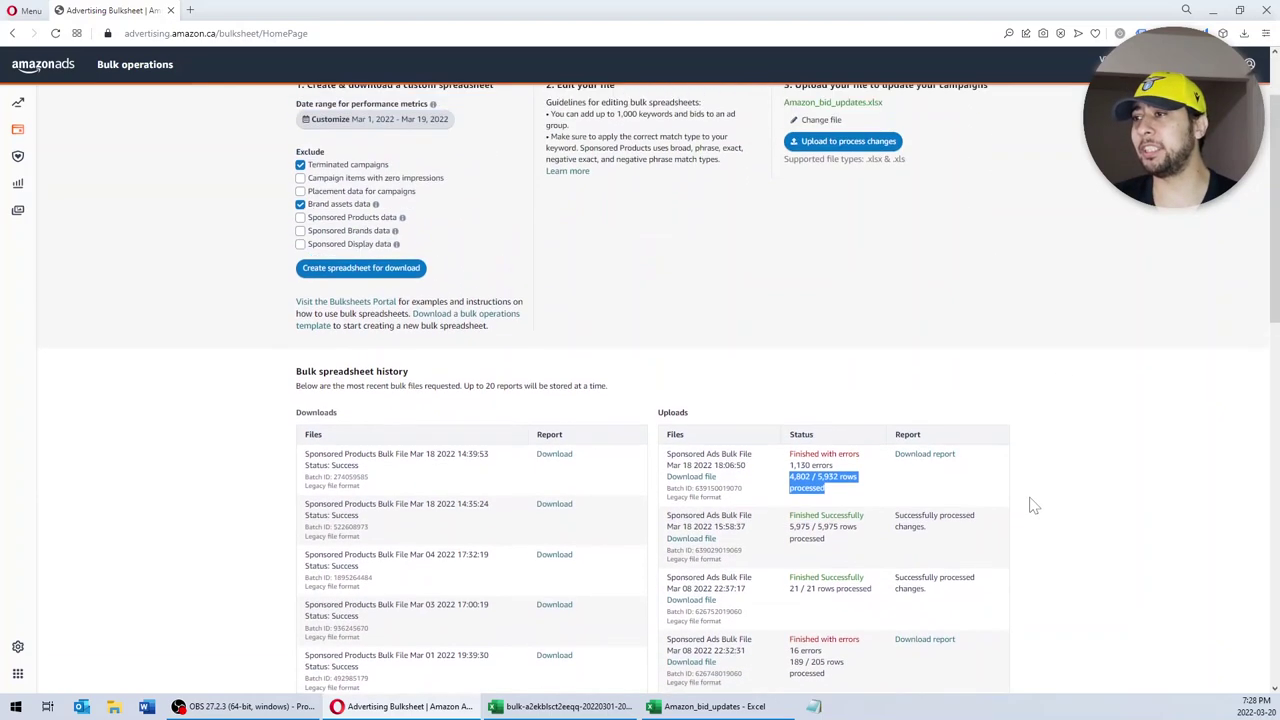
{"action": "left_click", "coordinate": [1034, 506]}
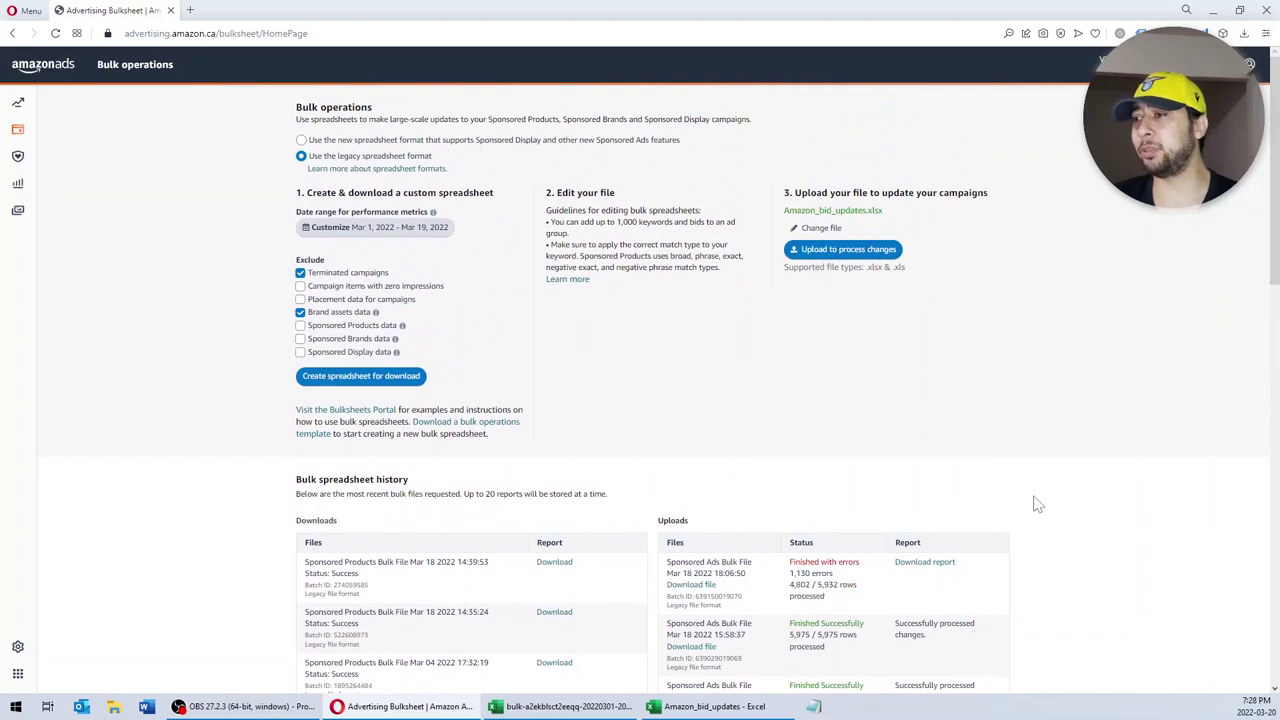
{"action": "scroll", "coordinate": [1036, 505], "scroll_direction": "down", "scroll_amount": 2}
{"action": "scroll", "coordinate": [1036, 505], "scroll_direction": "up", "scroll_amount": 1}
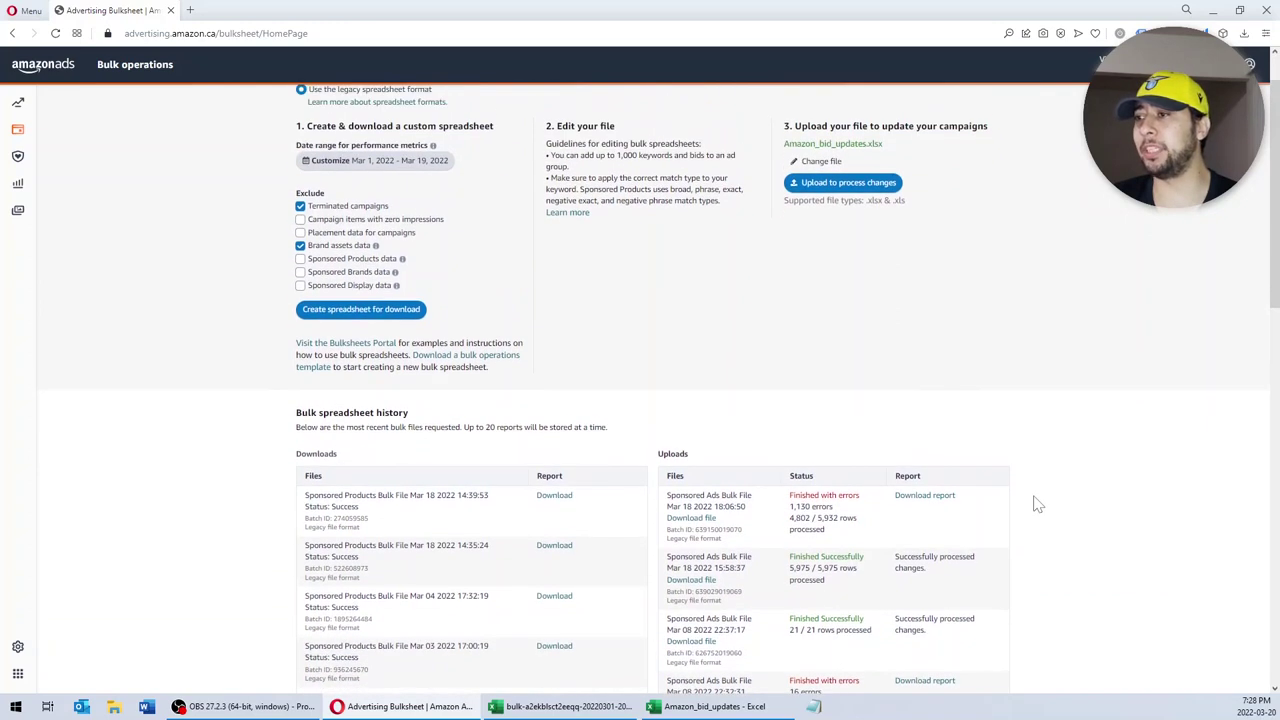
{"action": "left_click_drag", "start_coordinate": [789, 556], "coordinate": [864, 557]}
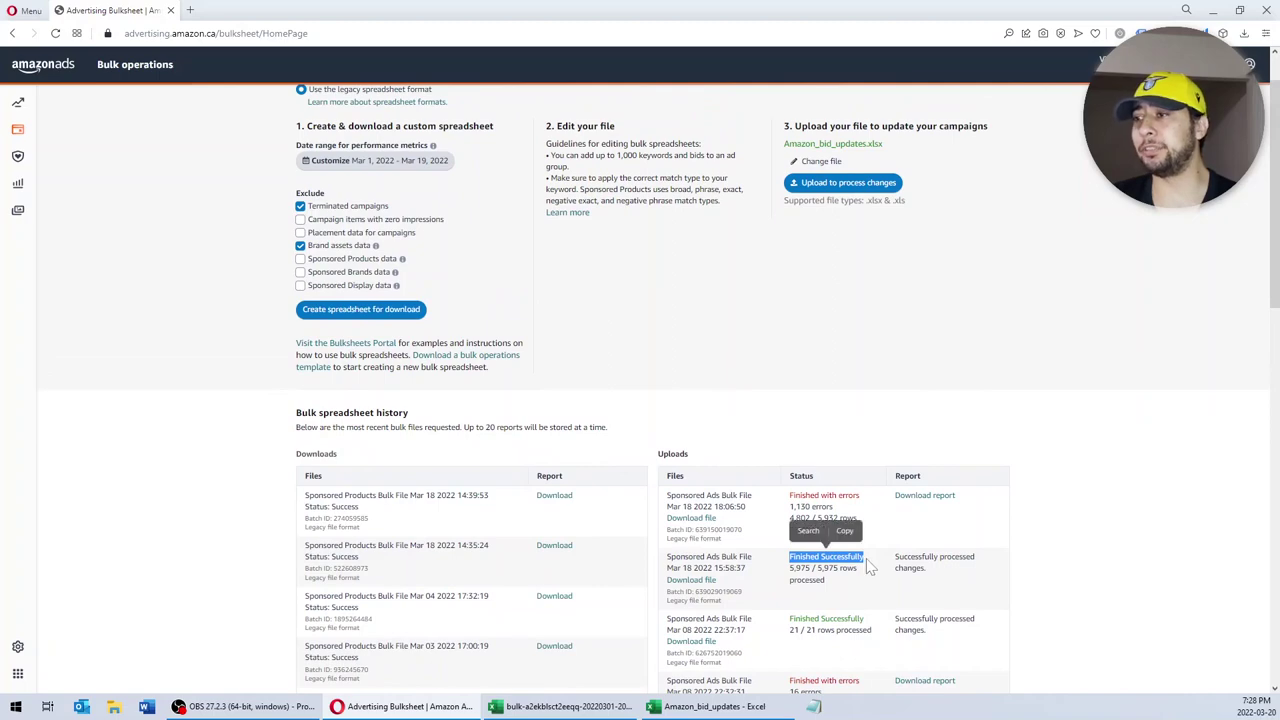
{"action": "left_click", "coordinate": [1037, 514]}
{"action": "scroll", "coordinate": [1037, 514], "scroll_direction": "up", "scroll_amount": 1}
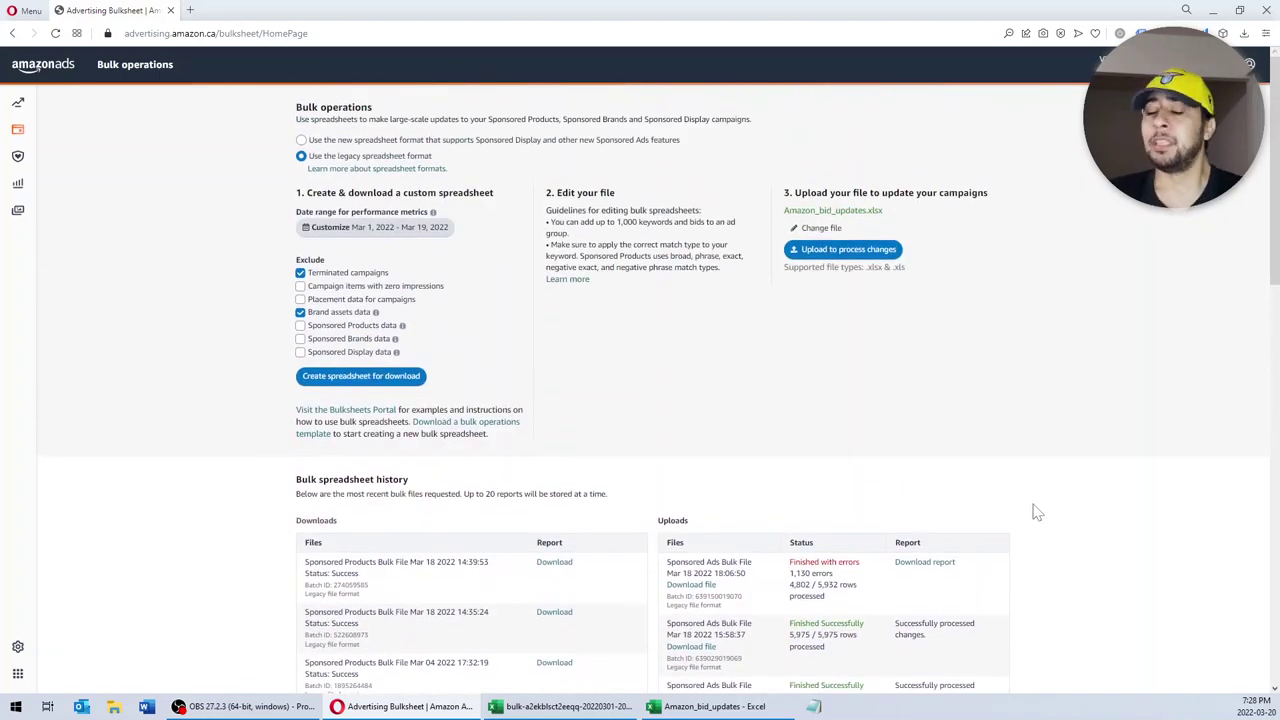